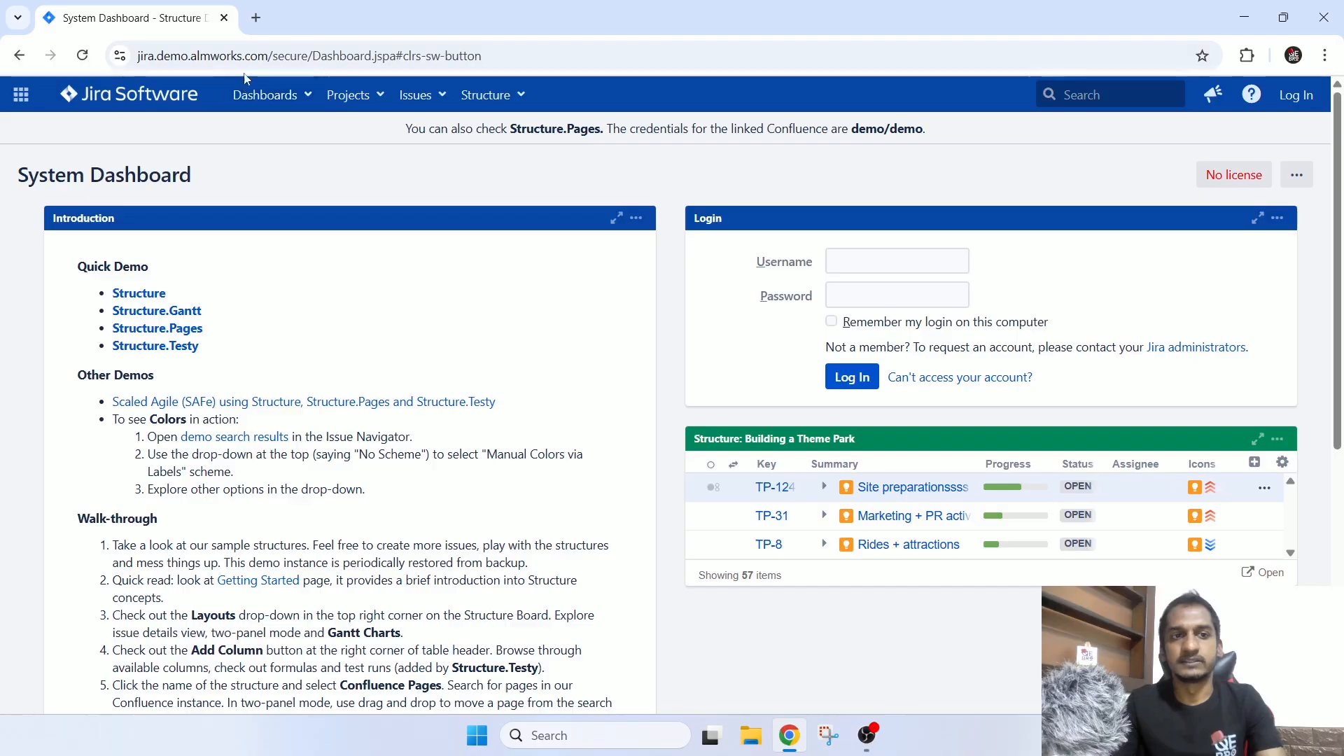
# Read the notes in the dashboard's introduction for the manual login details.
pyautogui.moveTo(270, 56); pyautogui.dragTo(139, 58)
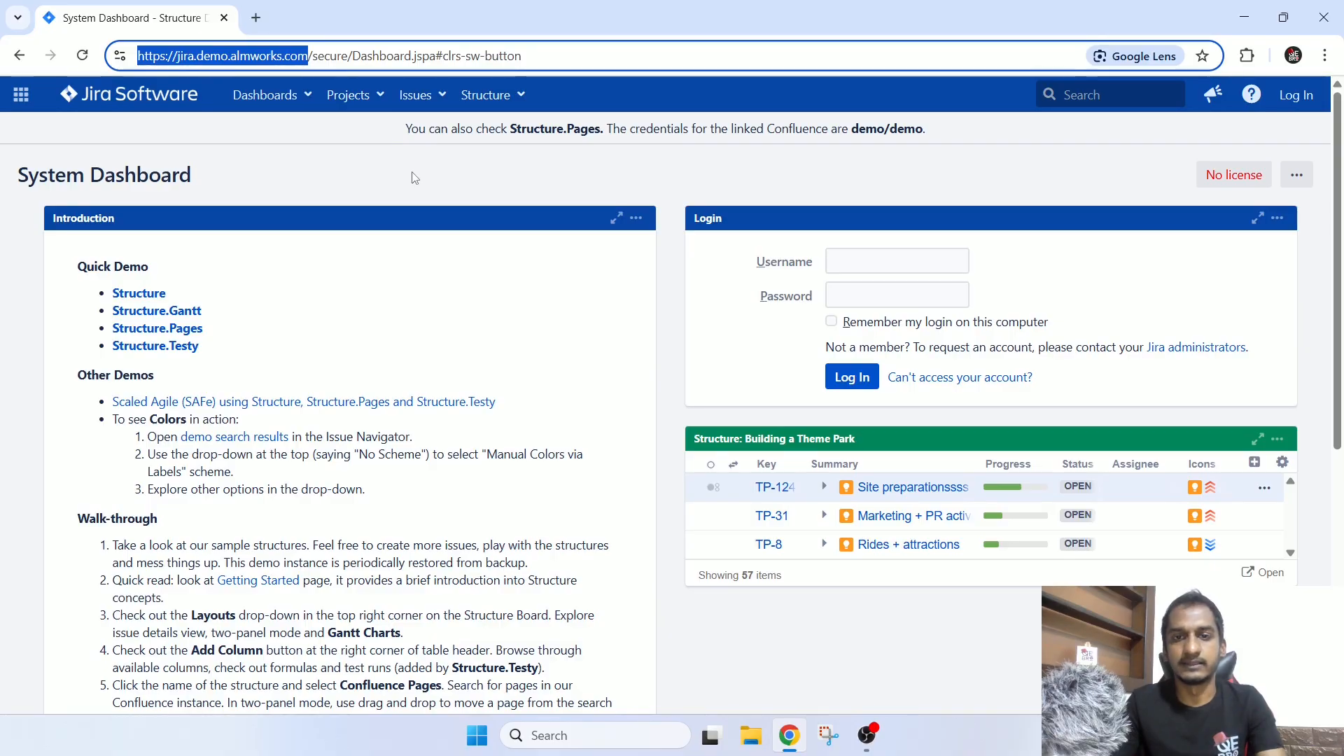
pyautogui.click(430, 180)
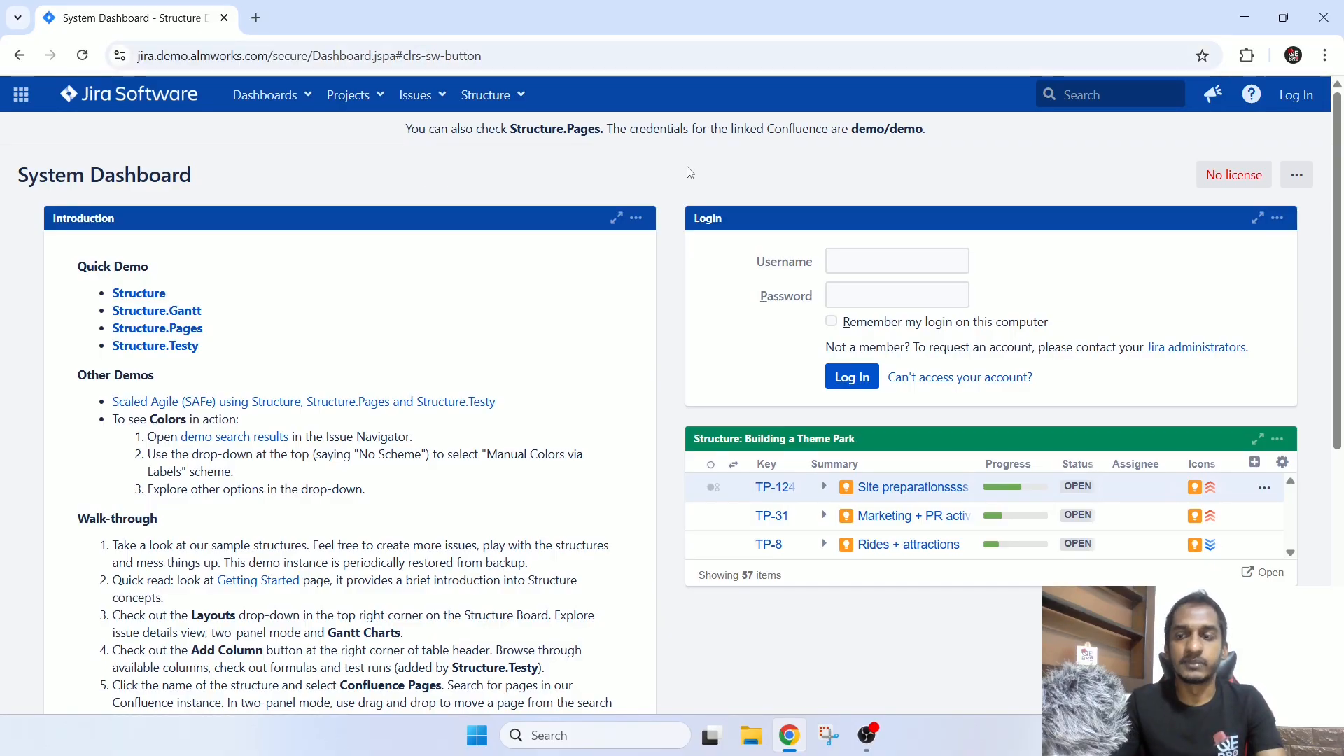
pyautogui.scroll(-2, 398, 251)
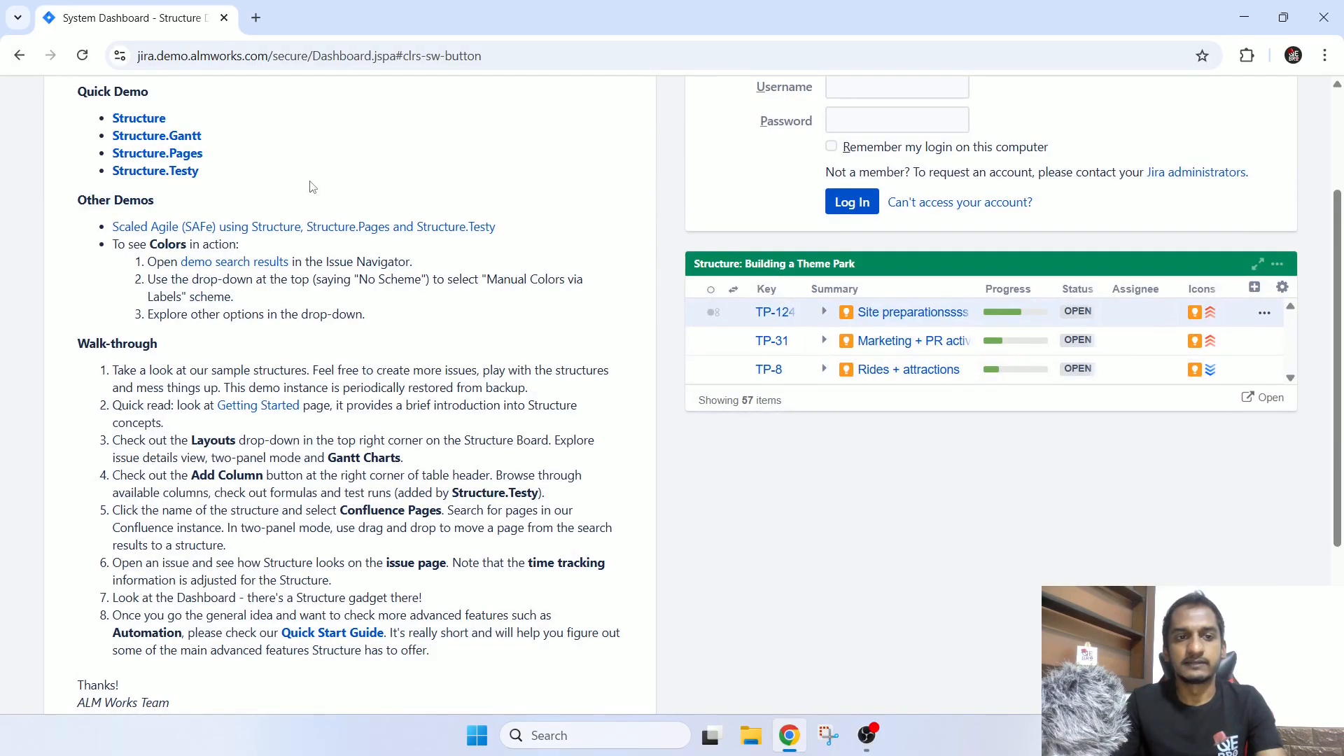
pyautogui.scroll(-3, 305, 188)
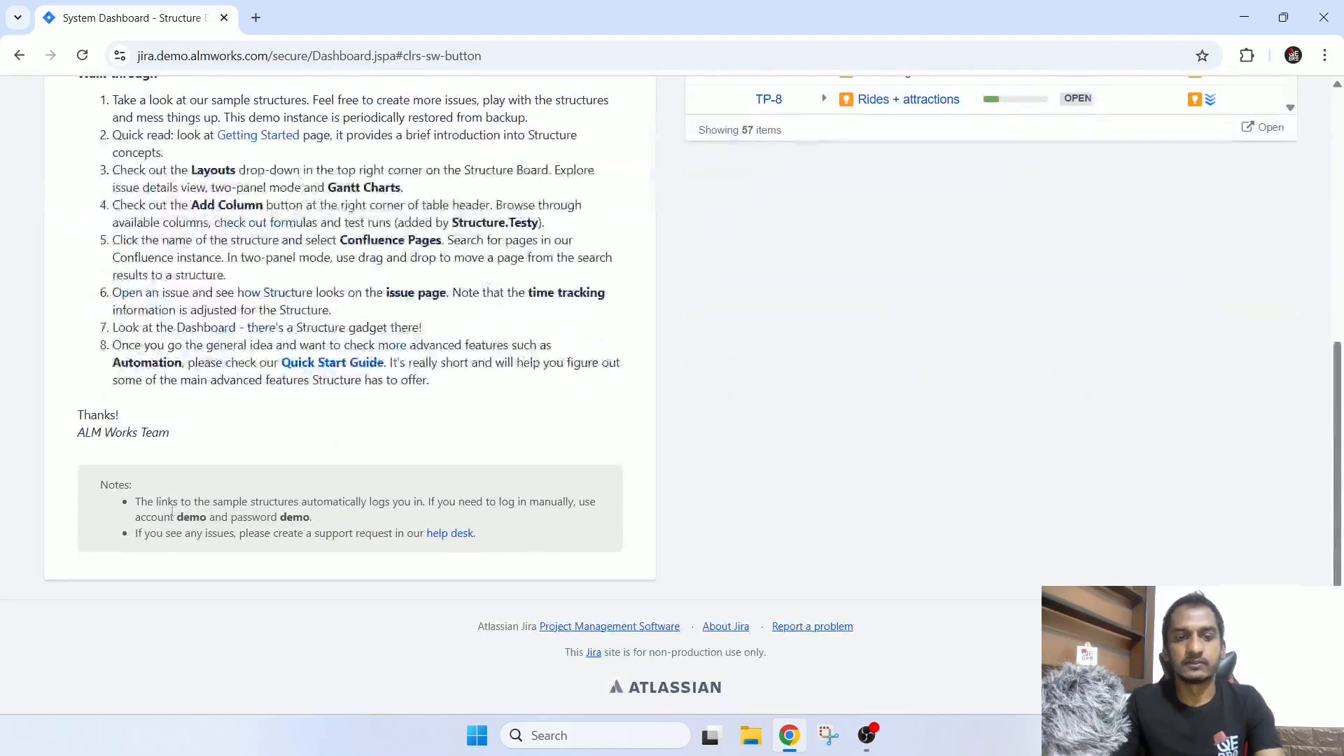
pyautogui.moveTo(156, 533); pyautogui.dragTo(150, 503)
pyautogui.moveTo(147, 502); pyautogui.dragTo(330, 517)
# Log in to the Jira demo site with the demo account's username and password.
pyautogui.scroll(6, 698, 359)
pyautogui.click(890, 264)
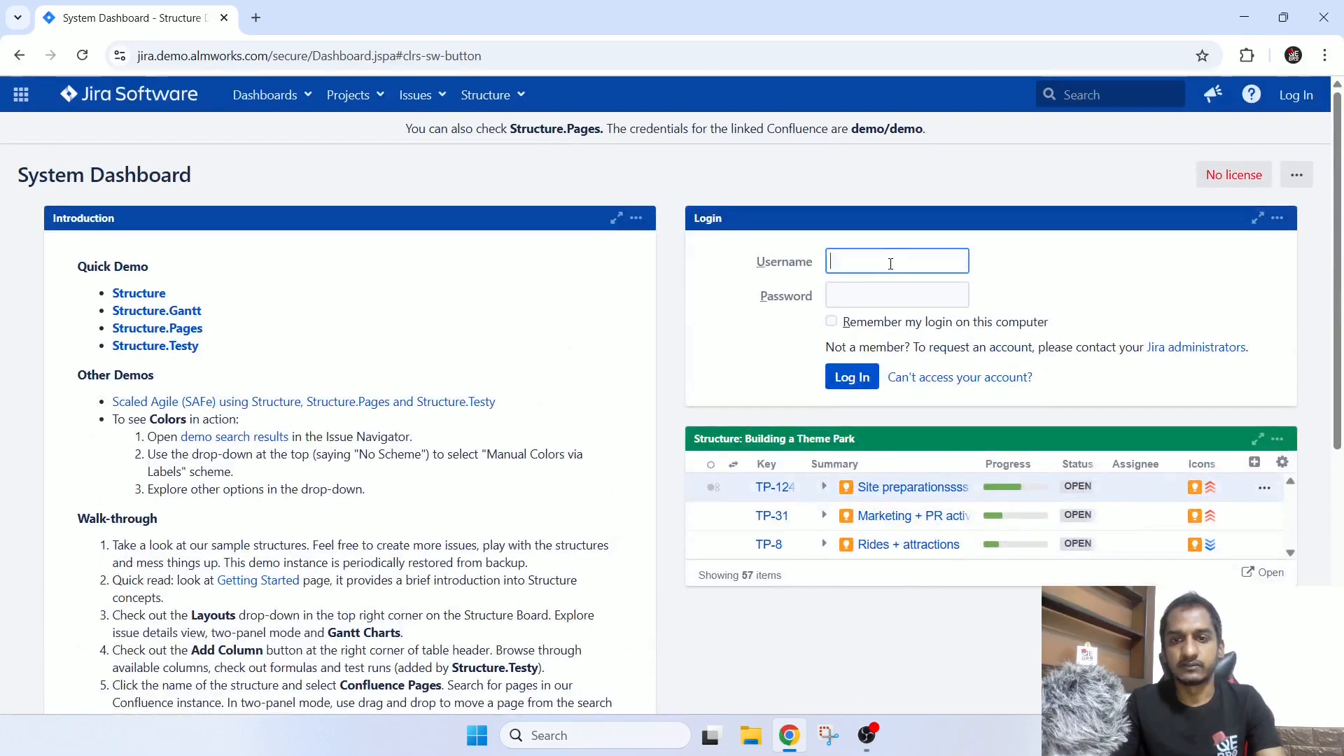
pyautogui.write('demo')
pyautogui.press('BackSpace')
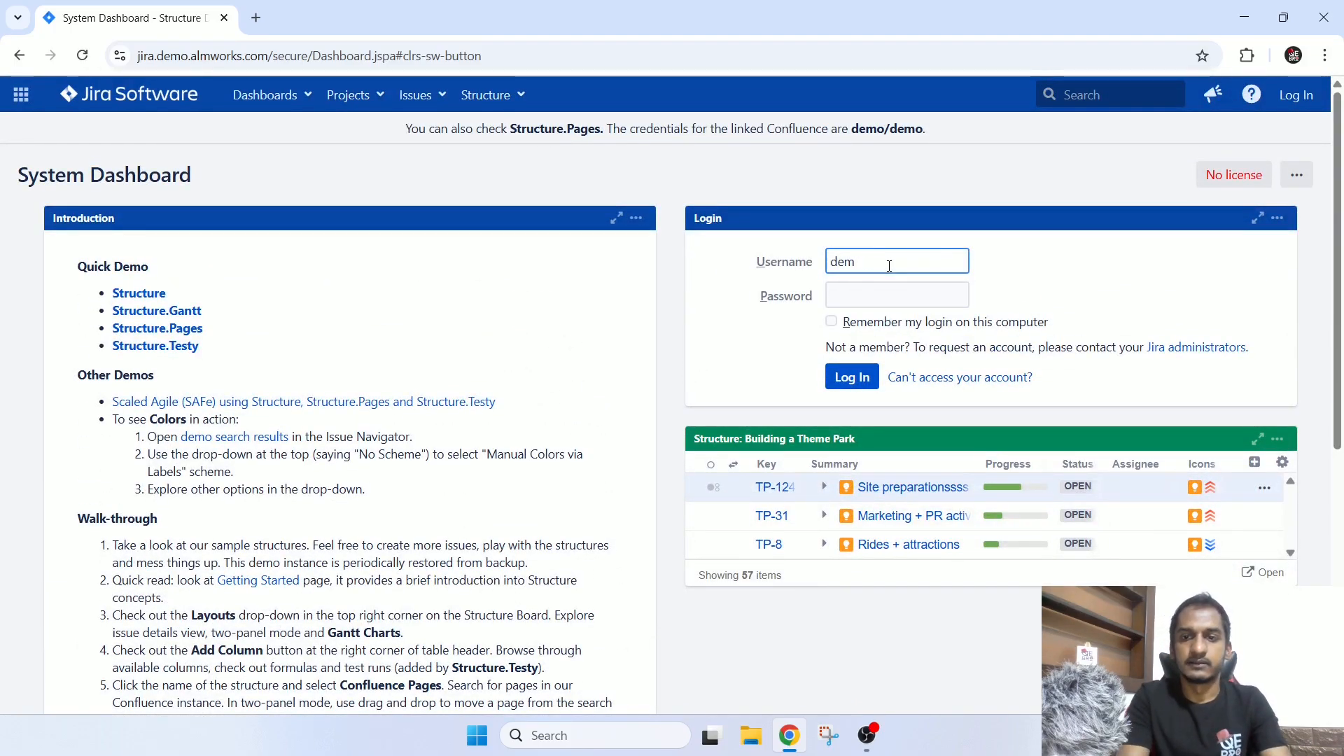
pyautogui.write('o')
pyautogui.press('Tab')
pyautogui.write('demo')
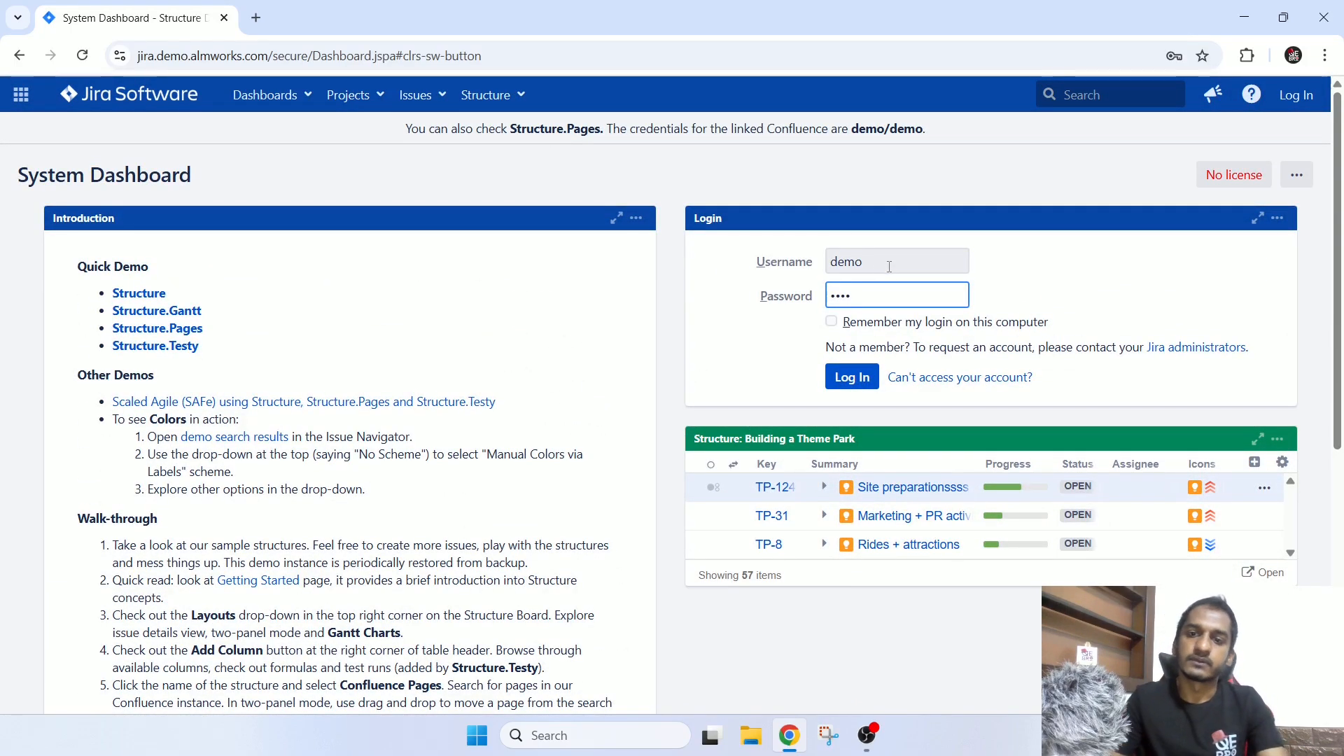
pyautogui.click(850, 378)
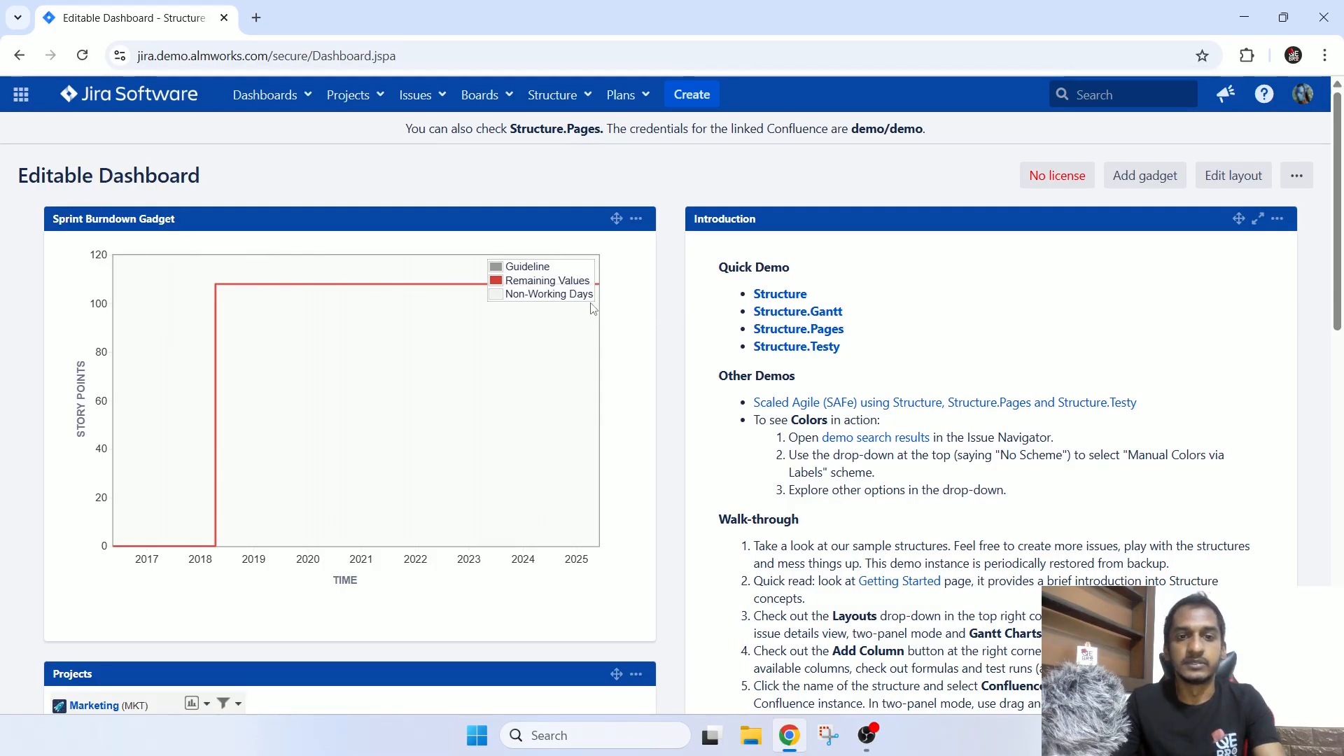
# Examine the gadgets on the Editable Dashboard, from the sprint burndown to the Gantt chart and the Theme Park structure.
pyautogui.scroll(-10, 659, 311)
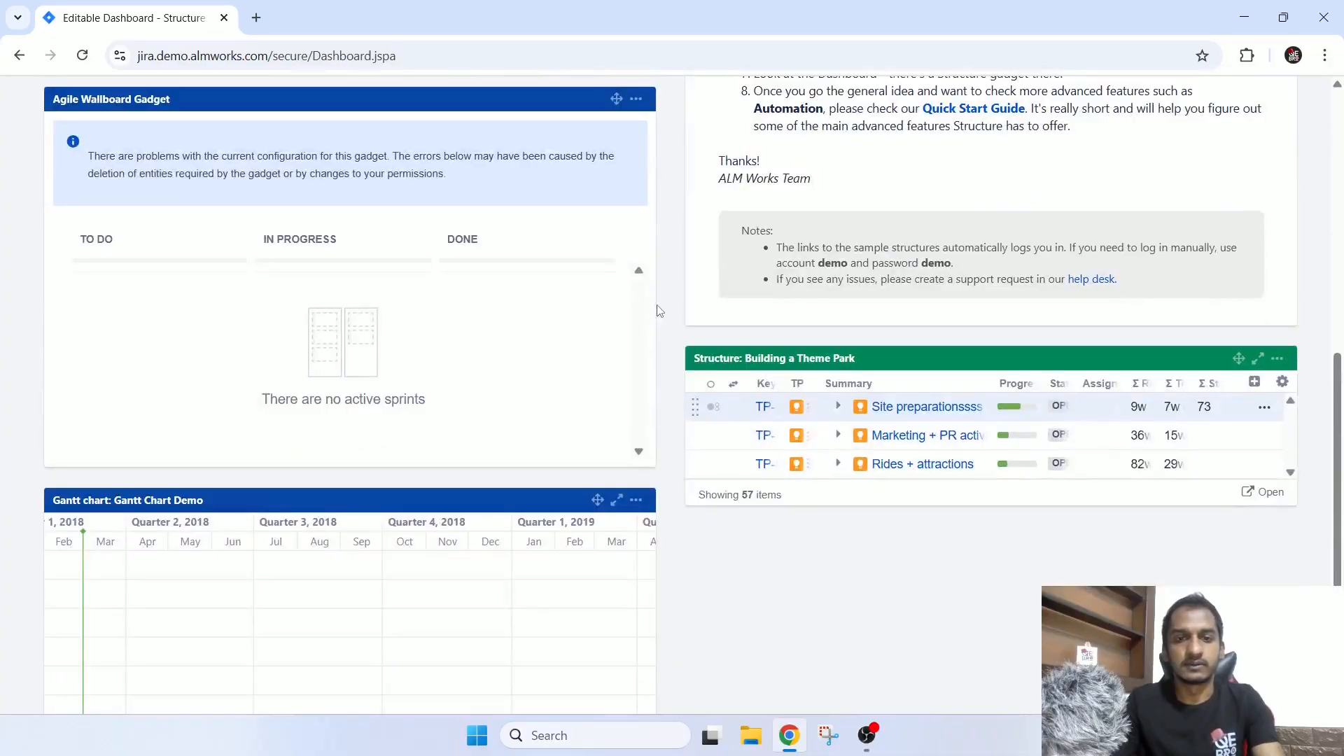
pyautogui.scroll(-4, 659, 311)
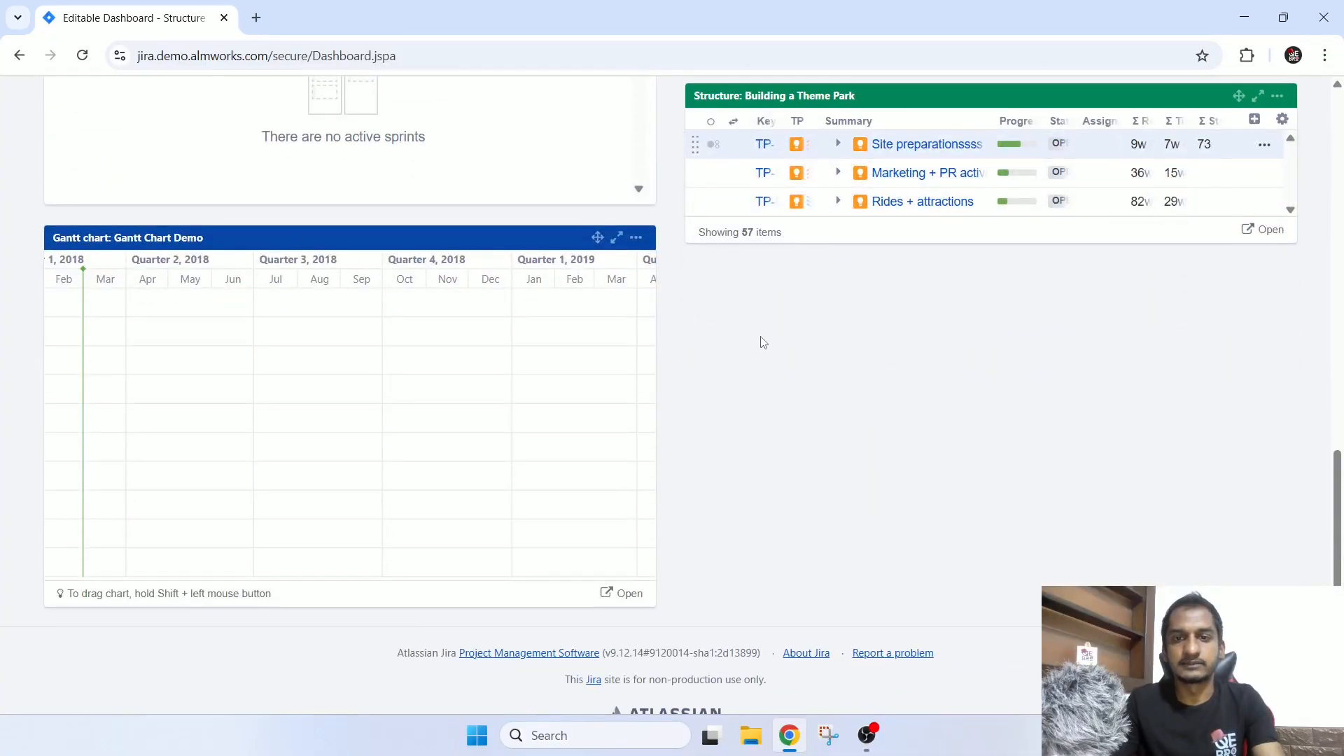
pyautogui.scroll(-1, 743, 356)
pyautogui.scroll(15, 743, 356)
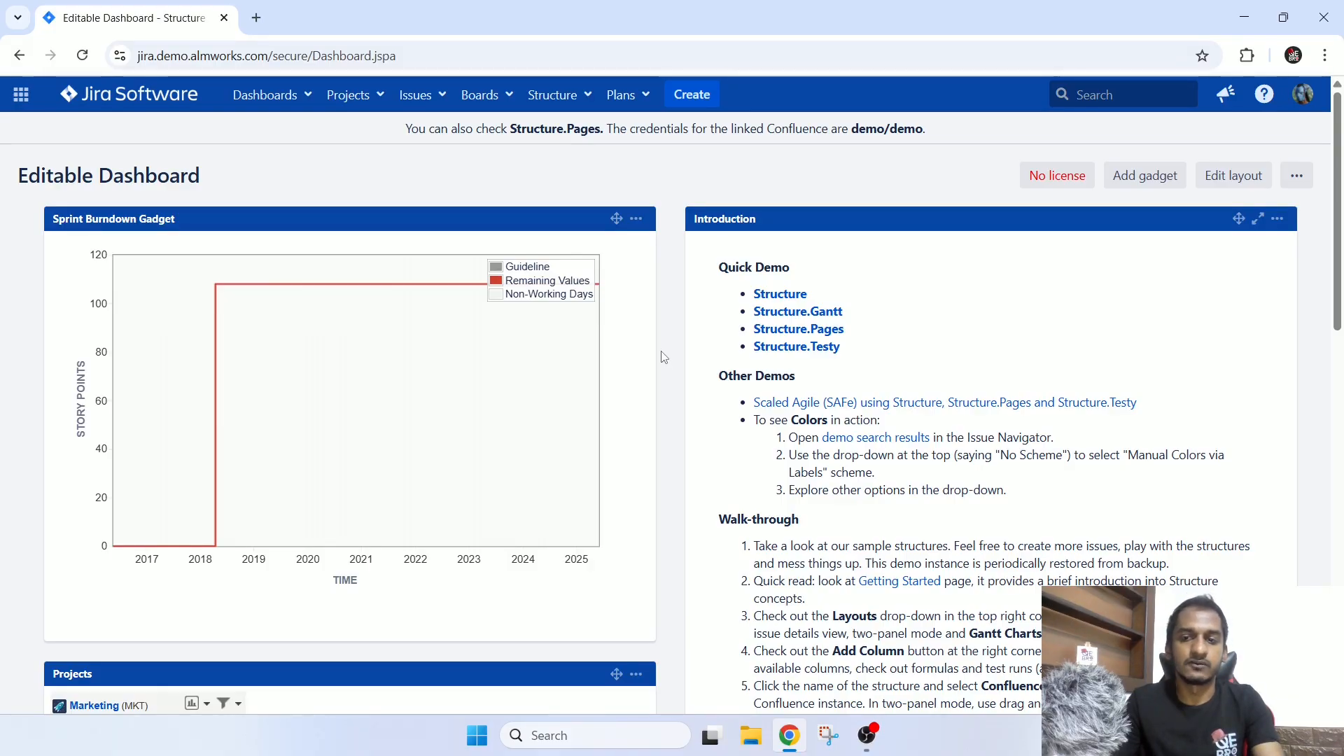
pyautogui.scroll(-10, 664, 357)
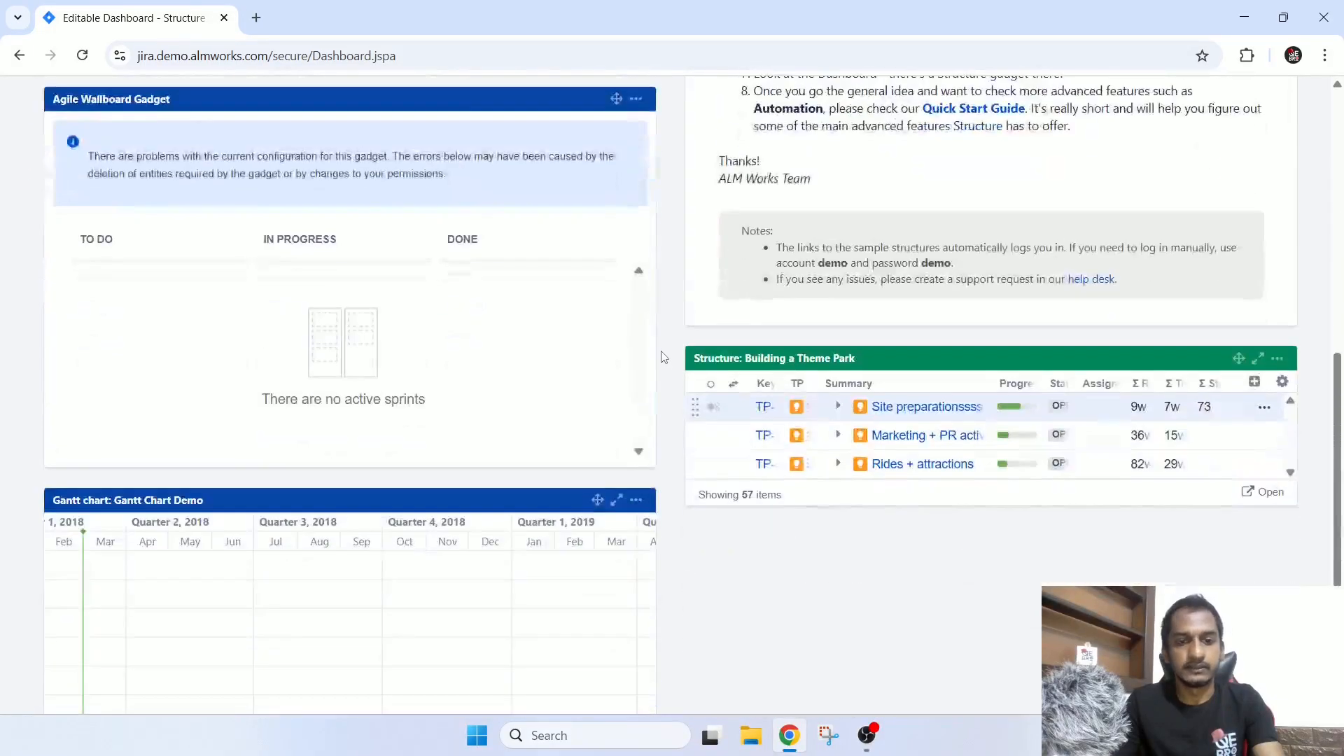
pyautogui.scroll(9, 664, 357)
pyautogui.scroll(1, 663, 357)
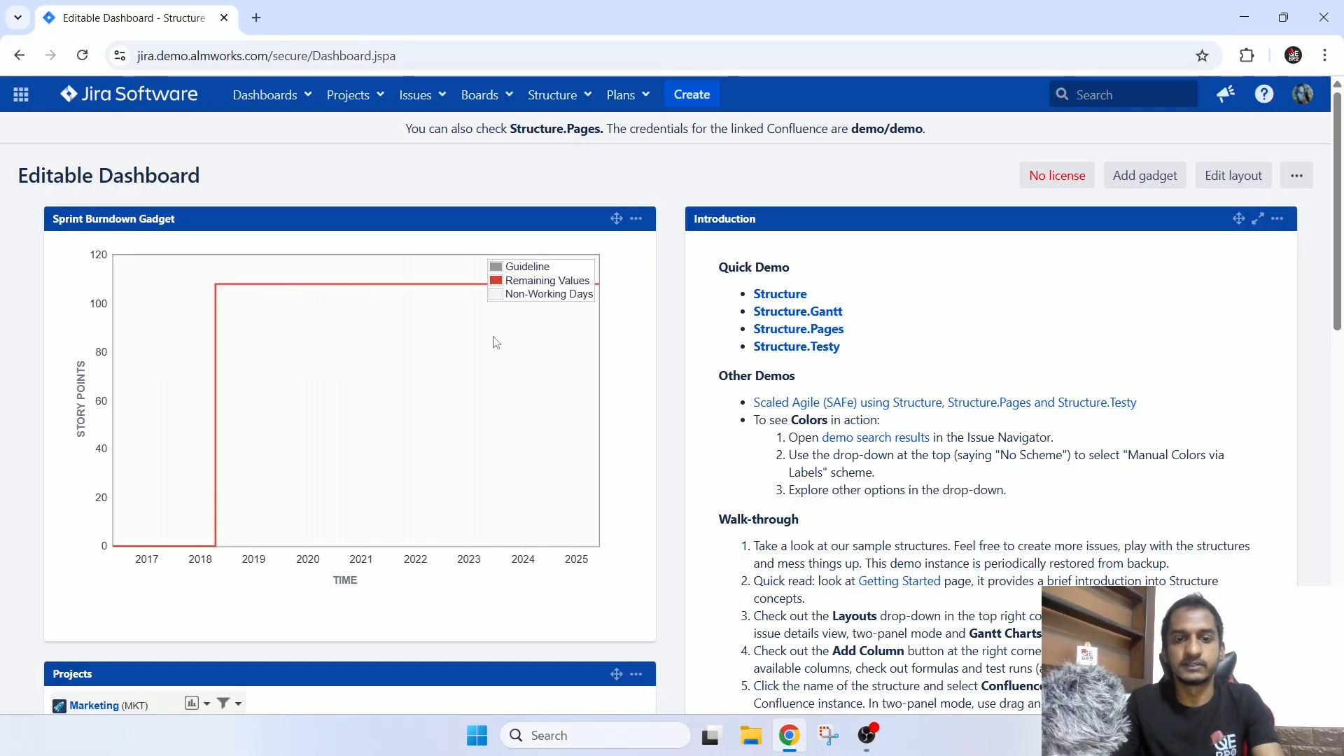
pyautogui.scroll(-7, 602, 273)
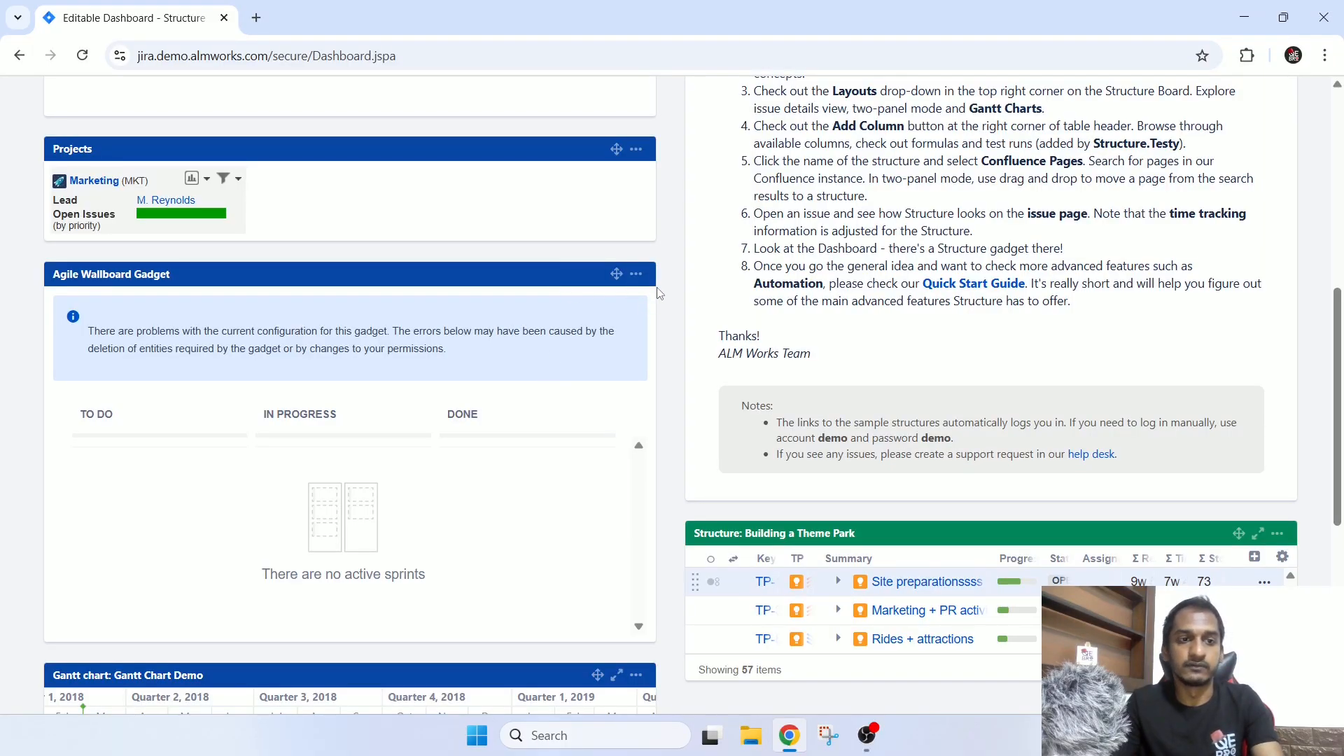
pyautogui.scroll(-7, 690, 322)
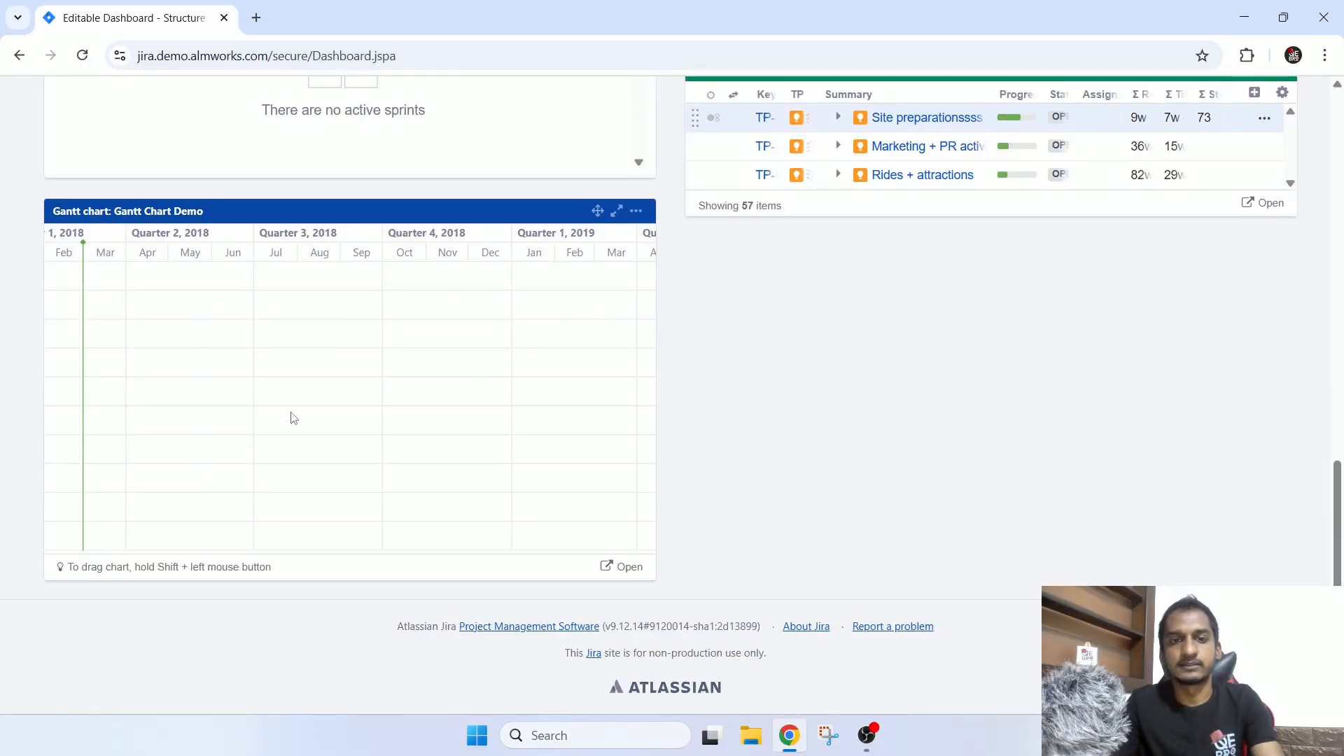
pyautogui.scroll(3, 643, 466)
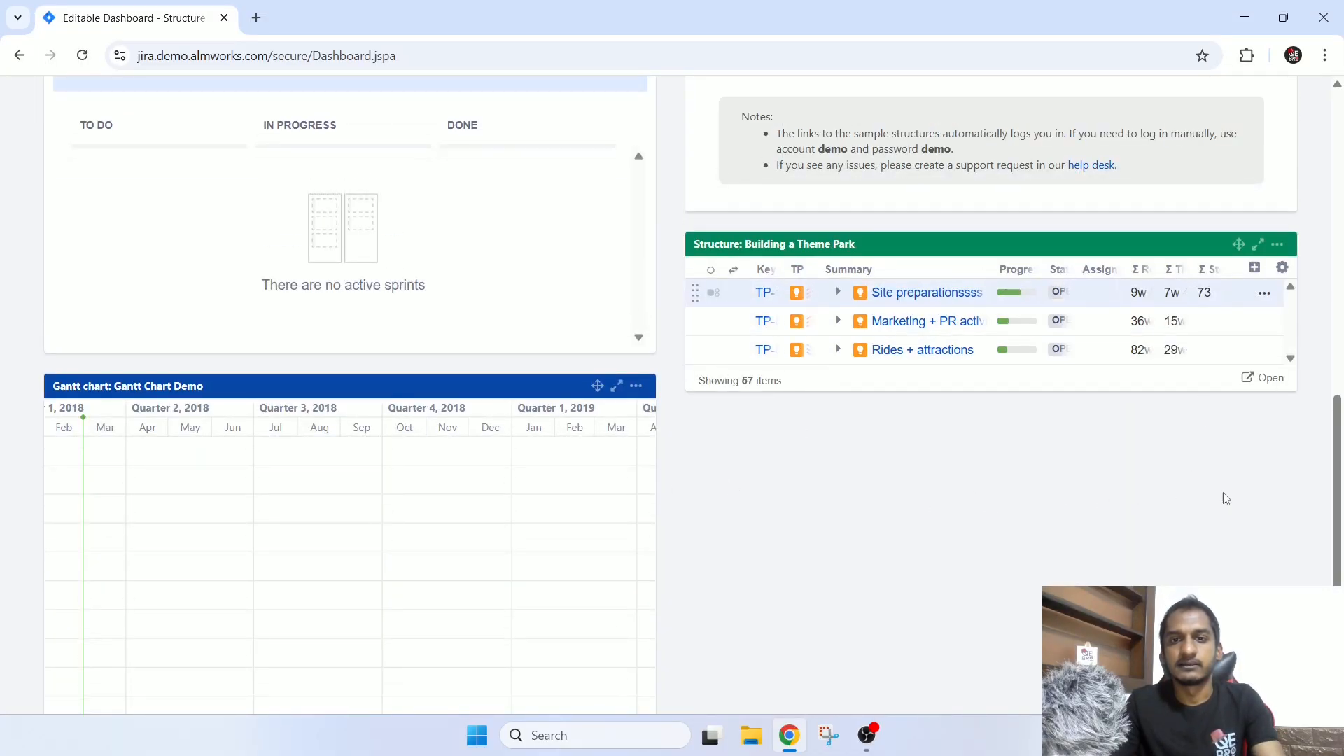
pyautogui.scroll(7, 614, 301)
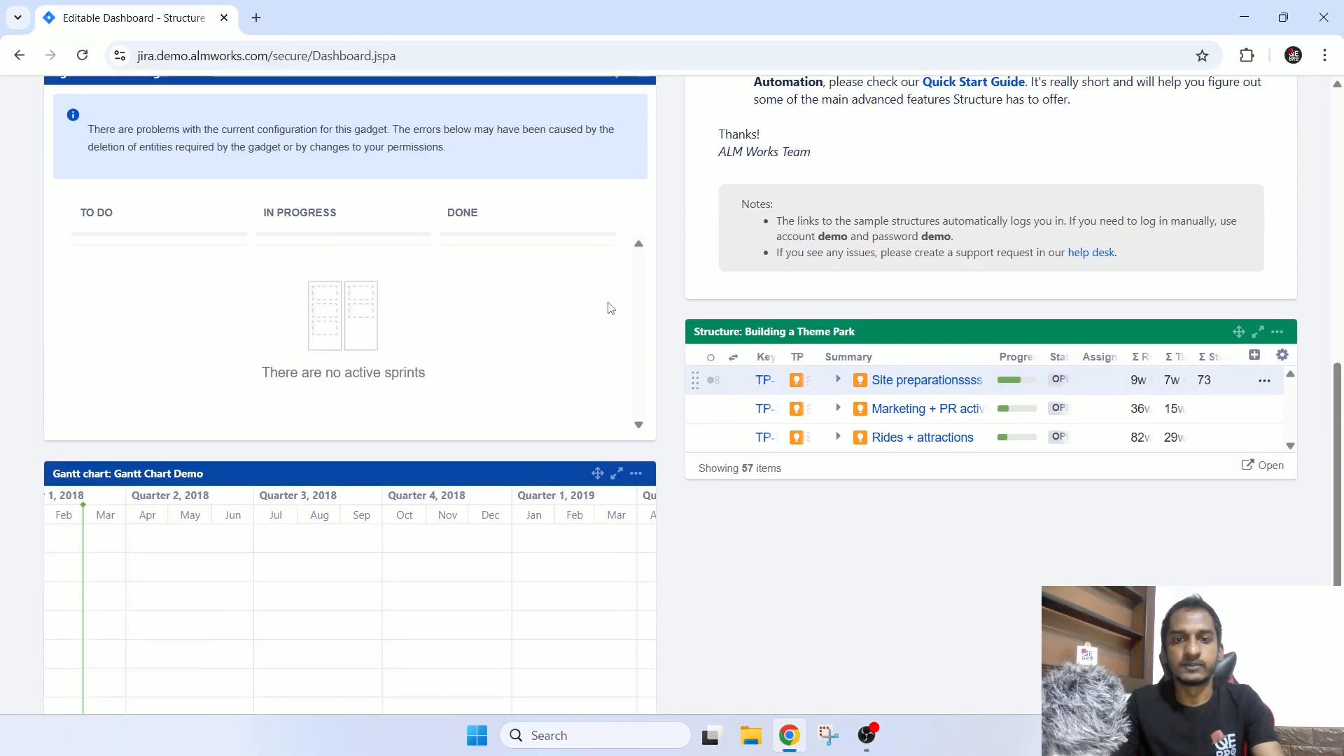
pyautogui.scroll(4, 610, 311)
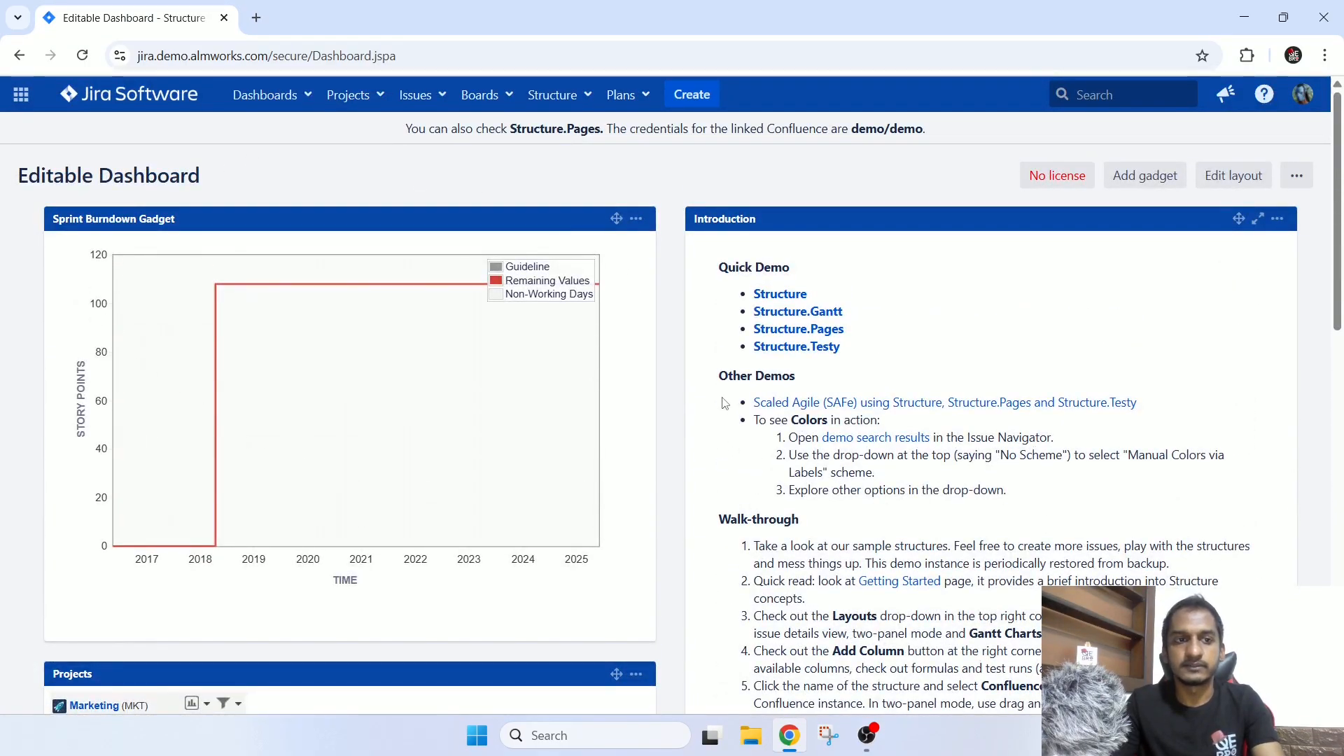
# Add the Bubble Chart gadget from the Jira category to the Editable Dashboard.
pyautogui.click(1154, 179)
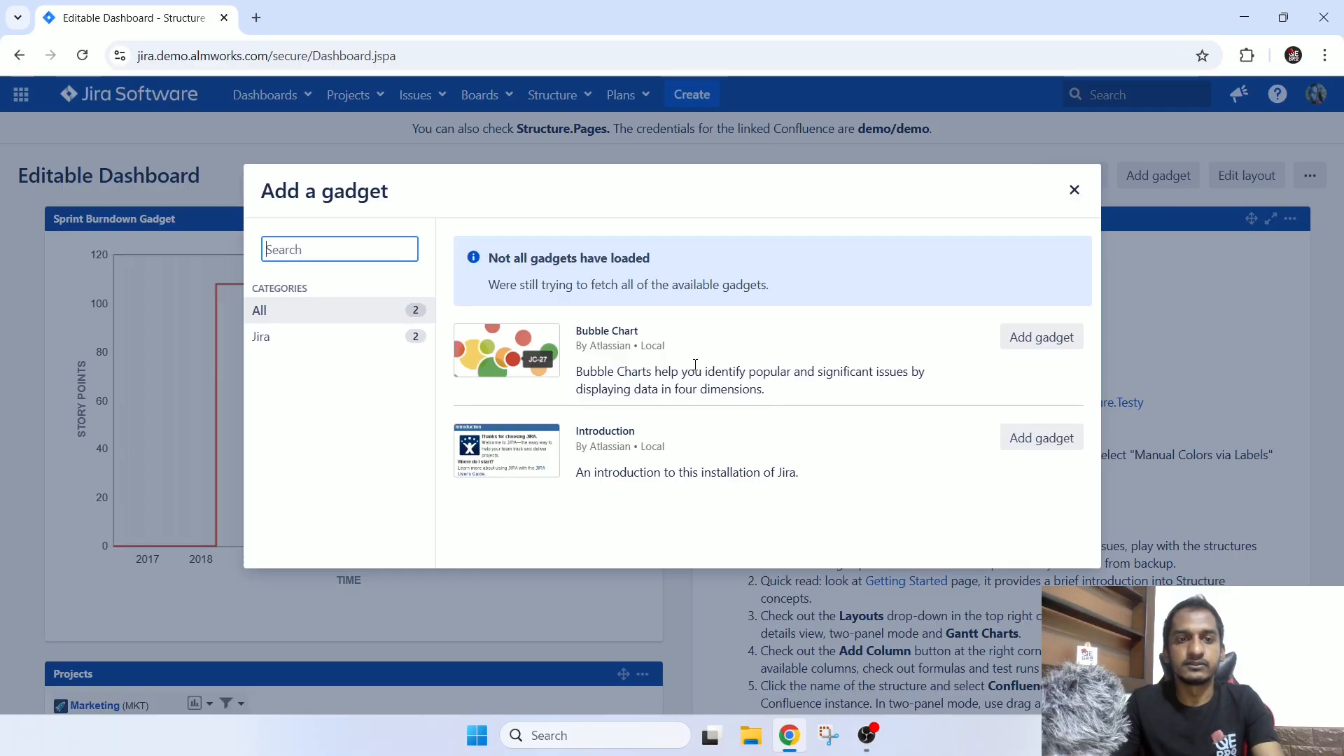
pyautogui.click(339, 337)
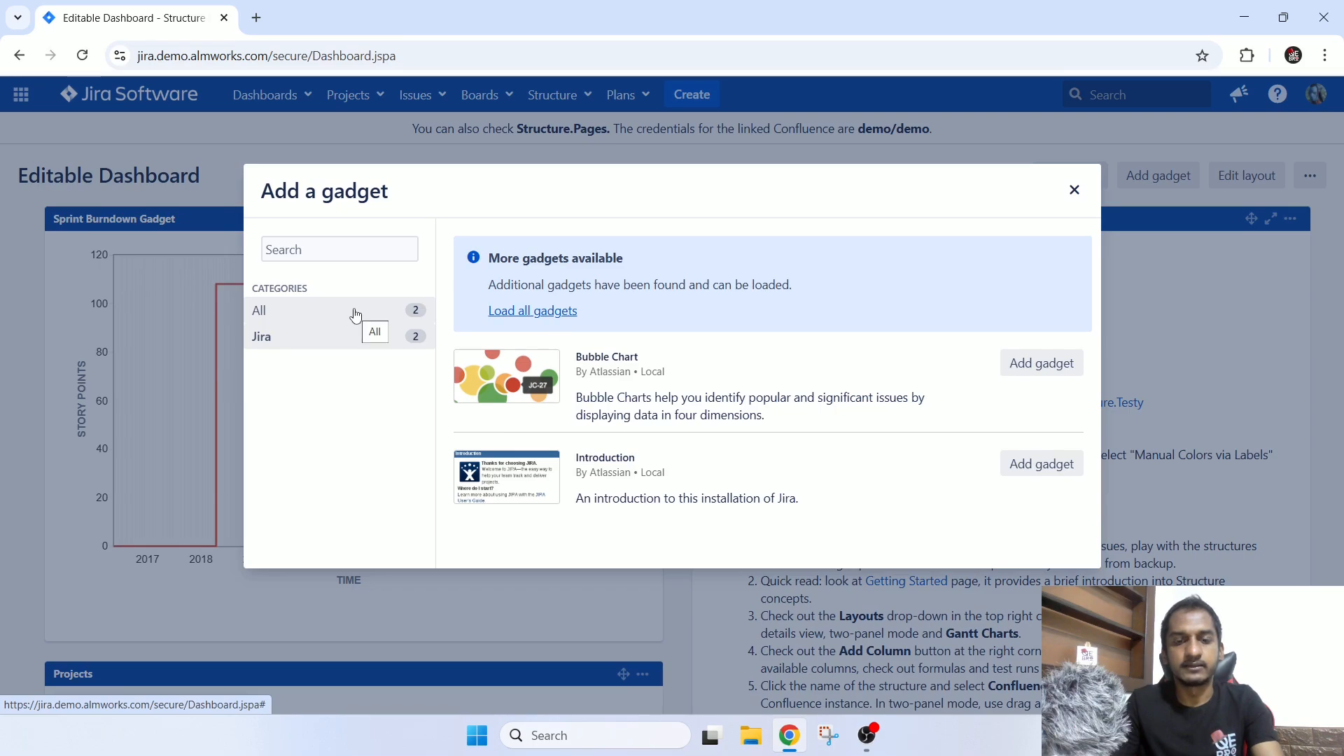
pyautogui.click(1041, 364)
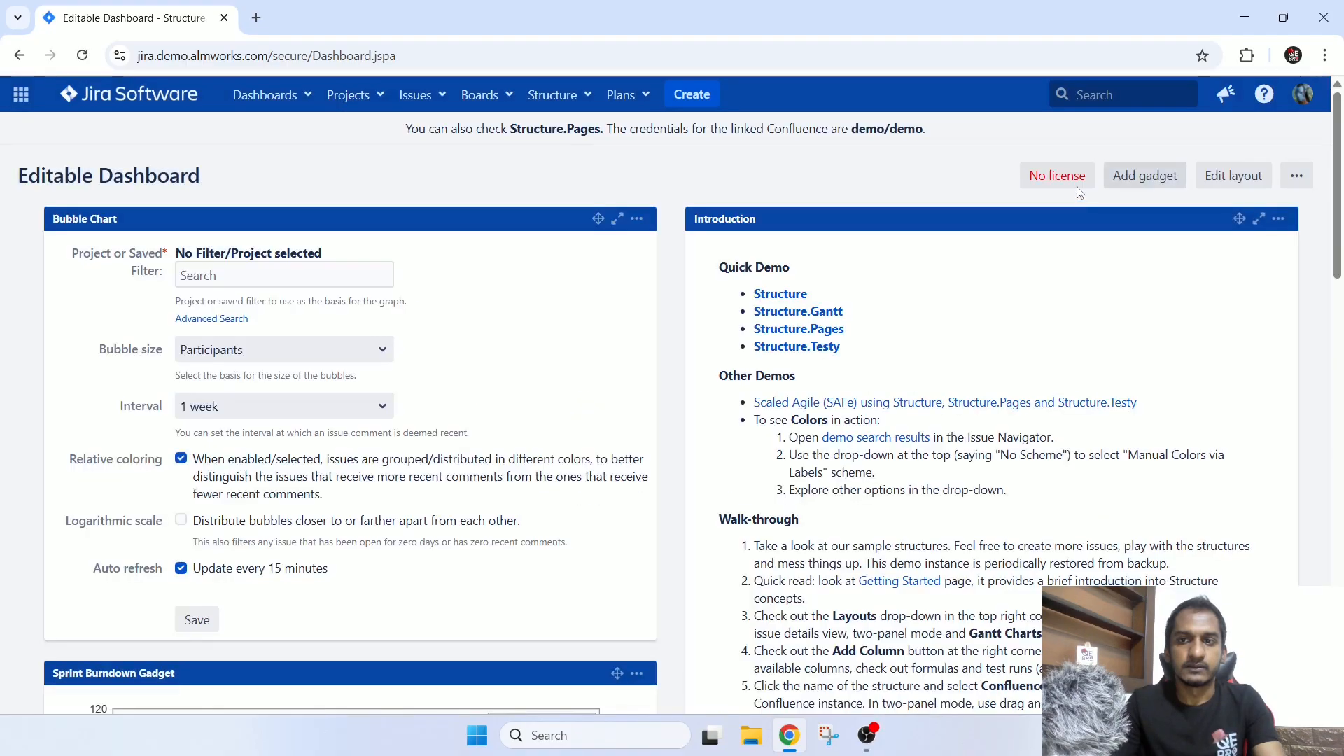
pyautogui.click(1075, 190)
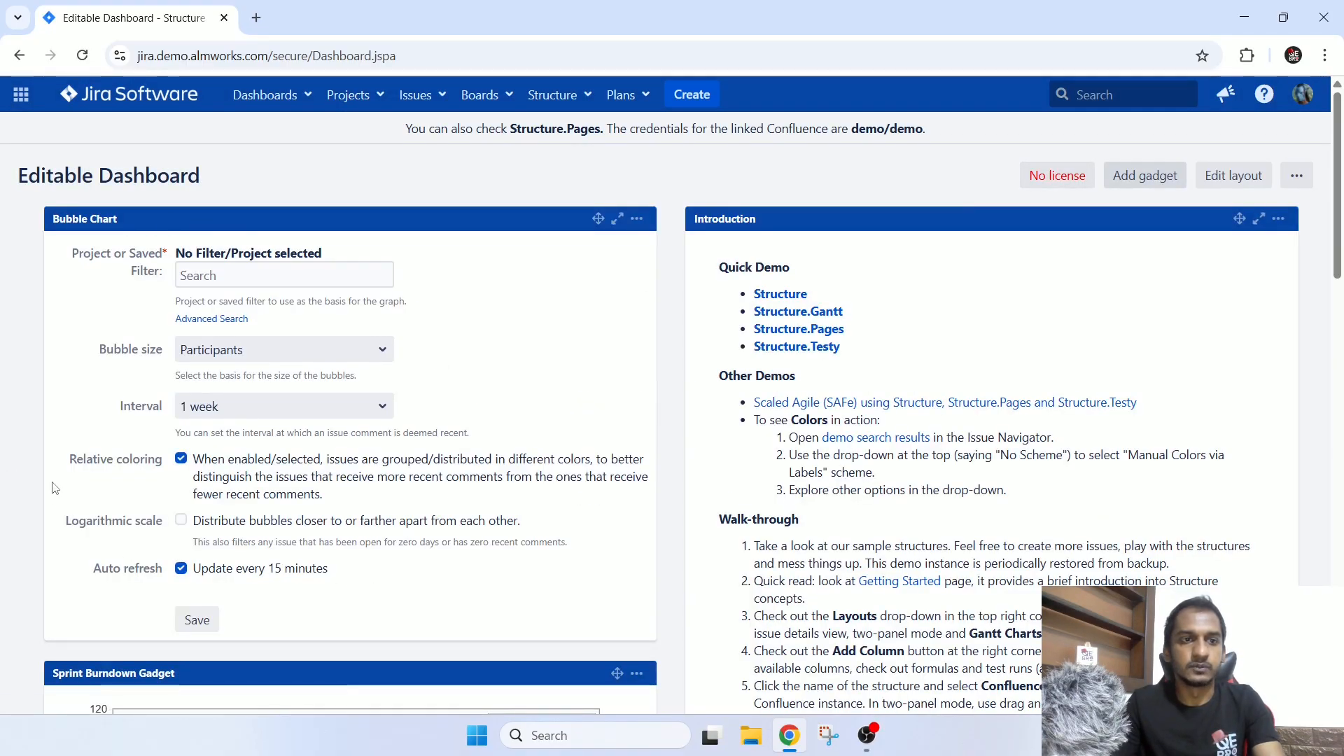
# Use the advanced search's popular filters to choose Filter for Structure Rocks as the Bubble Chart's saved filter.
pyautogui.click(213, 274)
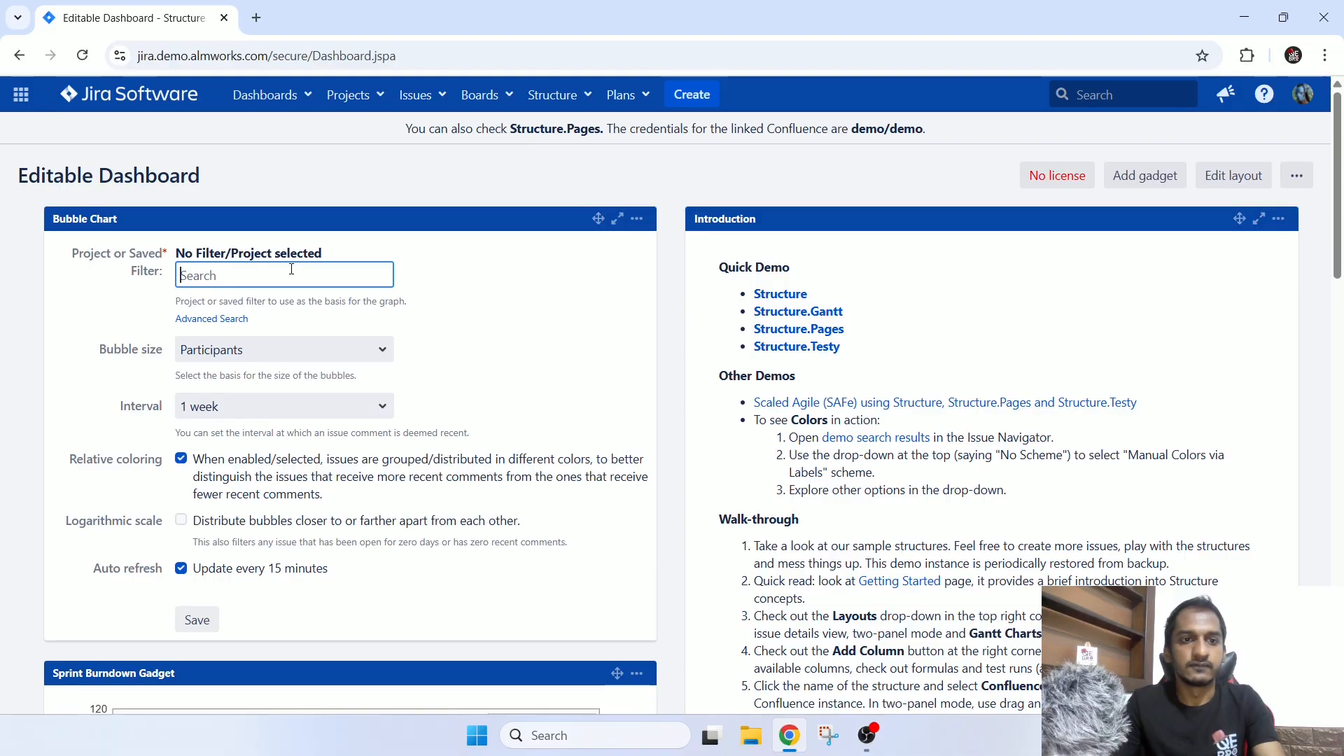
pyautogui.click(229, 320)
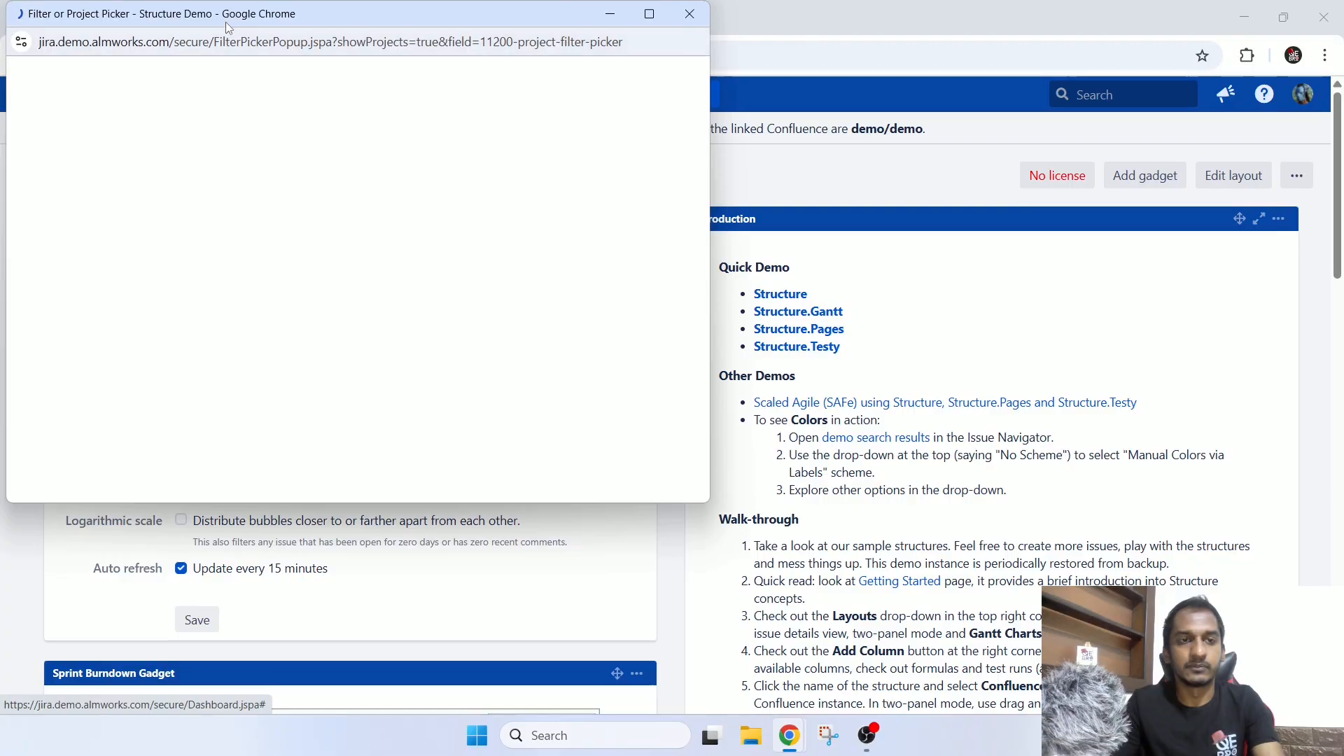
pyautogui.moveTo(228, 26); pyautogui.dragTo(441, 112)
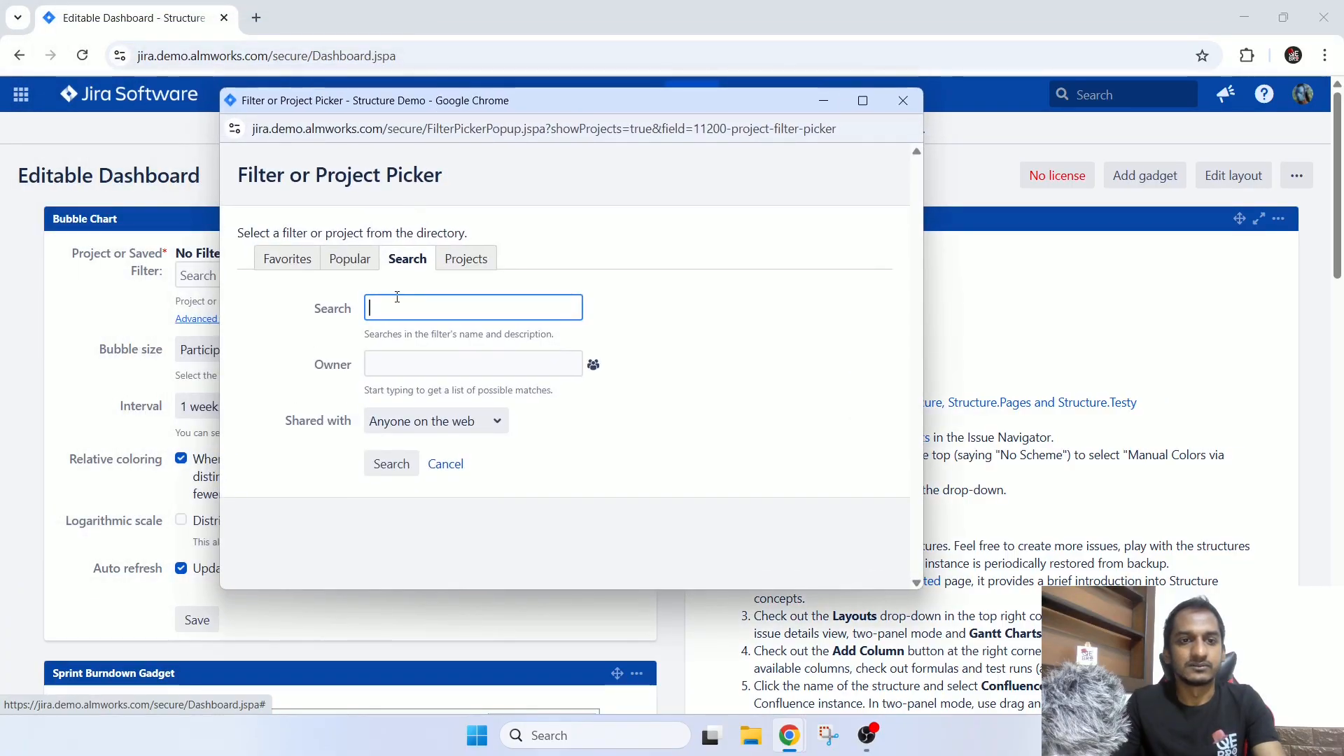
pyautogui.click(353, 264)
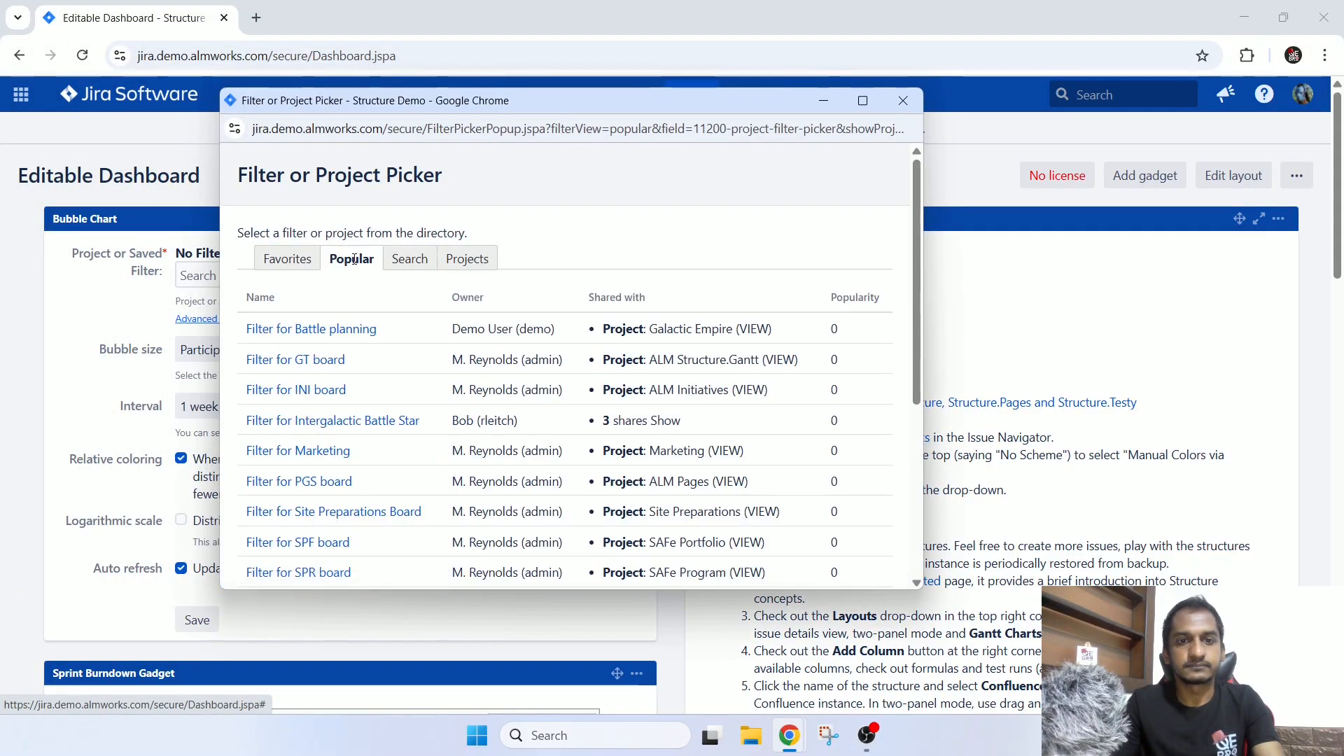
pyautogui.scroll(-3, 565, 430)
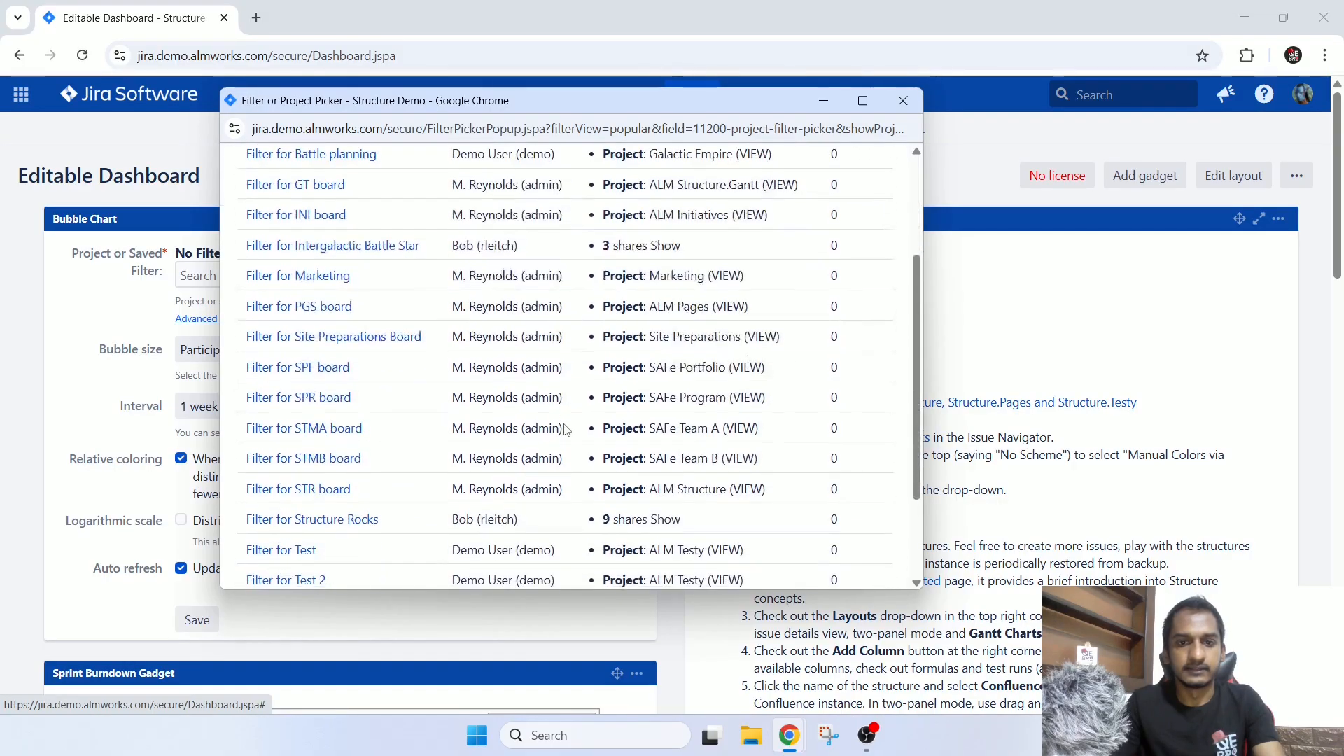
pyautogui.scroll(3, 566, 430)
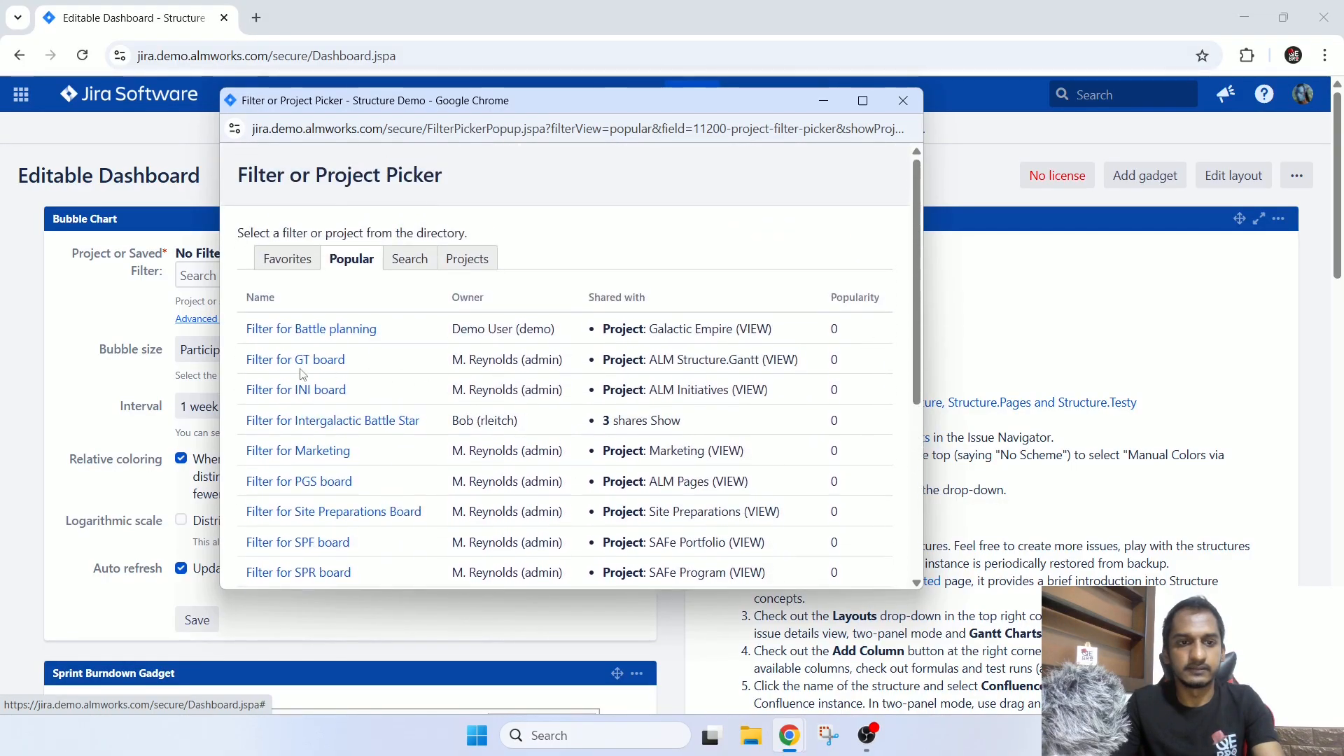
pyautogui.scroll(-5, 419, 414)
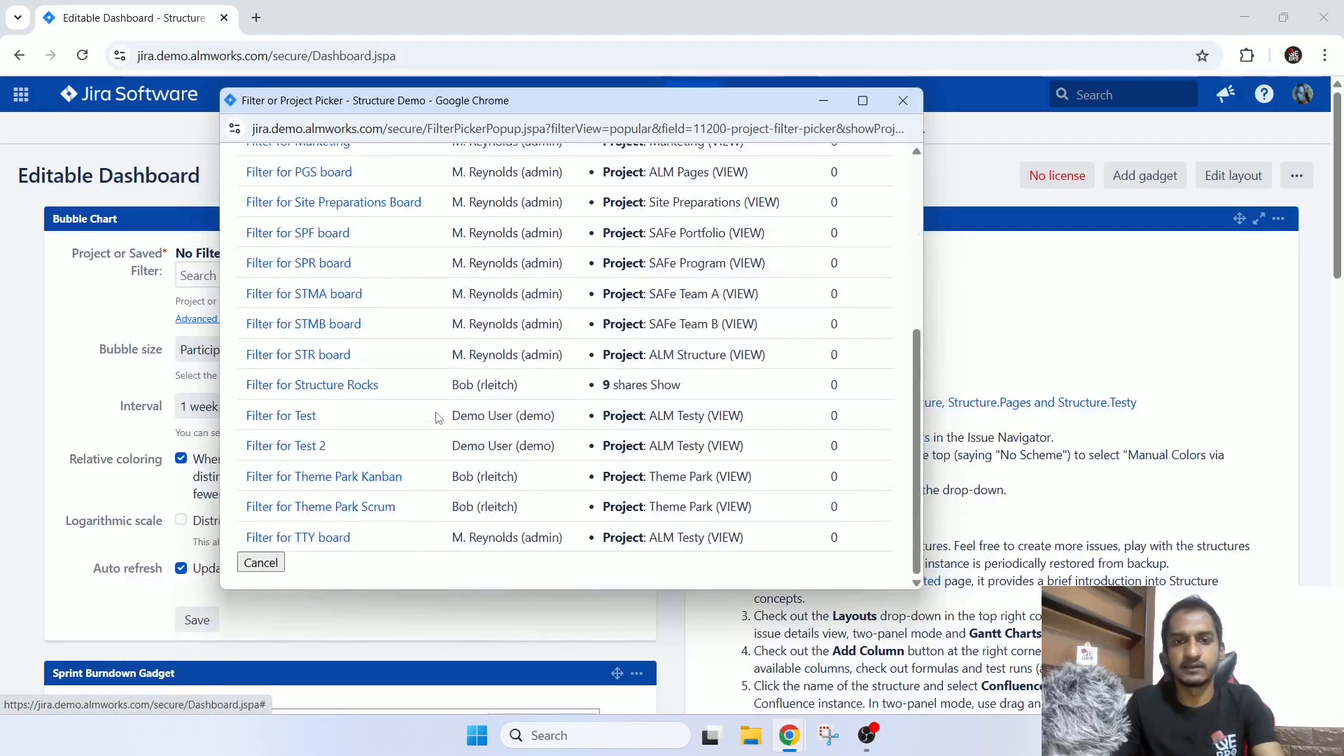
pyautogui.click(303, 387)
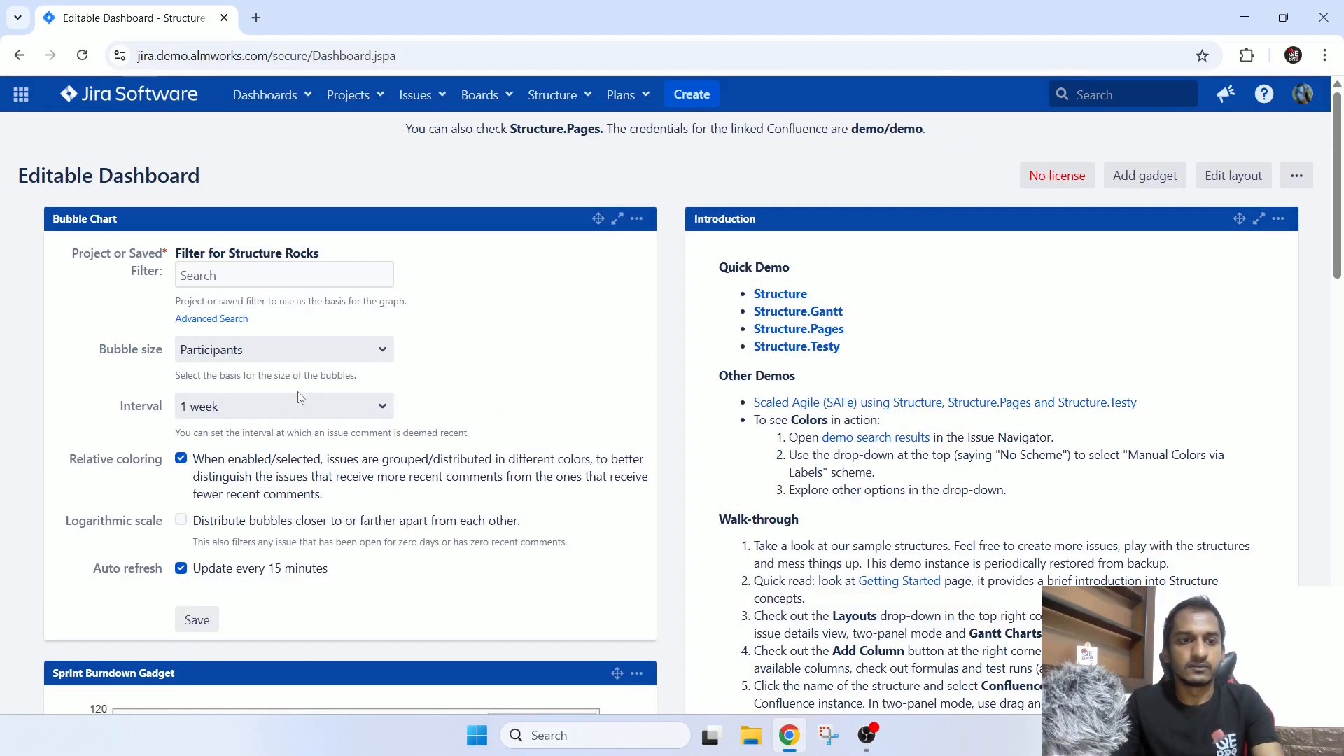
pyautogui.click(261, 359)
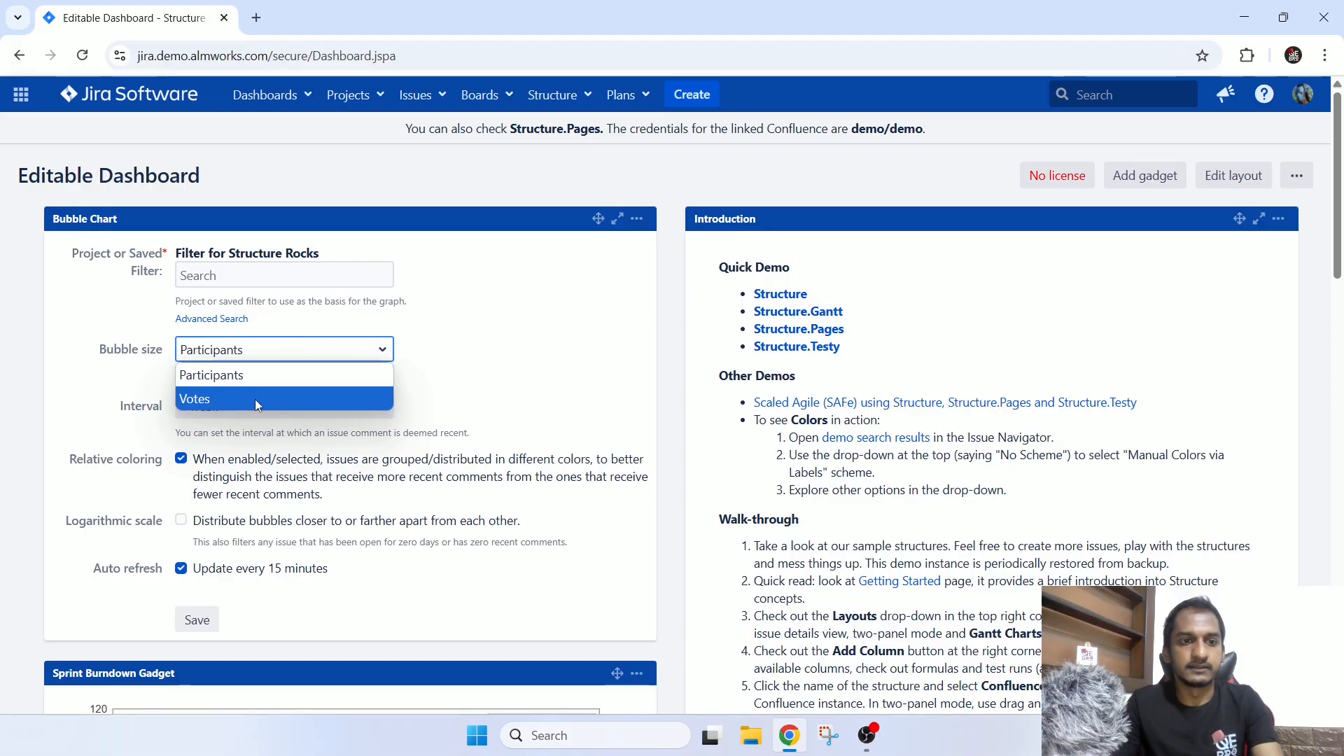
pyautogui.click(254, 399)
pyautogui.click(255, 350)
pyautogui.click(254, 378)
# Set the Bubble Chart's interval to 12 weeks and save the gadget configuration.
pyautogui.click(254, 406)
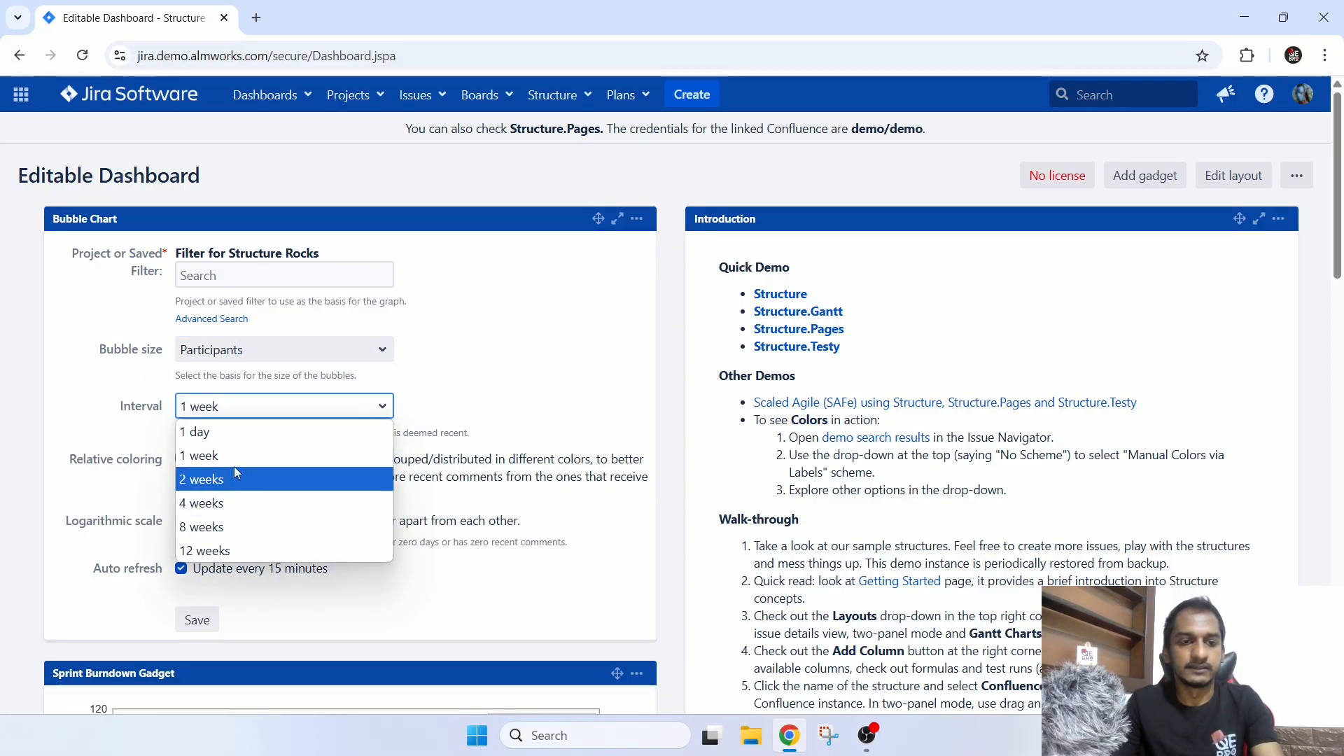
pyautogui.click(233, 552)
pyautogui.scroll(-3, 144, 441)
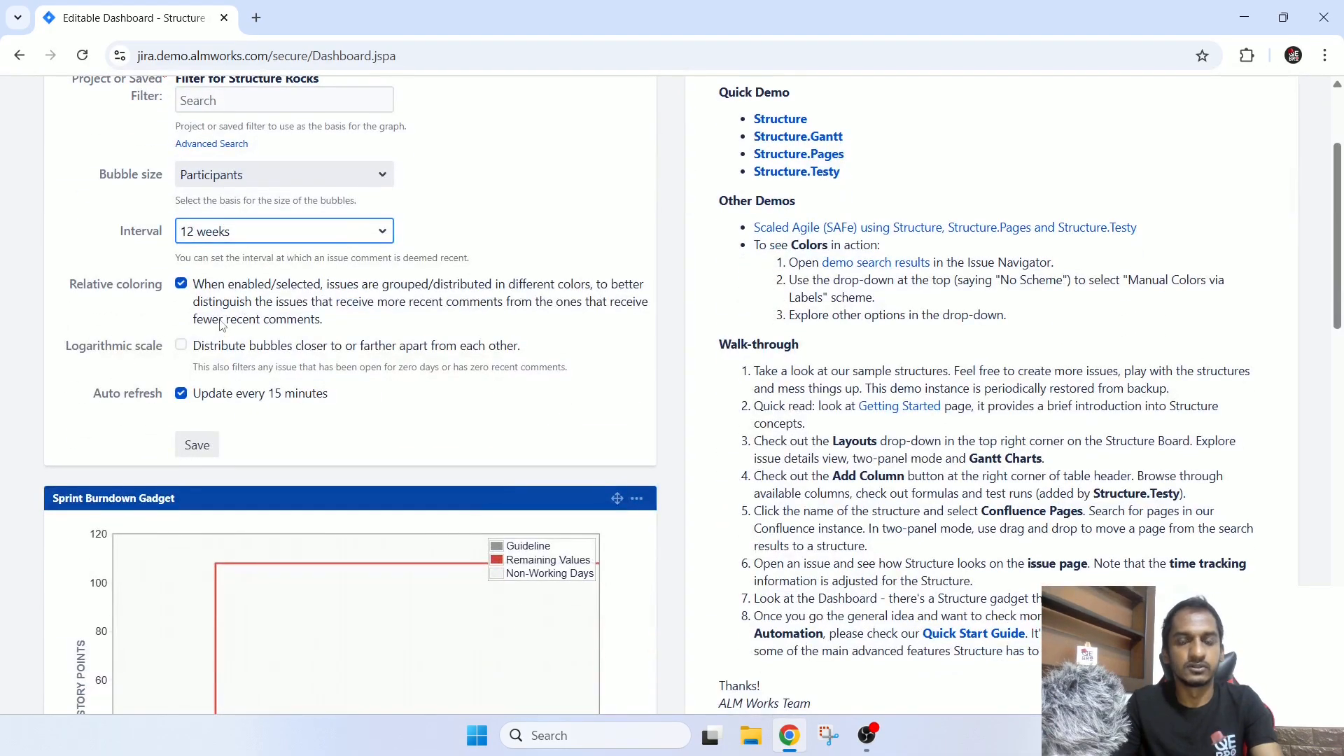
pyautogui.click(197, 445)
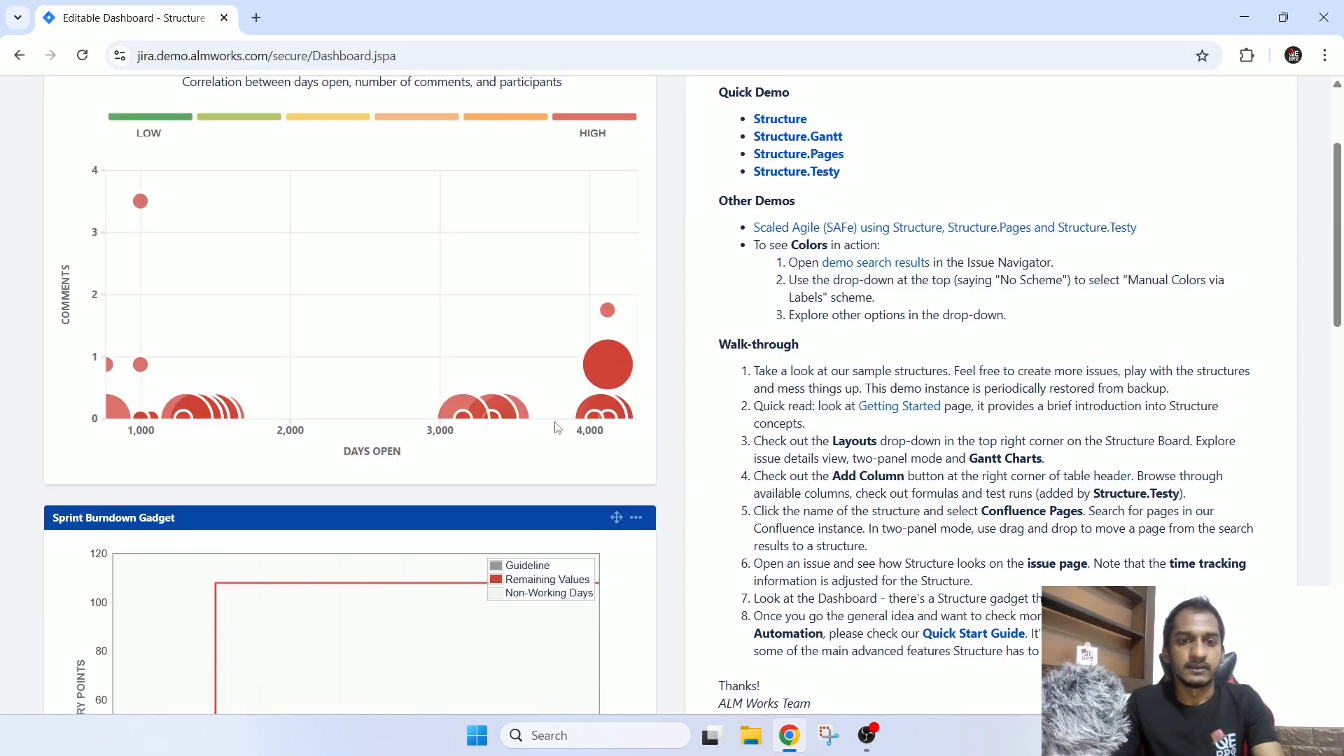
pyautogui.scroll(3, 557, 428)
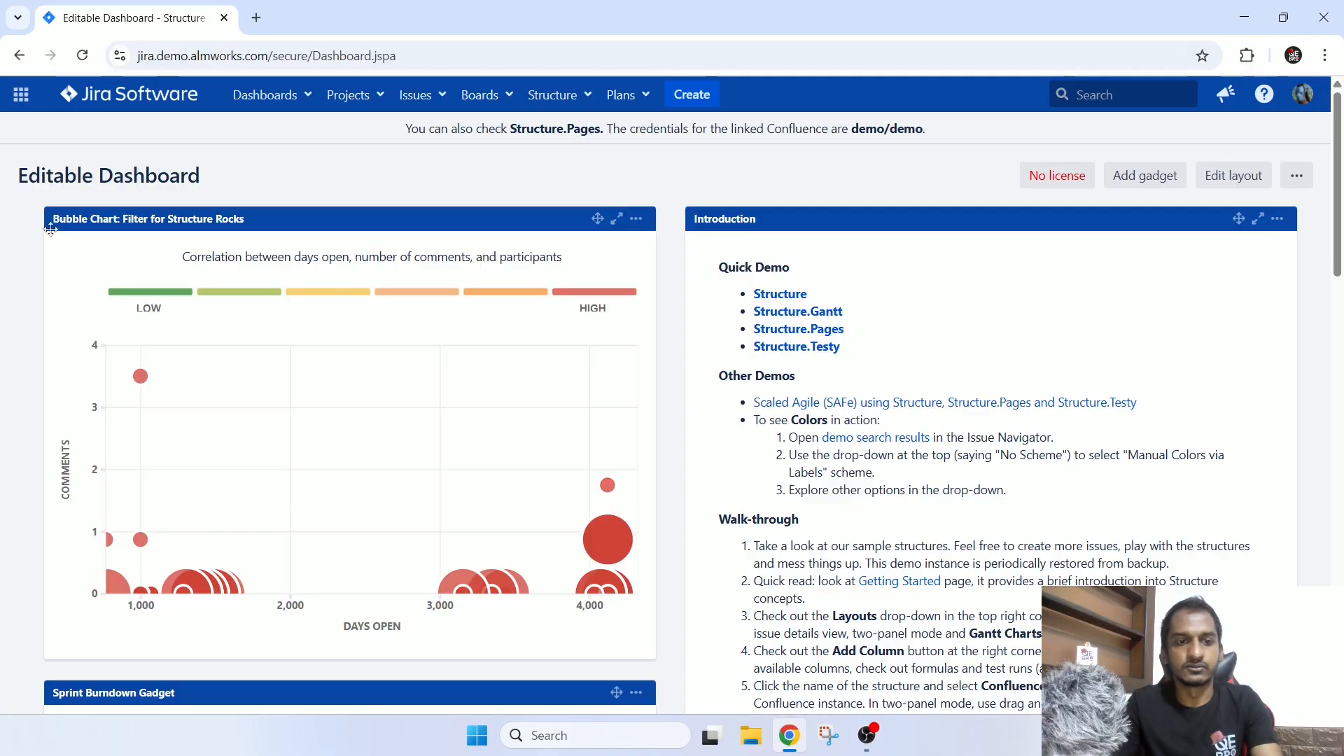
# Edit the Agile Wallboard Gadget to use the SAFe Team A Scrum board and show the board name.
pyautogui.scroll(-10, 624, 334)
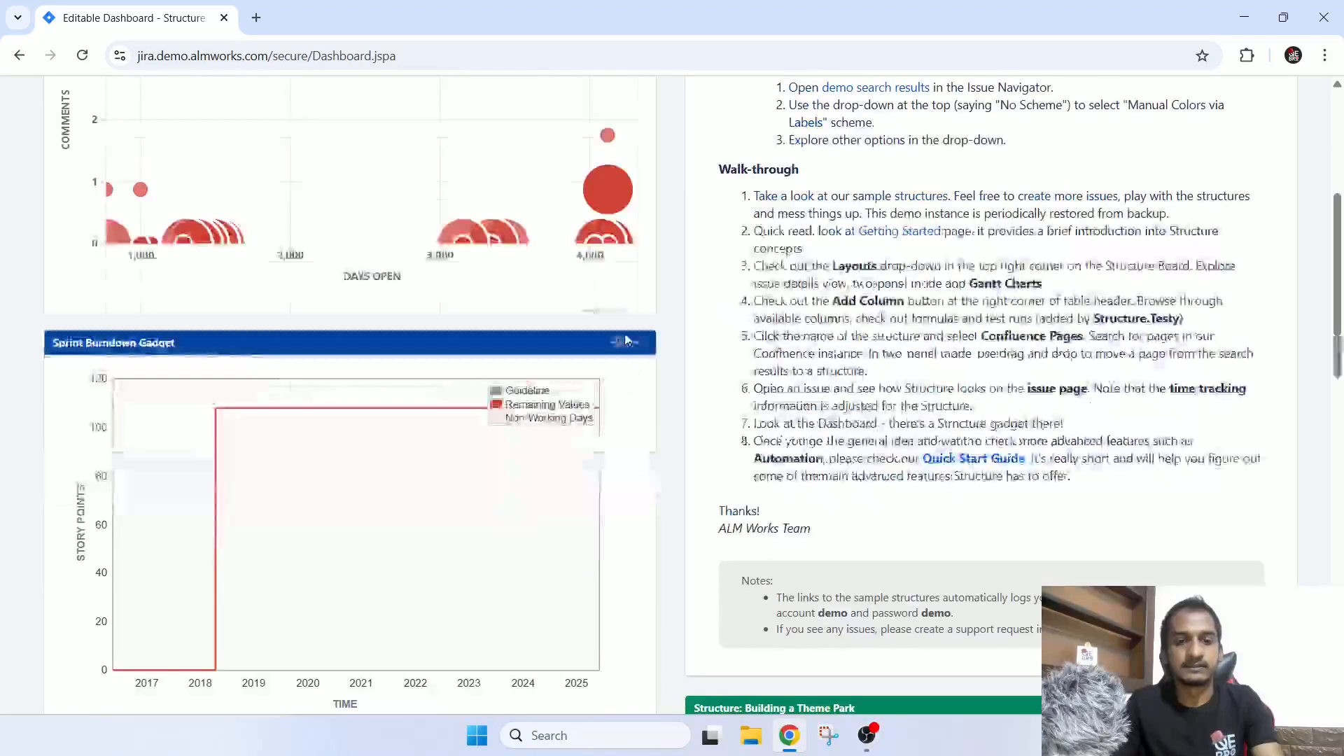
pyautogui.scroll(-2, 624, 340)
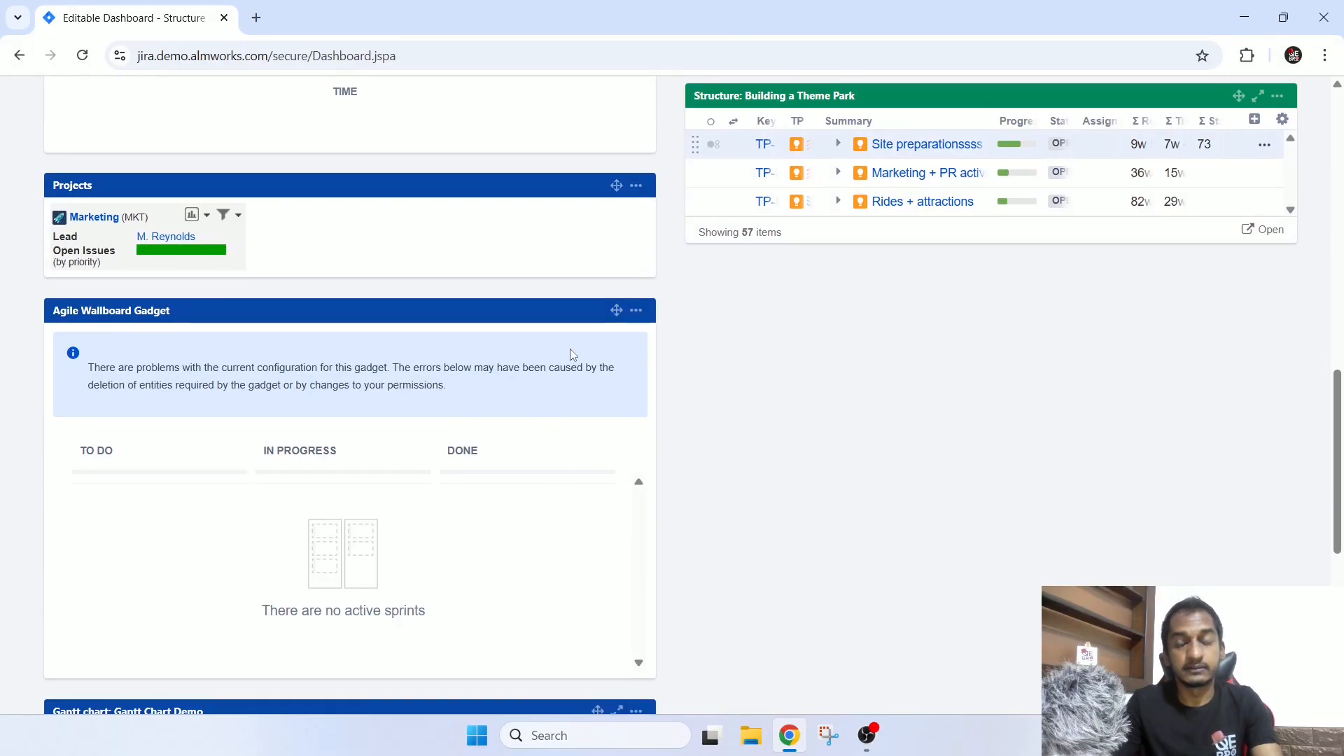
pyautogui.click(637, 313)
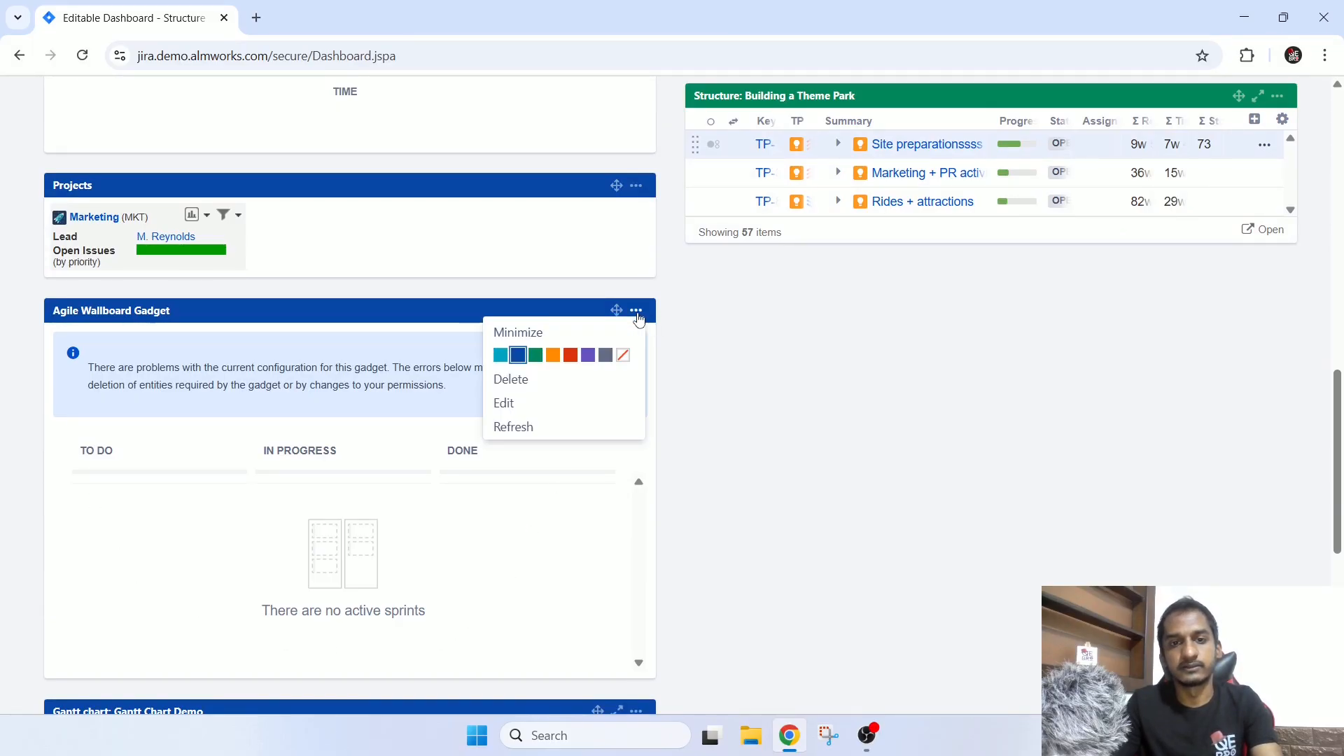
pyautogui.click(518, 411)
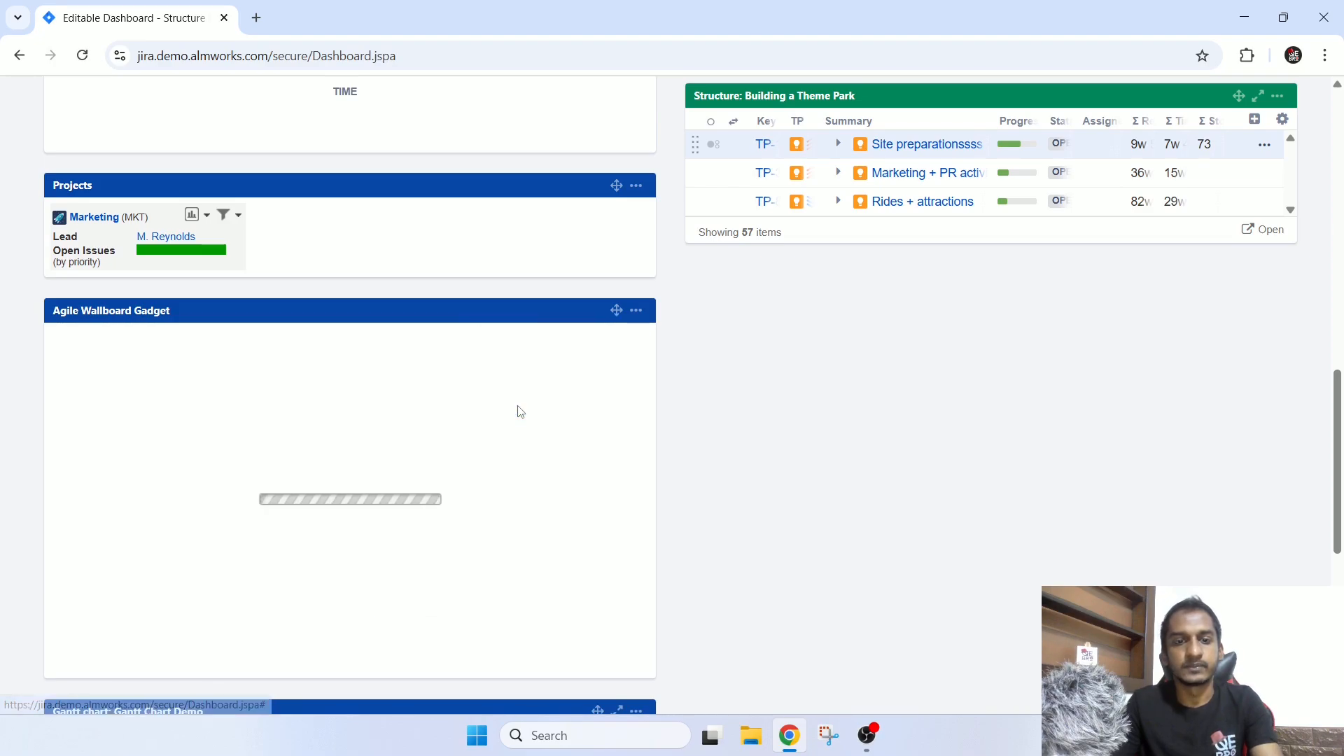
pyautogui.click(249, 357)
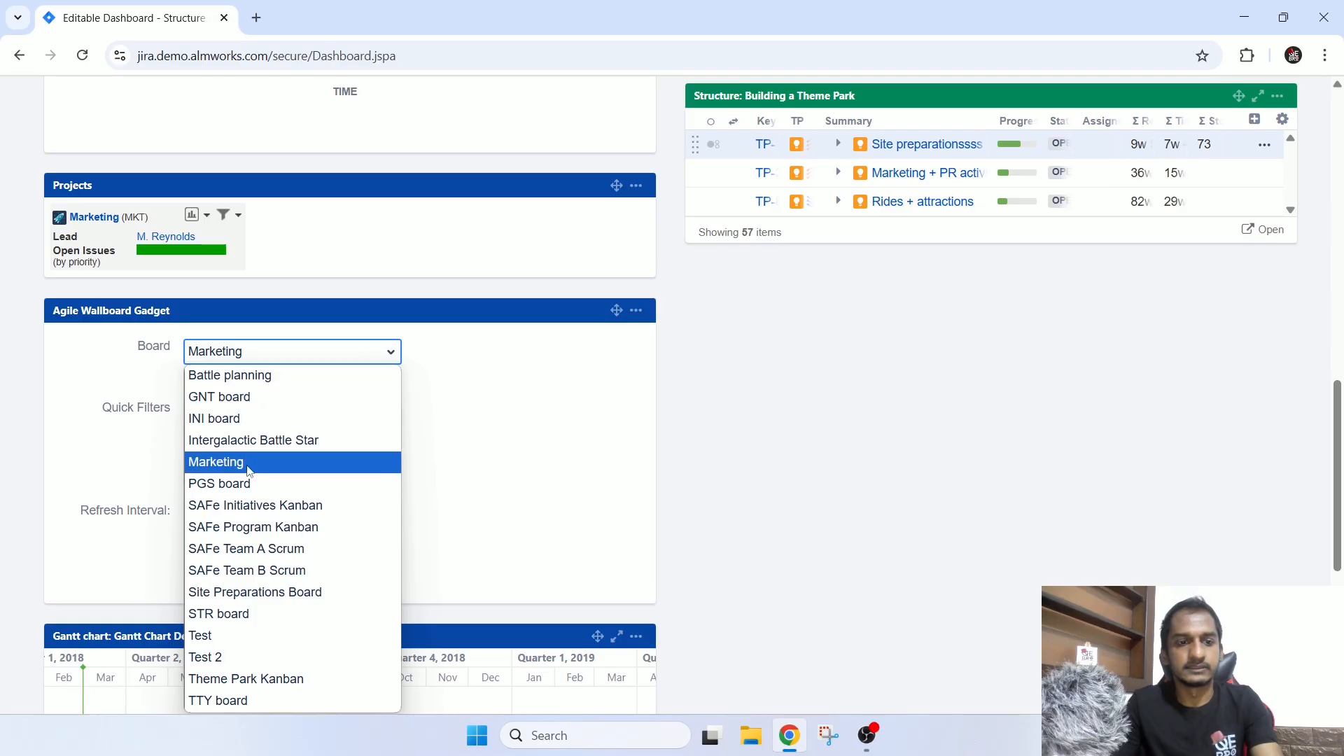
pyautogui.click(320, 555)
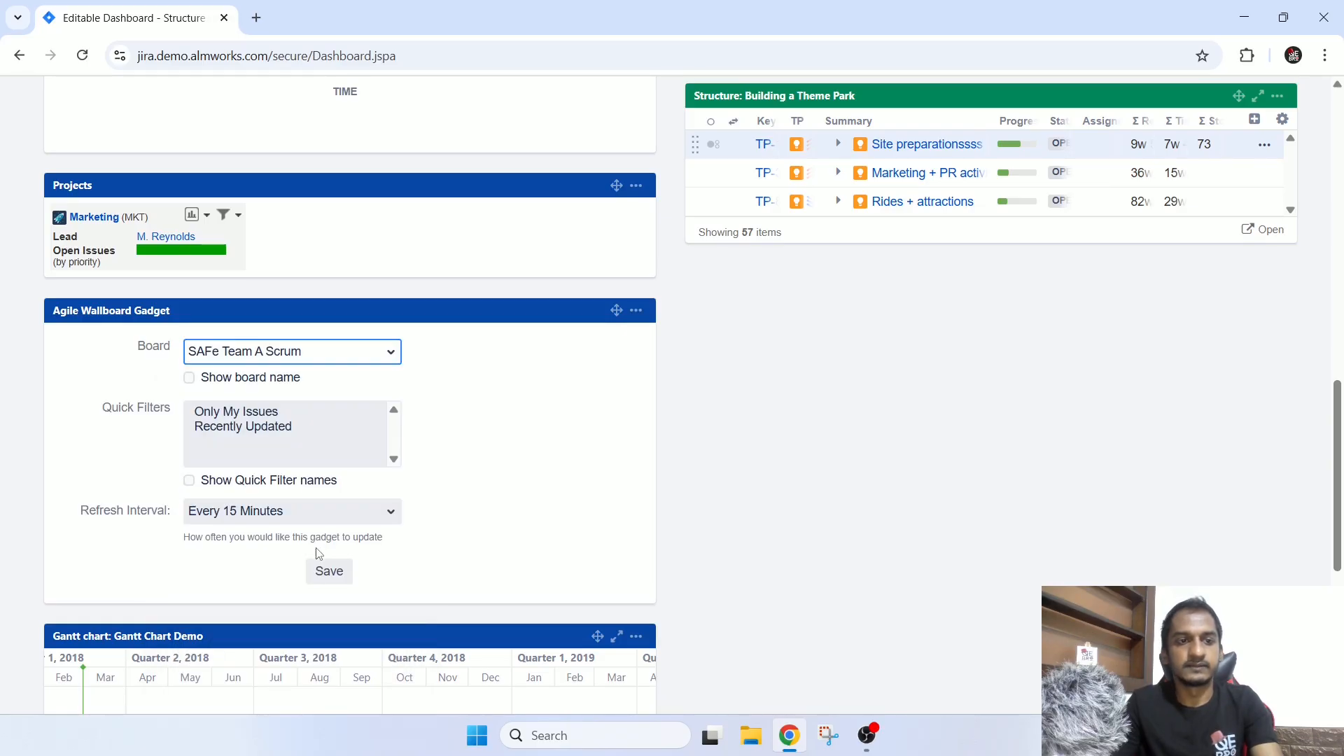
pyautogui.click(250, 381)
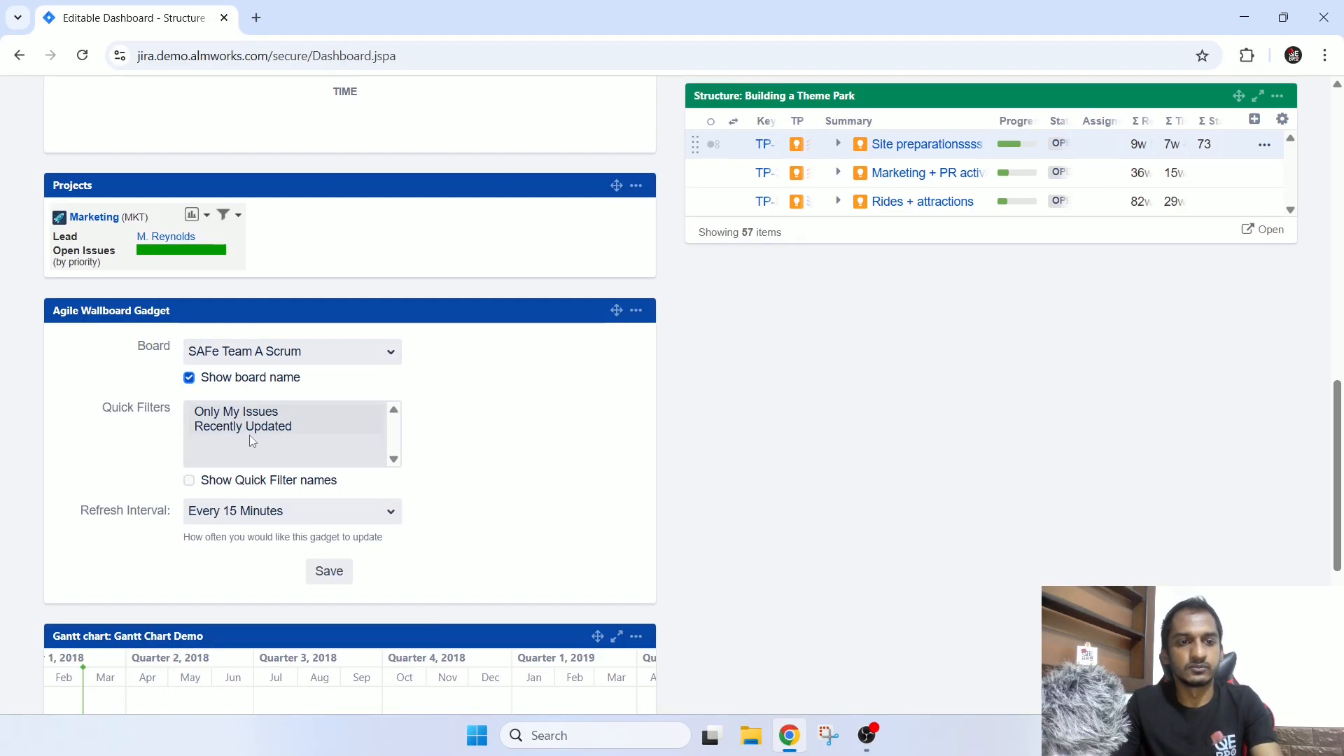
# Select the Only My Issues and Recently Updated quick filters, keep the refresh interval at Every 15 Minutes, and save the wallboard gadget.
pyautogui.moveTo(248, 417); pyautogui.dragTo(252, 447)
pyautogui.click(263, 513)
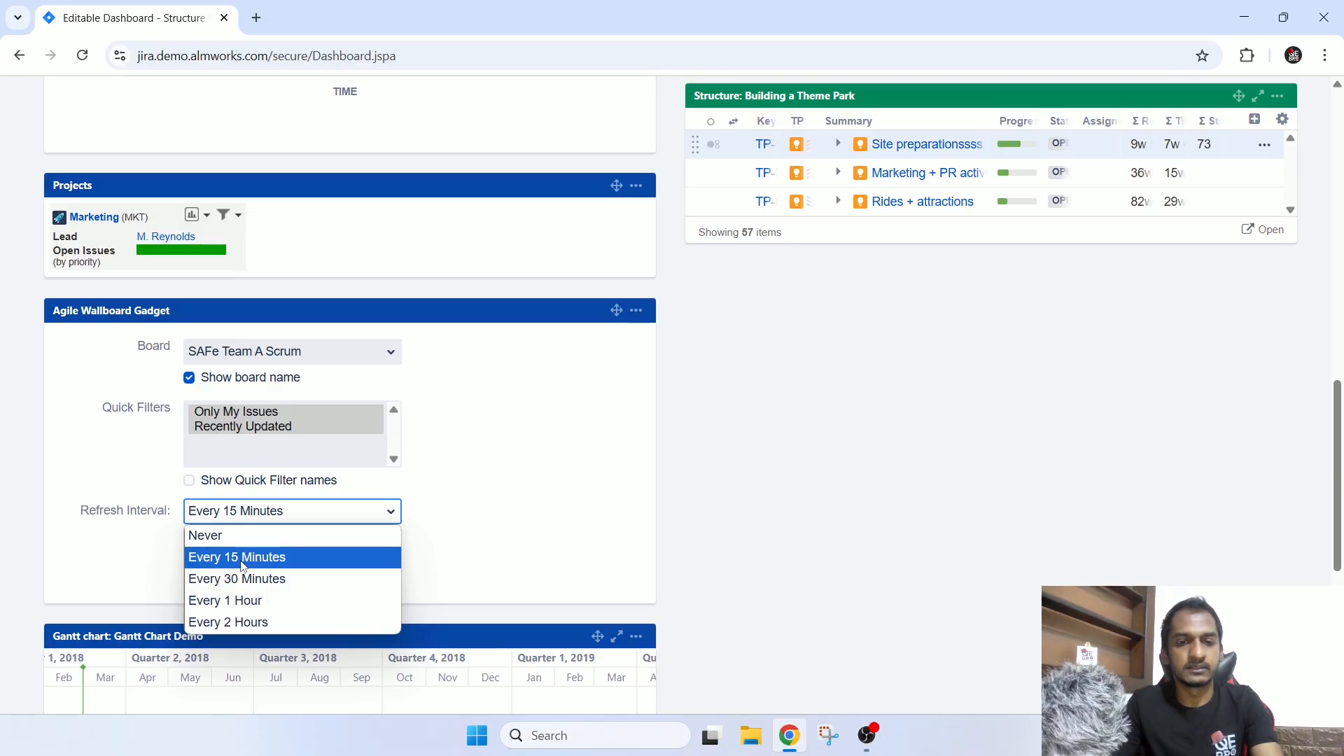
pyautogui.click(310, 560)
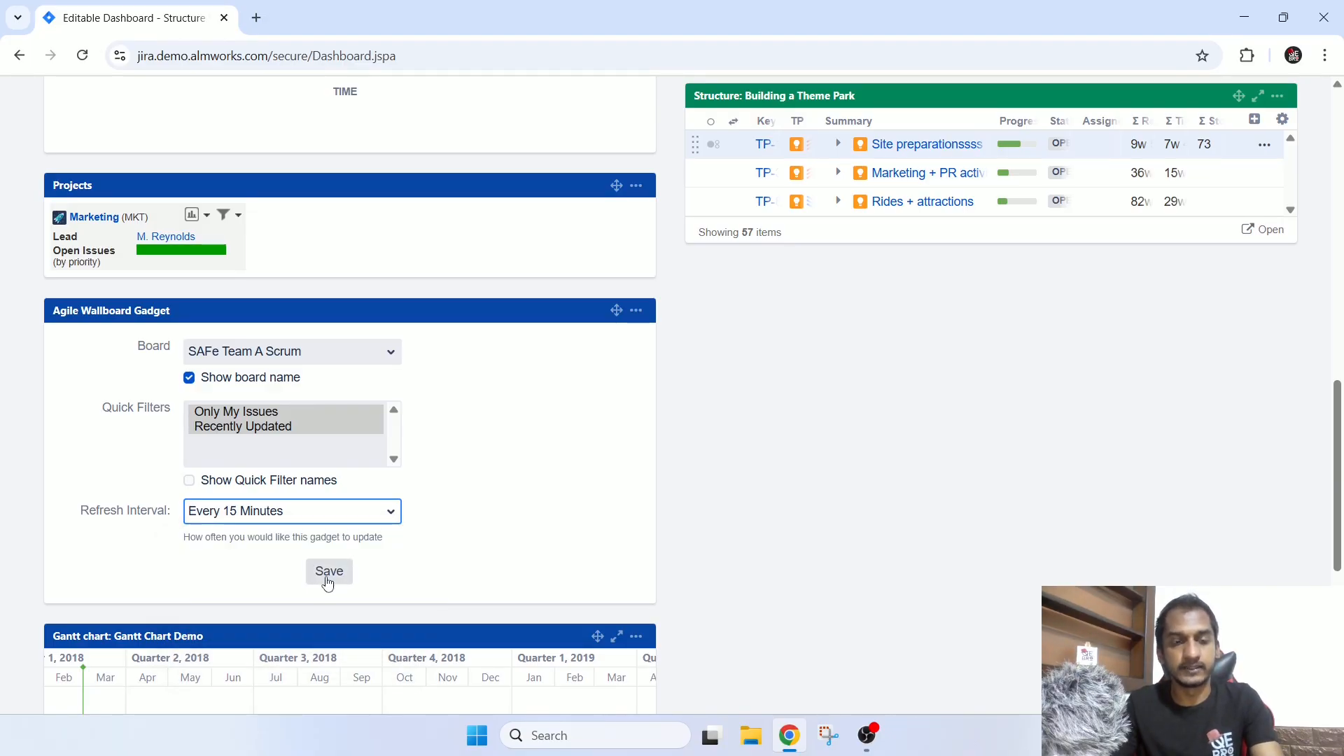
pyautogui.click(329, 572)
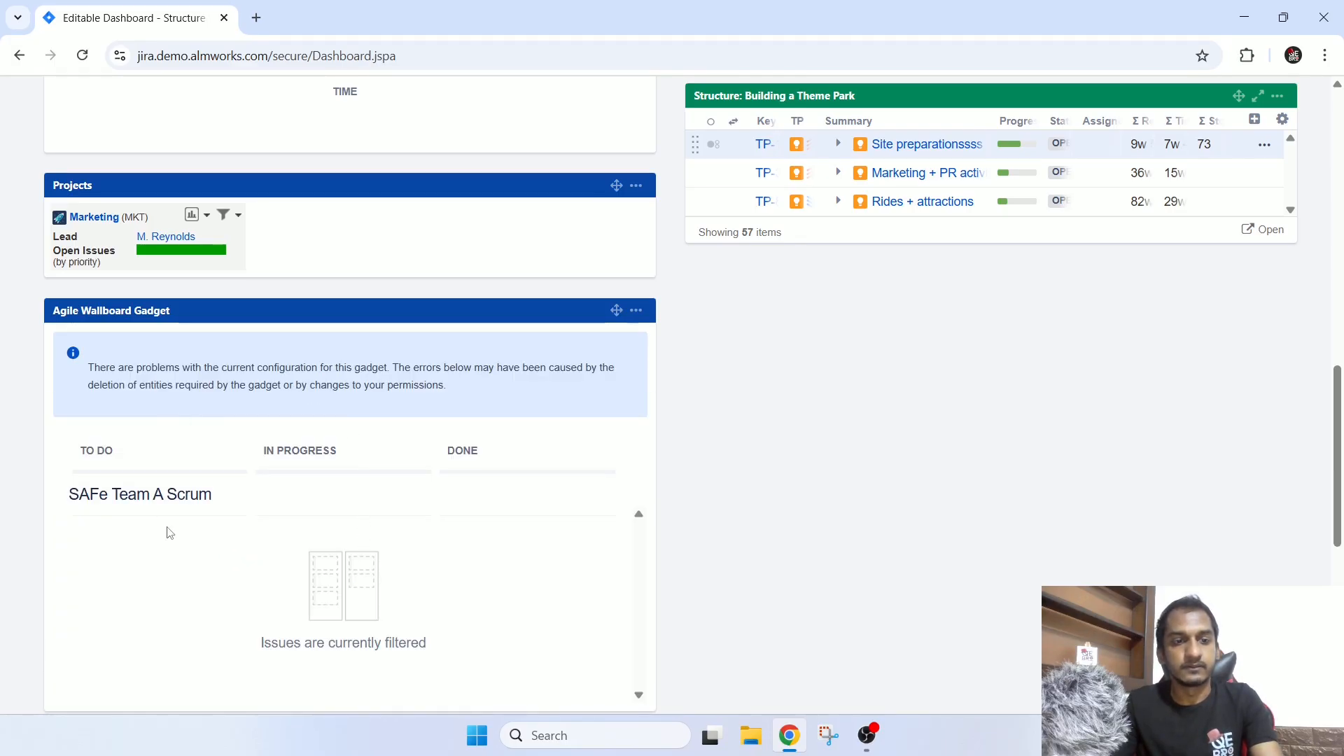
pyautogui.scroll(-1, 362, 577)
pyautogui.moveTo(80, 406); pyautogui.dragTo(213, 426)
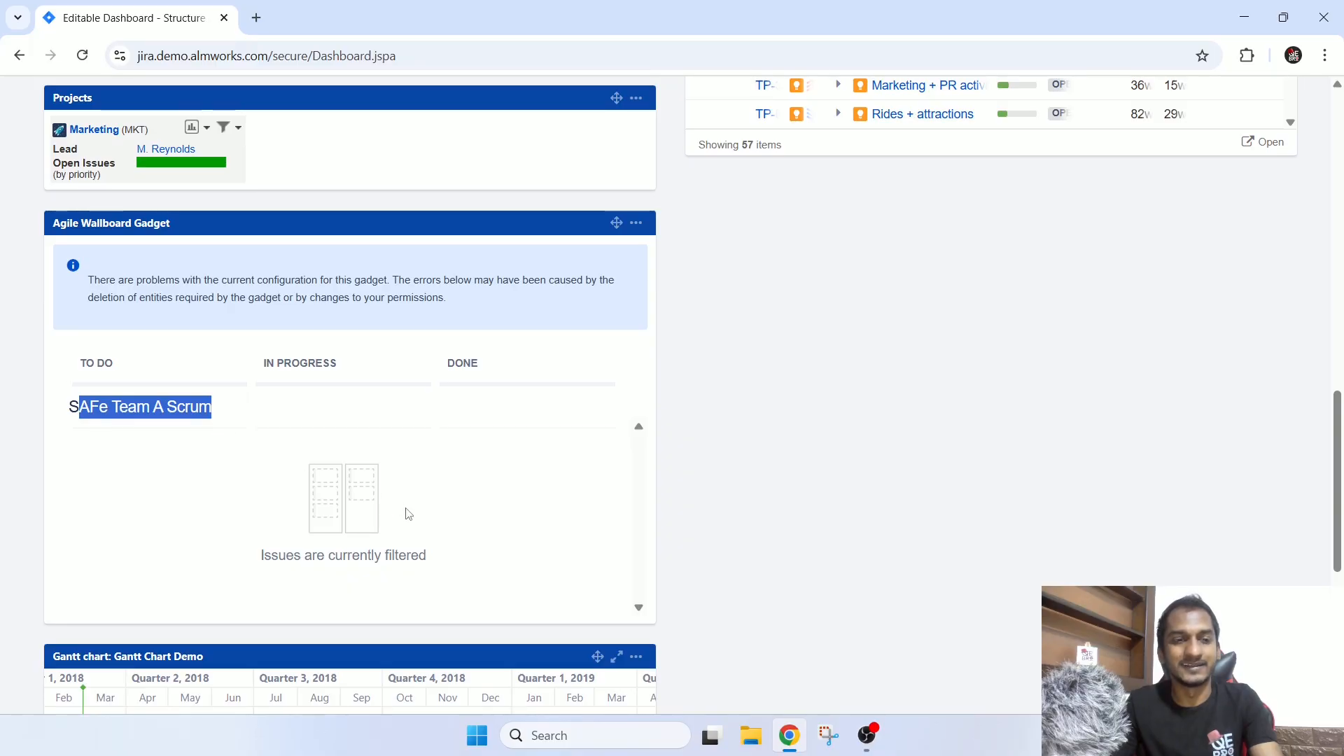
# Refresh the Sprint Burndown Gadget on the Editable Dashboard.
pyautogui.scroll(9, 712, 443)
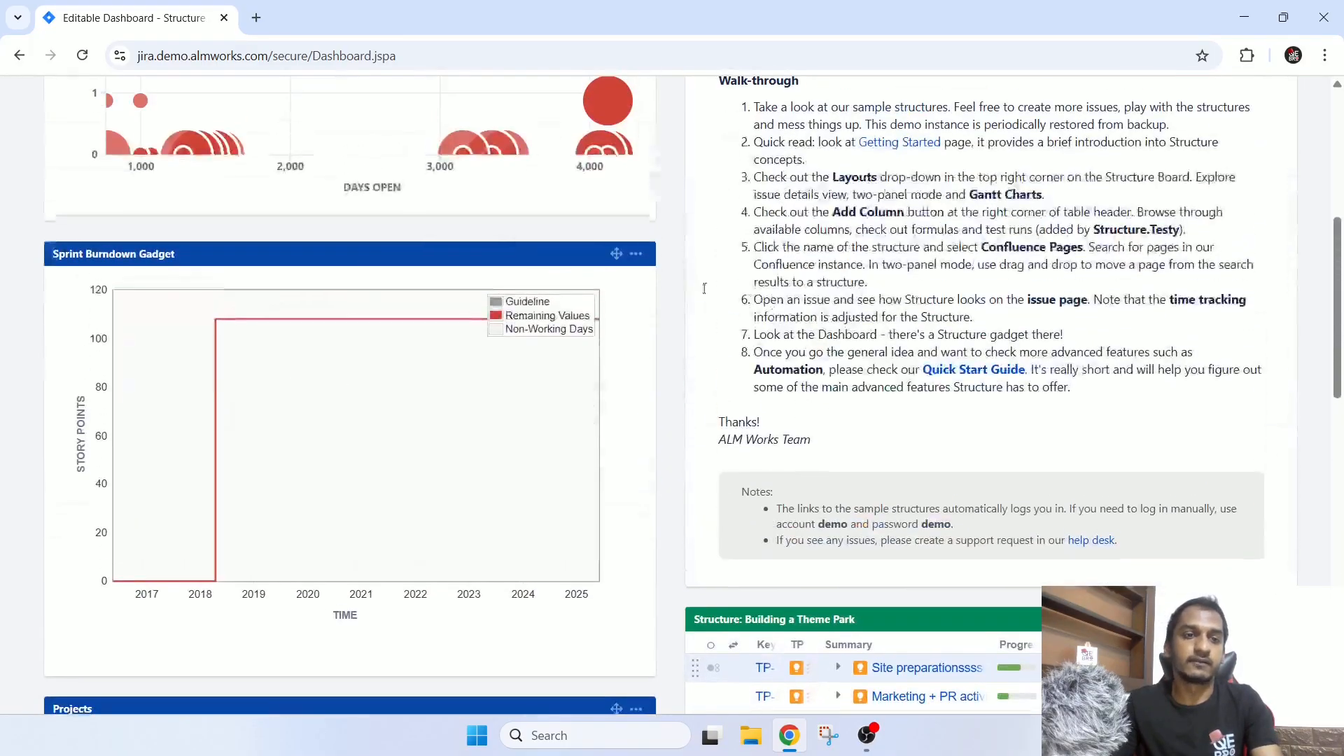
pyautogui.scroll(6, 712, 443)
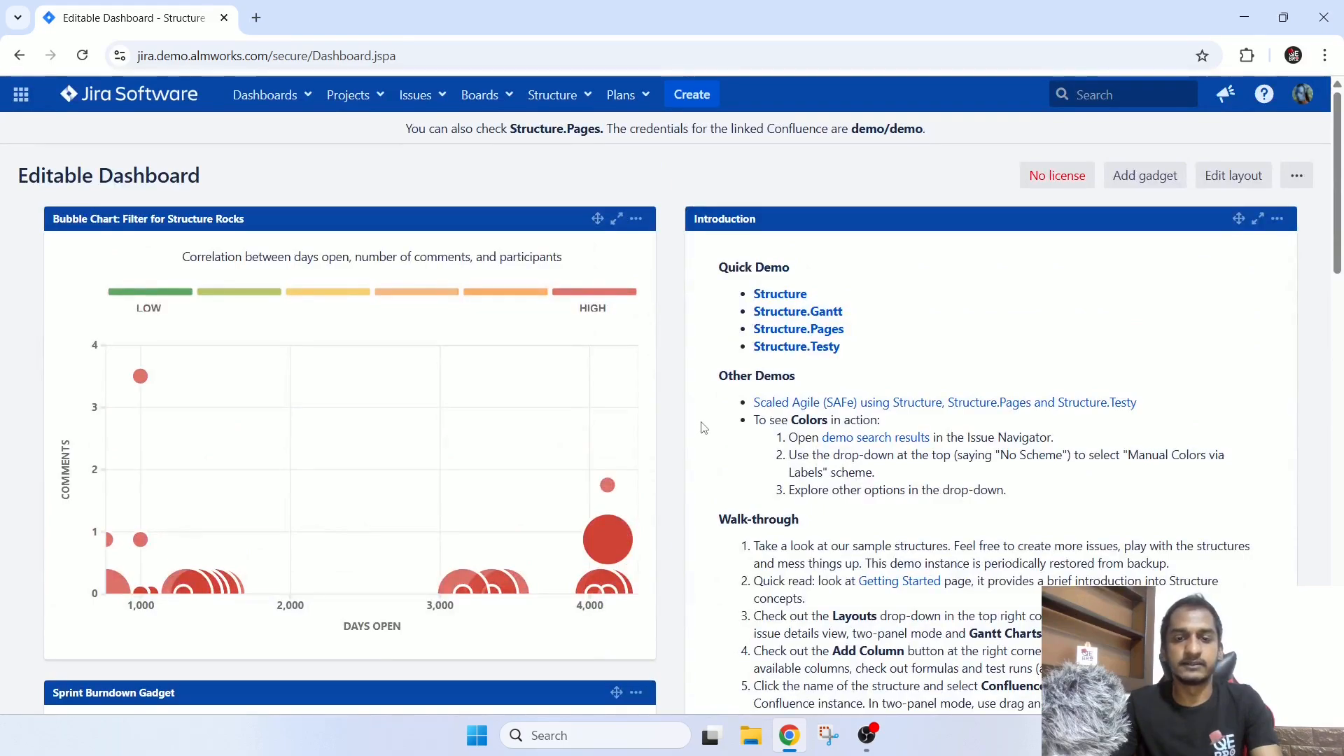
pyautogui.scroll(-4, 703, 428)
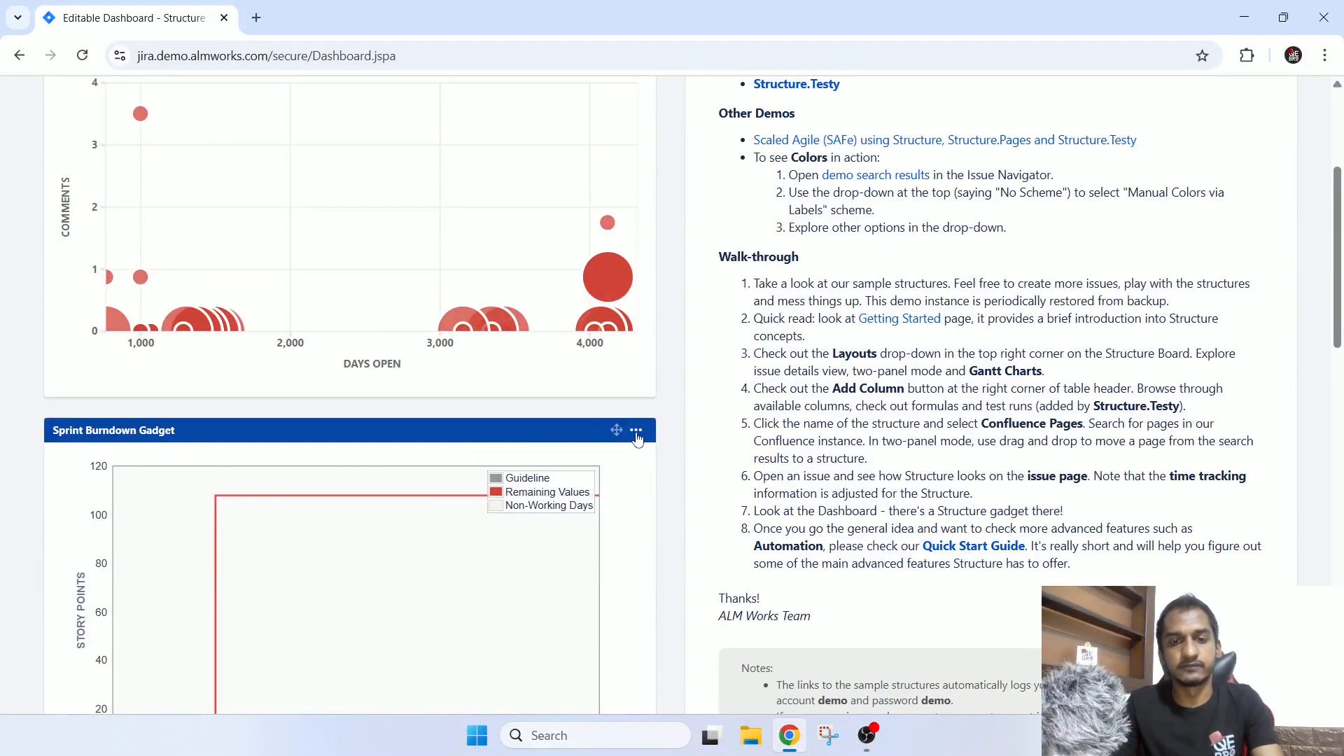
pyautogui.click(636, 430)
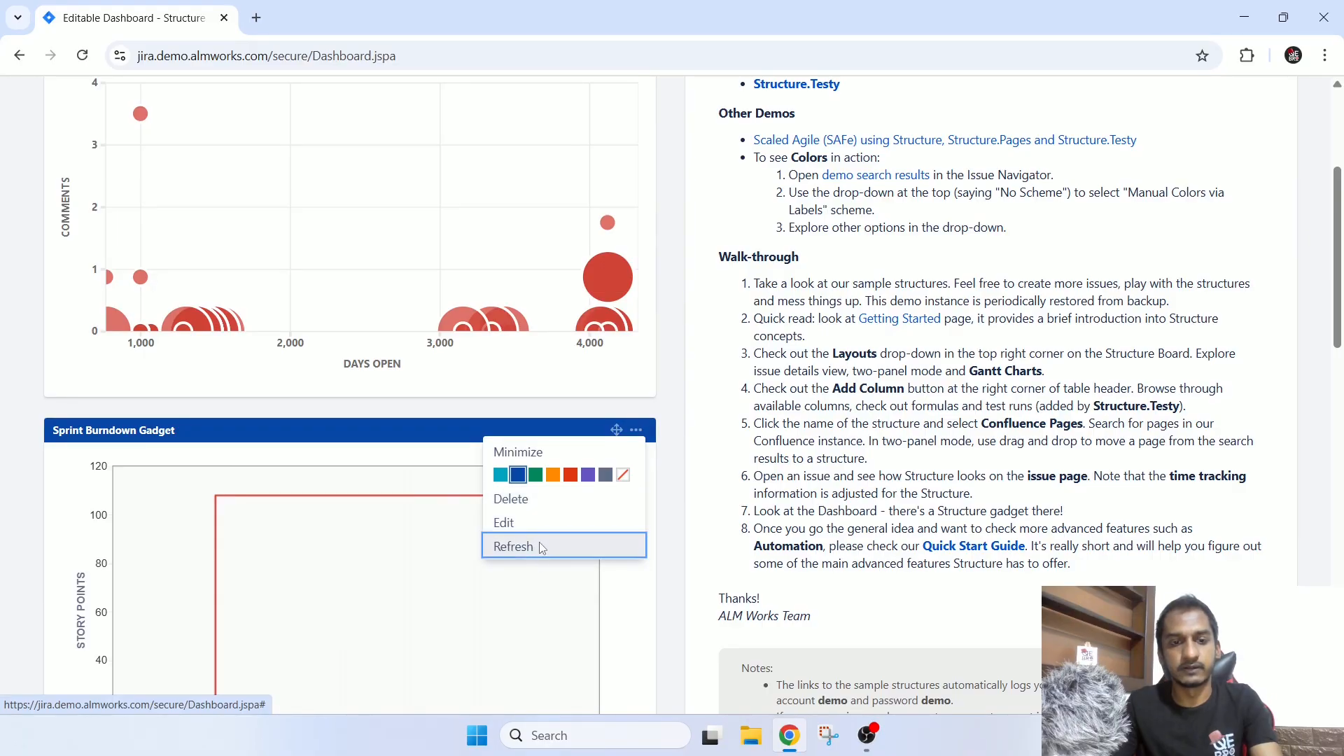
pyautogui.click(516, 547)
# Review all gadgets on the Editable Dashboard, from the Bubble Chart and Introduction down to the Agile Wallboard and Gantt chart.
pyautogui.scroll(-7, 676, 497)
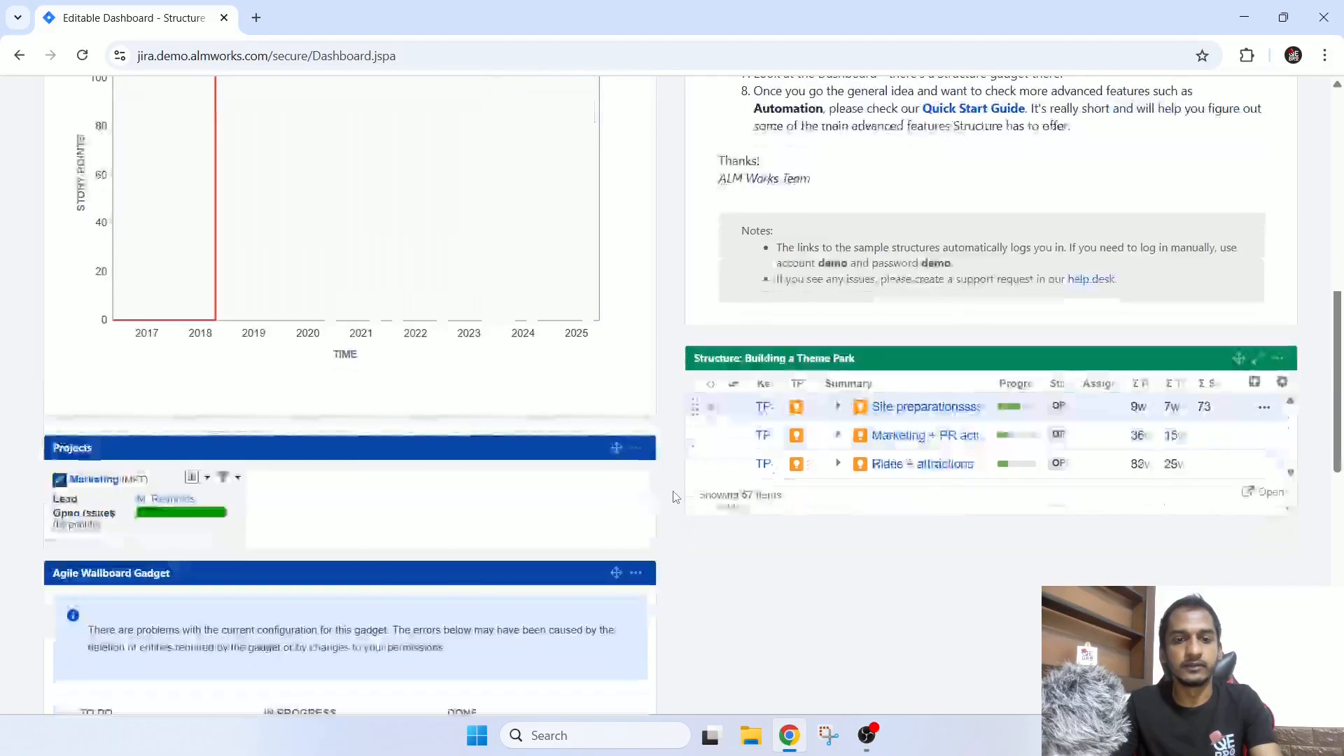
pyautogui.scroll(-5, 677, 497)
pyautogui.scroll(-5, 676, 497)
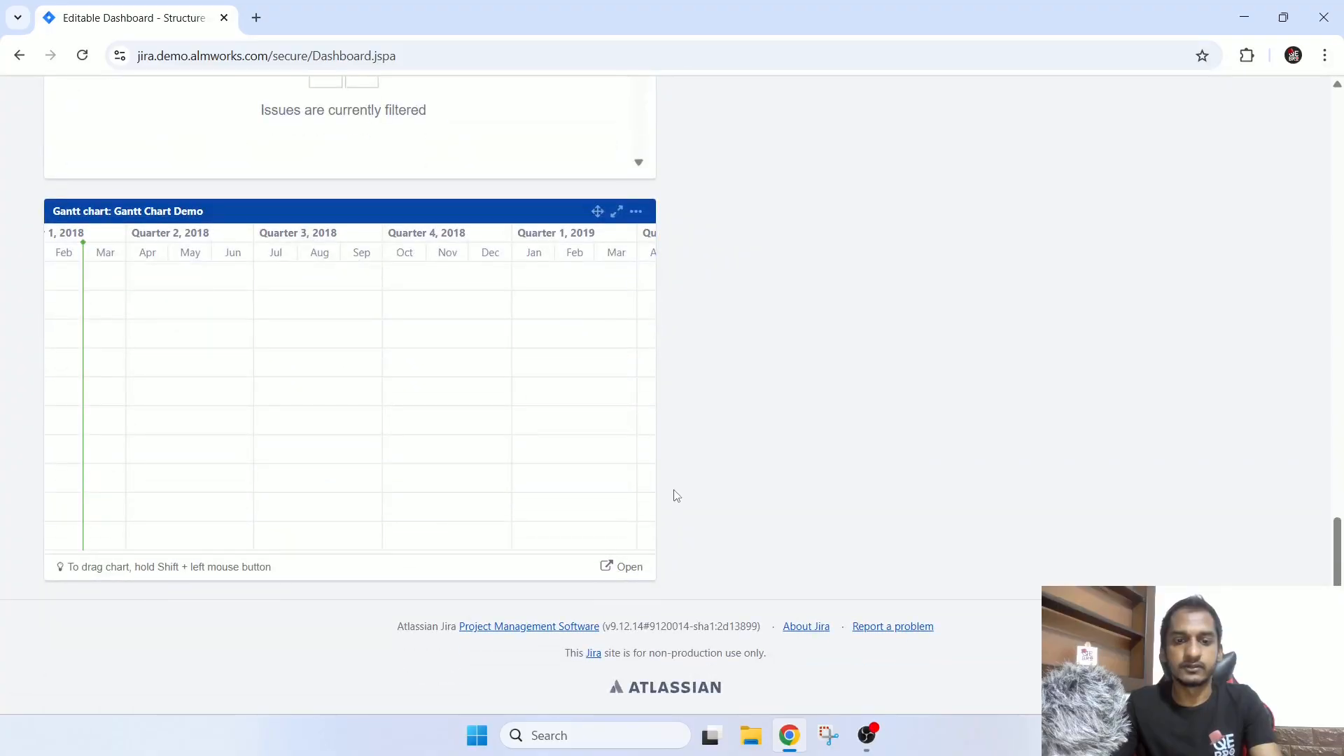
pyautogui.scroll(20, 678, 496)
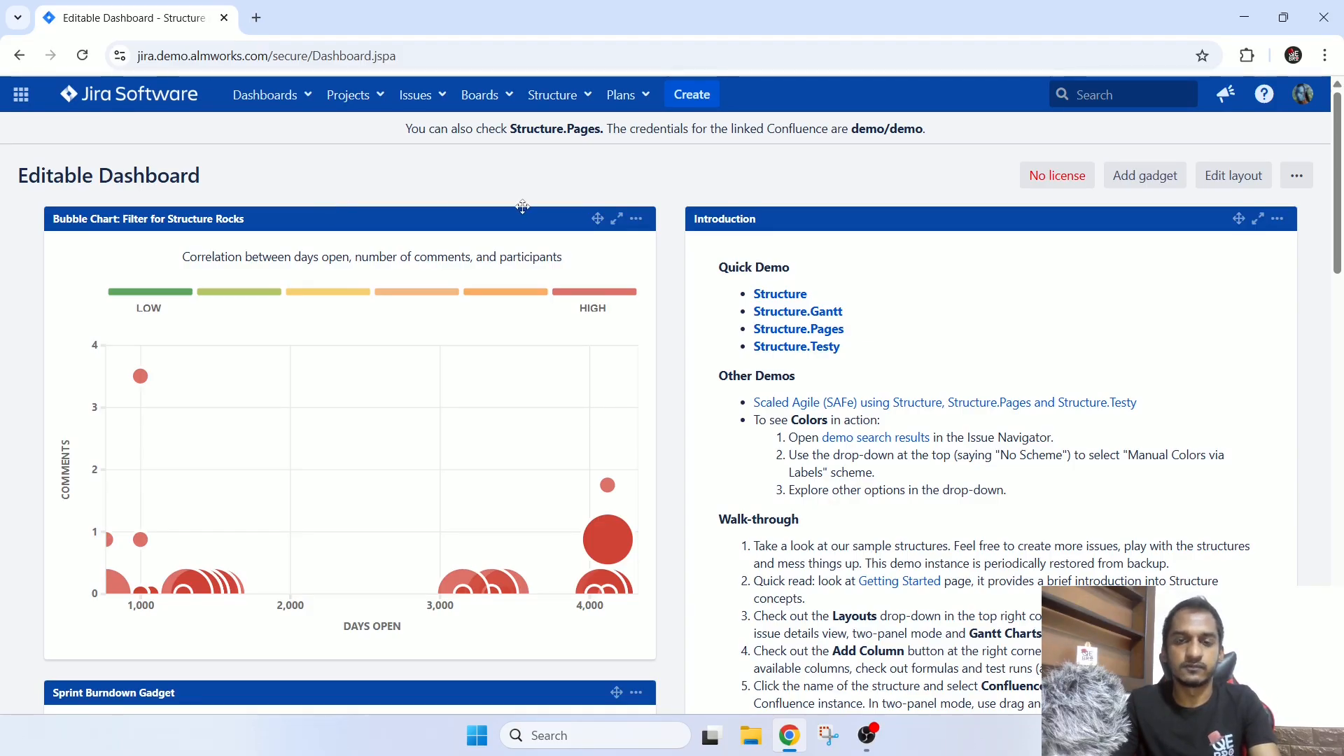
pyautogui.scroll(-13, 669, 213)
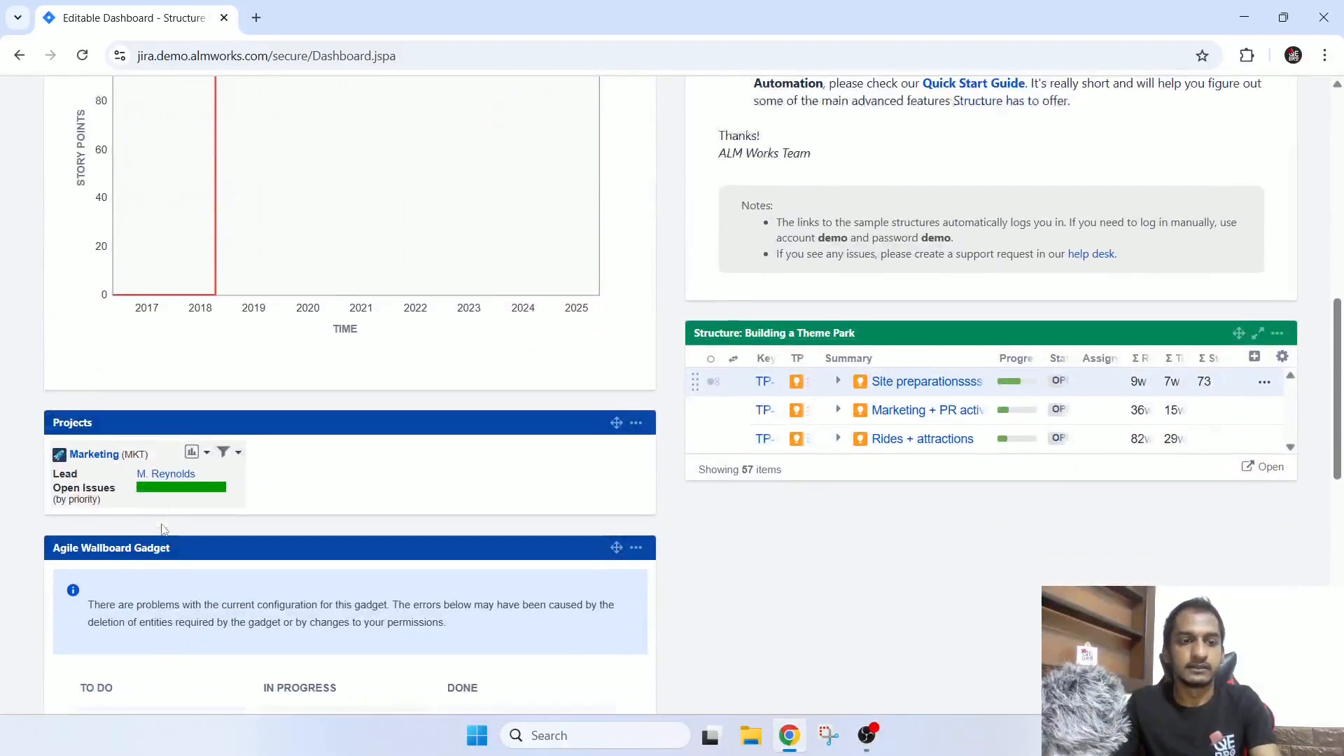
pyautogui.scroll(-4, 623, 504)
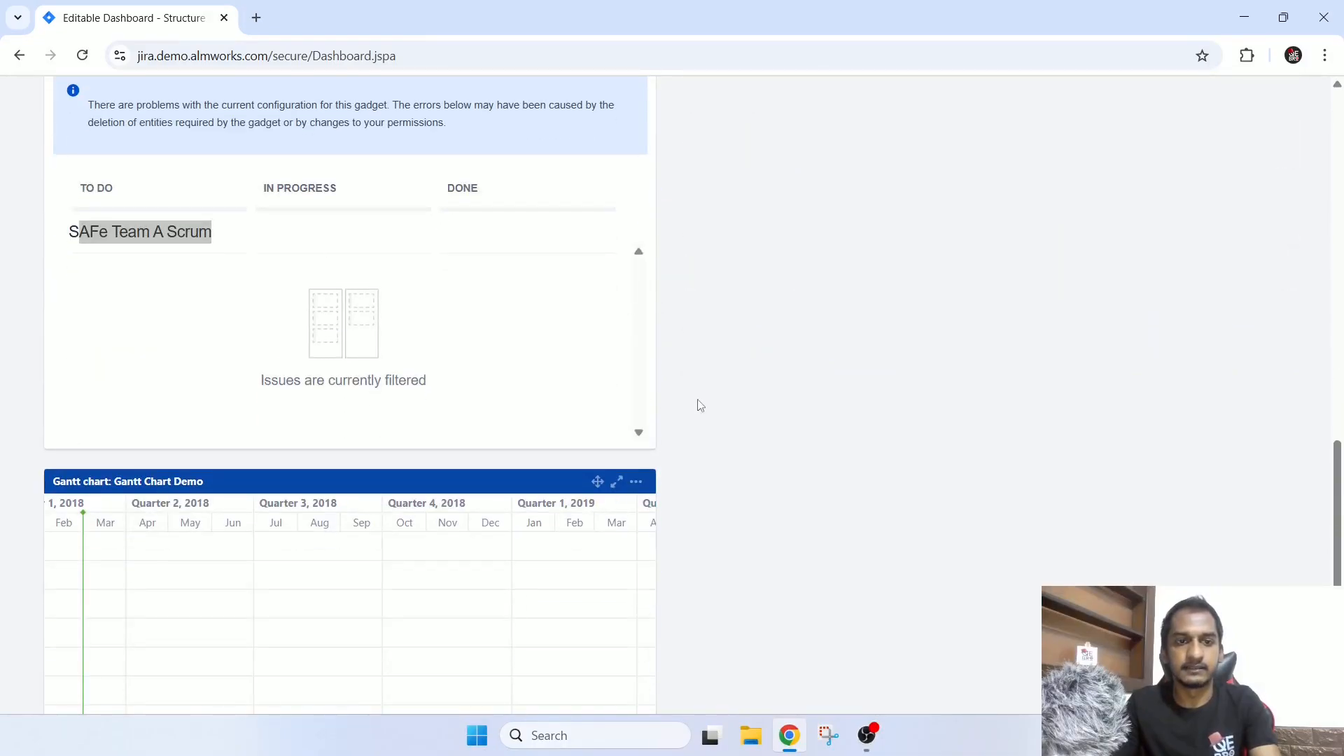
pyautogui.scroll(1, 720, 385)
pyautogui.scroll(-3, 350, 353)
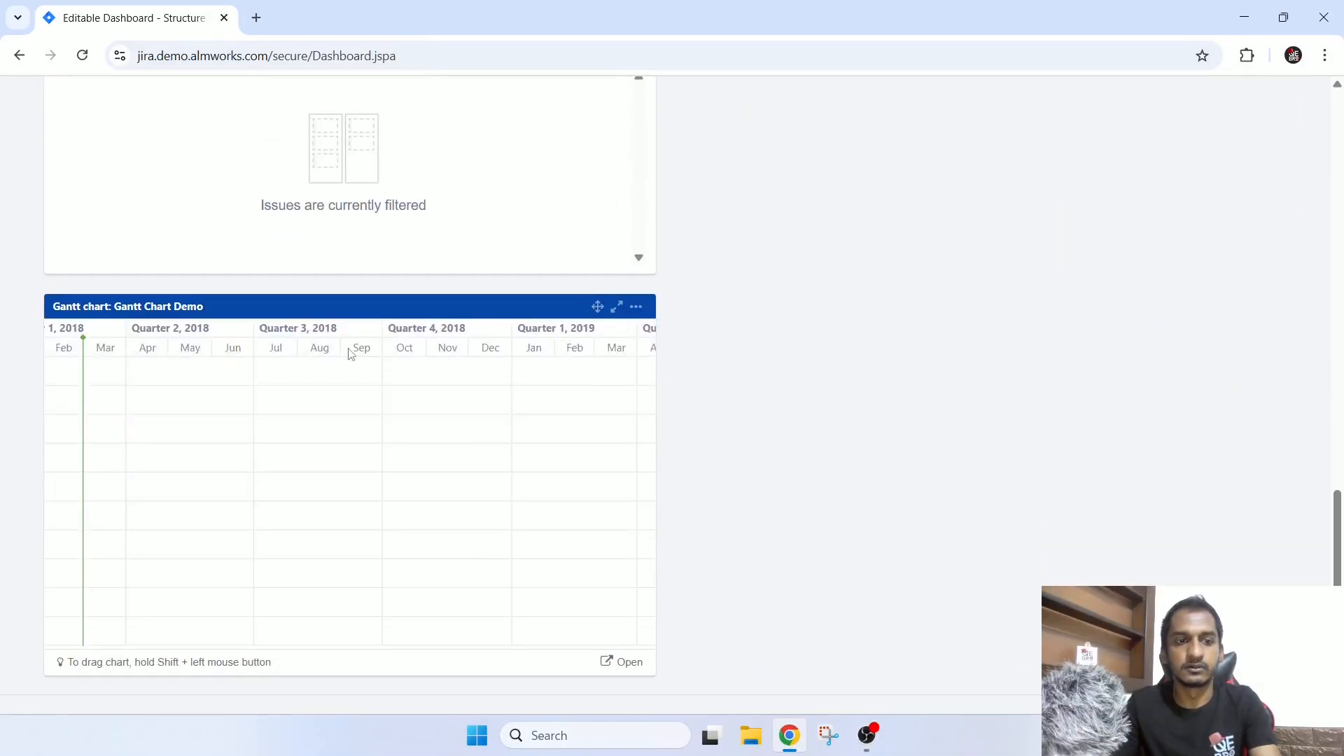
pyautogui.scroll(10, 624, 465)
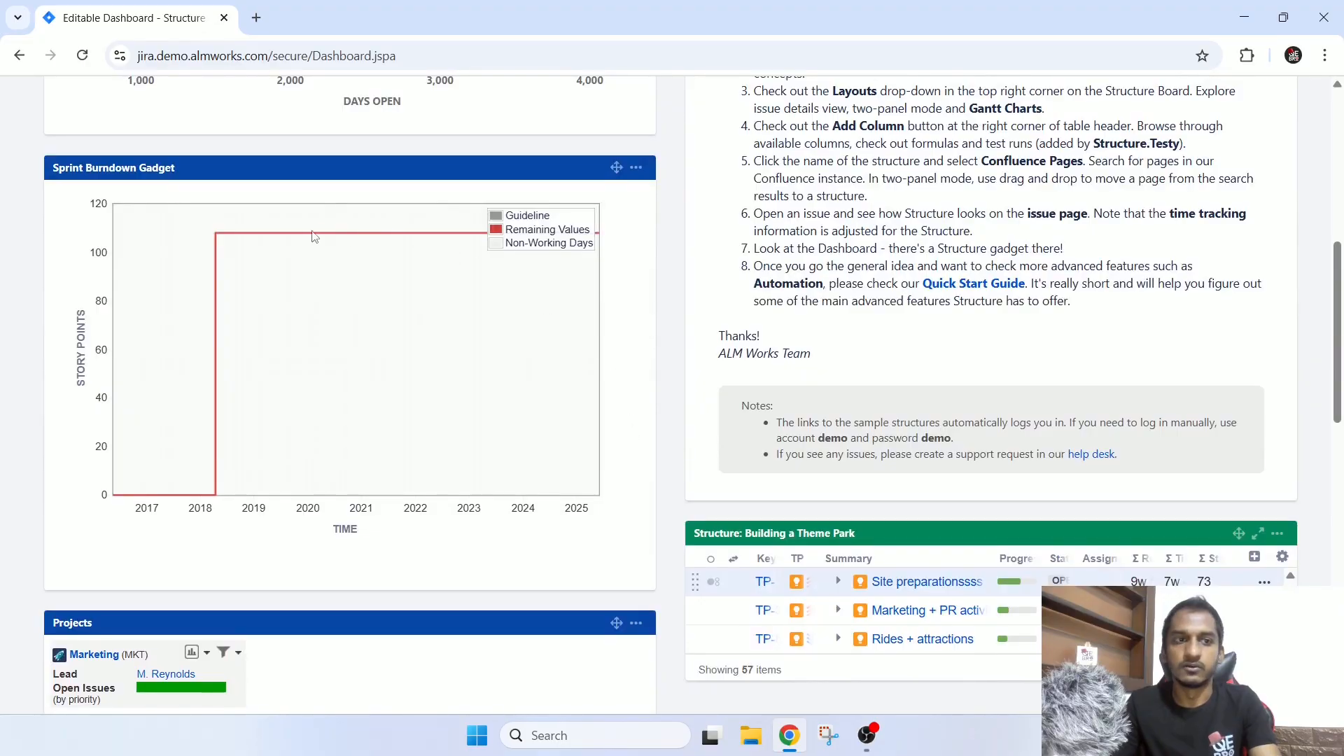
pyautogui.scroll(6, 532, 437)
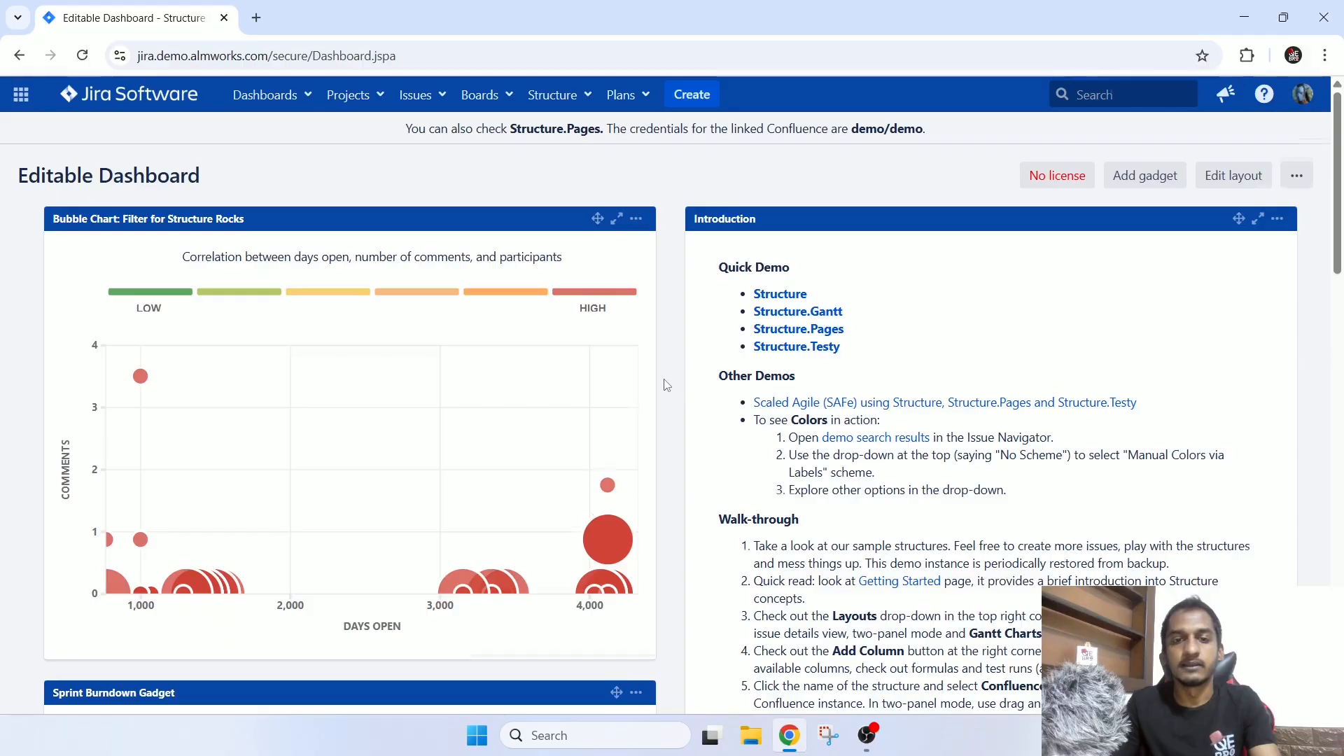
pyautogui.scroll(-5, 661, 382)
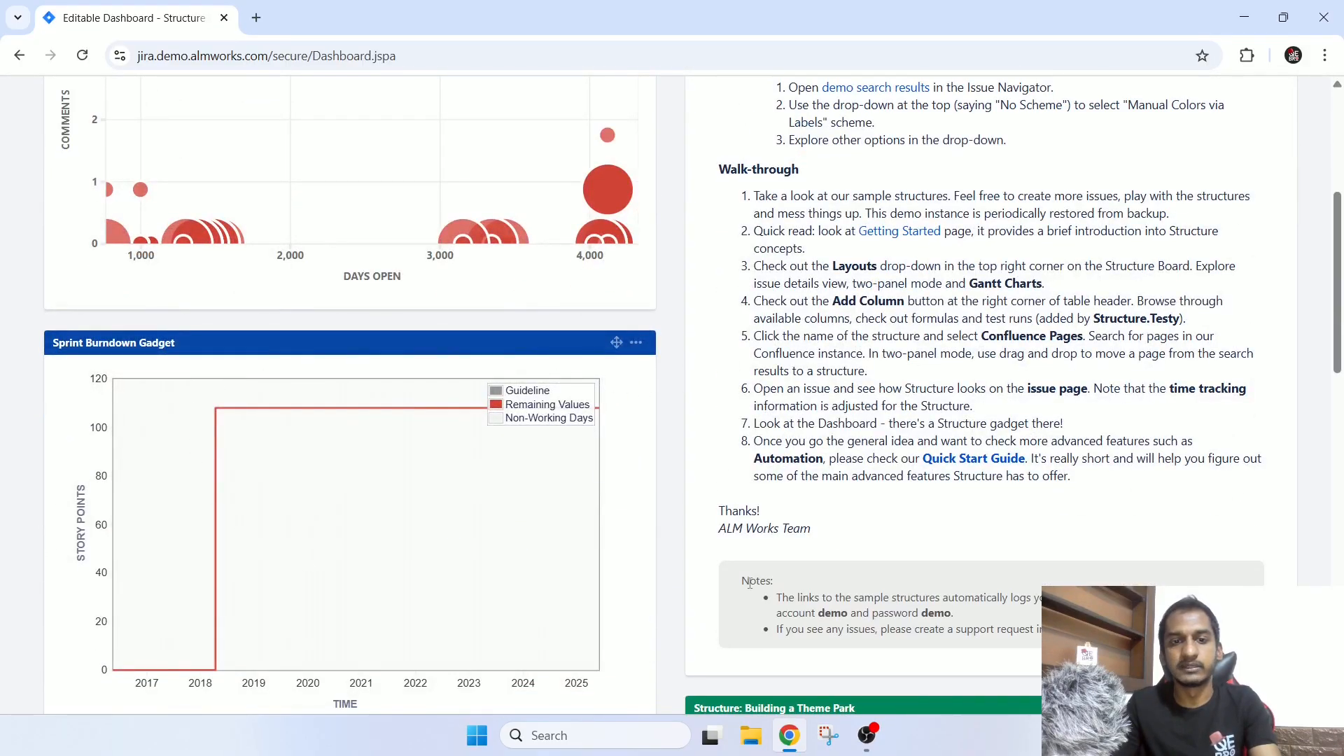
pyautogui.scroll(-7, 749, 583)
pyautogui.scroll(12, 749, 585)
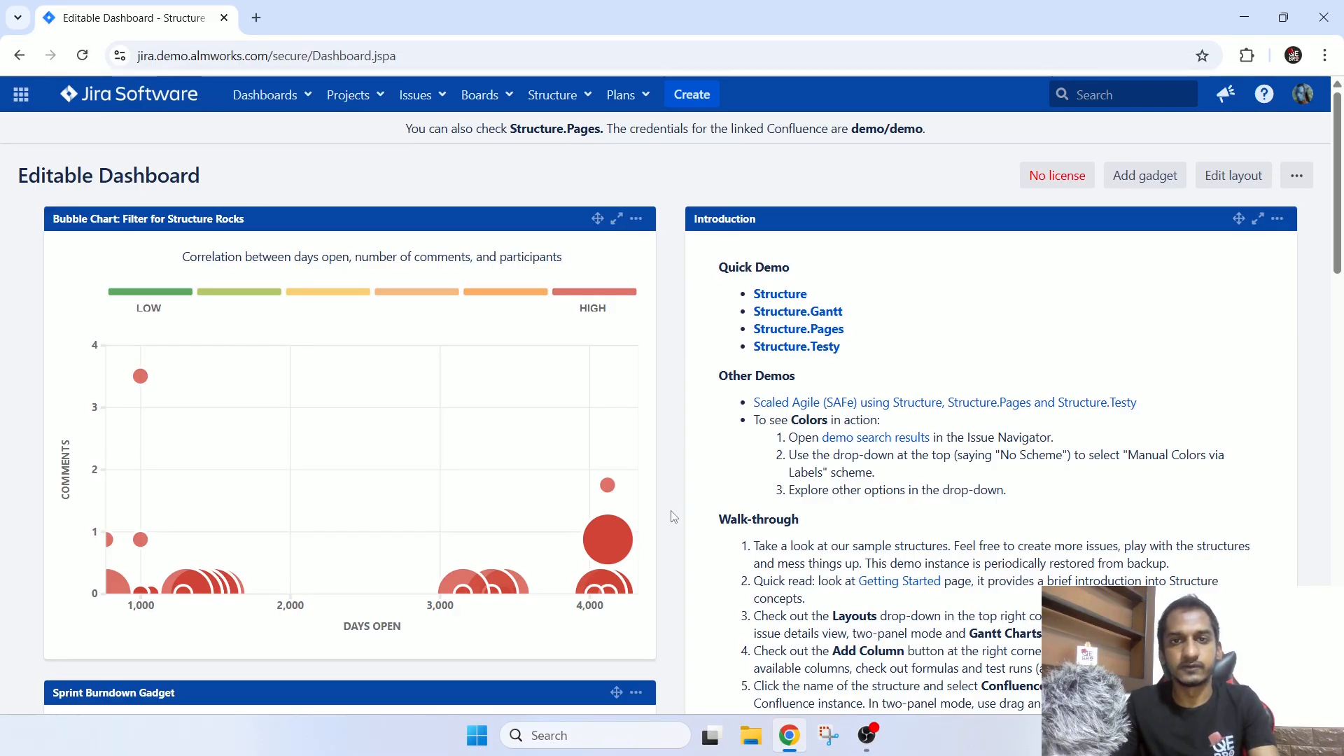
pyautogui.scroll(-13, 669, 513)
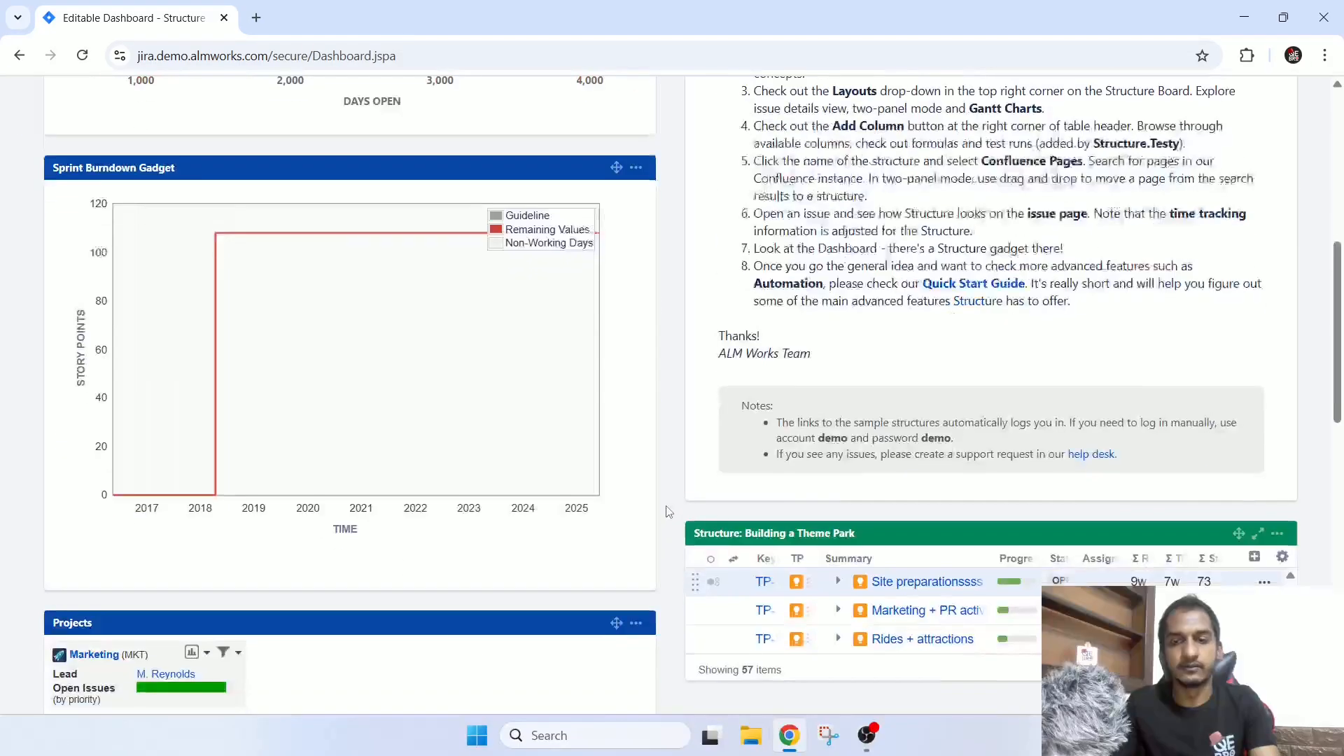
pyautogui.scroll(9, 667, 512)
pyautogui.scroll(5, 667, 512)
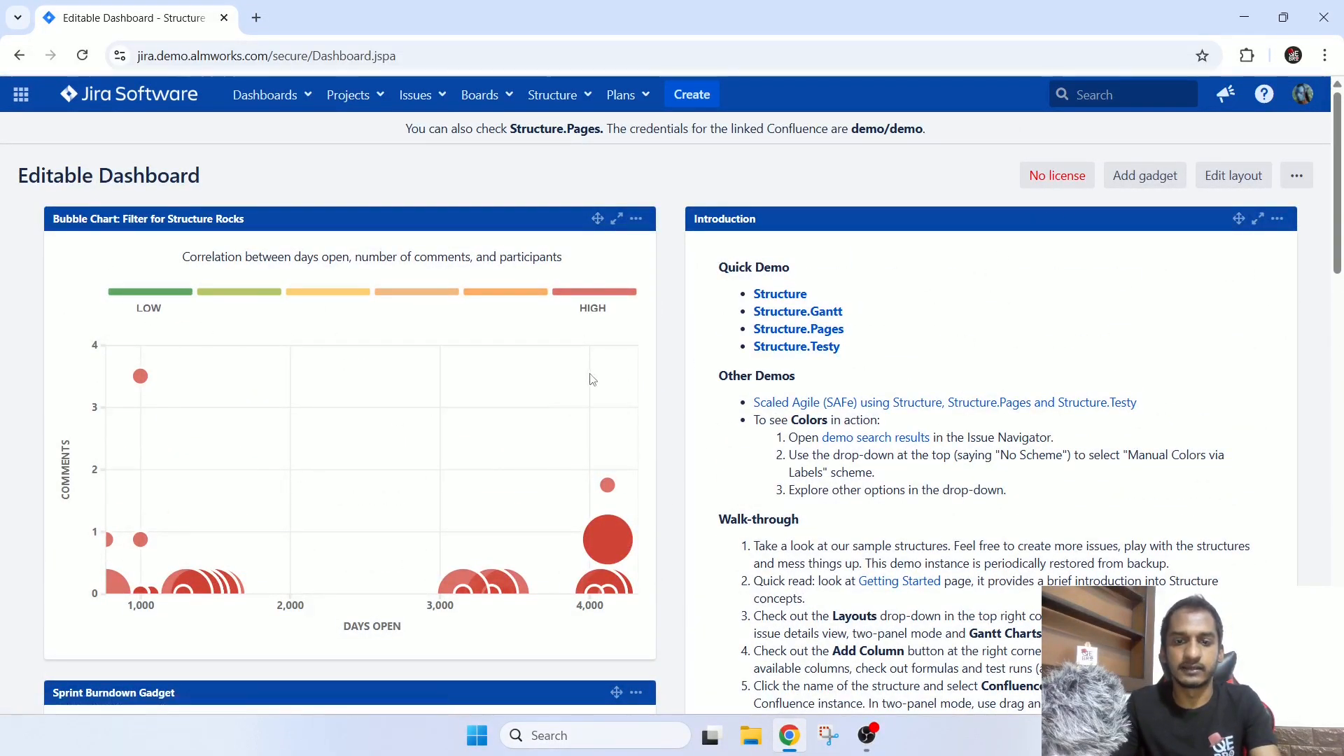
pyautogui.scroll(-5, 301, 309)
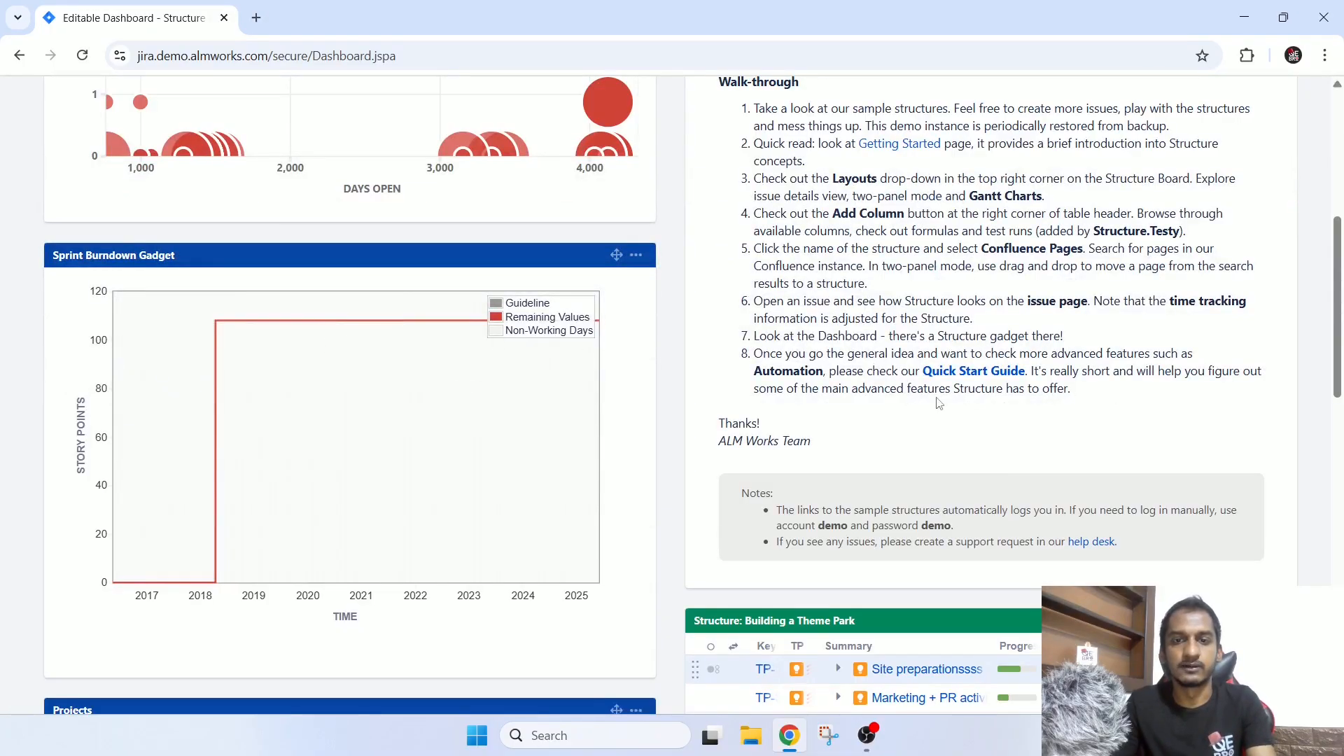
# Change the Editable Dashboard's layout to three equal columns.
pyautogui.scroll(5, 1192, 288)
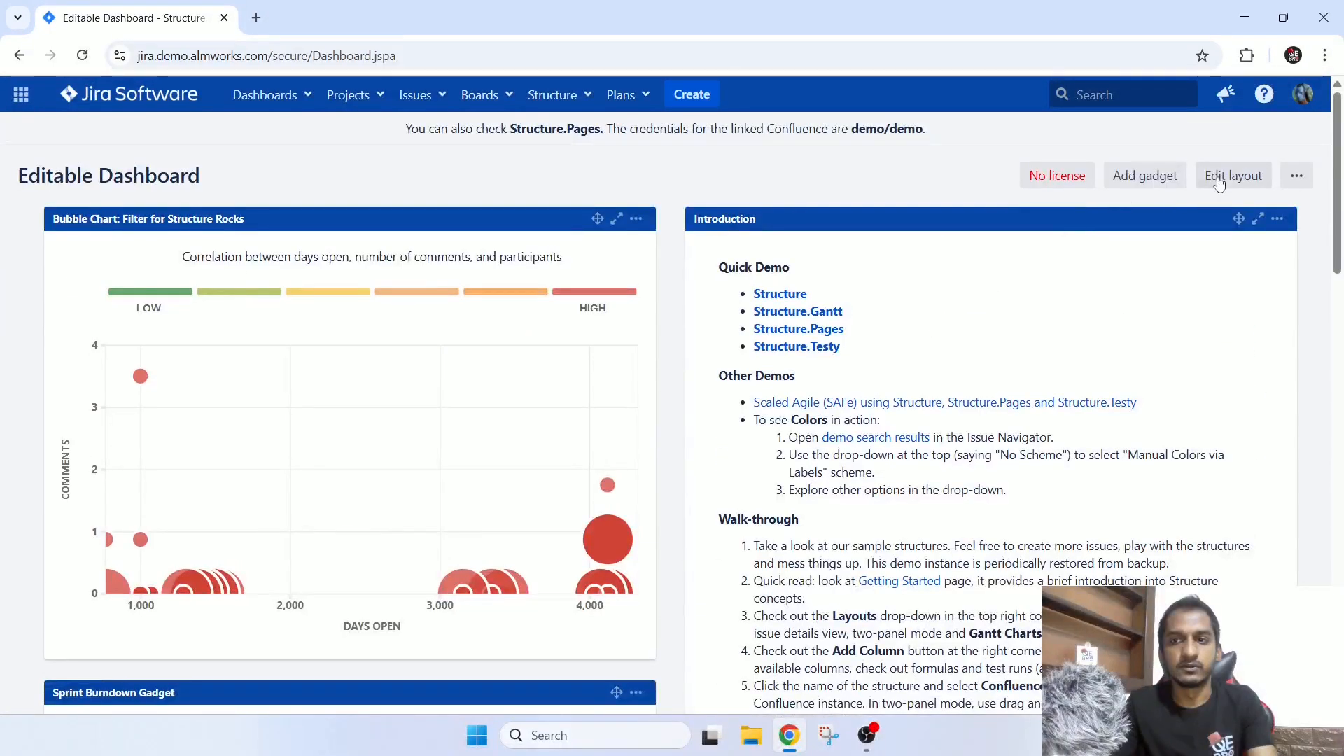
pyautogui.click(1213, 185)
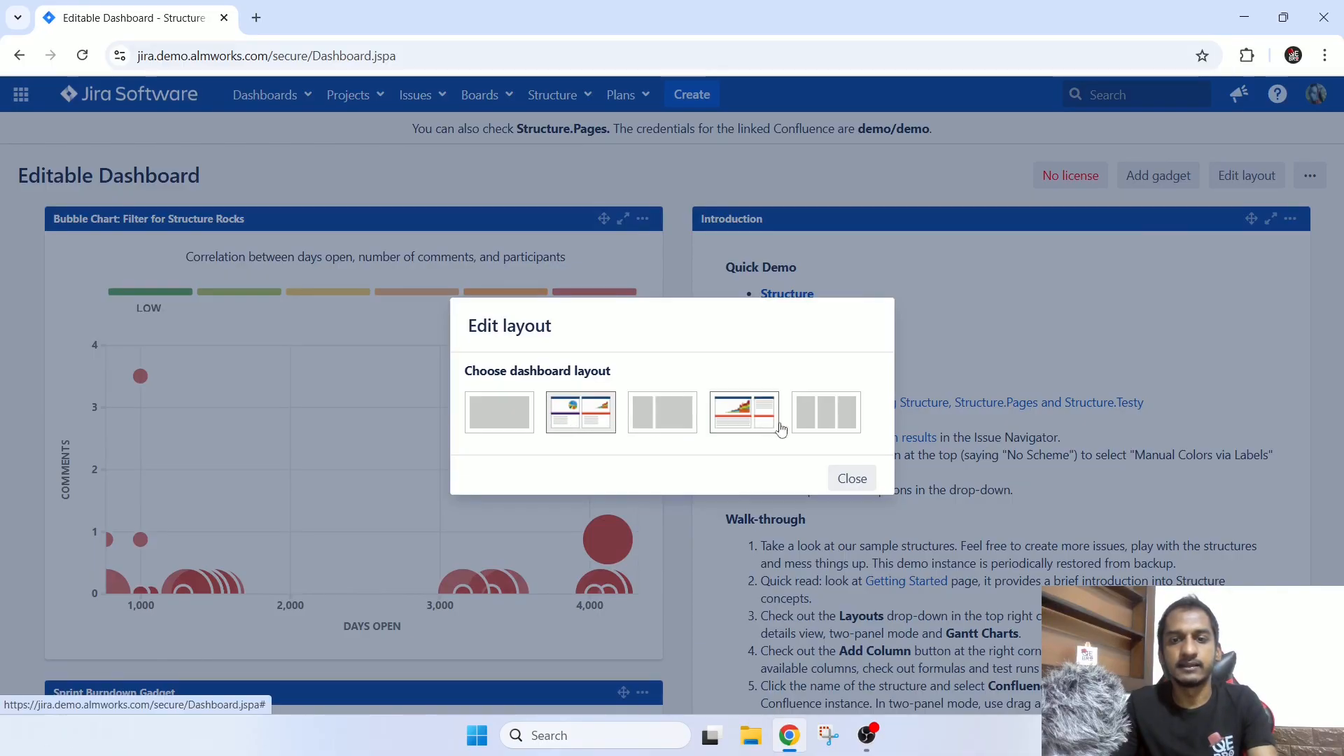
pyautogui.click(820, 430)
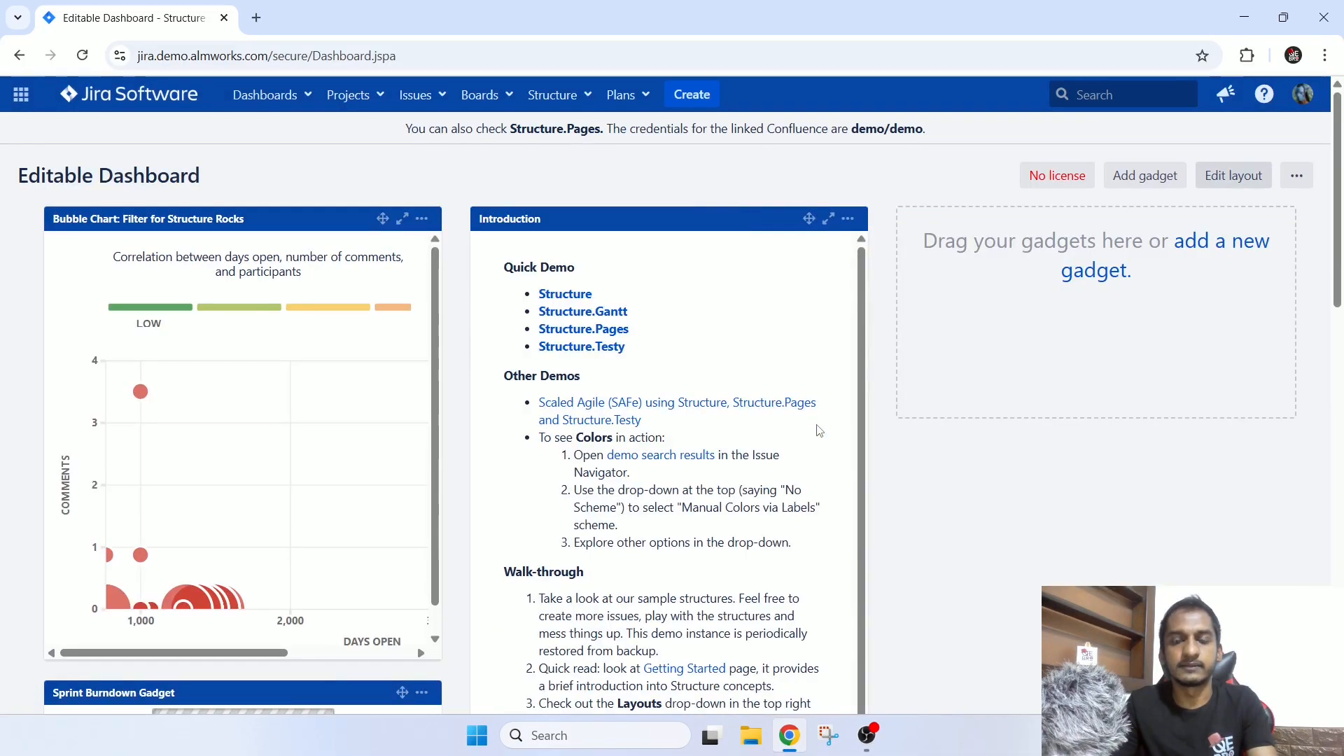
pyautogui.scroll(-6, 963, 390)
pyautogui.scroll(6, 935, 425)
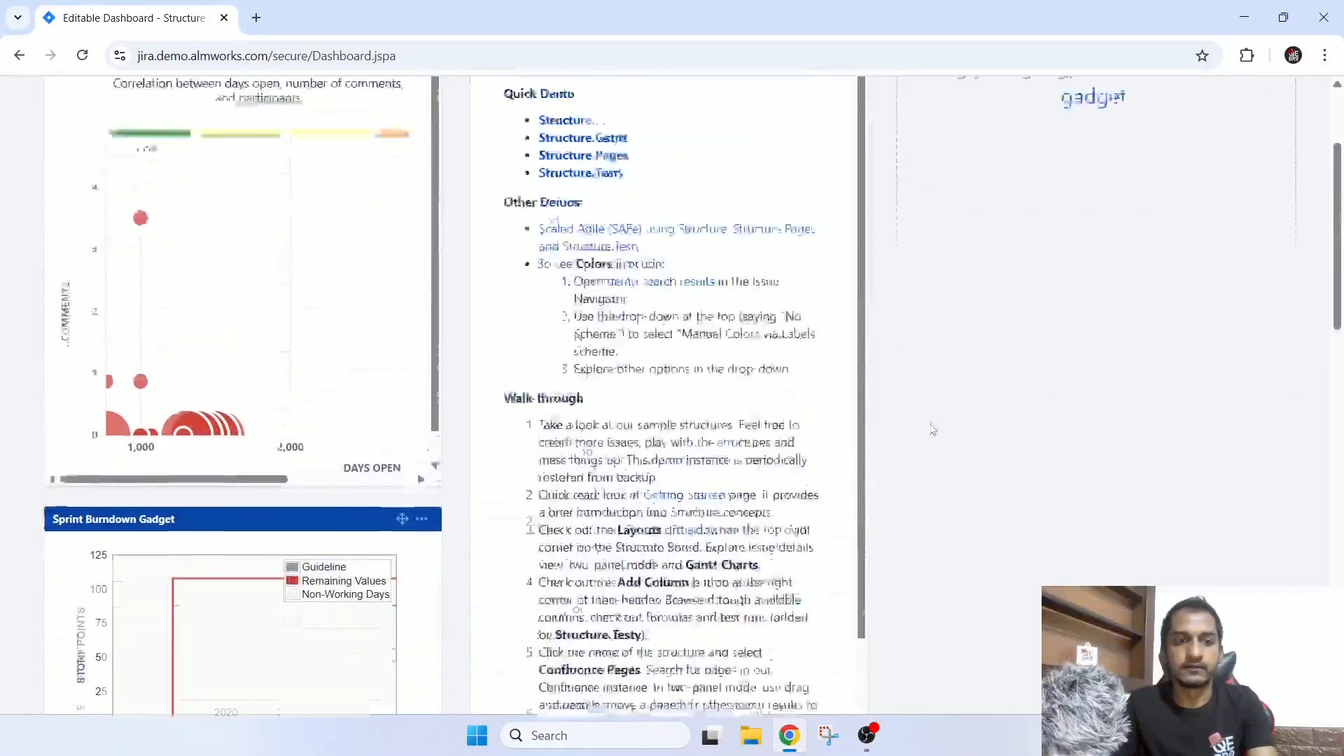
# Move the Sprint Burndown Gadget from the first column into the empty third column of the dashboard.
pyautogui.moveTo(404, 693); pyautogui.dragTo(1259, 281)
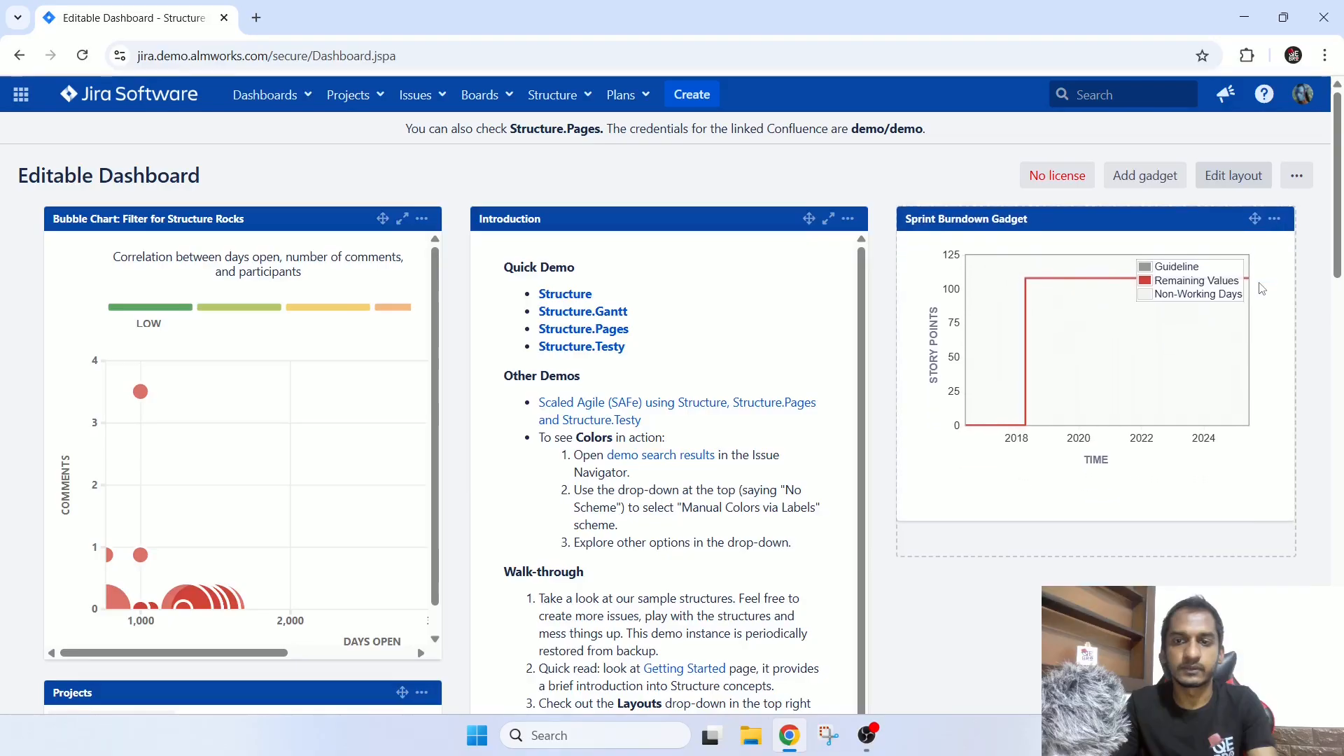
pyautogui.scroll(-6, 1033, 533)
pyautogui.scroll(-4, 1030, 534)
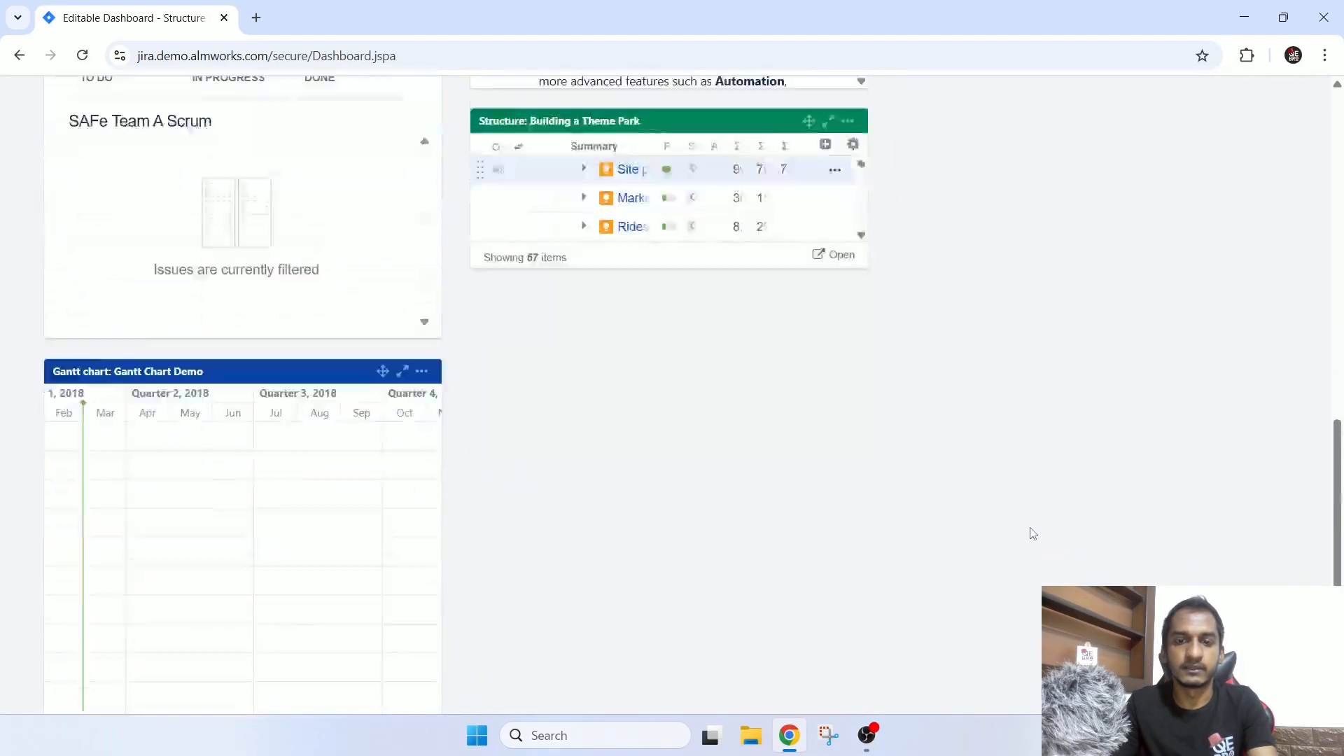
pyautogui.scroll(13, 1029, 534)
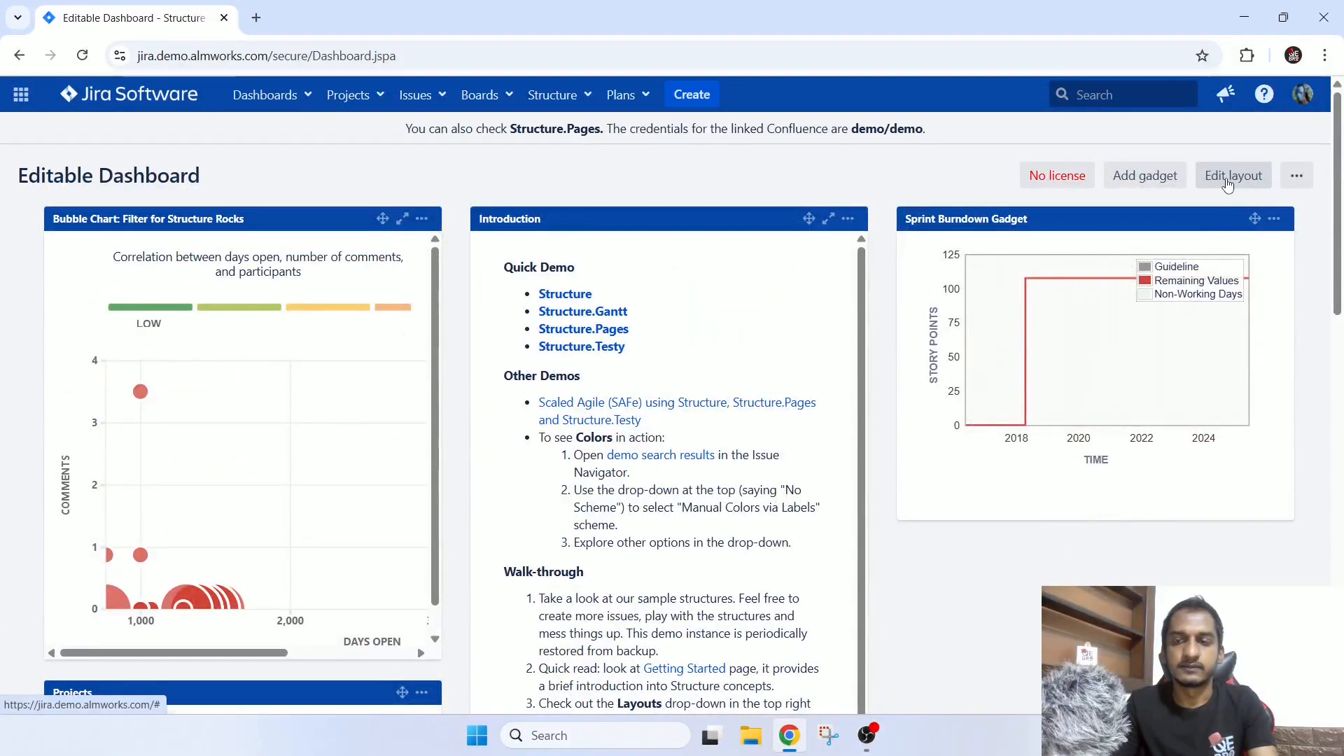
# Open the Editable Dashboard's edit settings, examine the viewer and editor sharing options, and leave without saving.
pyautogui.scroll(-7, 1280, 469)
pyautogui.scroll(-5, 1277, 467)
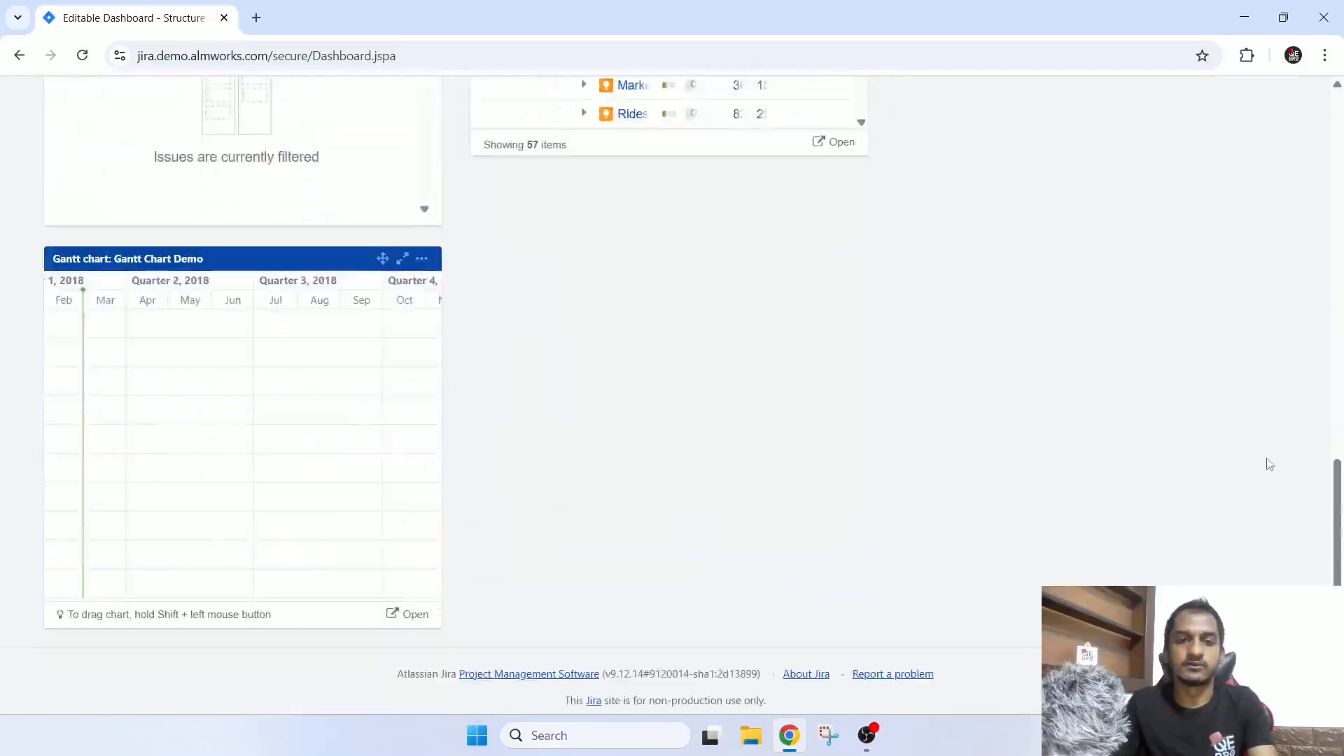
pyautogui.scroll(12, 1269, 461)
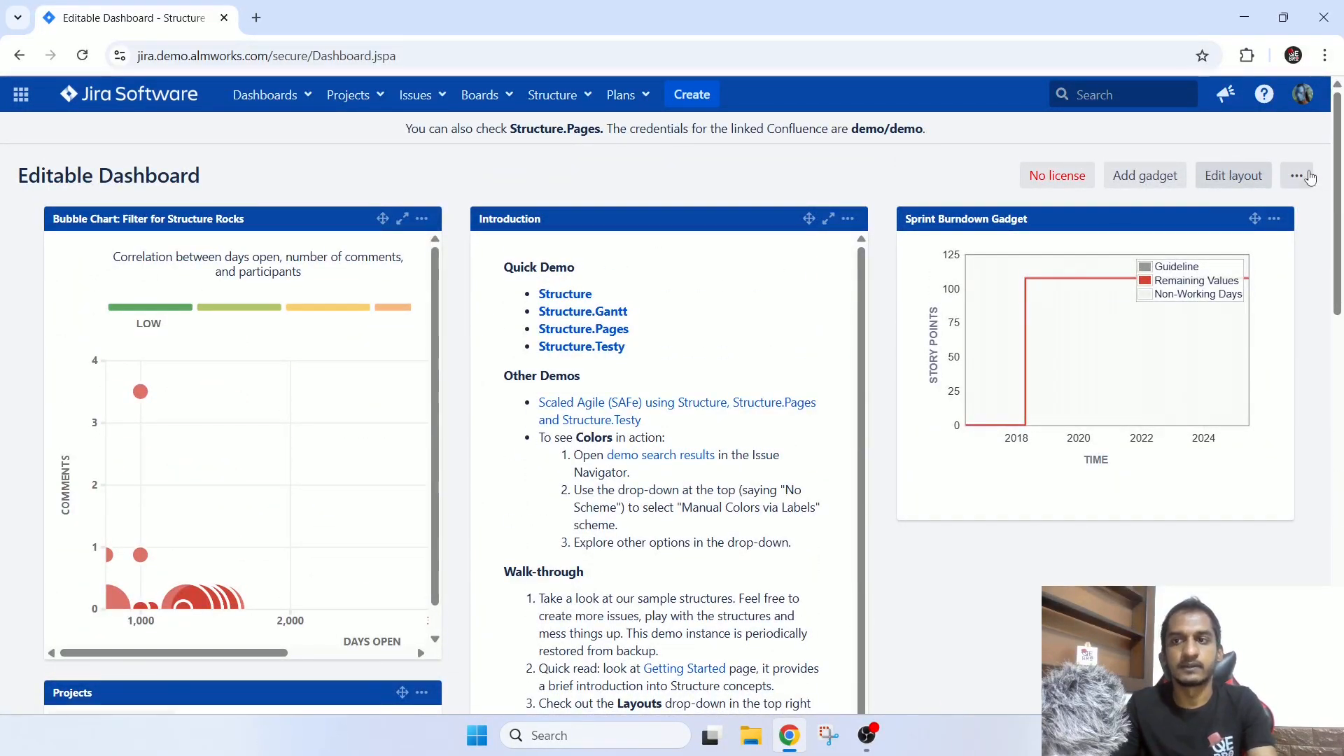
pyautogui.click(1297, 176)
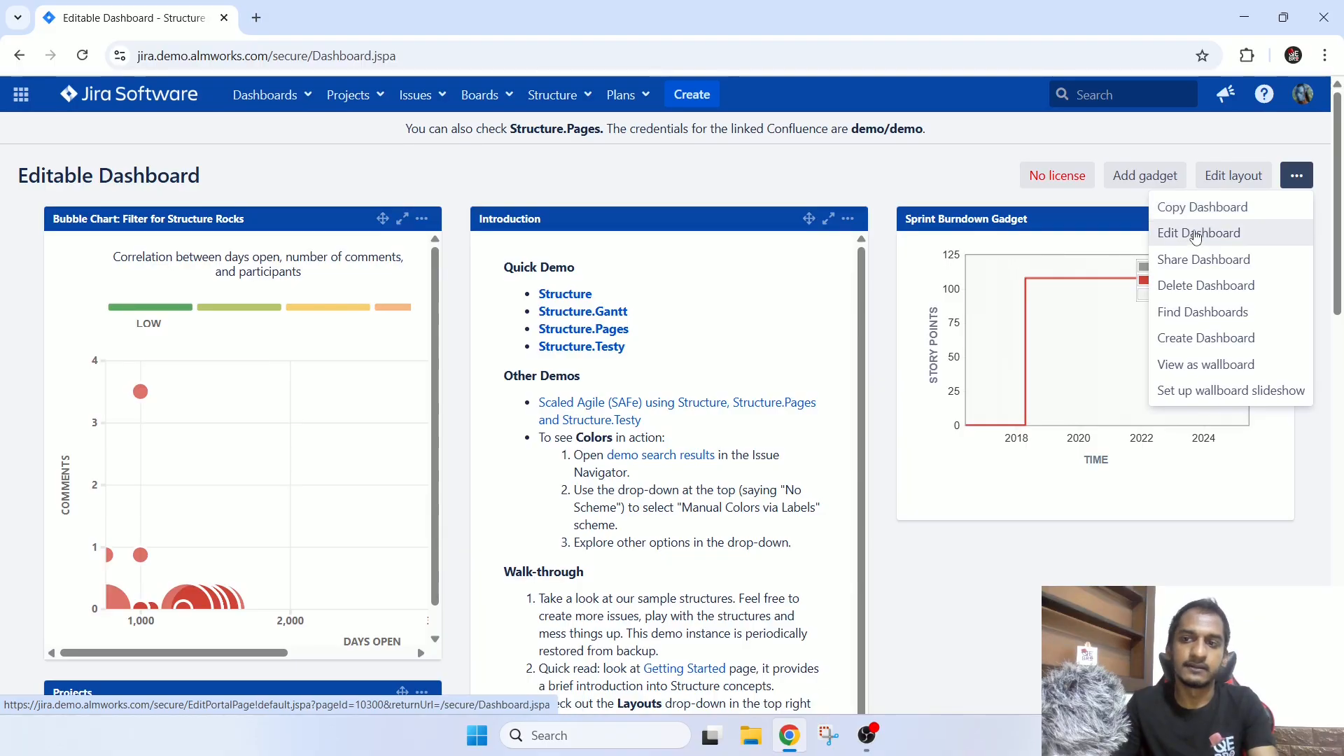
pyautogui.click(1190, 234)
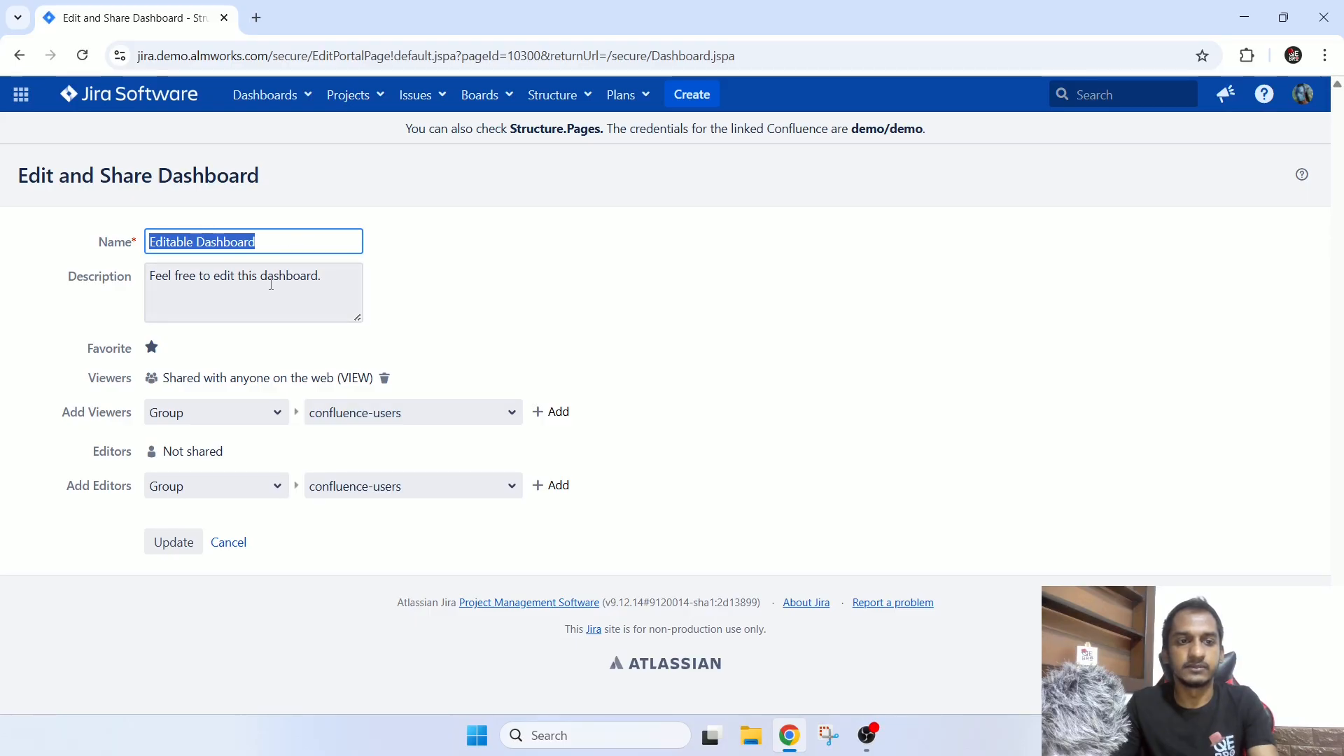
pyautogui.click(242, 419)
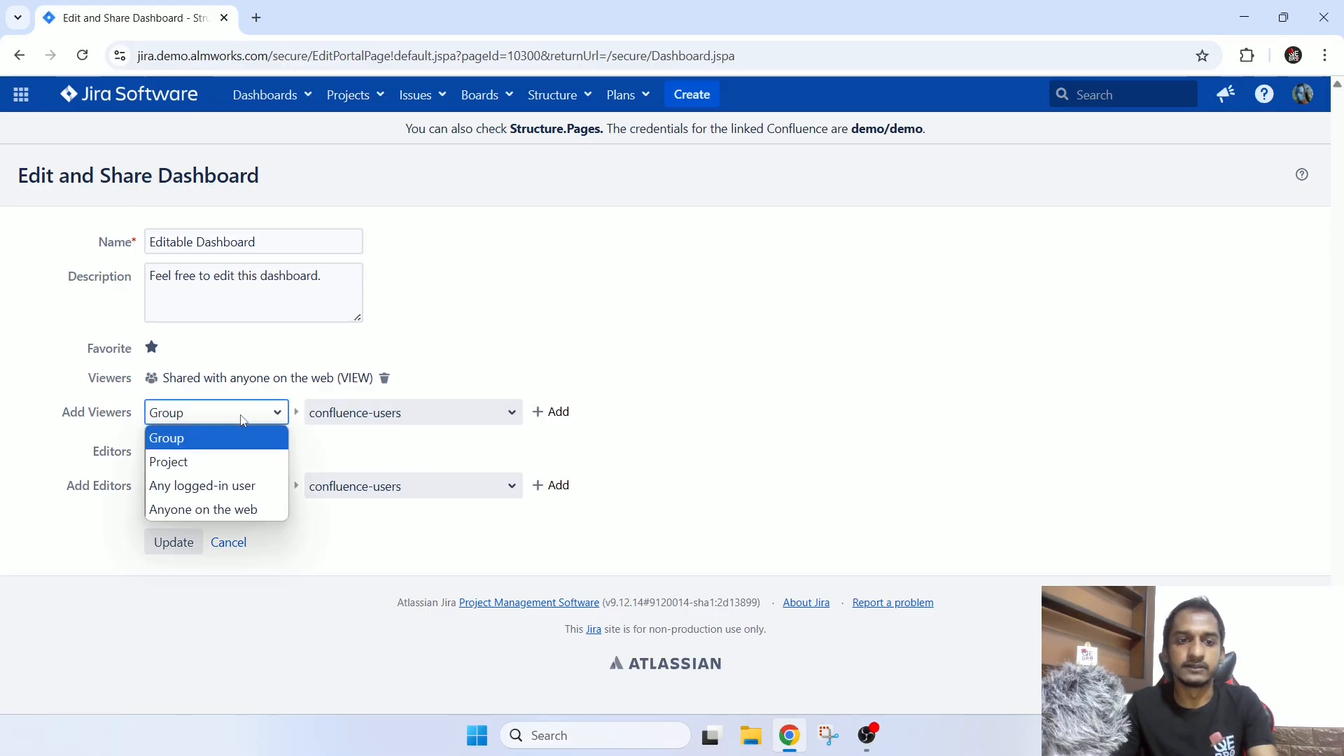
pyautogui.click(460, 441)
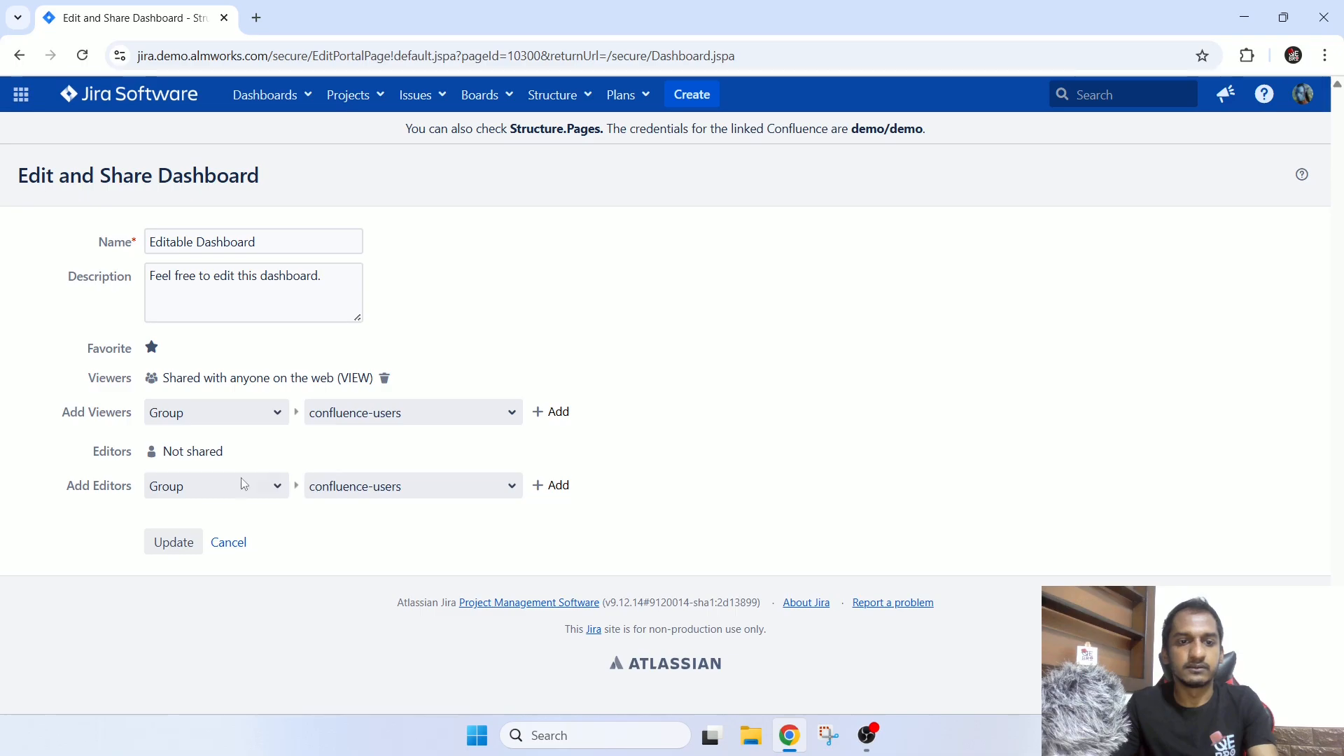
pyautogui.click(241, 483)
pyautogui.click(316, 452)
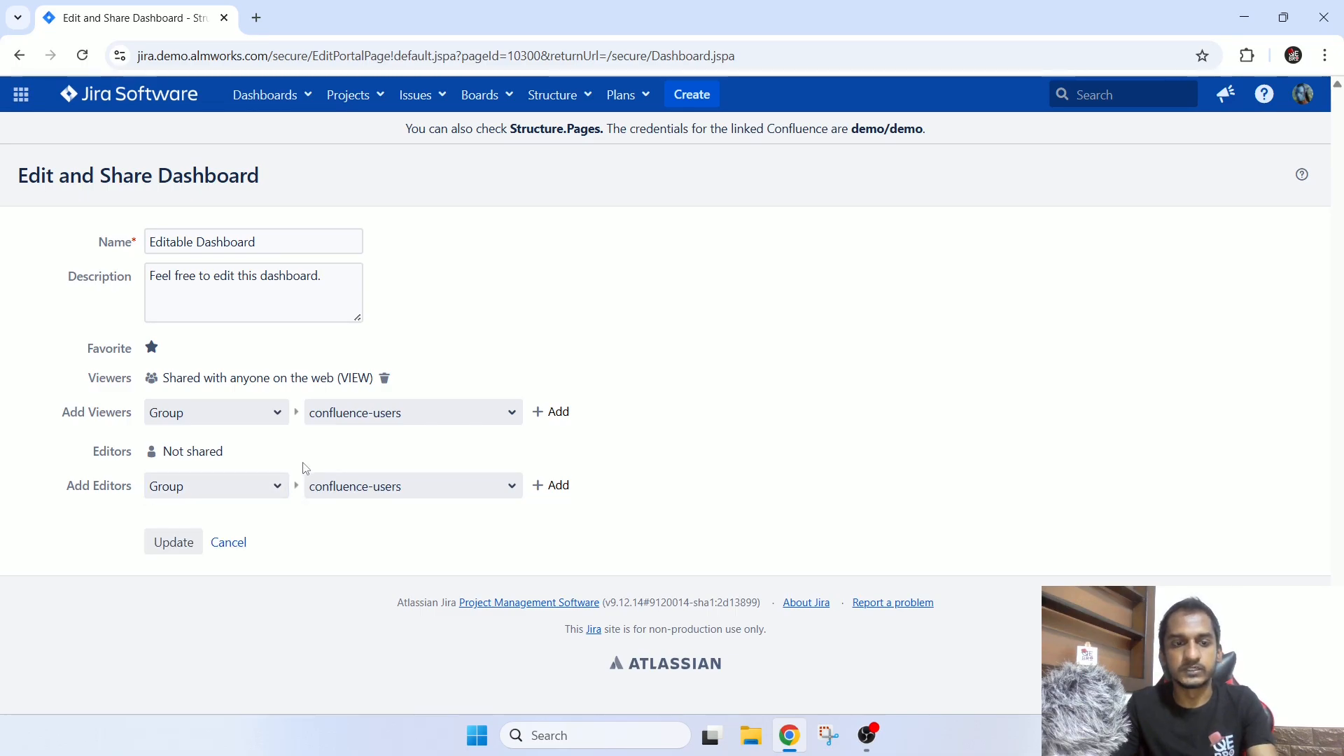
pyautogui.click(229, 543)
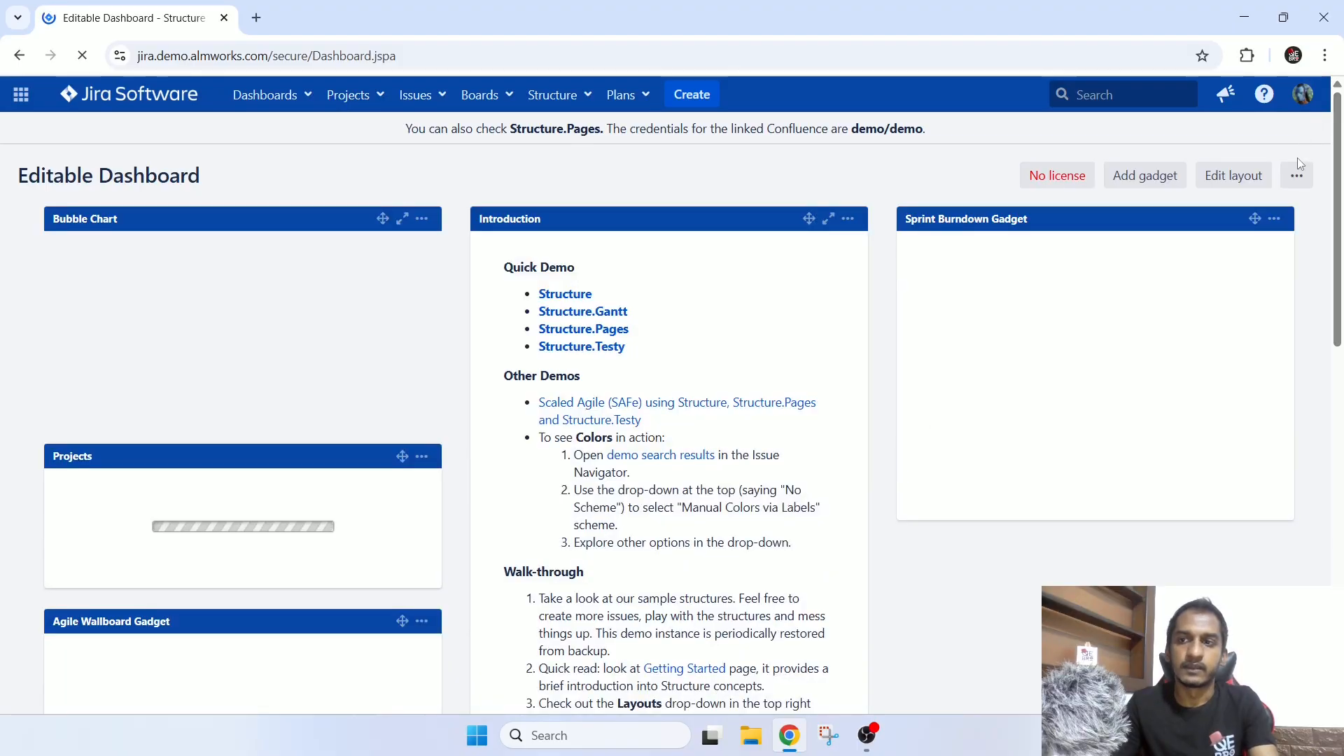
# View the Editable Dashboard as a wallboard and return to the normal dashboard page.
pyautogui.click(1301, 177)
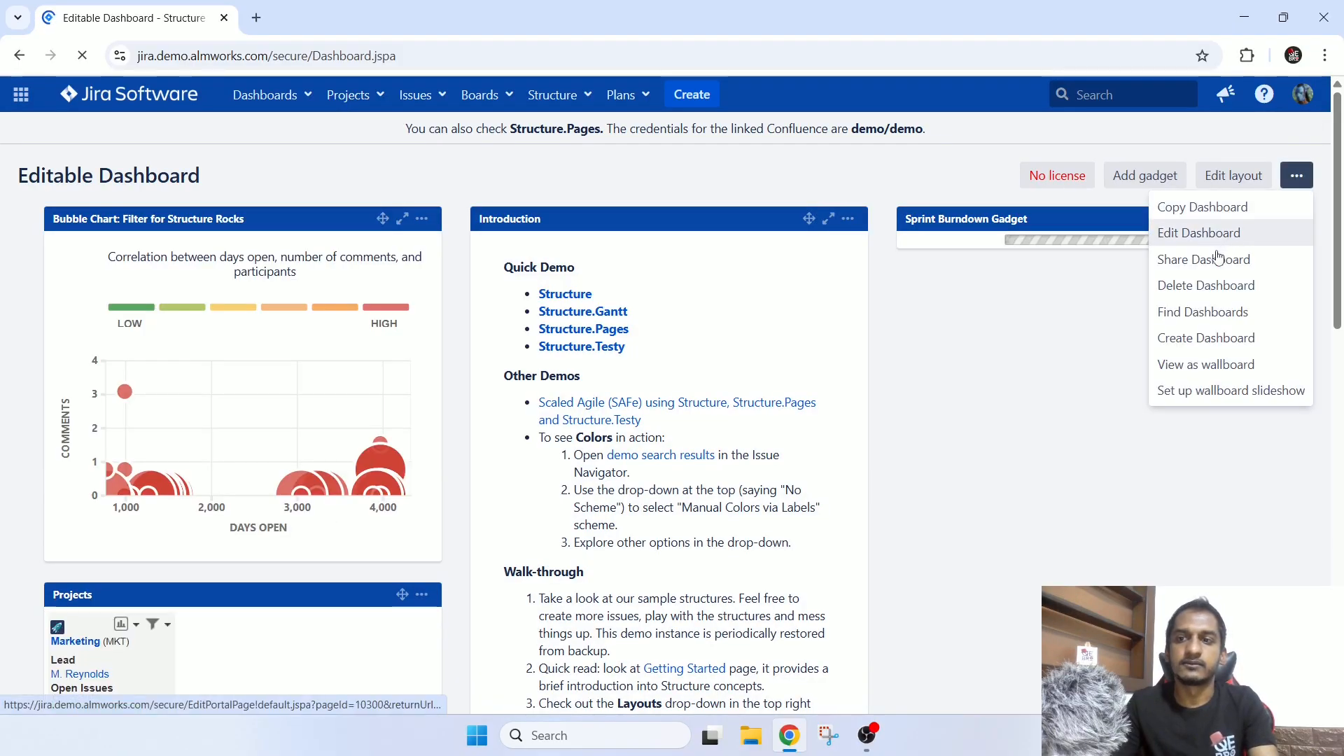
pyautogui.click(1204, 287)
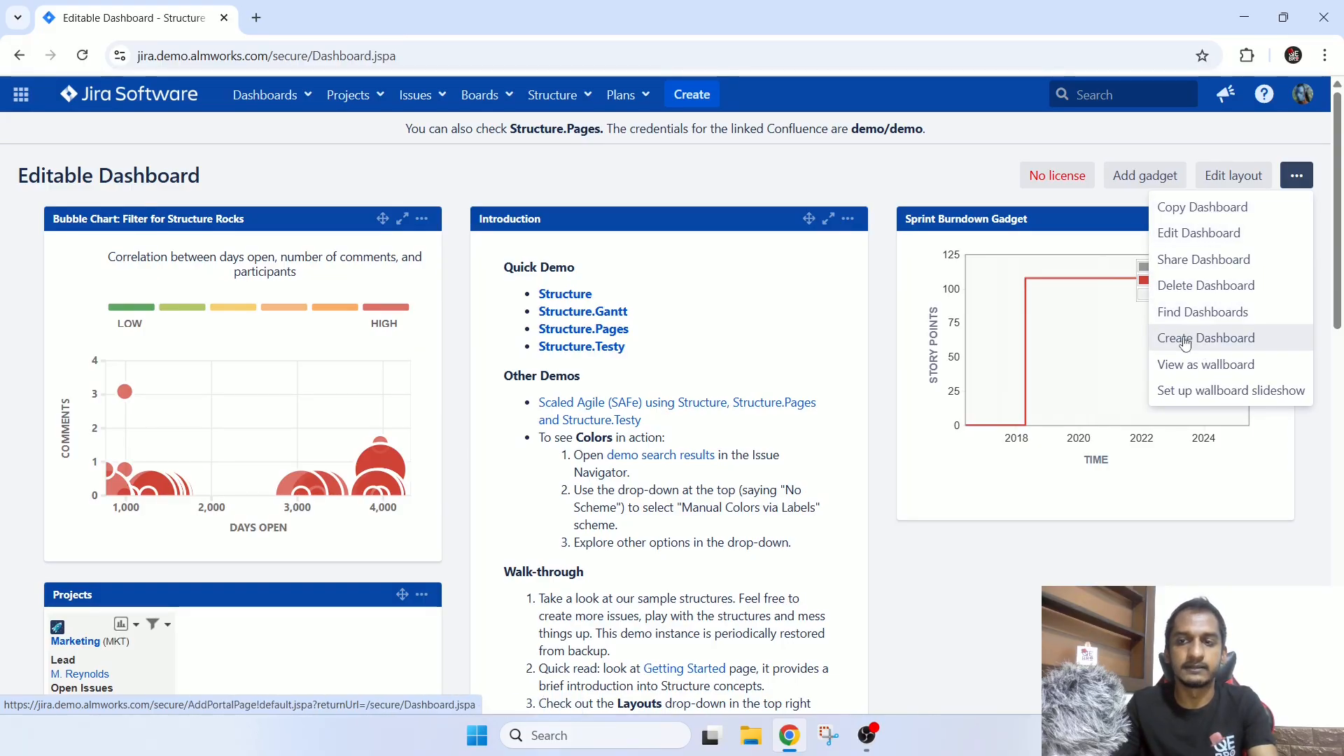
pyautogui.click(1236, 371)
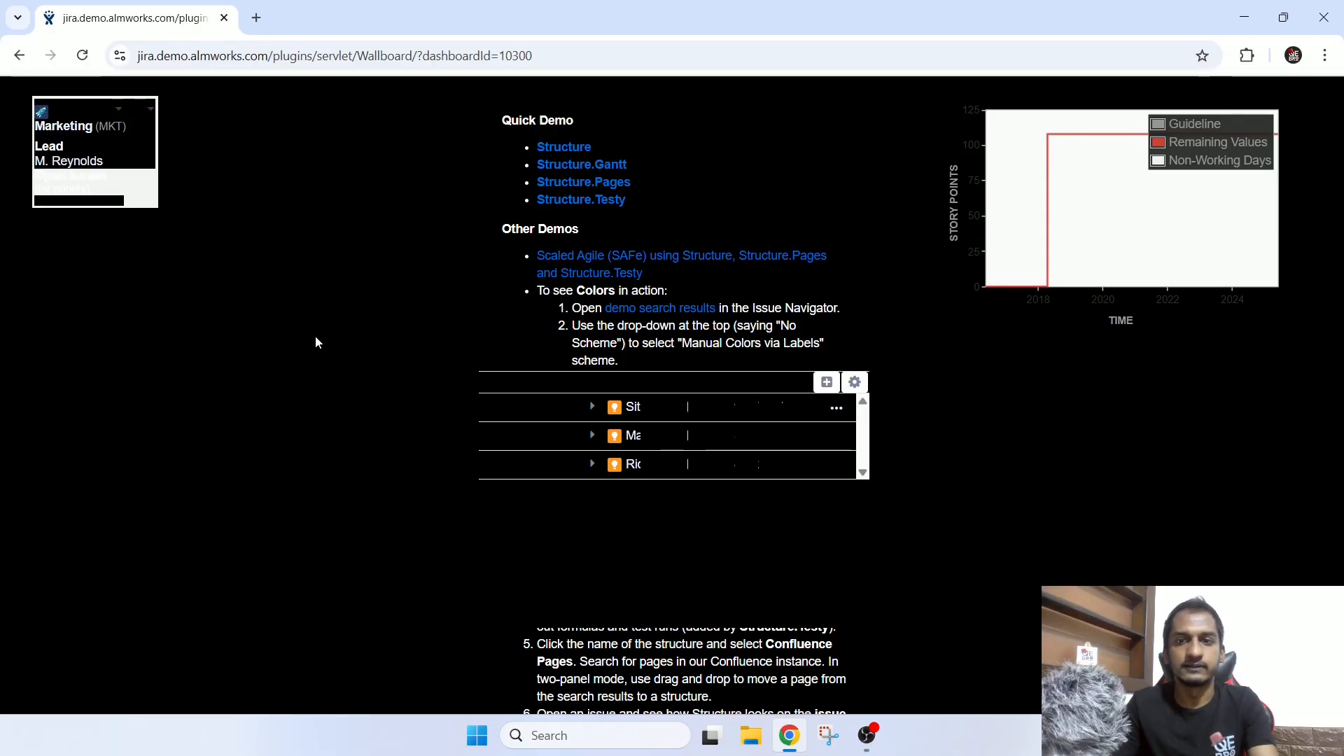
pyautogui.click(19, 56)
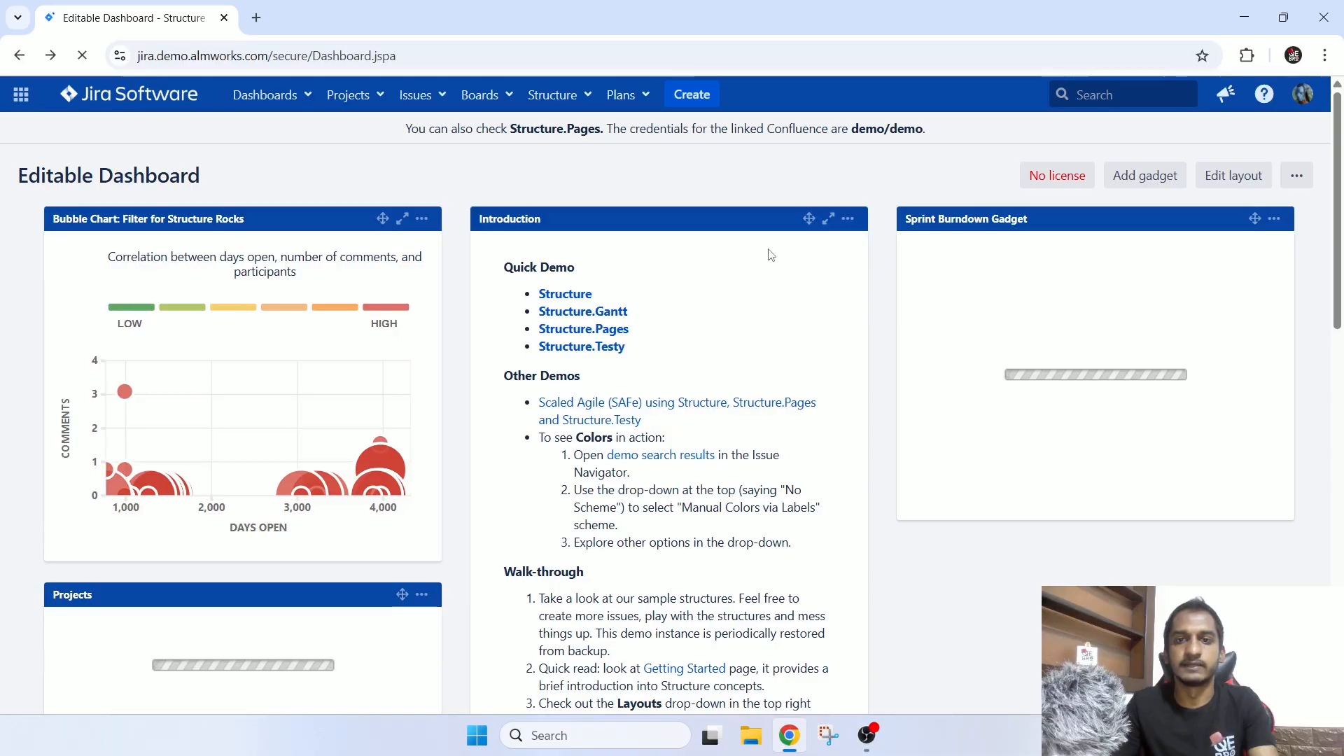
# Open the page for managing dashboards.
pyautogui.click(283, 106)
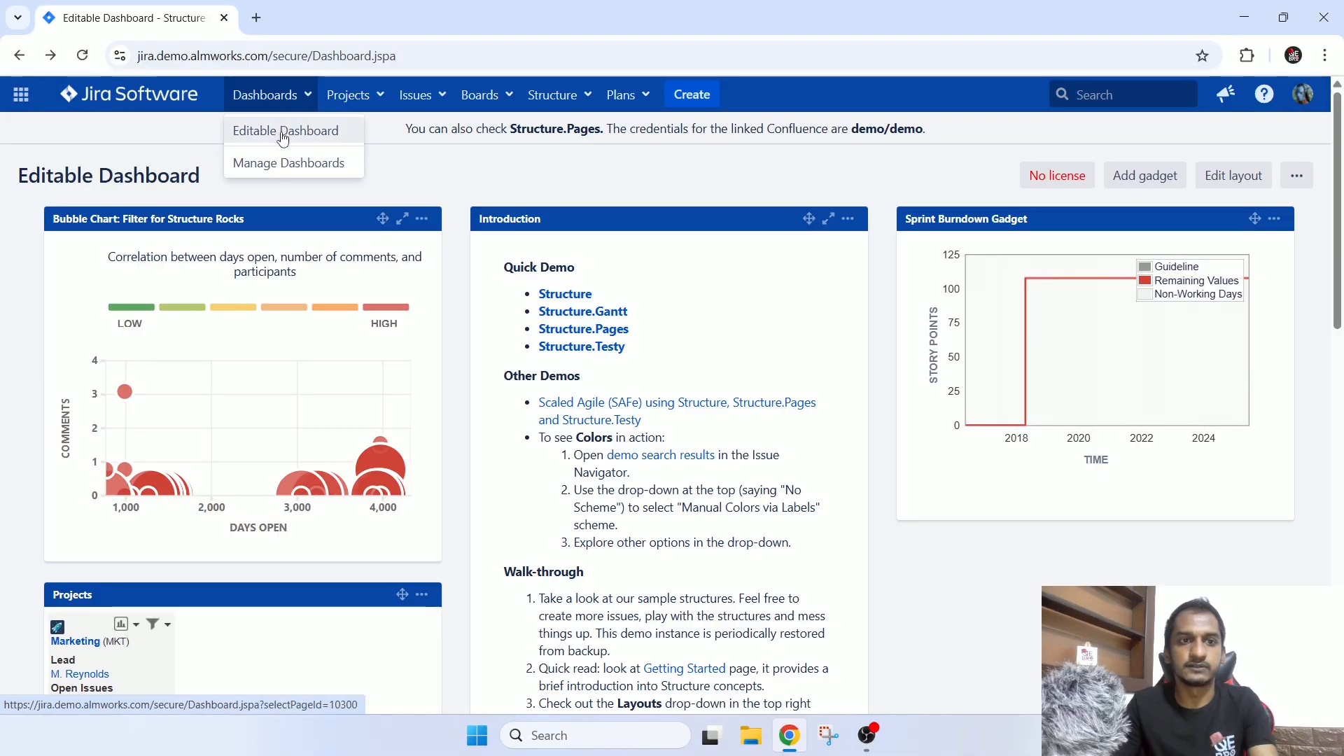
pyautogui.click(278, 161)
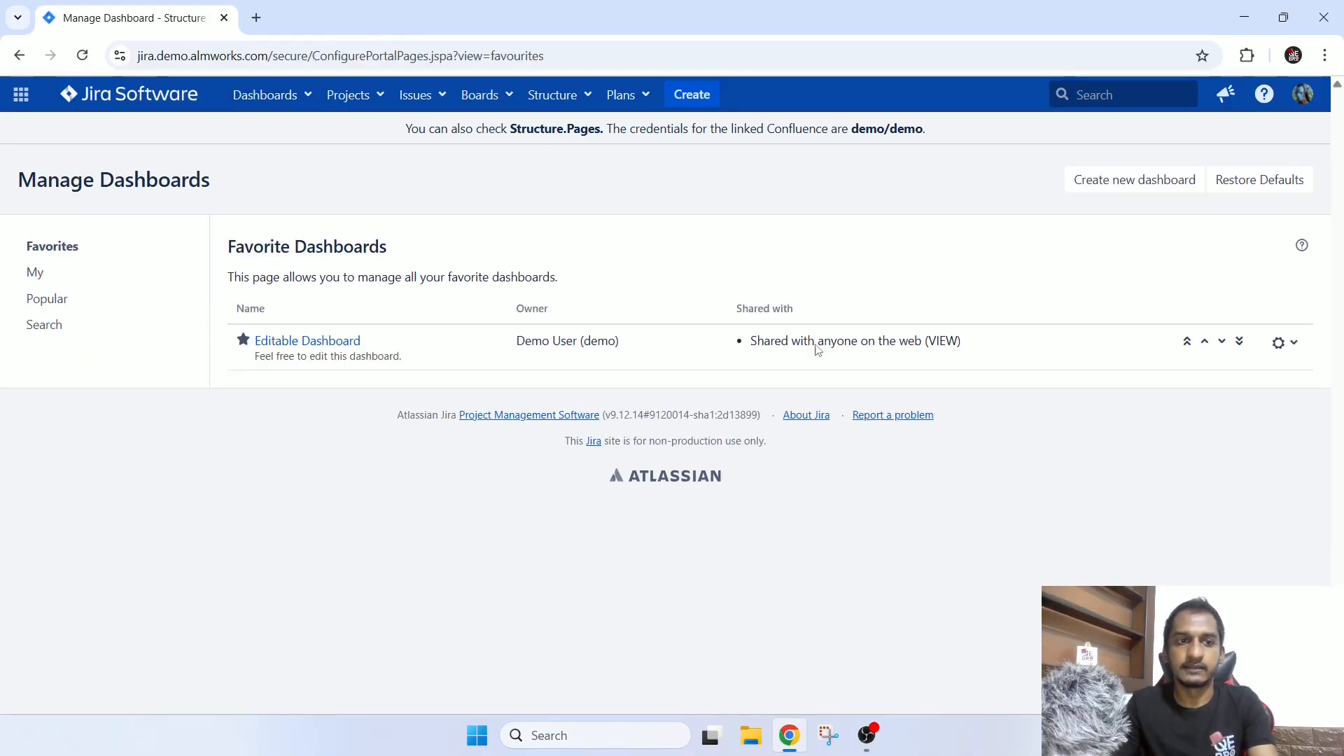
# Remove Editable Dashboard from the favorite dashboards and undo the removal.
pyautogui.click(244, 342)
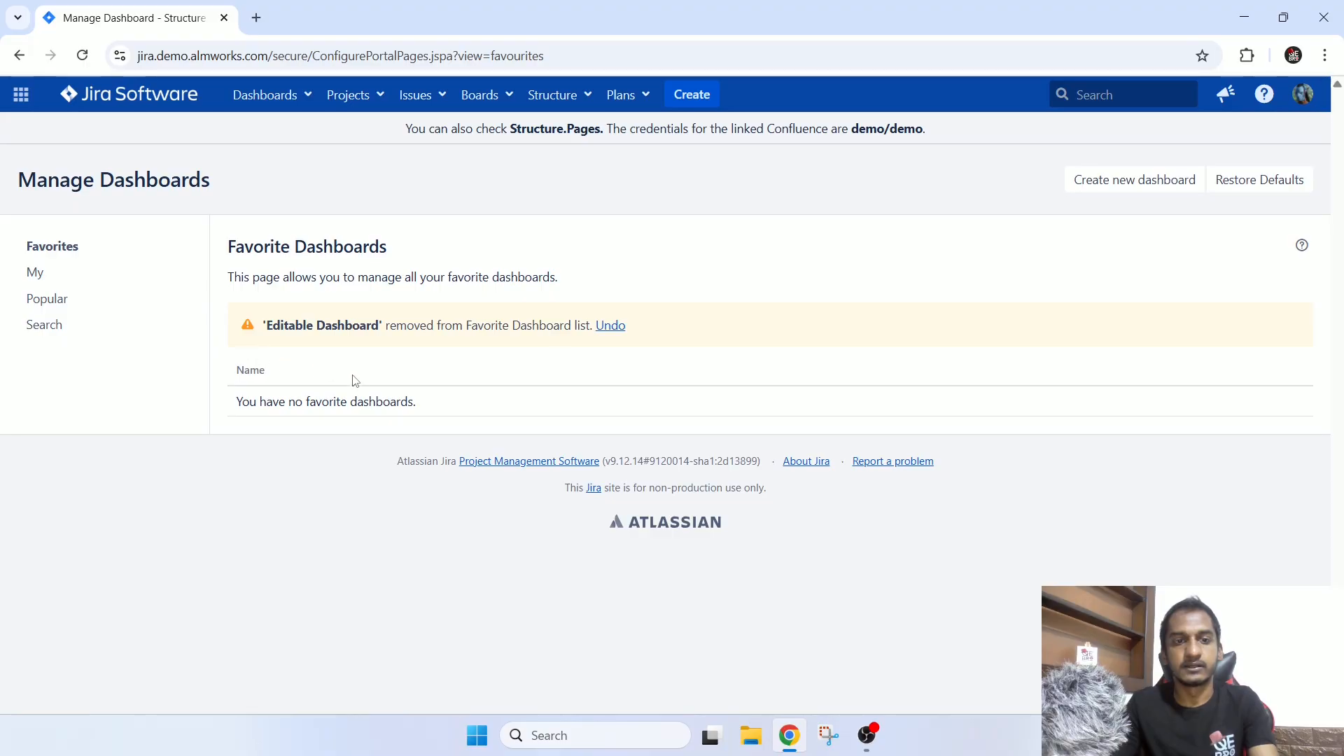
pyautogui.click(615, 325)
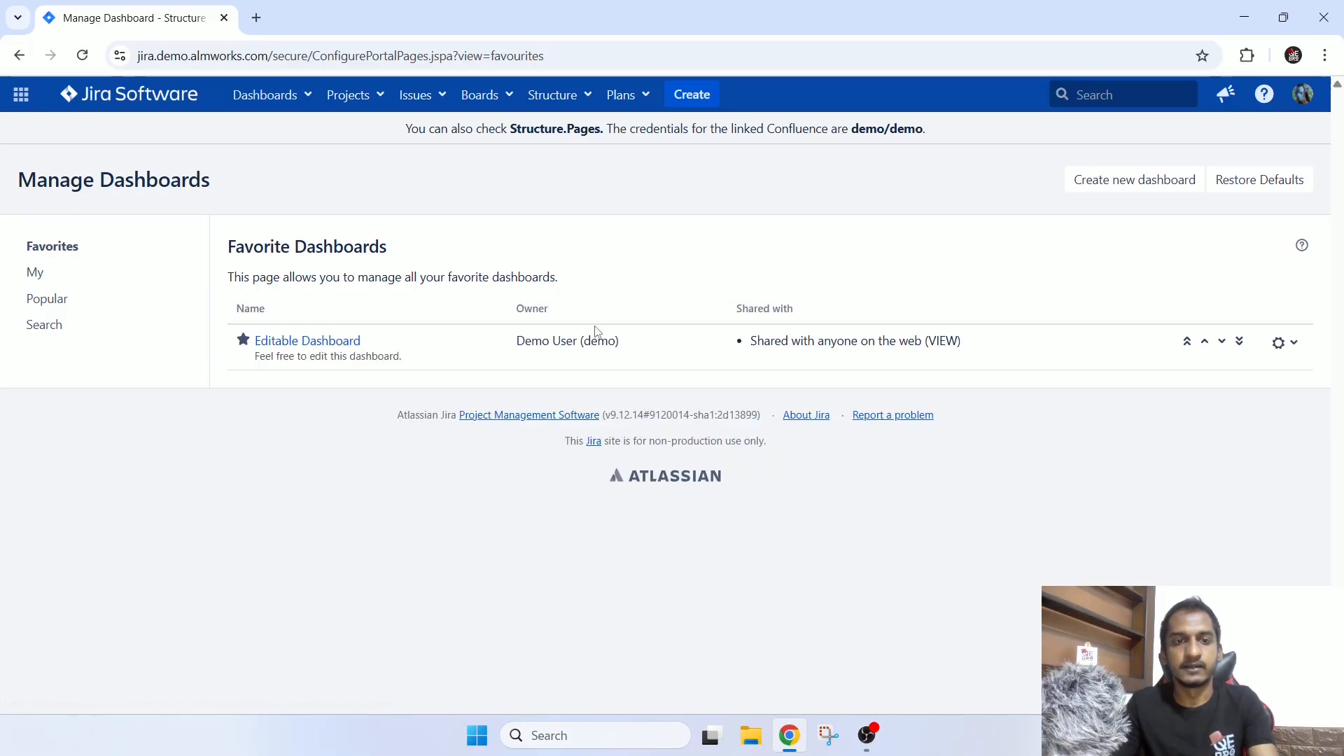
pyautogui.moveTo(294, 245); pyautogui.dragTo(362, 246)
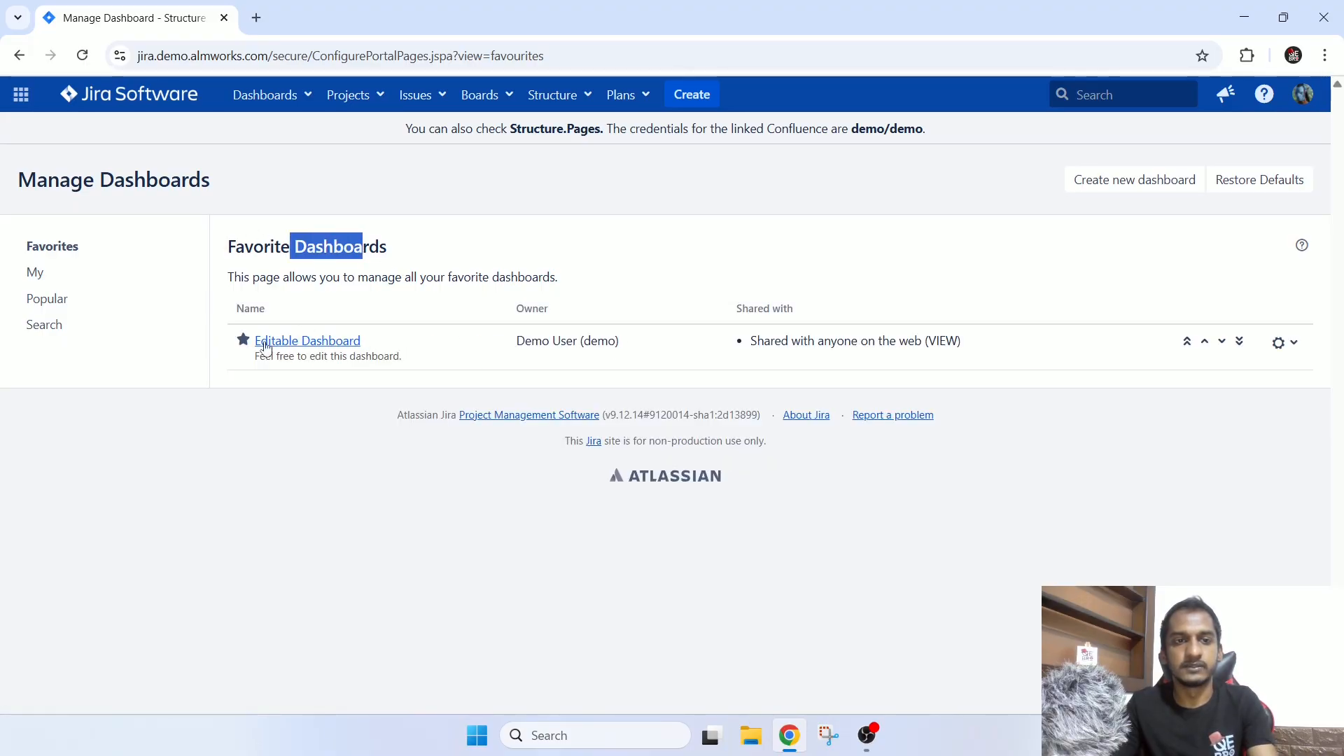
pyautogui.click(332, 253)
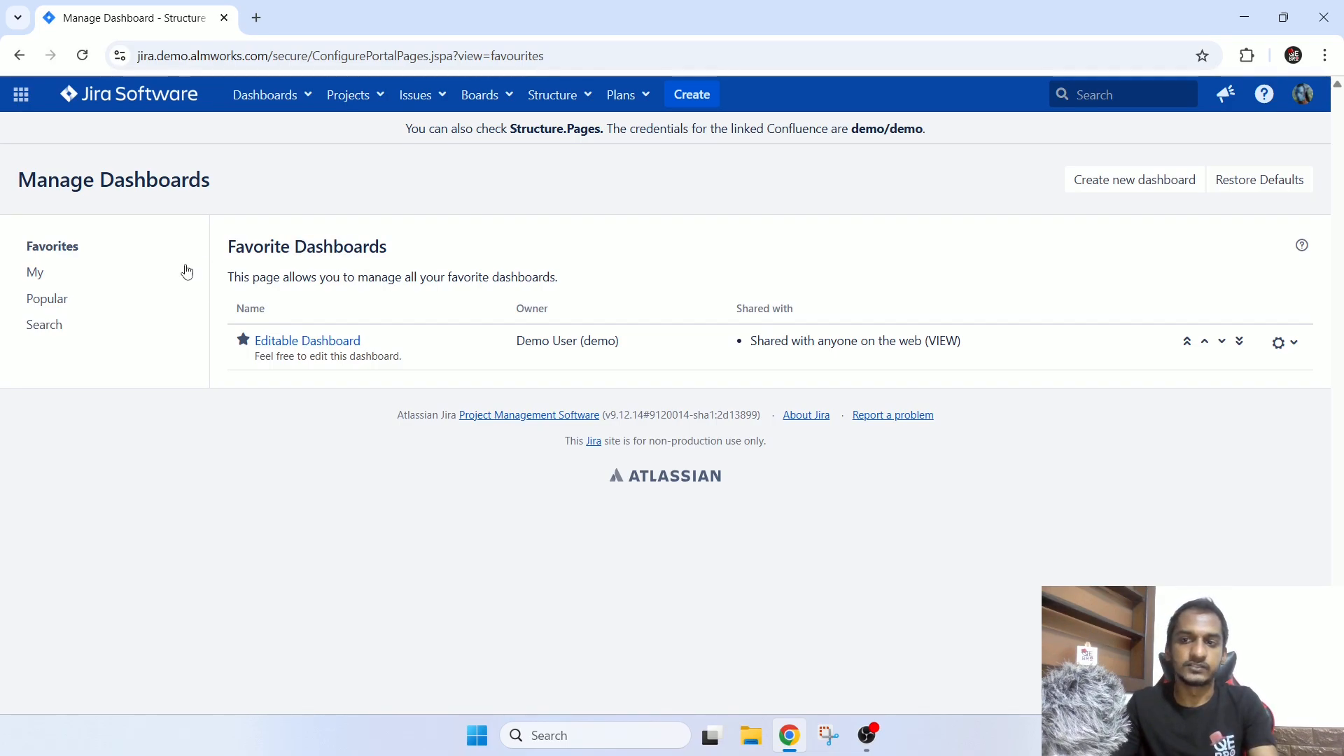
# Examine the popular dashboards list and the dashboard search form with its Owner field.
pyautogui.click(68, 301)
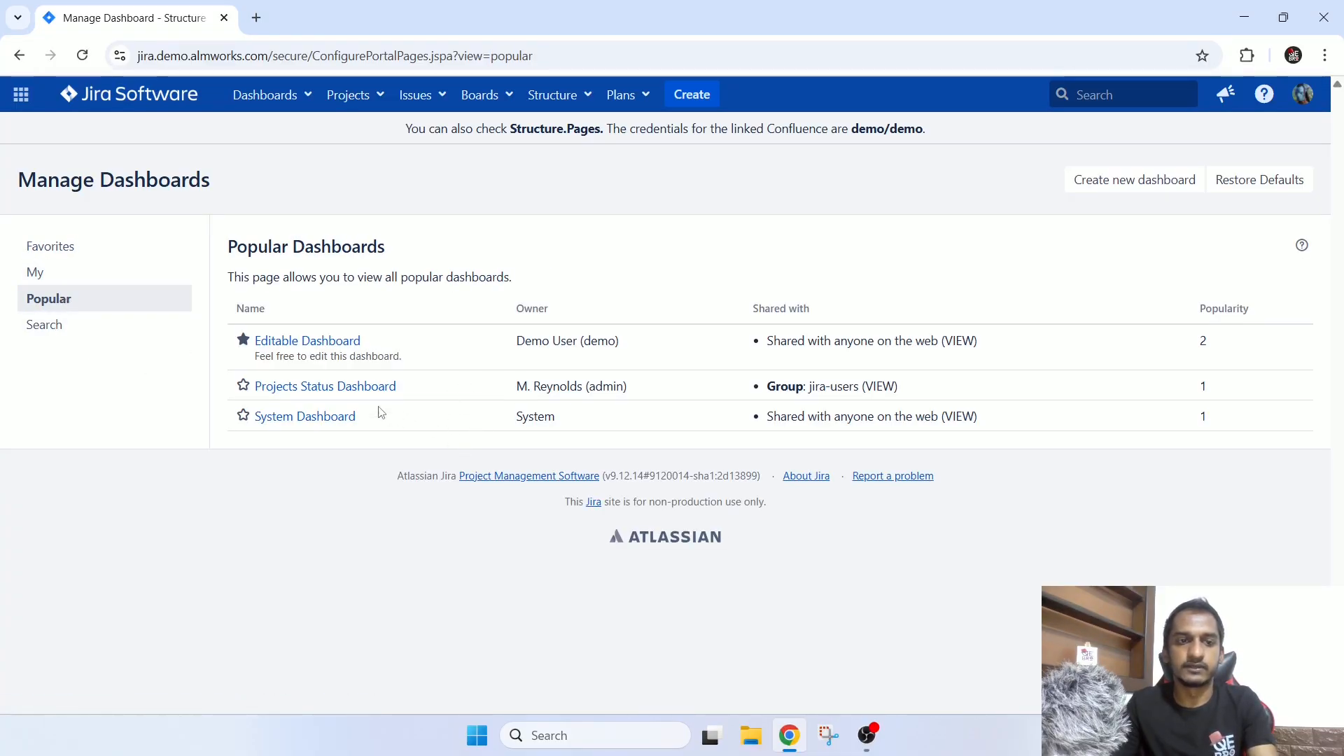
pyautogui.click(106, 327)
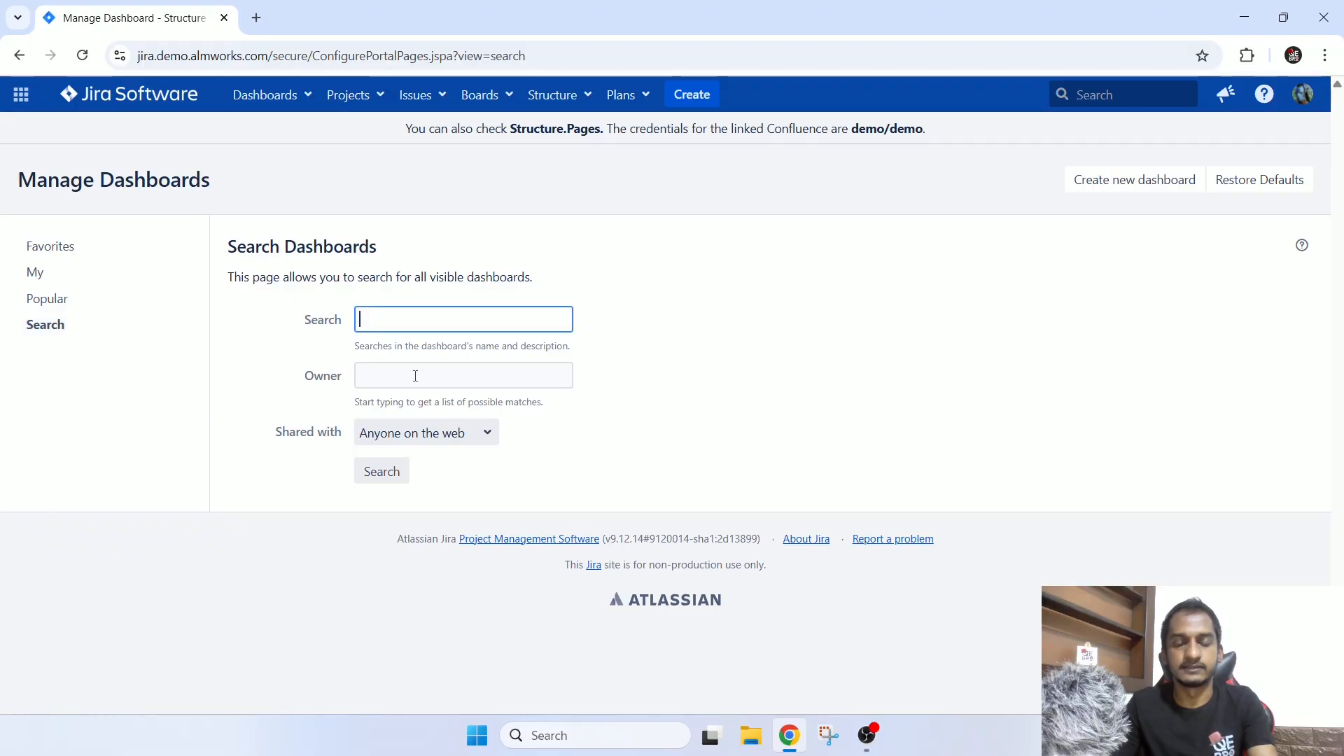
pyautogui.click(415, 376)
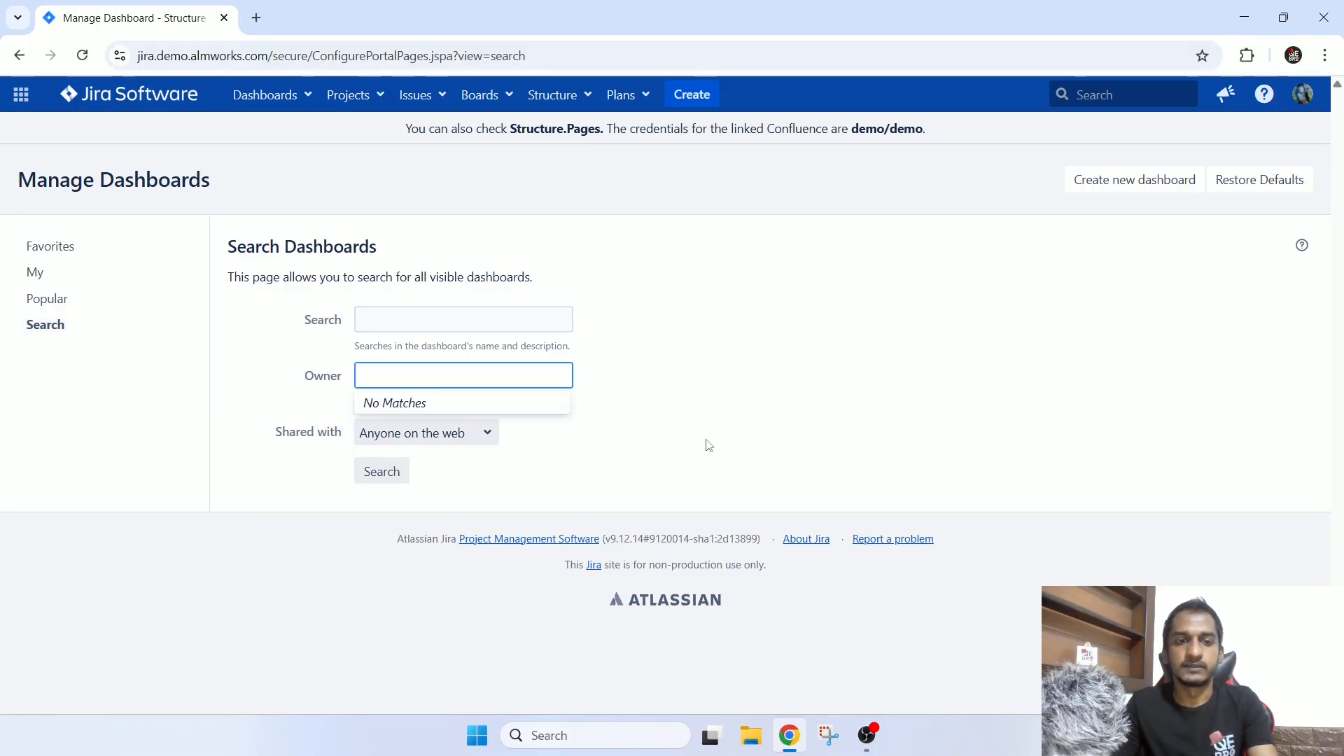
pyautogui.click(900, 471)
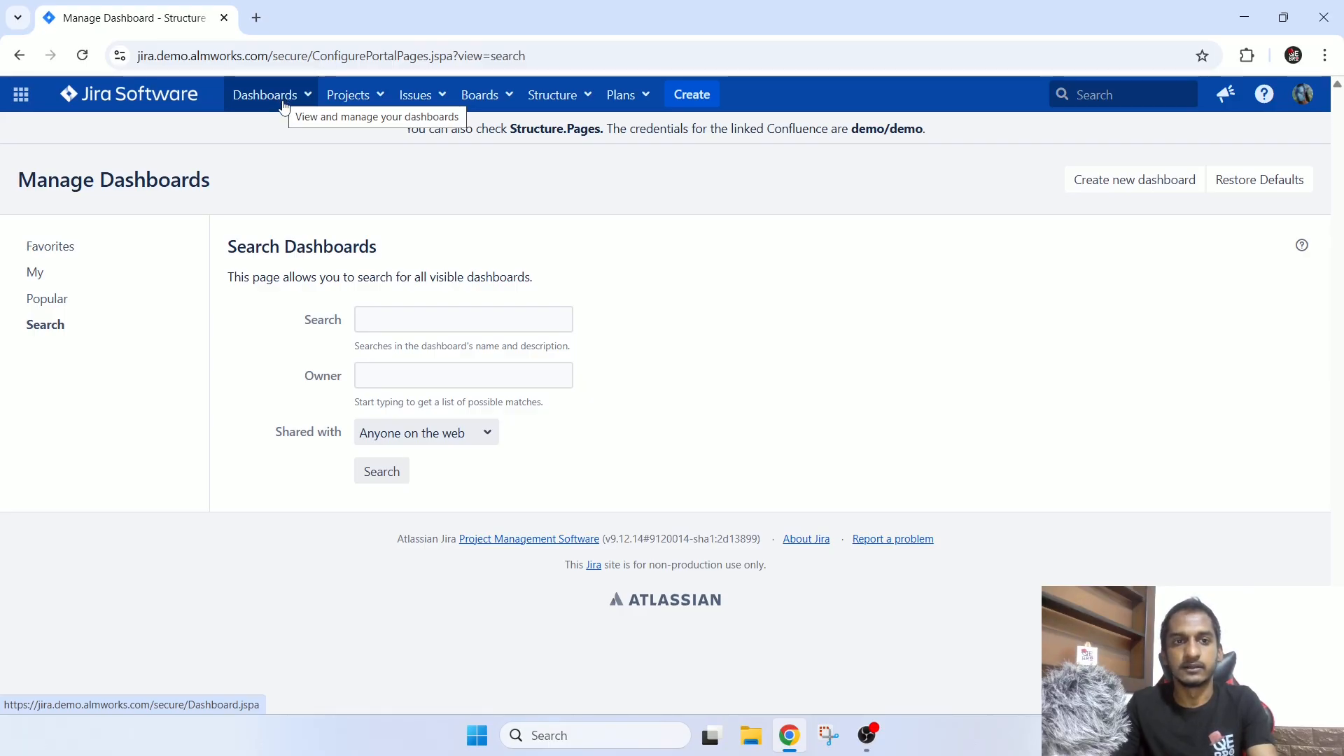
# Browse the list of all projects and open the SAFe Team A project.
pyautogui.click(358, 103)
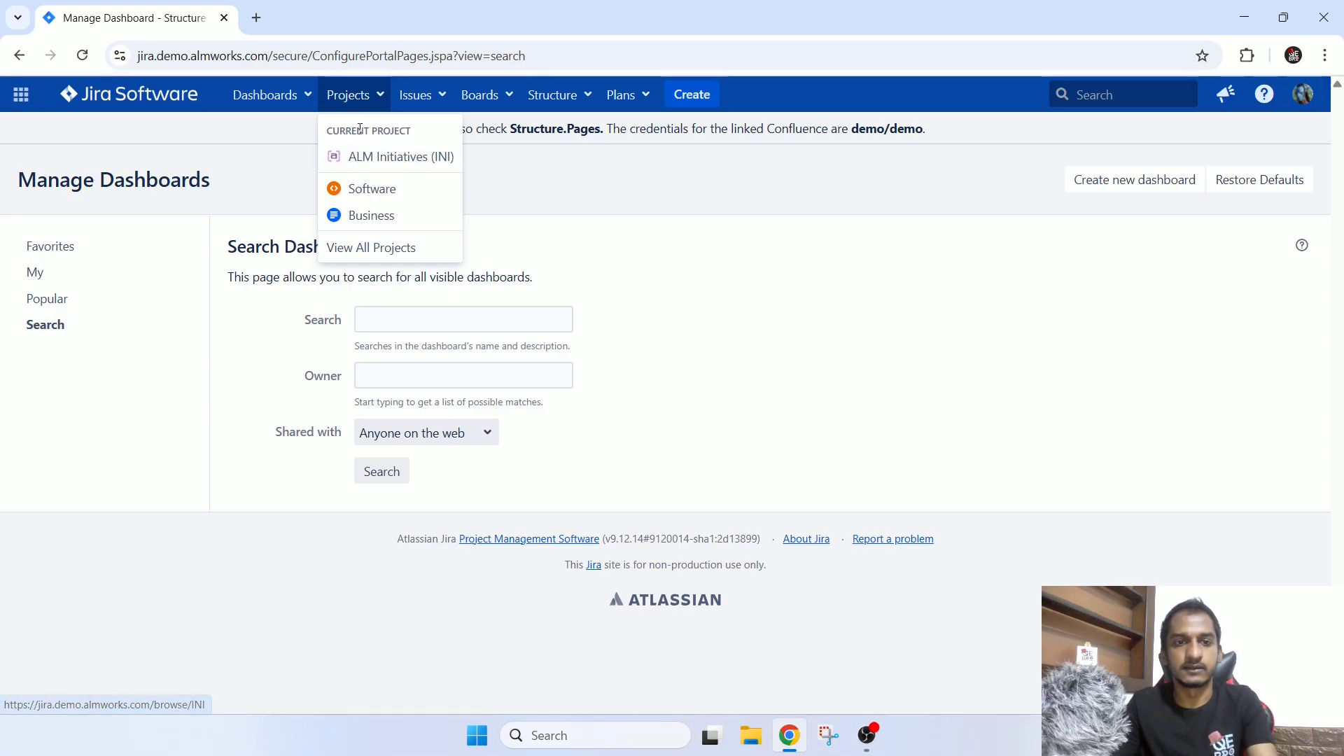
pyautogui.click(345, 248)
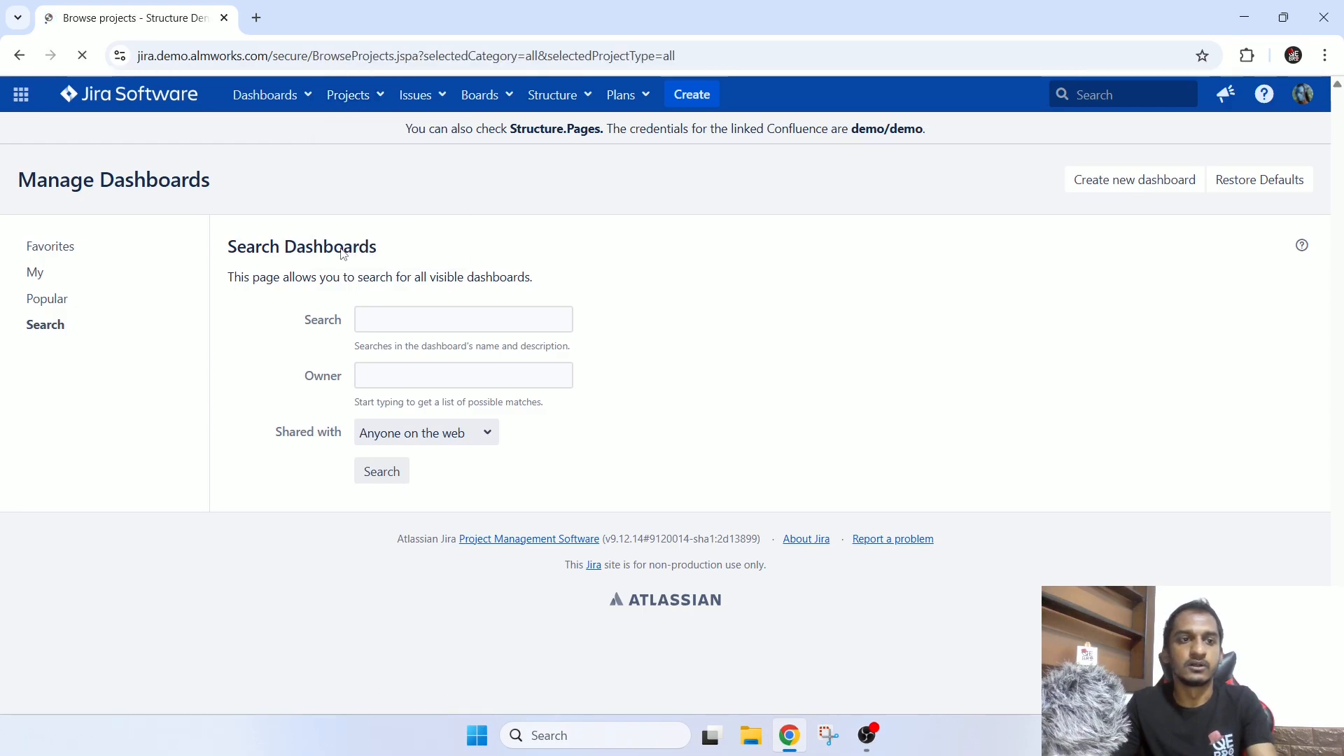
pyautogui.scroll(-4, 540, 369)
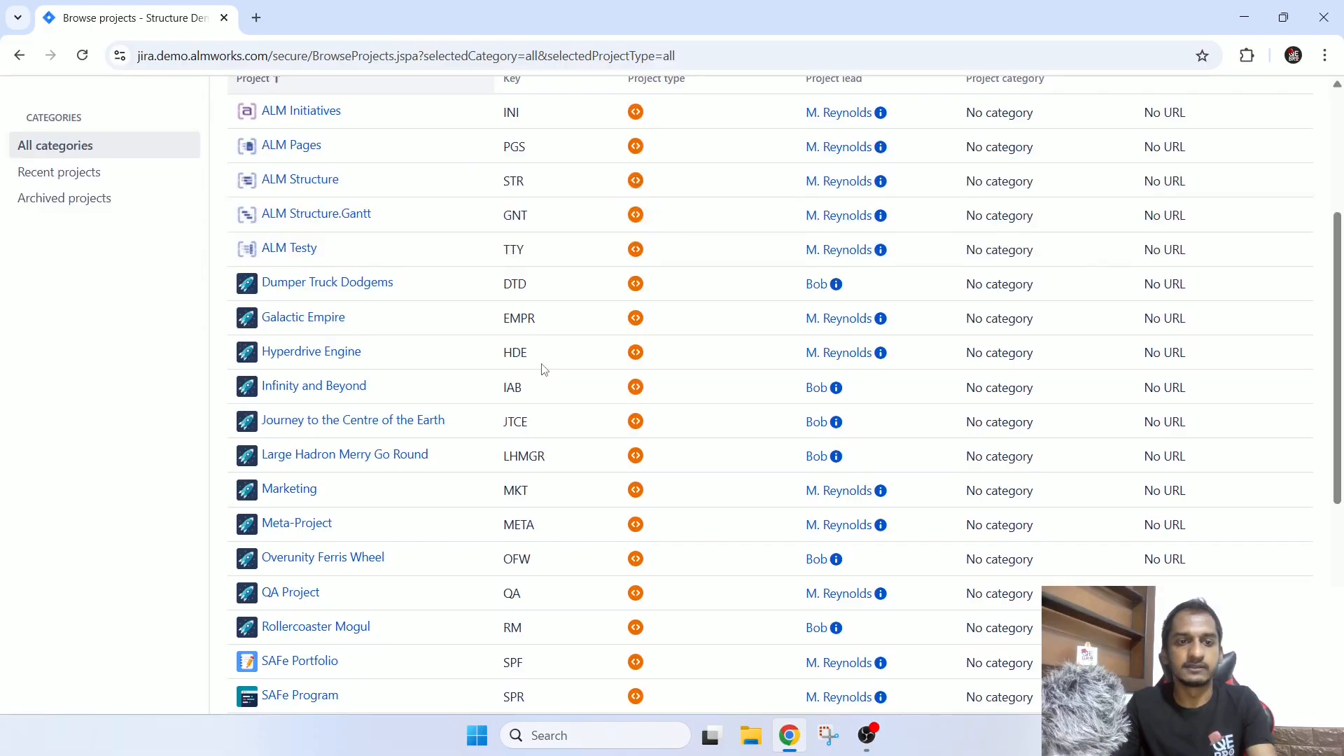
pyautogui.scroll(-5, 544, 368)
pyautogui.scroll(10, 539, 369)
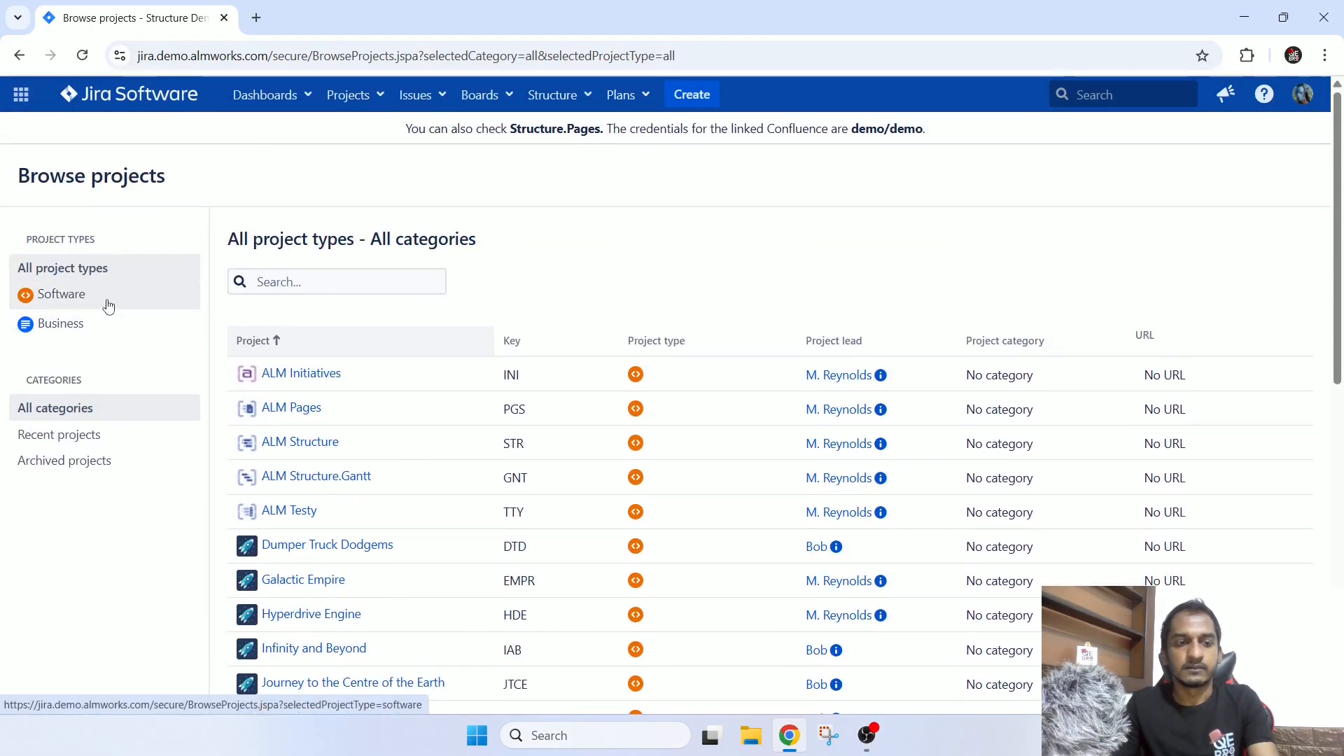
pyautogui.scroll(-9, 493, 450)
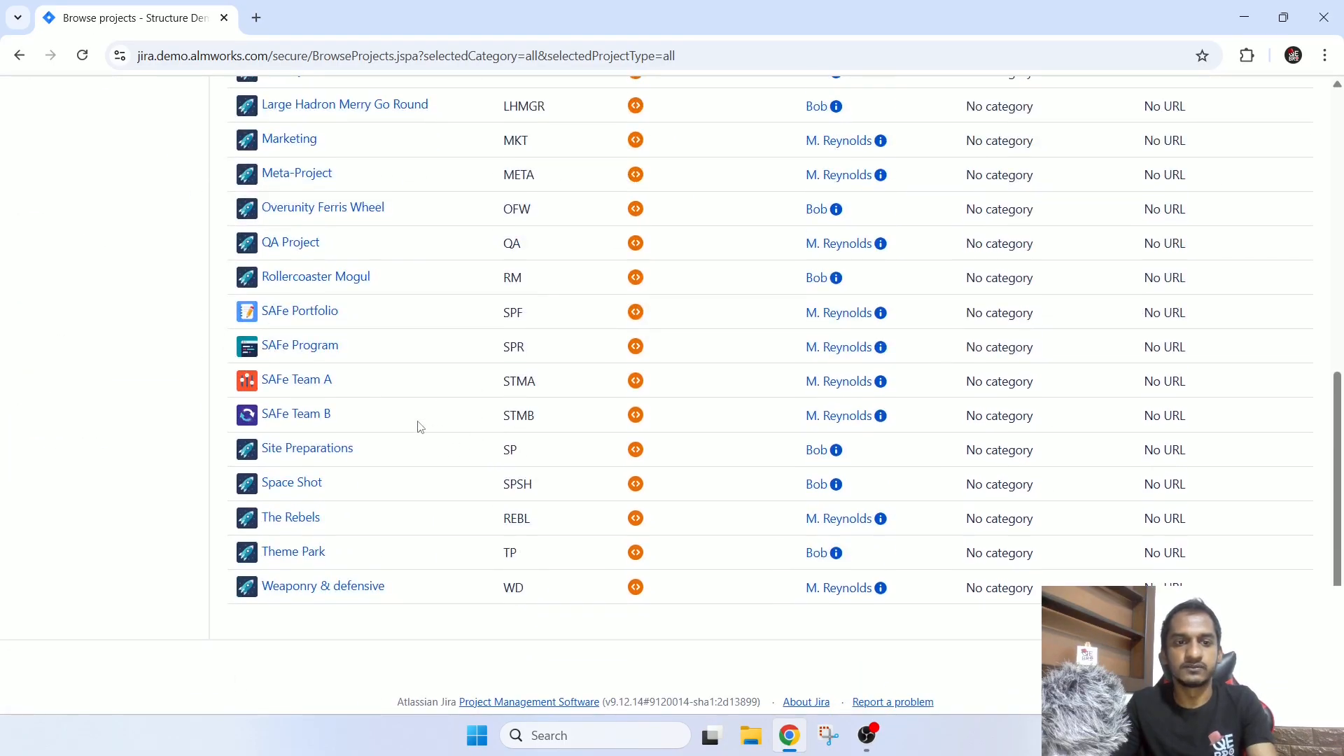
pyautogui.click(323, 384)
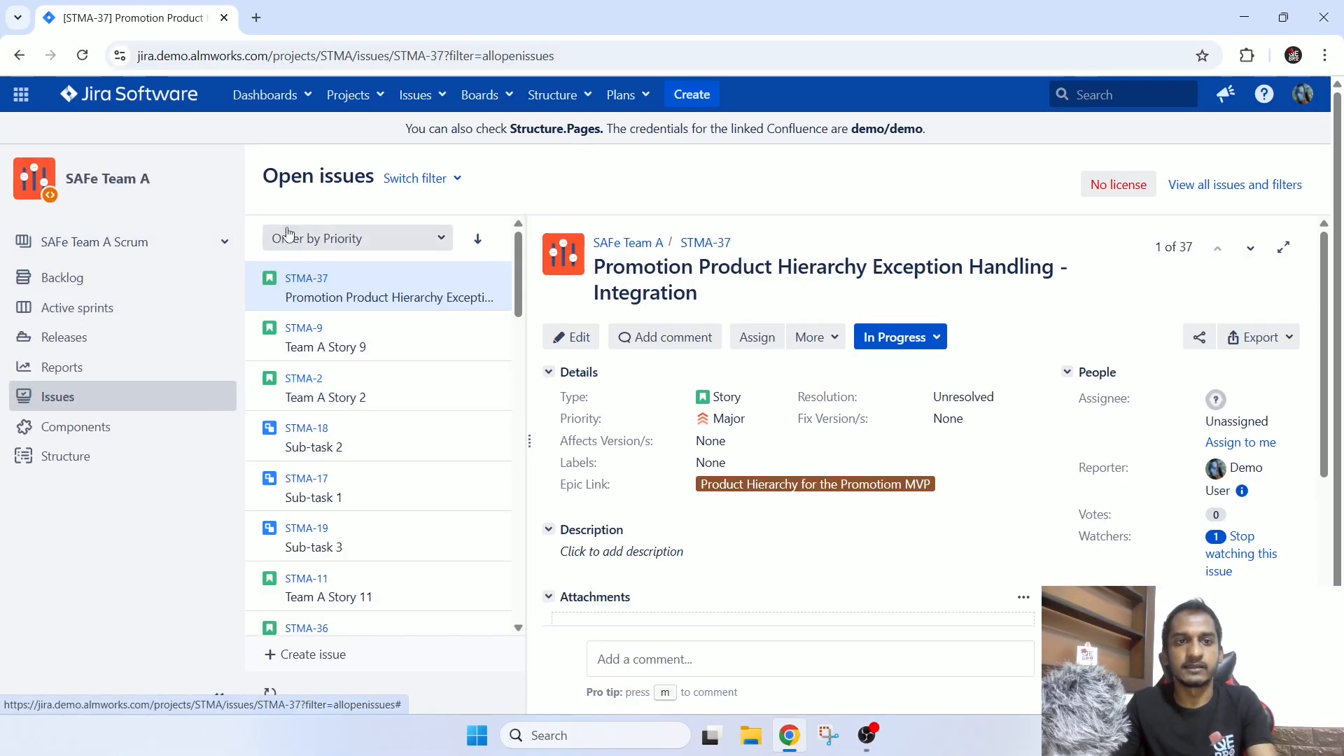
pyautogui.click(348, 95)
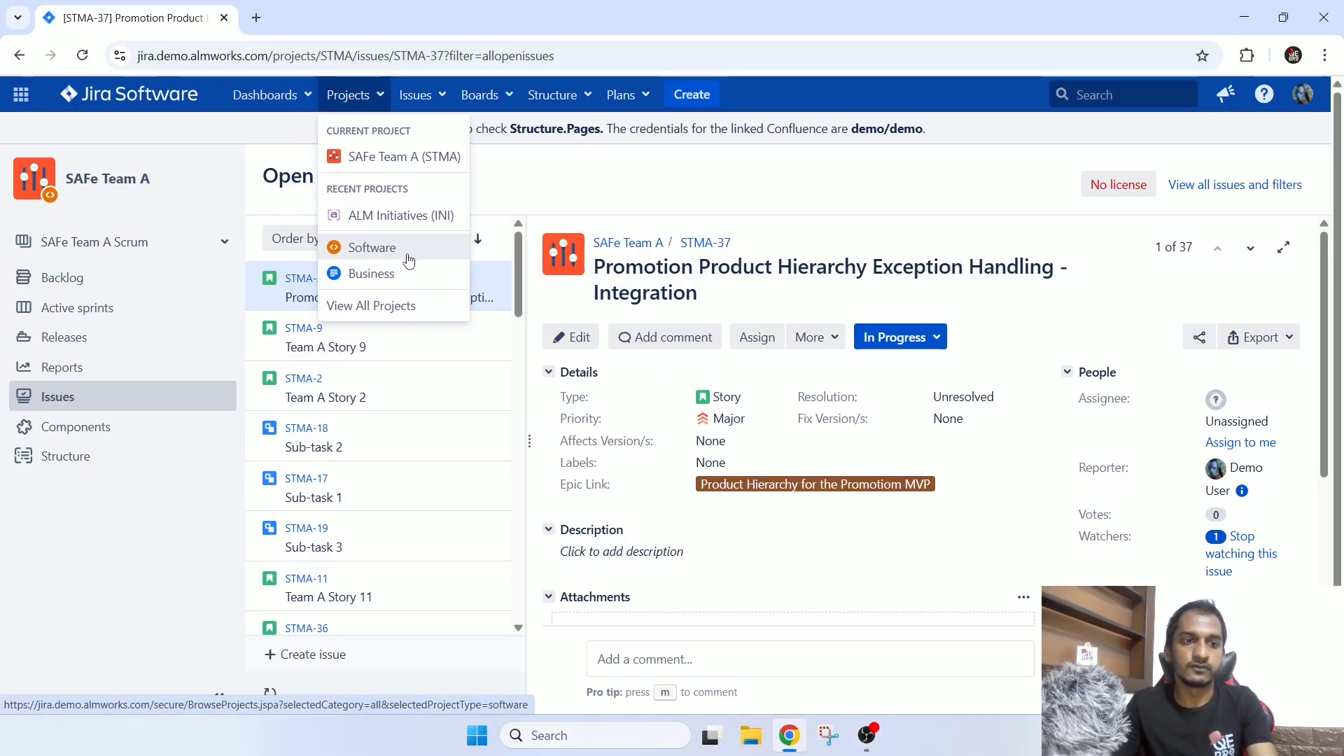
pyautogui.click(579, 202)
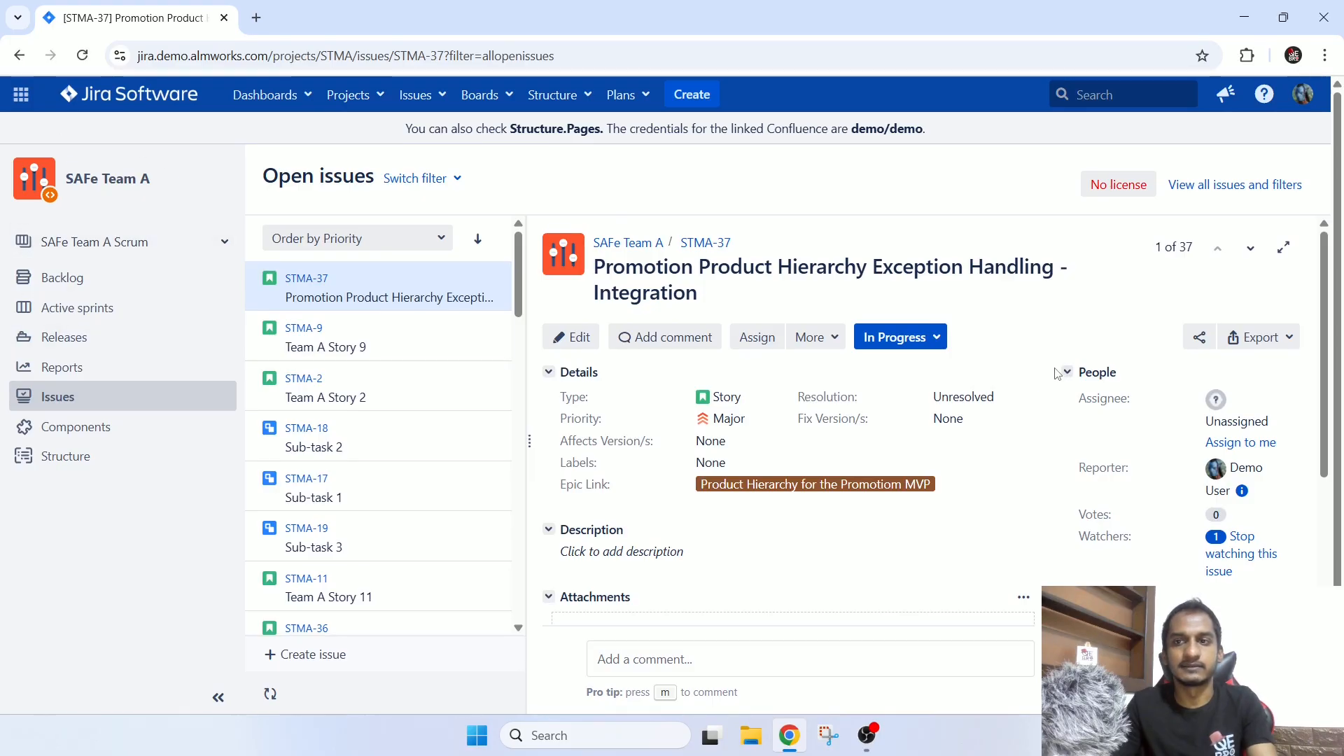
pyautogui.click(133, 243)
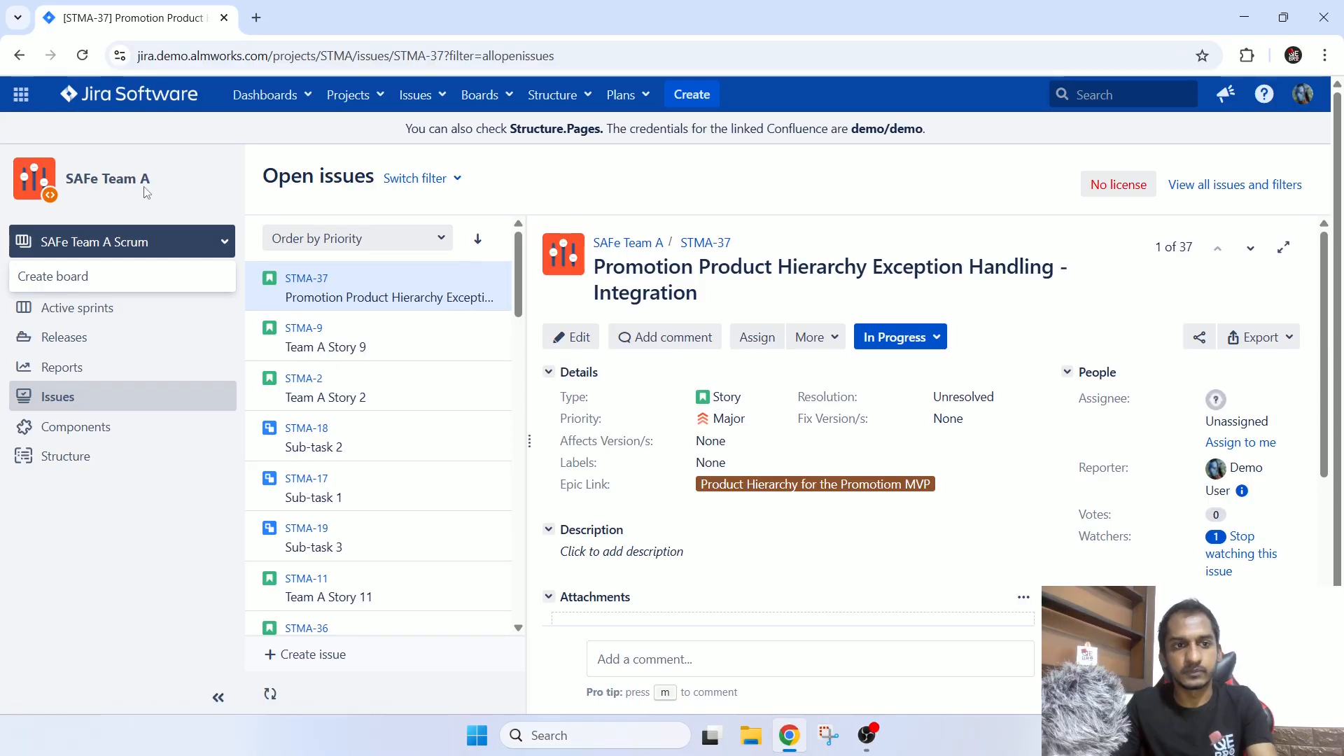
pyautogui.click(135, 245)
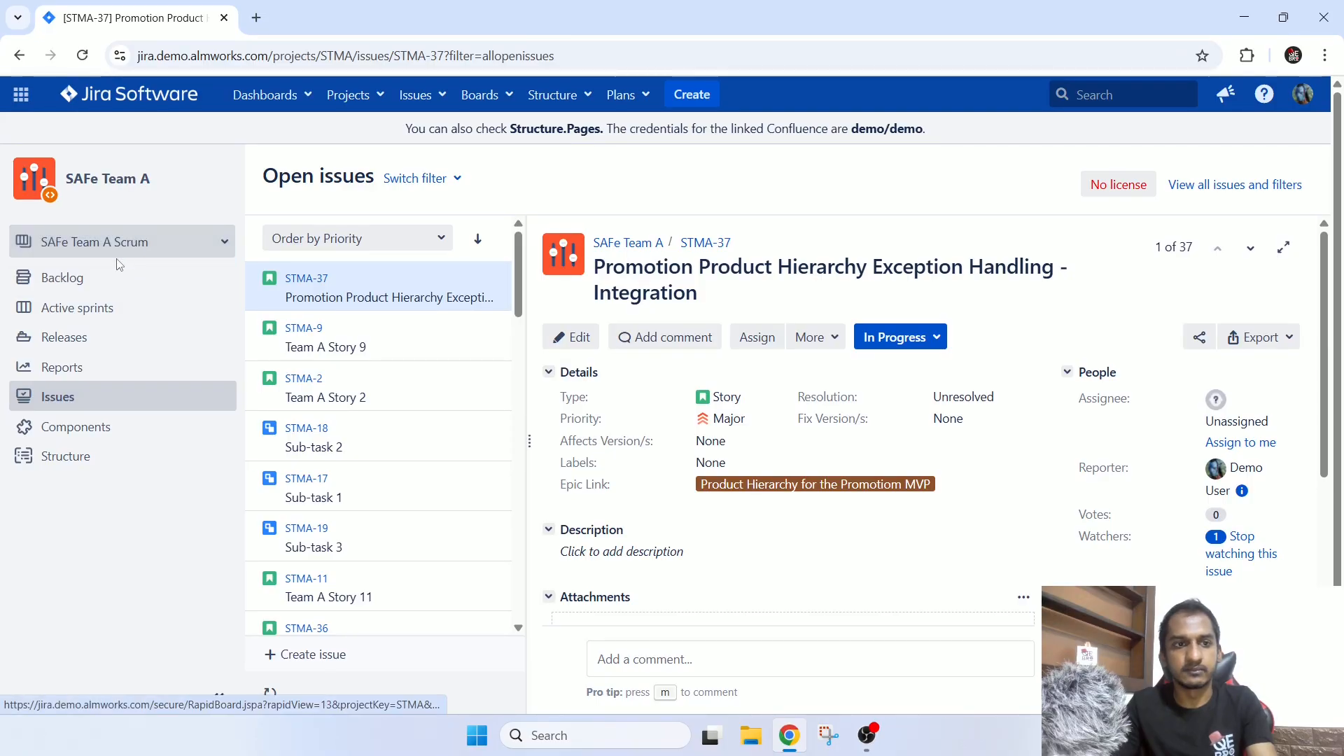
# View the SAFe Team A Scrum backlog and its active sprints board.
pyautogui.click(75, 280)
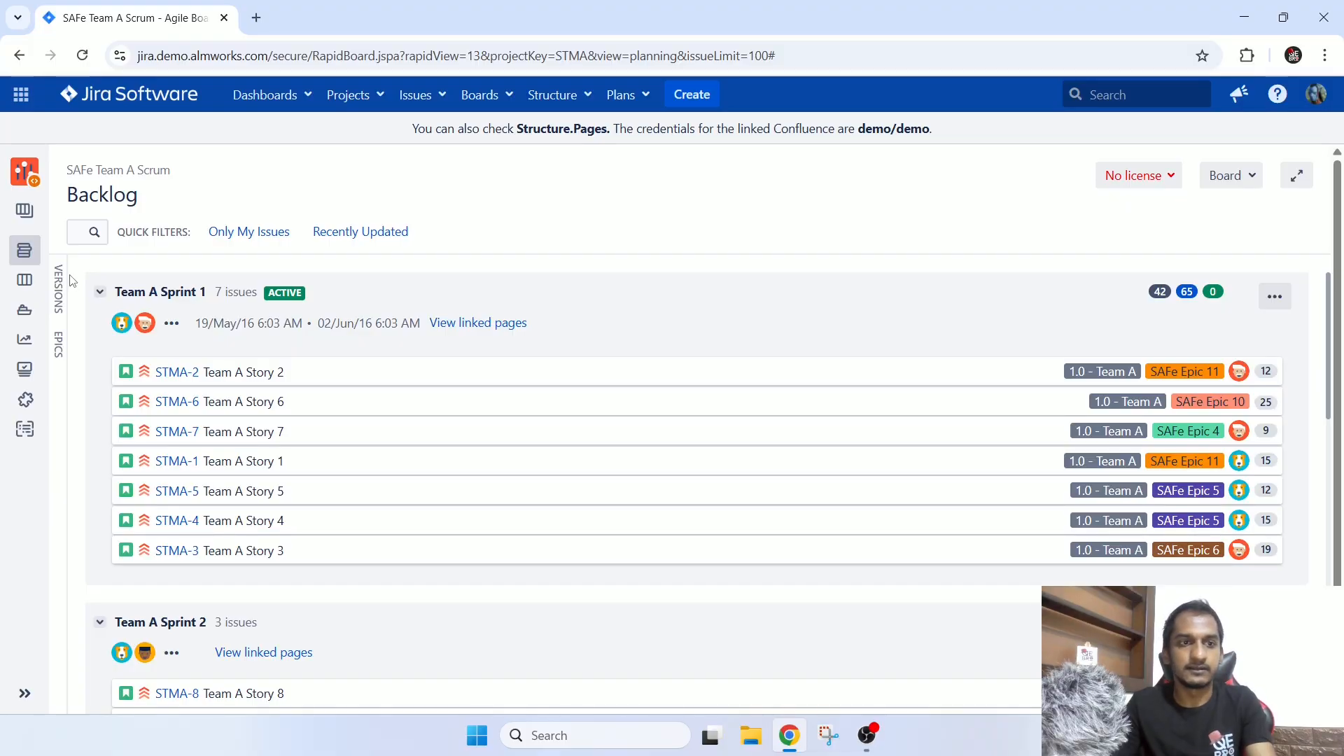
pyautogui.click(32, 284)
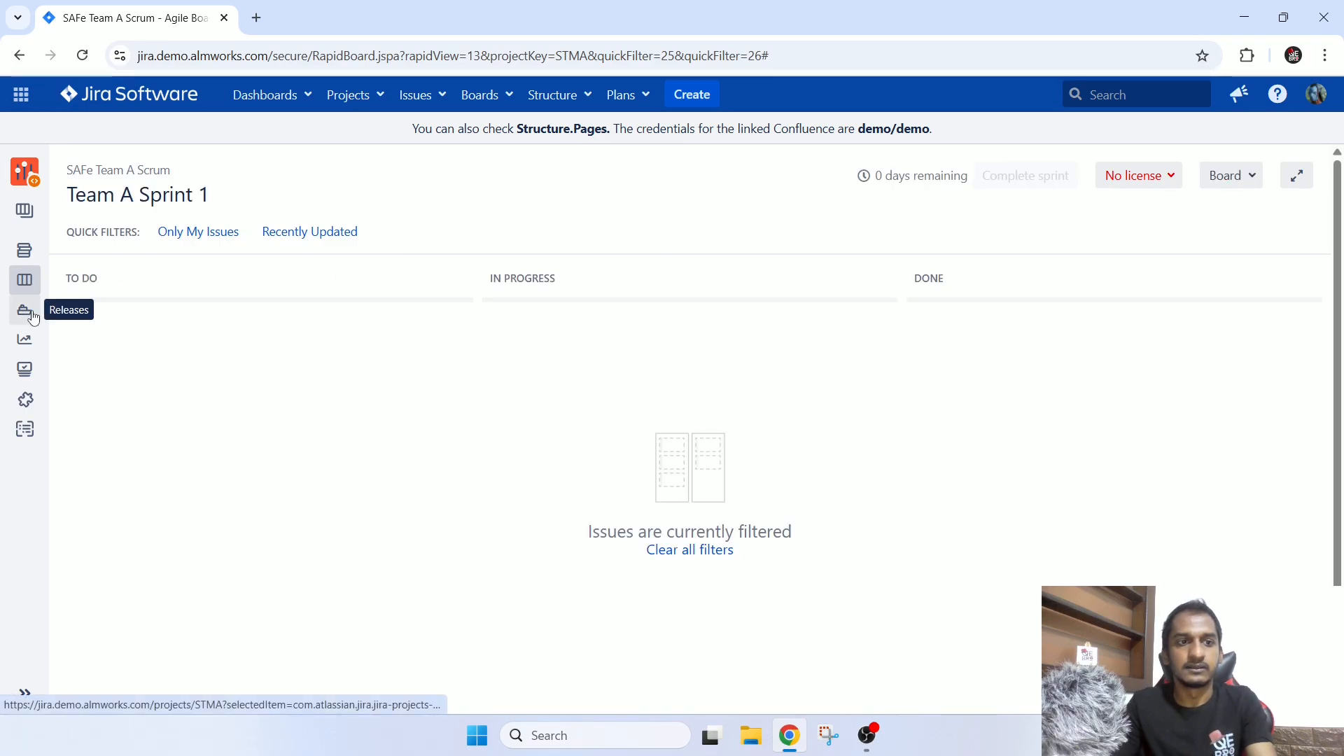
pyautogui.moveTo(35, 191)
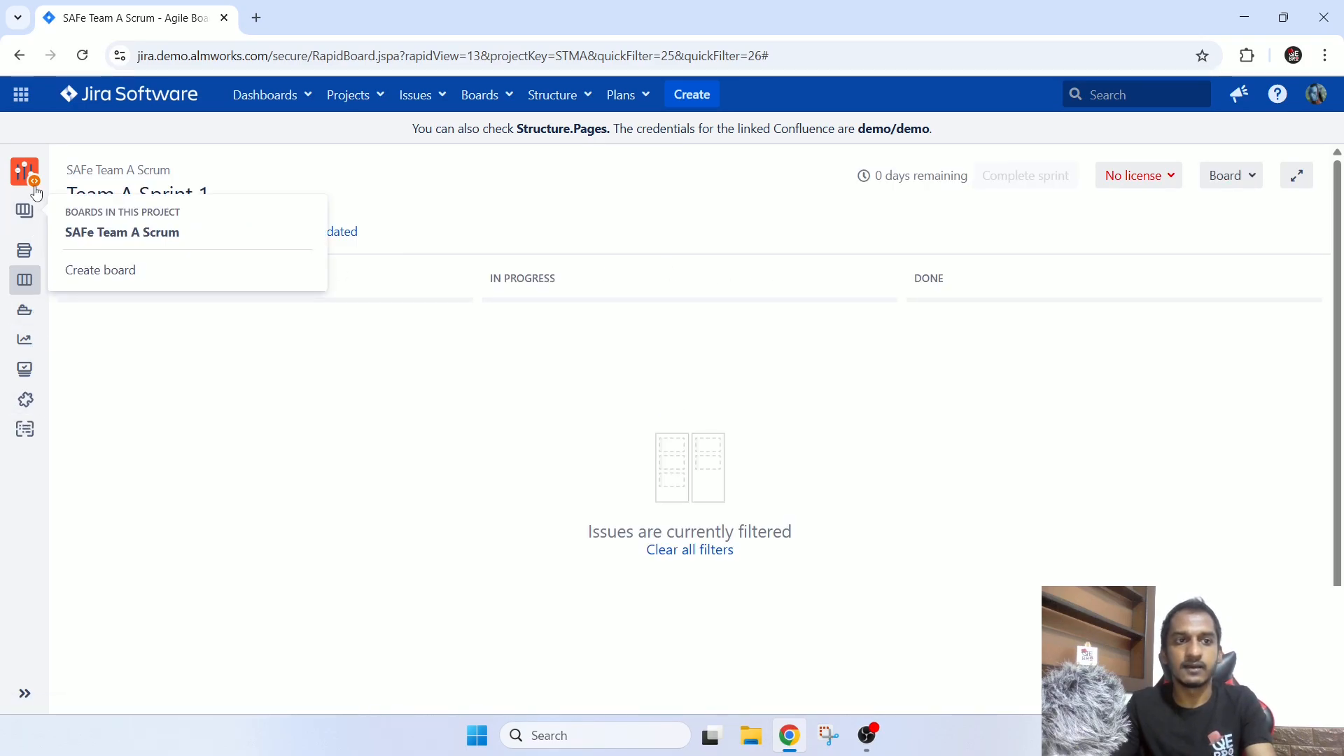
# Open the QA Project from the list of all projects and look through the details of its first open issue.
pyautogui.click(348, 102)
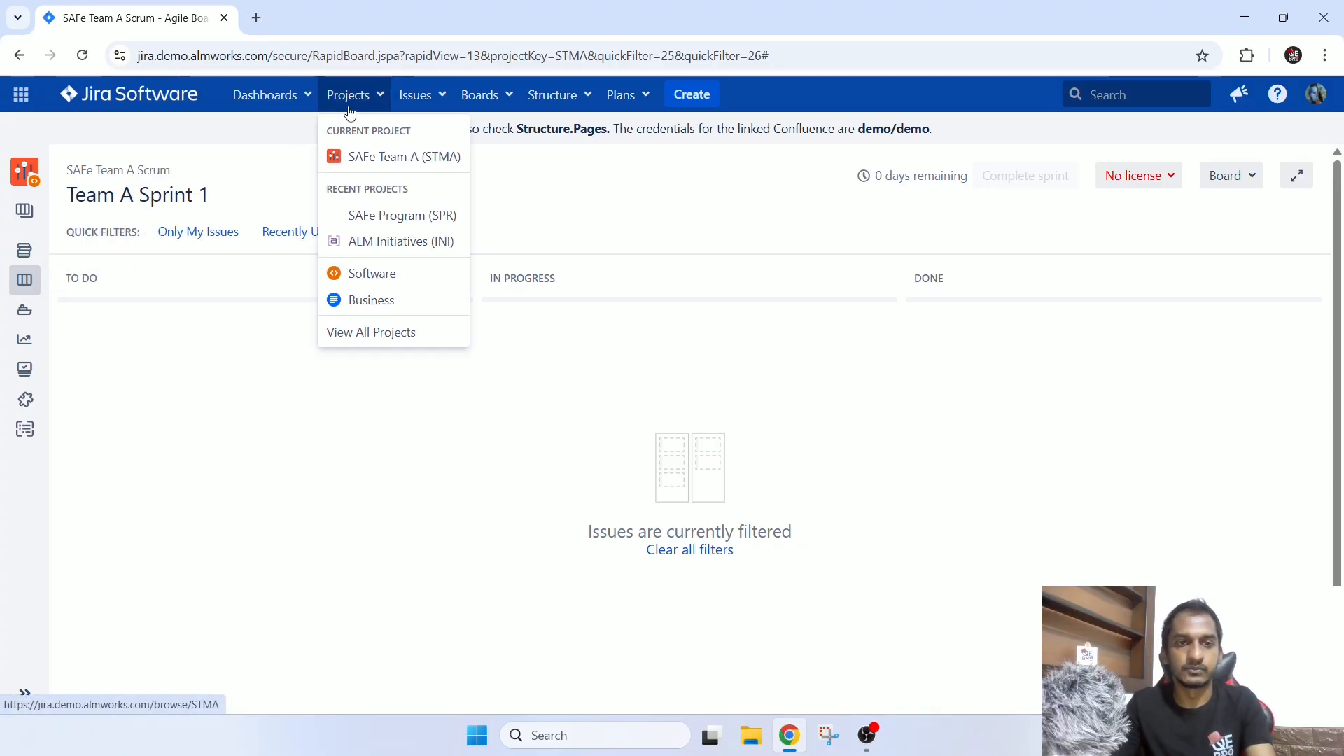
pyautogui.click(373, 333)
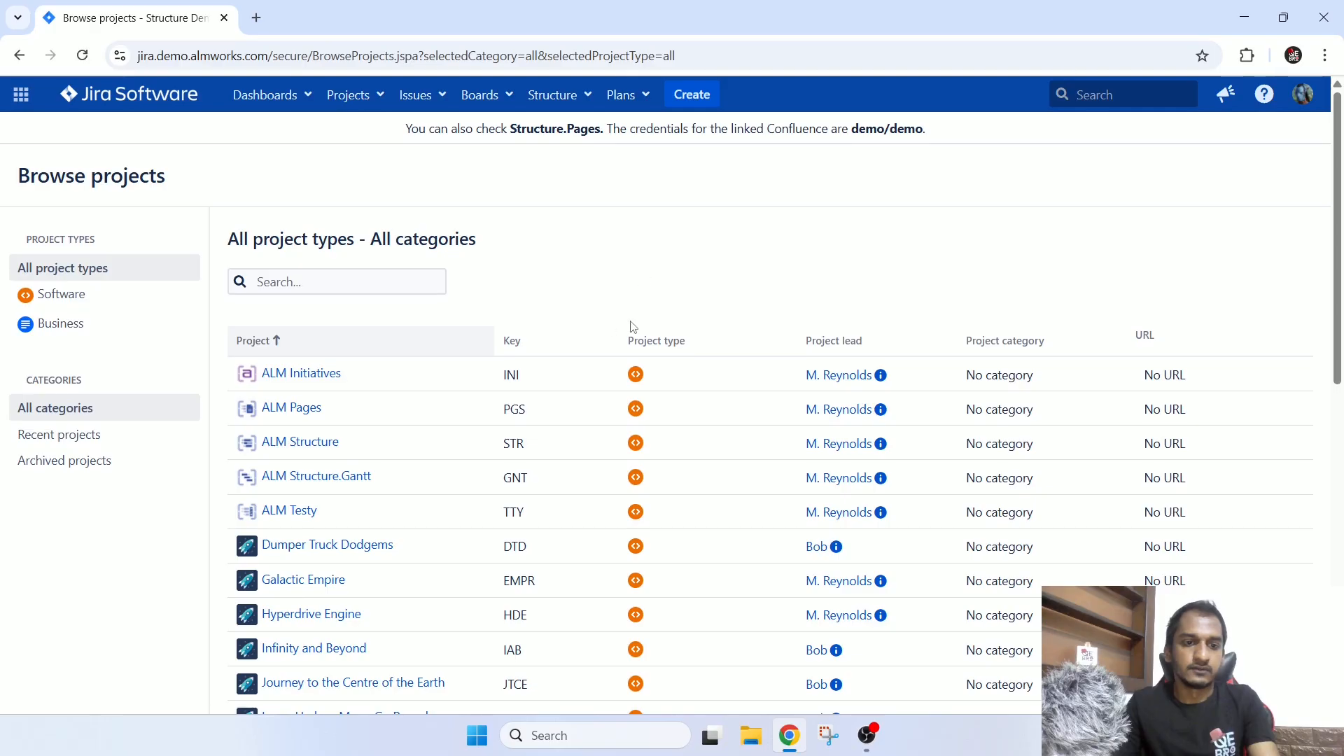
pyautogui.scroll(-5, 599, 331)
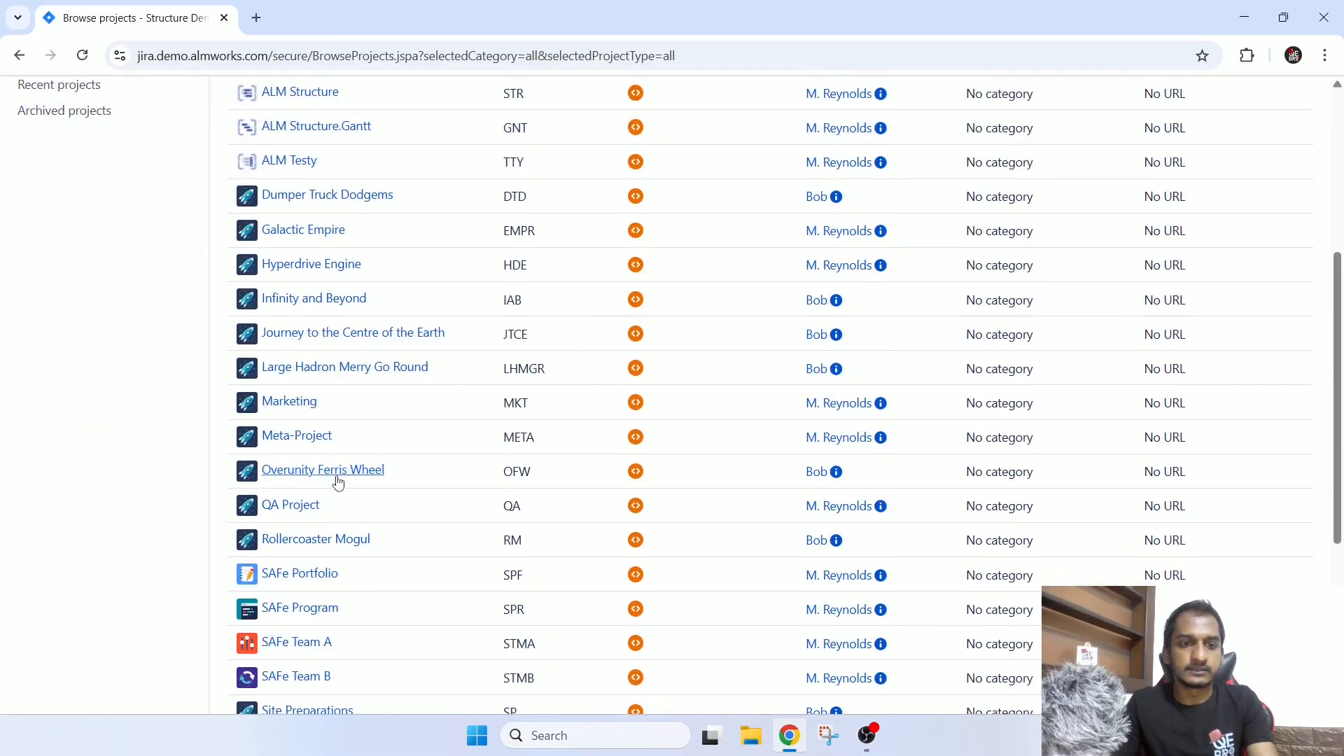
pyautogui.click(303, 507)
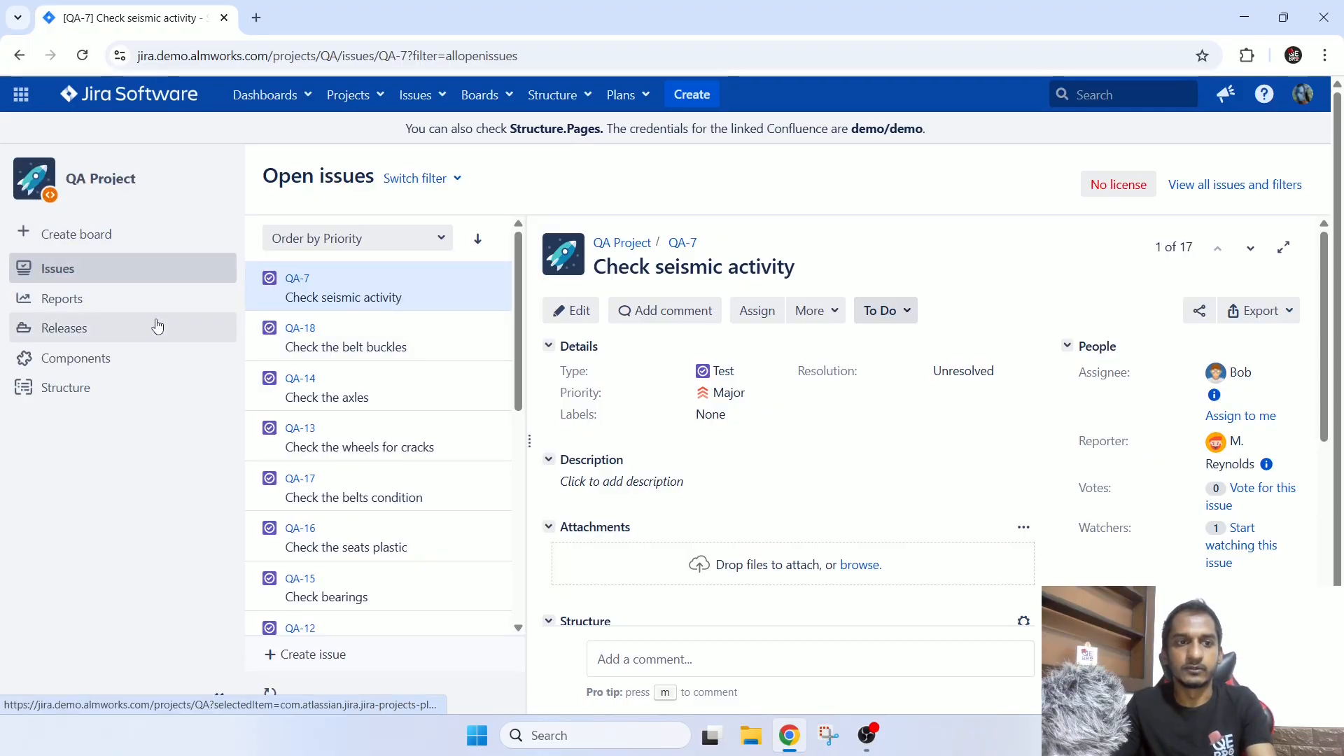
pyautogui.scroll(-6, 940, 363)
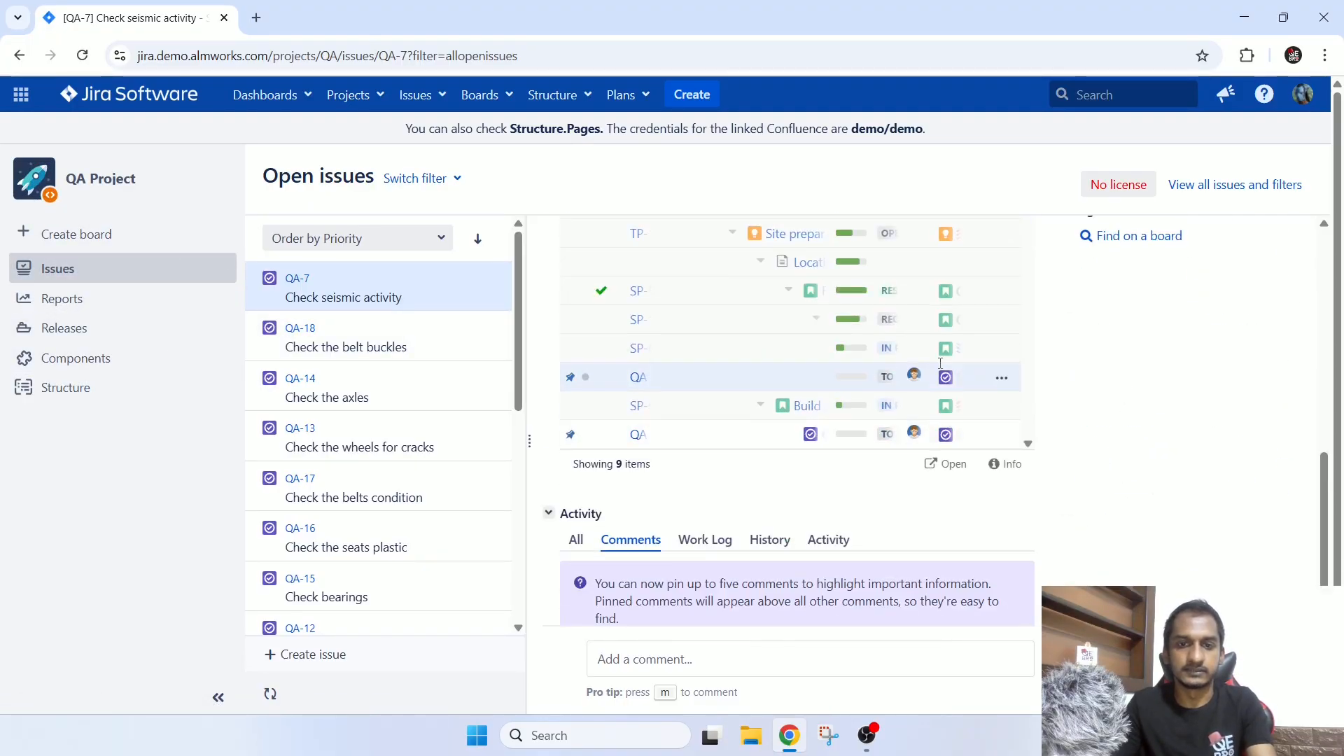
pyautogui.scroll(6, 940, 363)
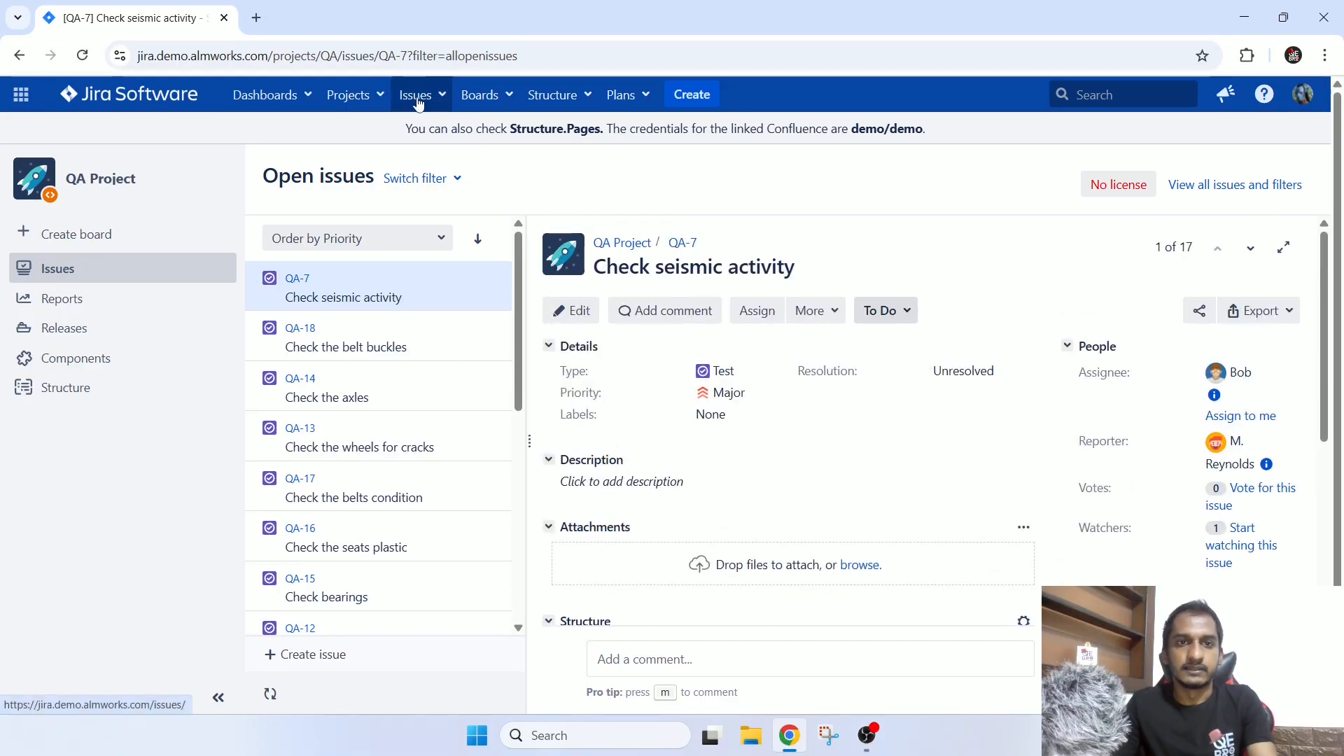
# Open the list of all boards and browse the available Scrum and Kanban boards.
pyautogui.click(442, 109)
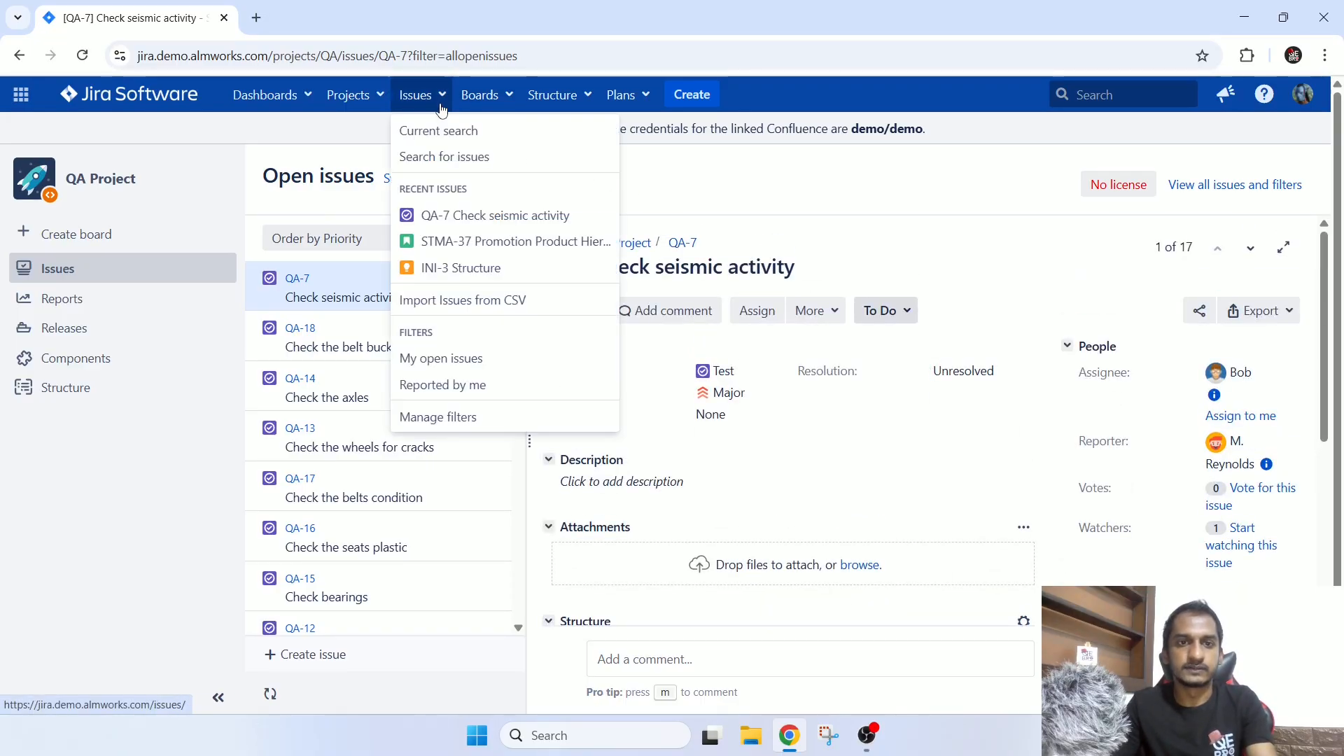
pyautogui.moveTo(483, 104)
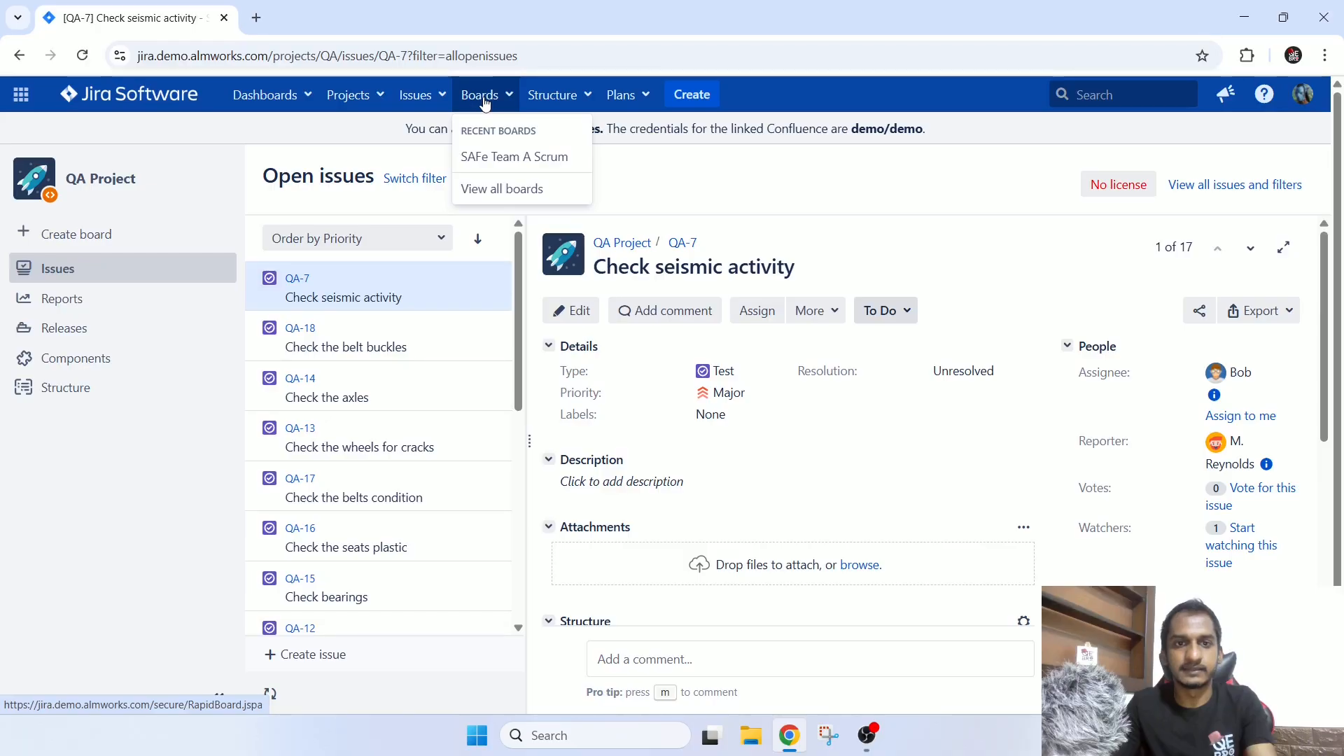
pyautogui.click(488, 191)
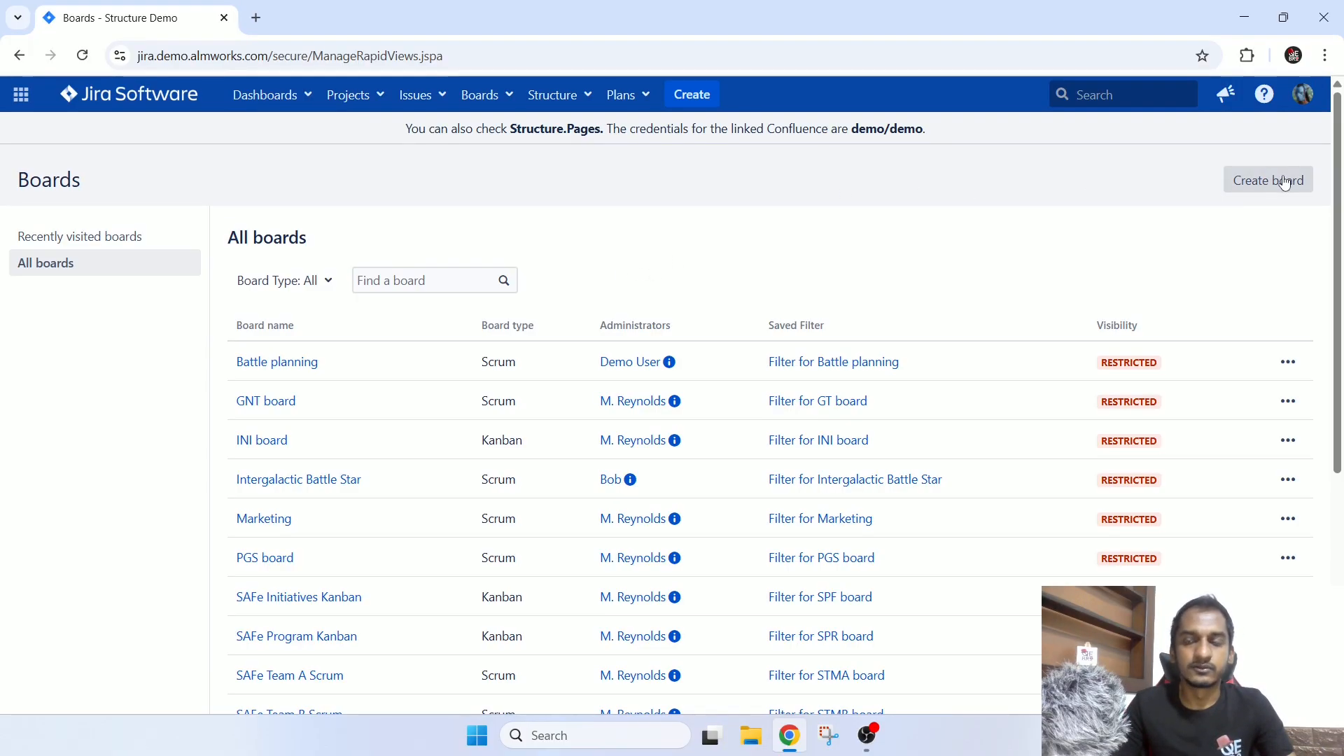
pyautogui.scroll(-5, 861, 249)
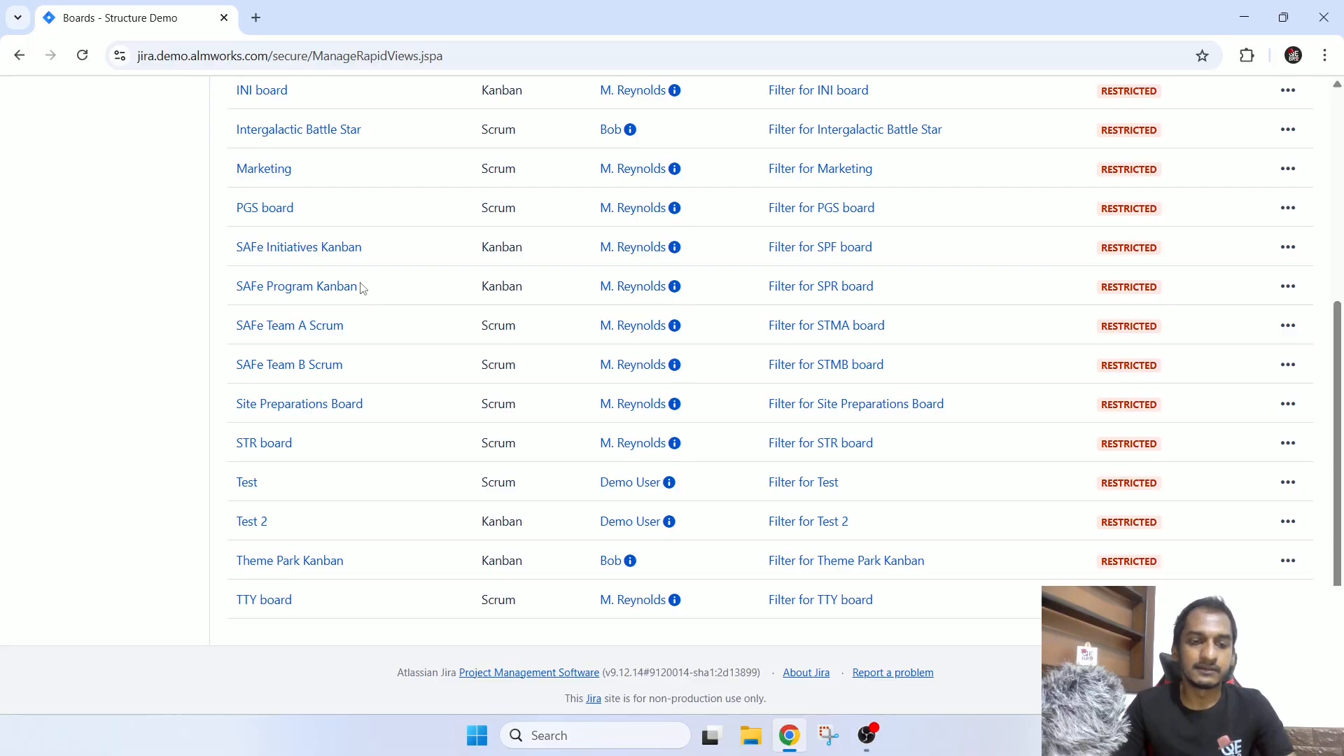
pyautogui.scroll(-1, 364, 290)
pyautogui.scroll(2, 309, 510)
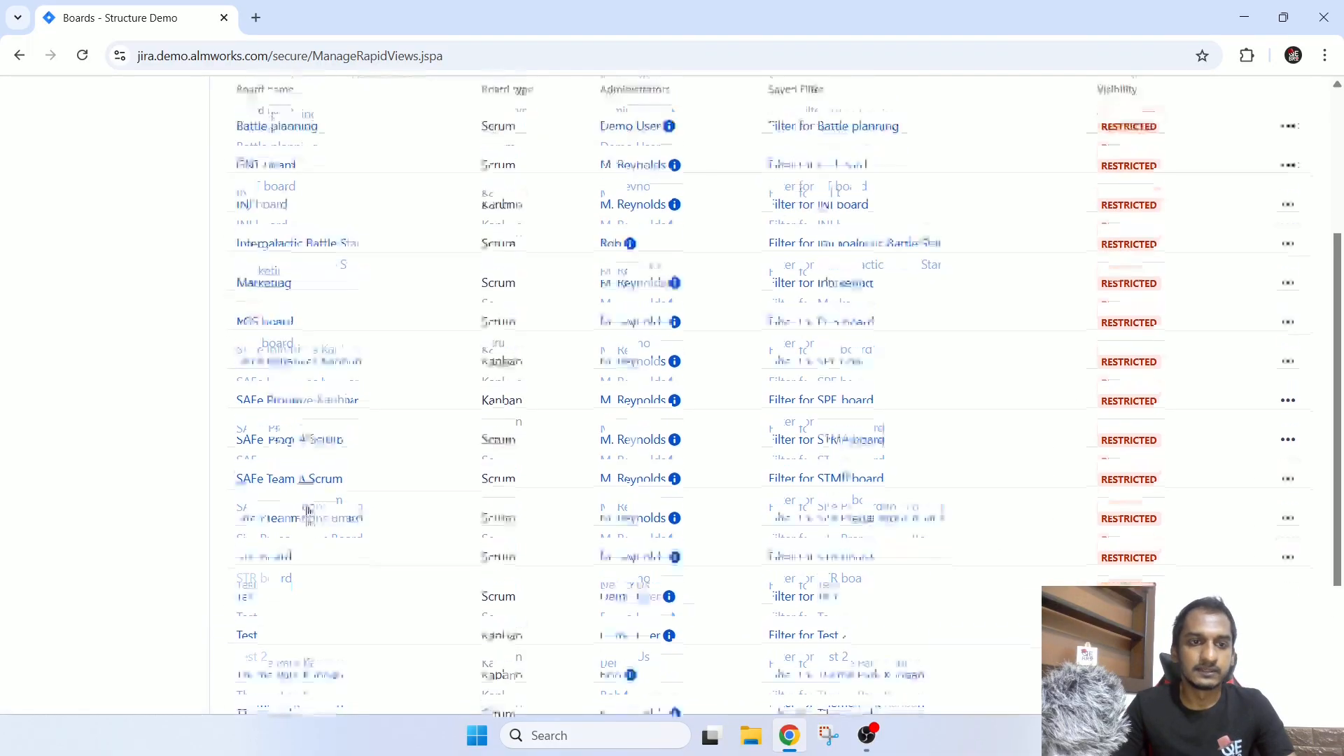
pyautogui.scroll(-3, 307, 512)
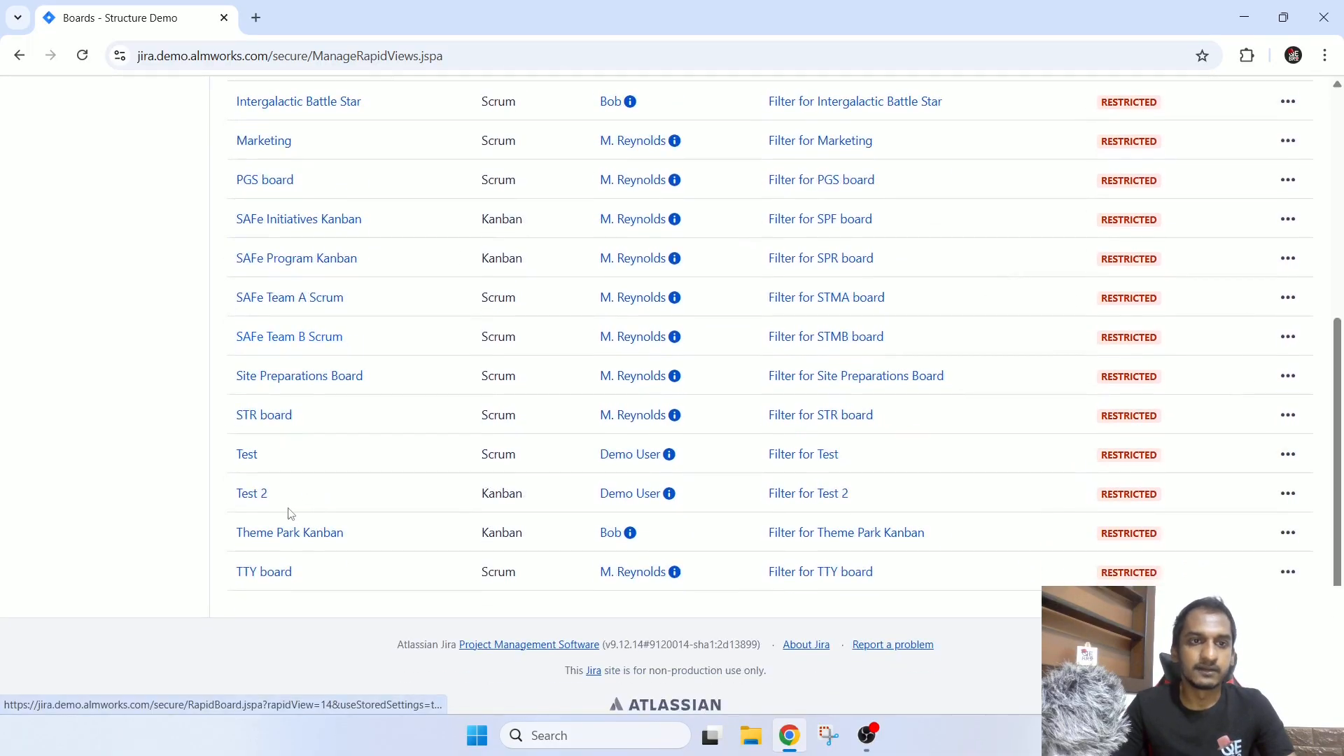
# Open the Test 2 Kanban board and examine its To Do, In Progress and Done columns.
pyautogui.click(254, 495)
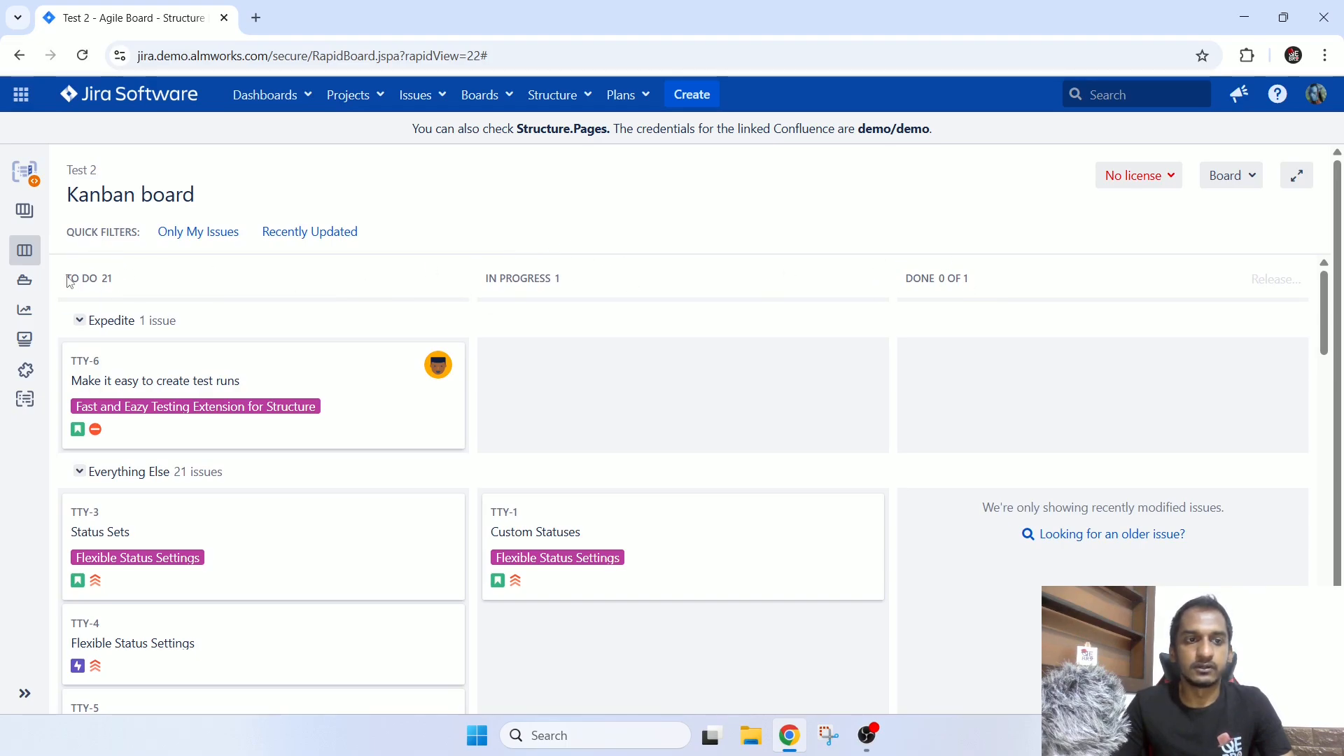
pyautogui.moveTo(68, 279); pyautogui.dragTo(120, 282)
pyautogui.moveTo(487, 279); pyautogui.dragTo(549, 279)
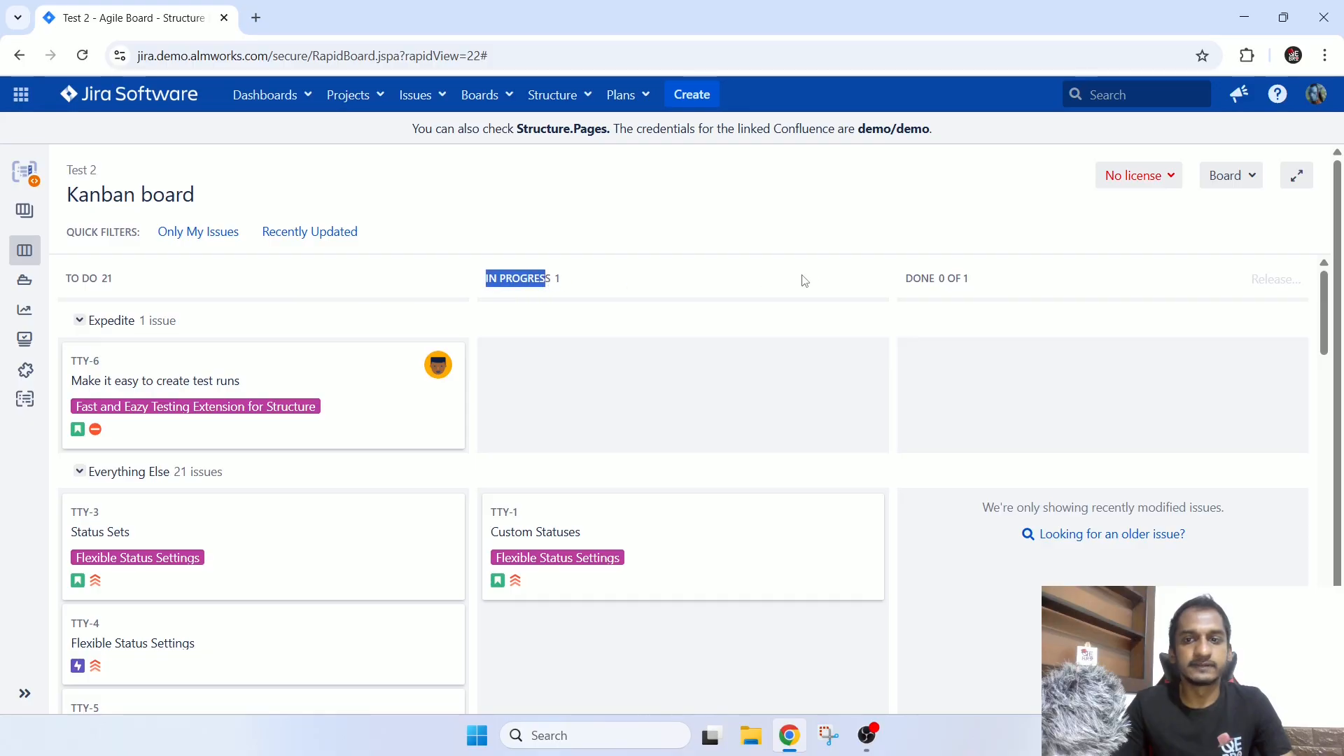
pyautogui.moveTo(882, 286); pyautogui.dragTo(1010, 289)
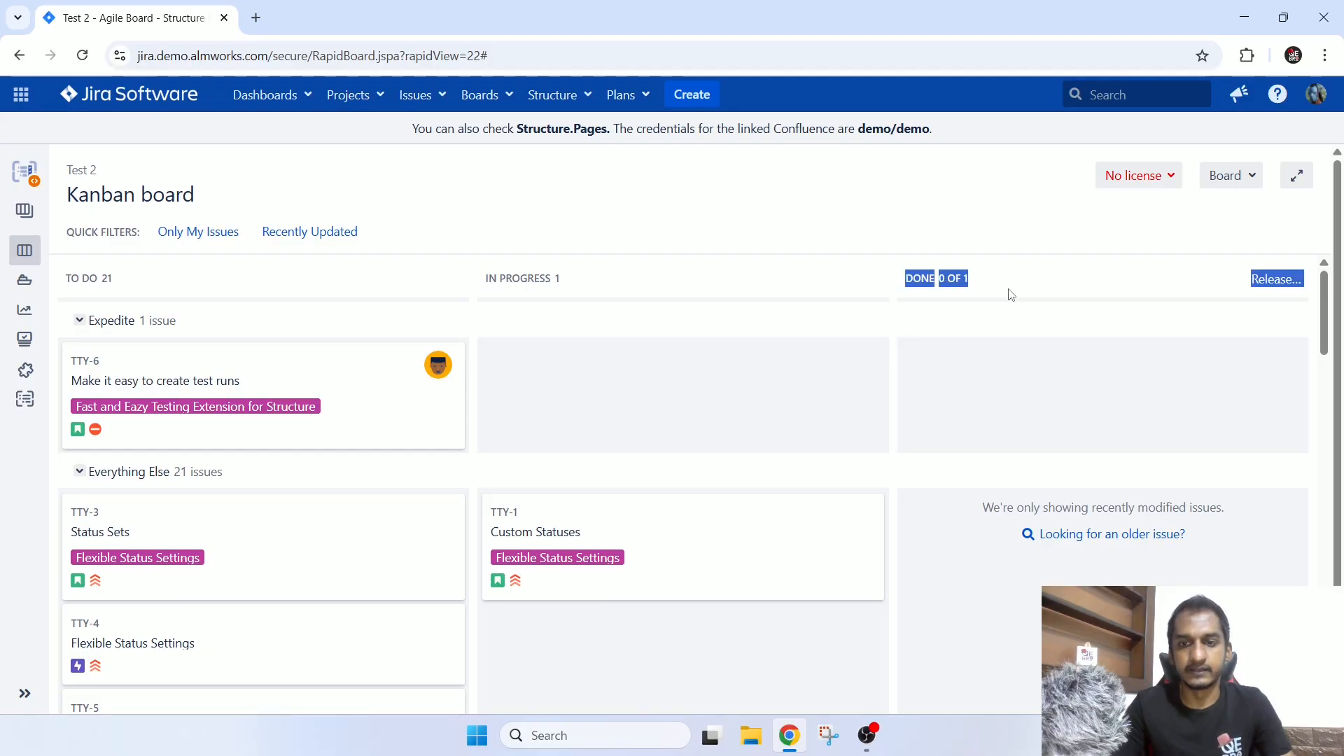
pyautogui.click(1010, 274)
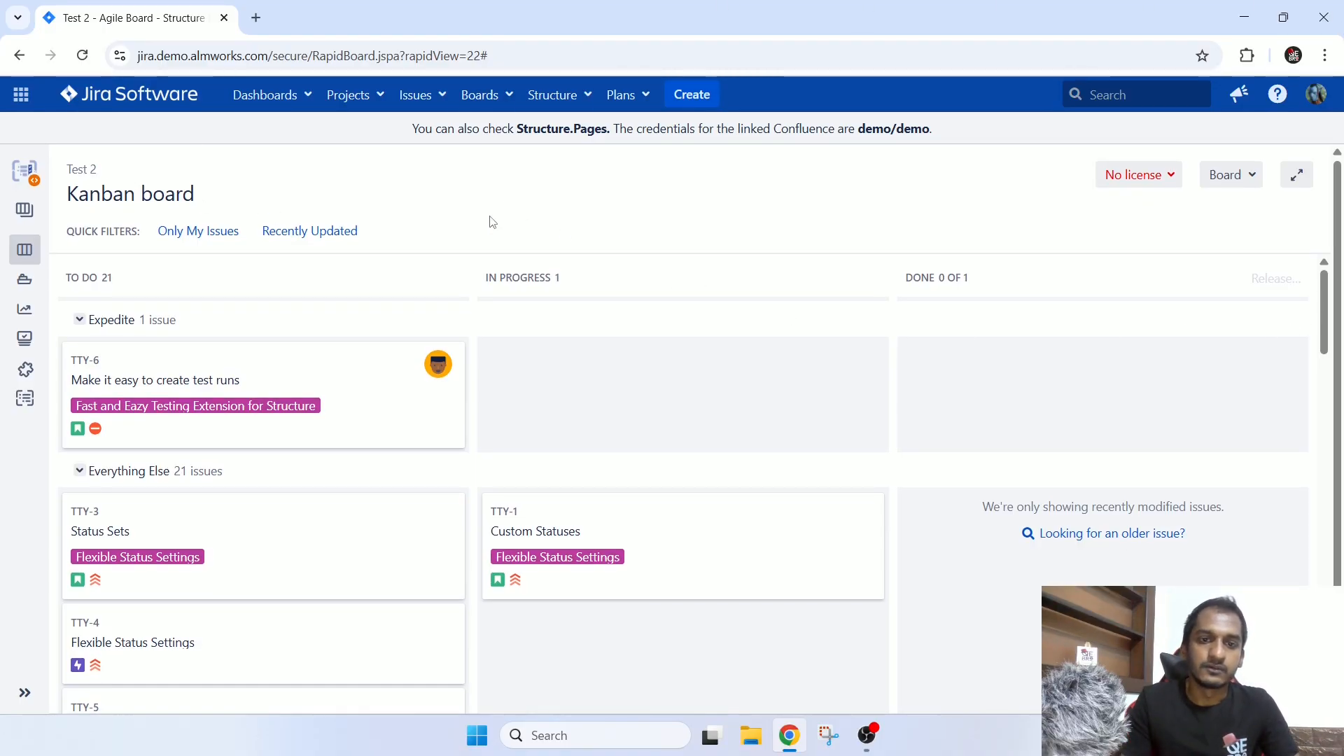
pyautogui.scroll(-3, 837, 314)
pyautogui.scroll(4, 837, 315)
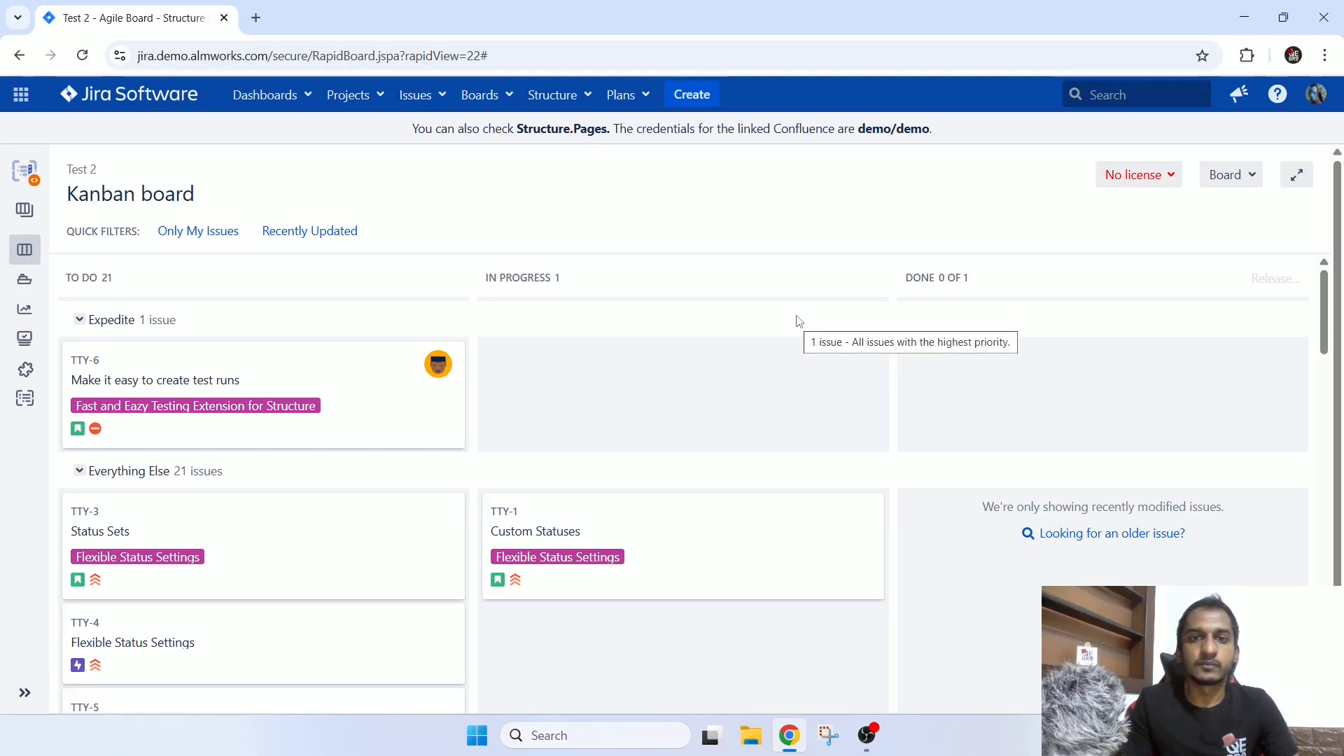
pyautogui.moveTo(25, 258)
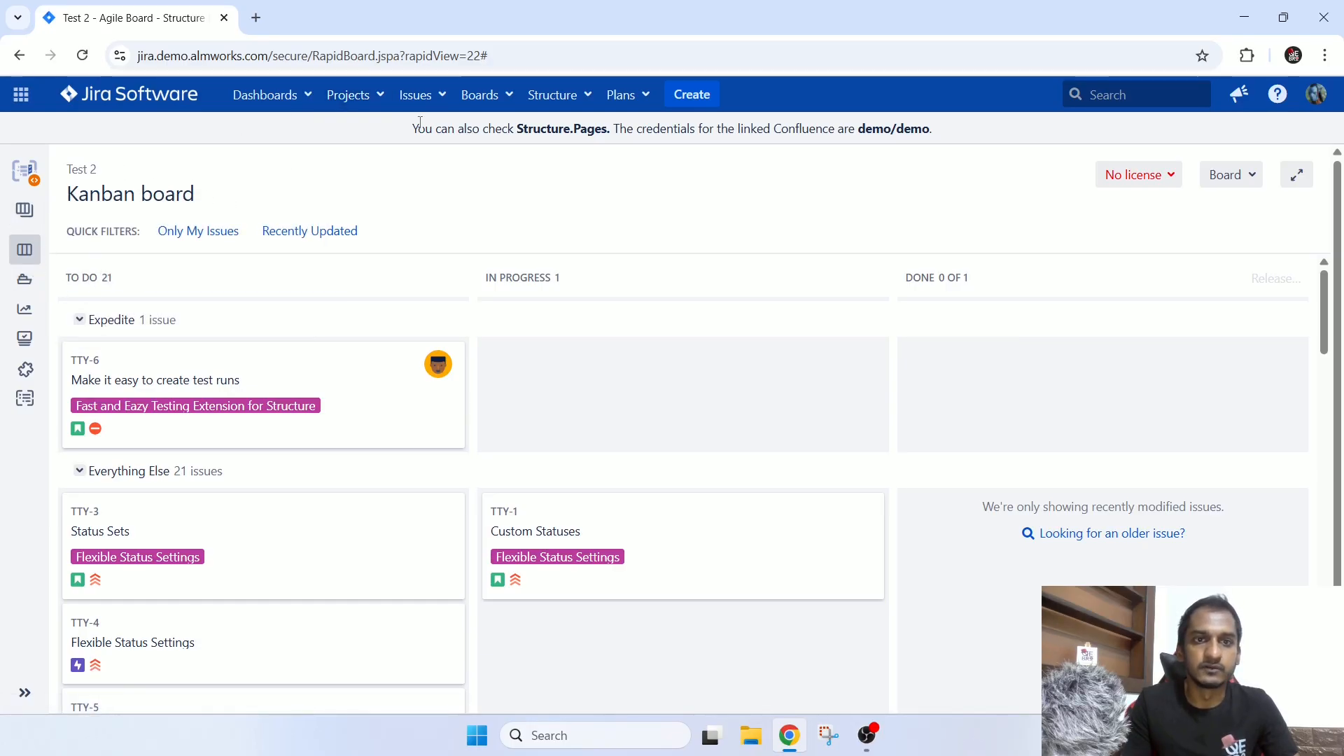
# Open the recently visited SAFe Team A Scrum board and check the start and projected end dates of Team A Sprint 1.
pyautogui.click(482, 95)
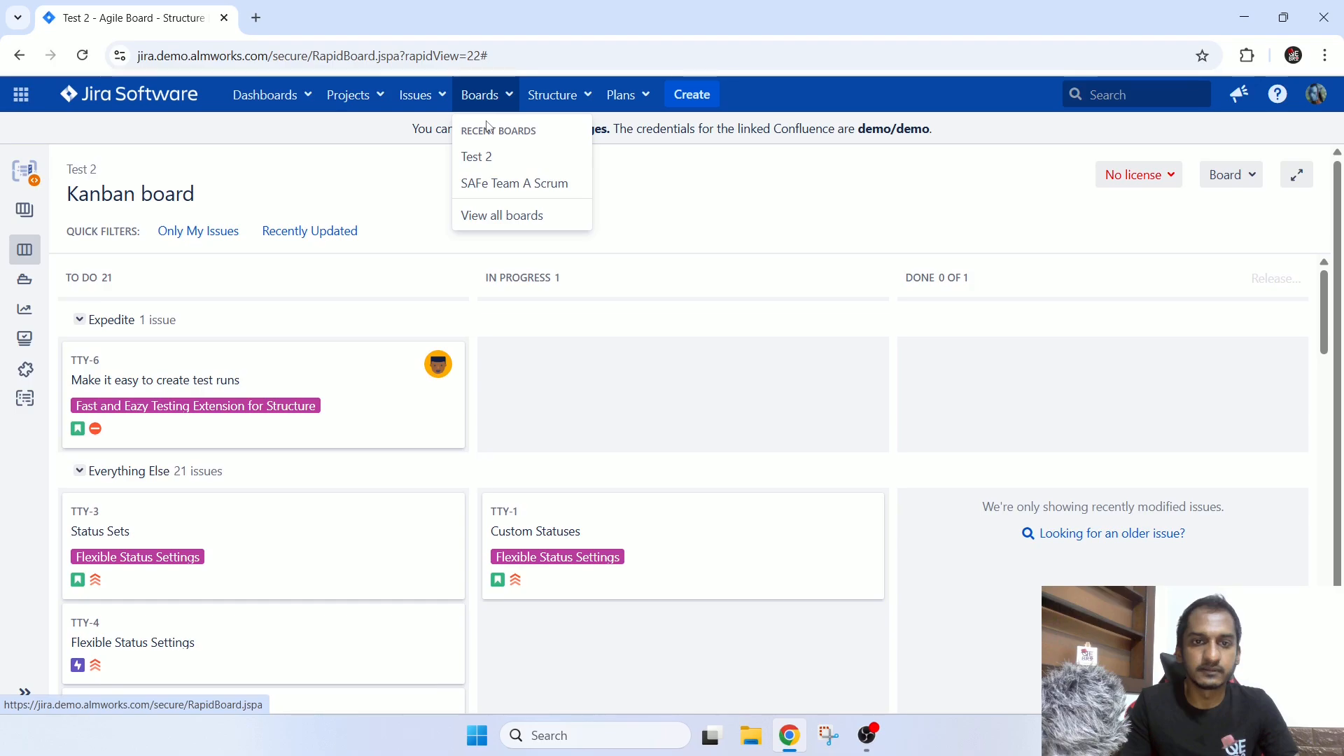
pyautogui.click(490, 183)
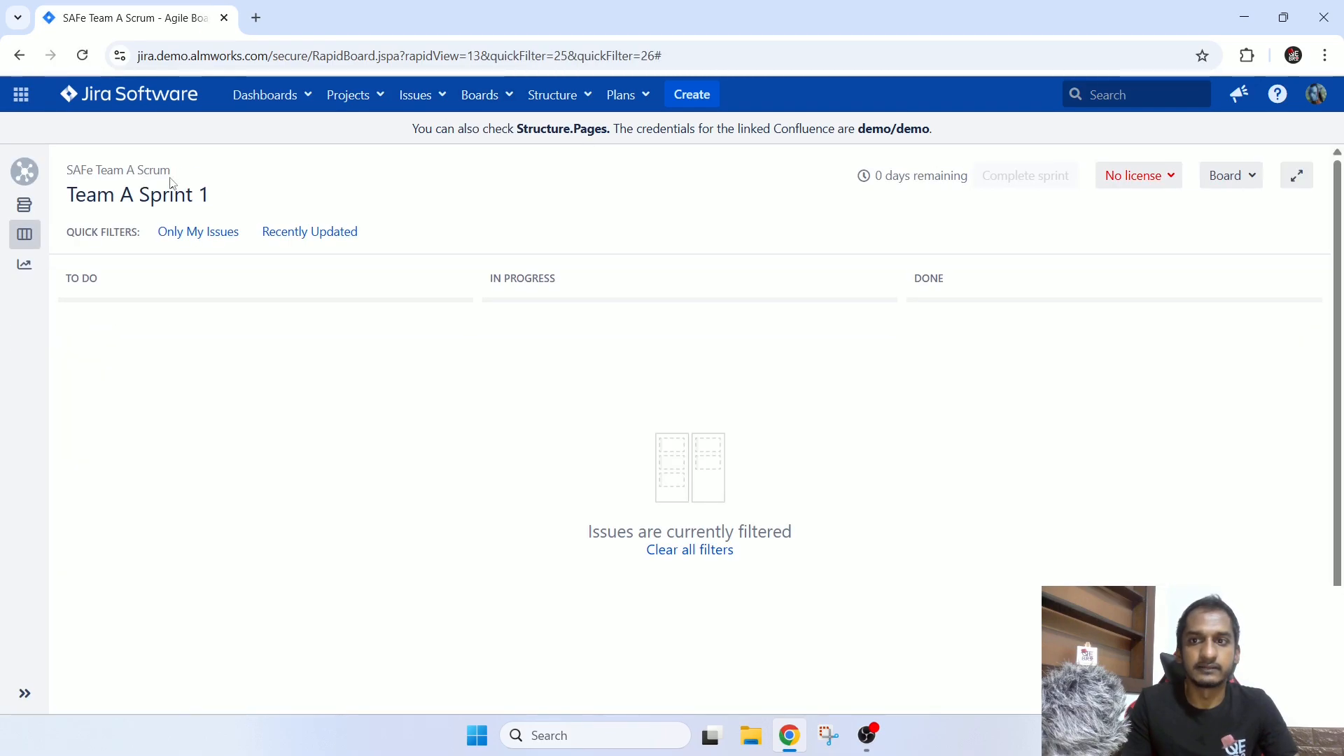
pyautogui.moveTo(903, 184)
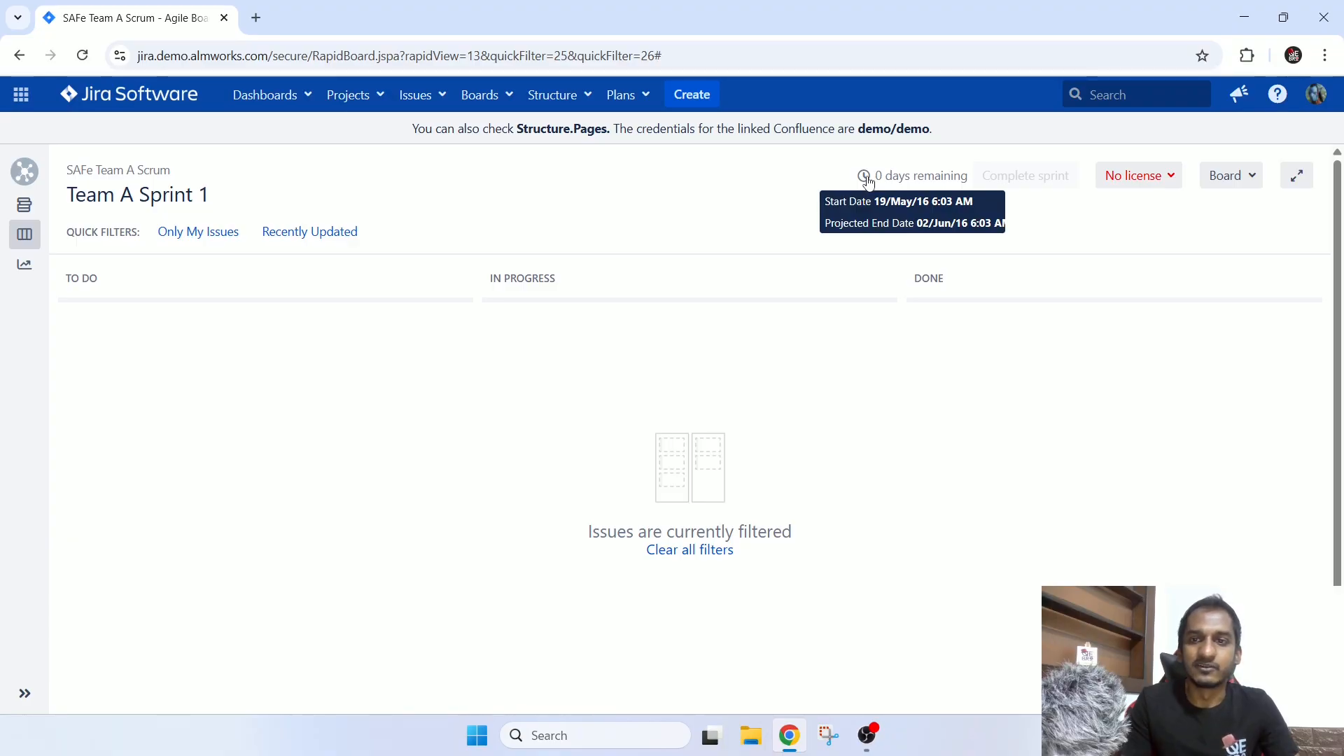
# Return to the list of all boards, start creating an Agile board, and compare the Scrum and Kanban descriptions.
pyautogui.click(480, 95)
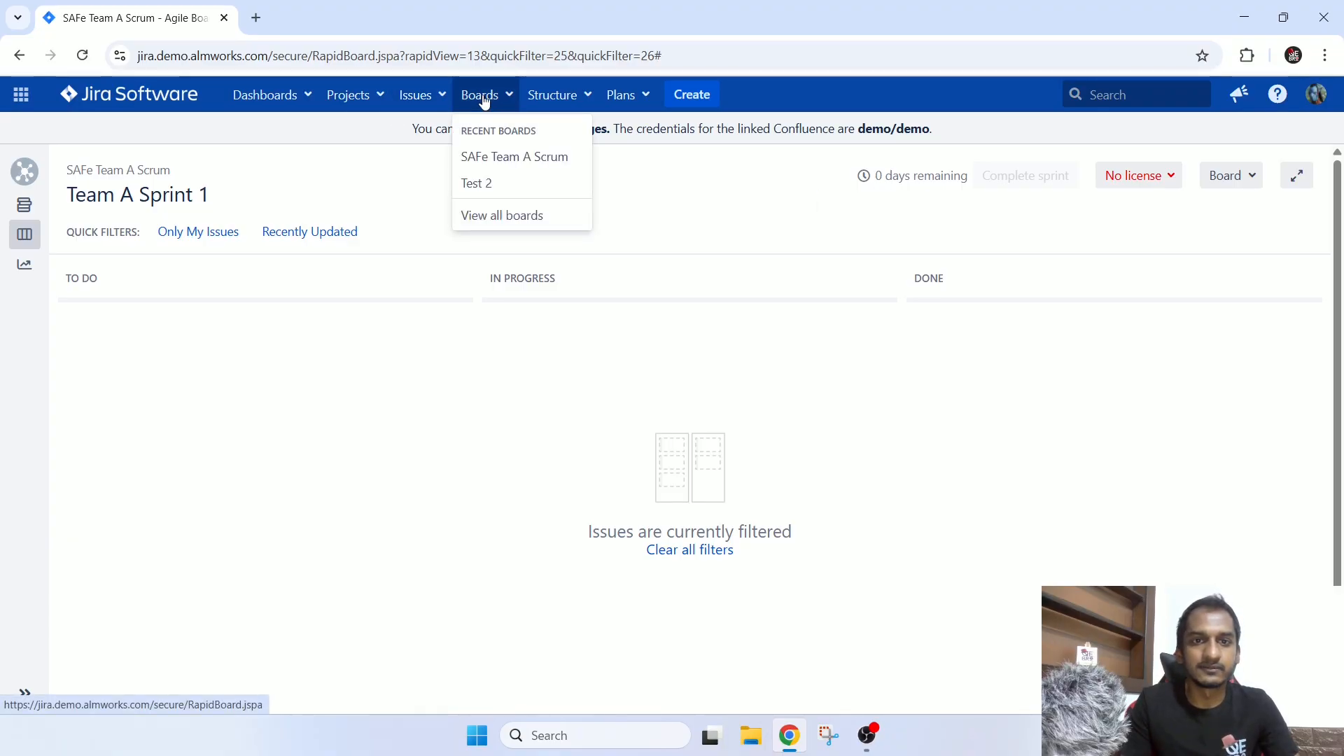
pyautogui.click(492, 213)
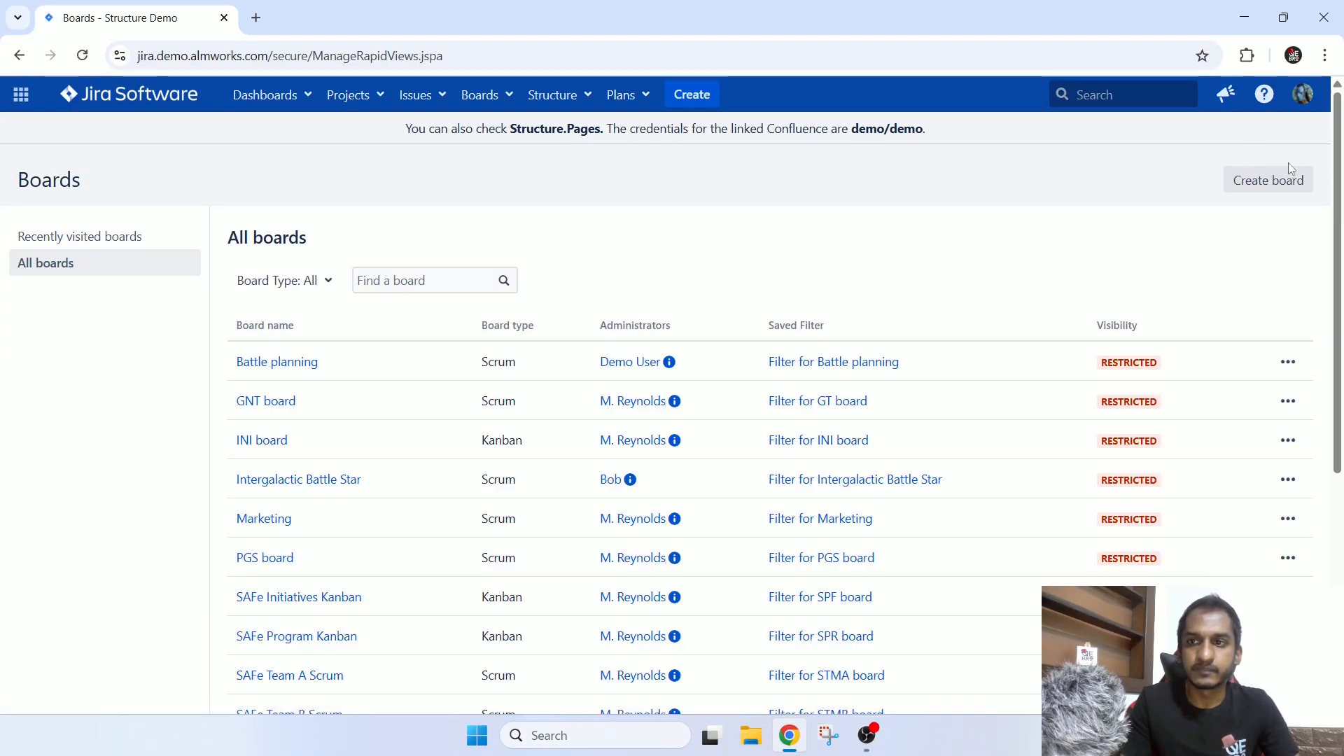
pyautogui.click(1281, 180)
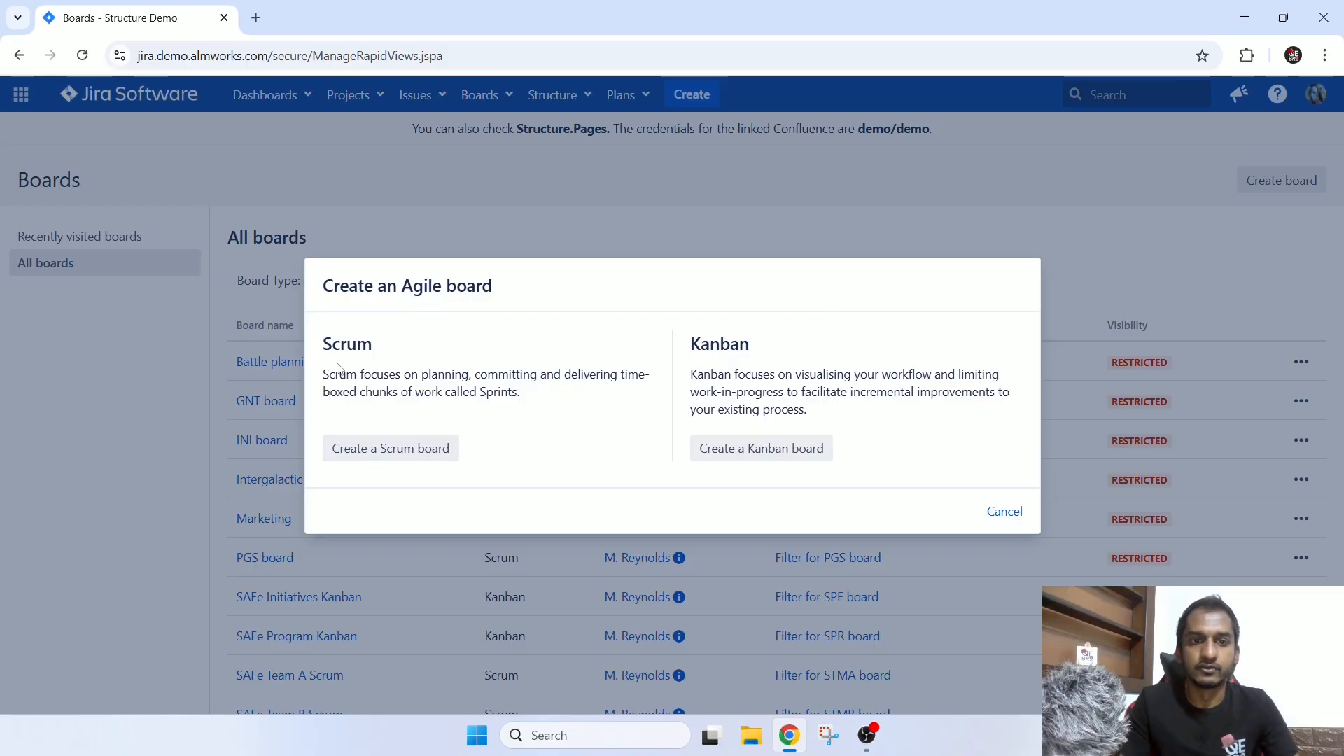
pyautogui.moveTo(323, 347); pyautogui.dragTo(393, 349)
pyautogui.moveTo(690, 344); pyautogui.dragTo(781, 353)
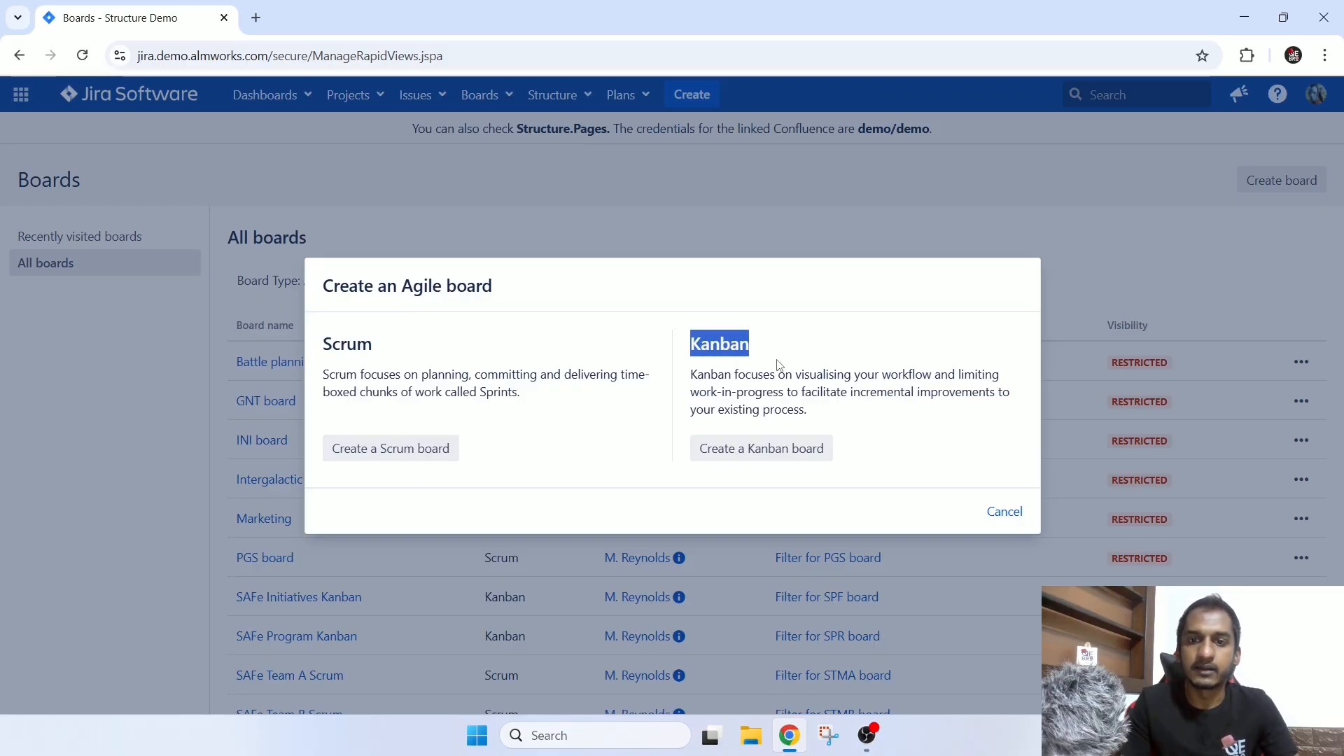
pyautogui.click(779, 366)
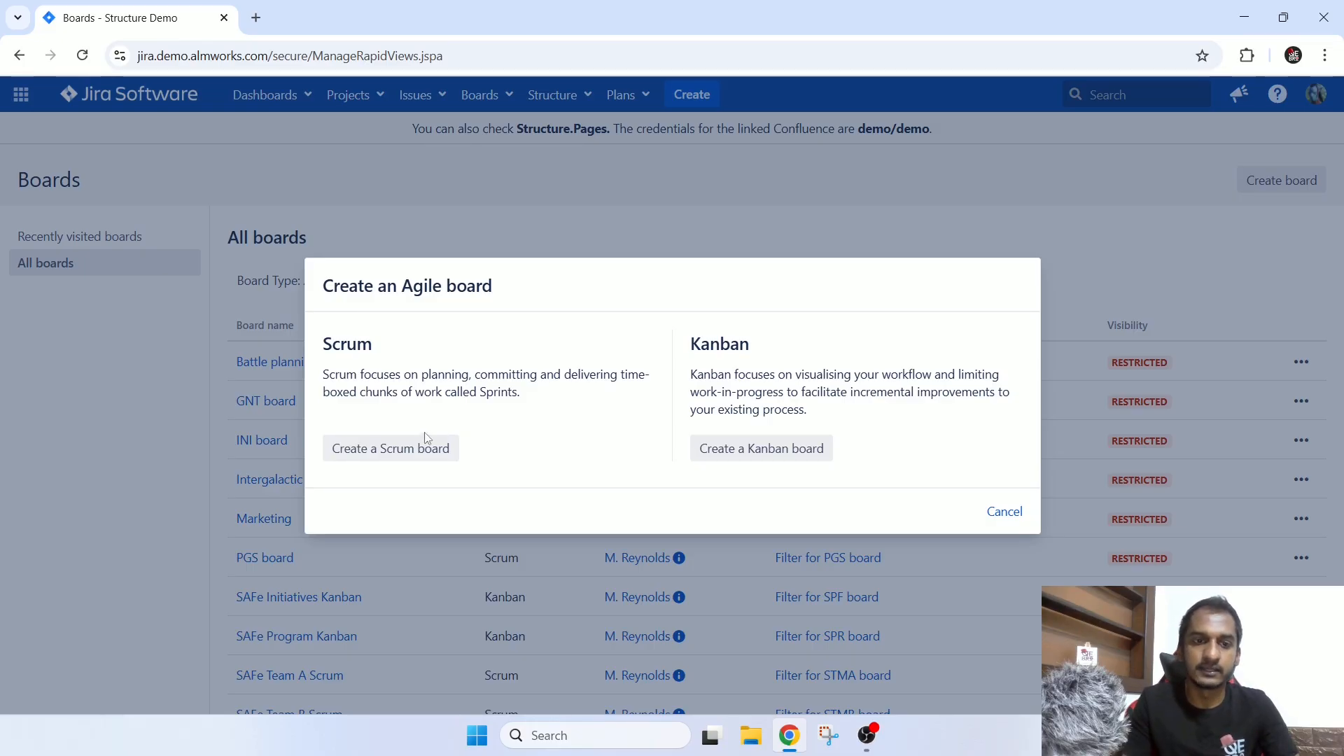
pyautogui.moveTo(332, 344); pyautogui.dragTo(417, 376)
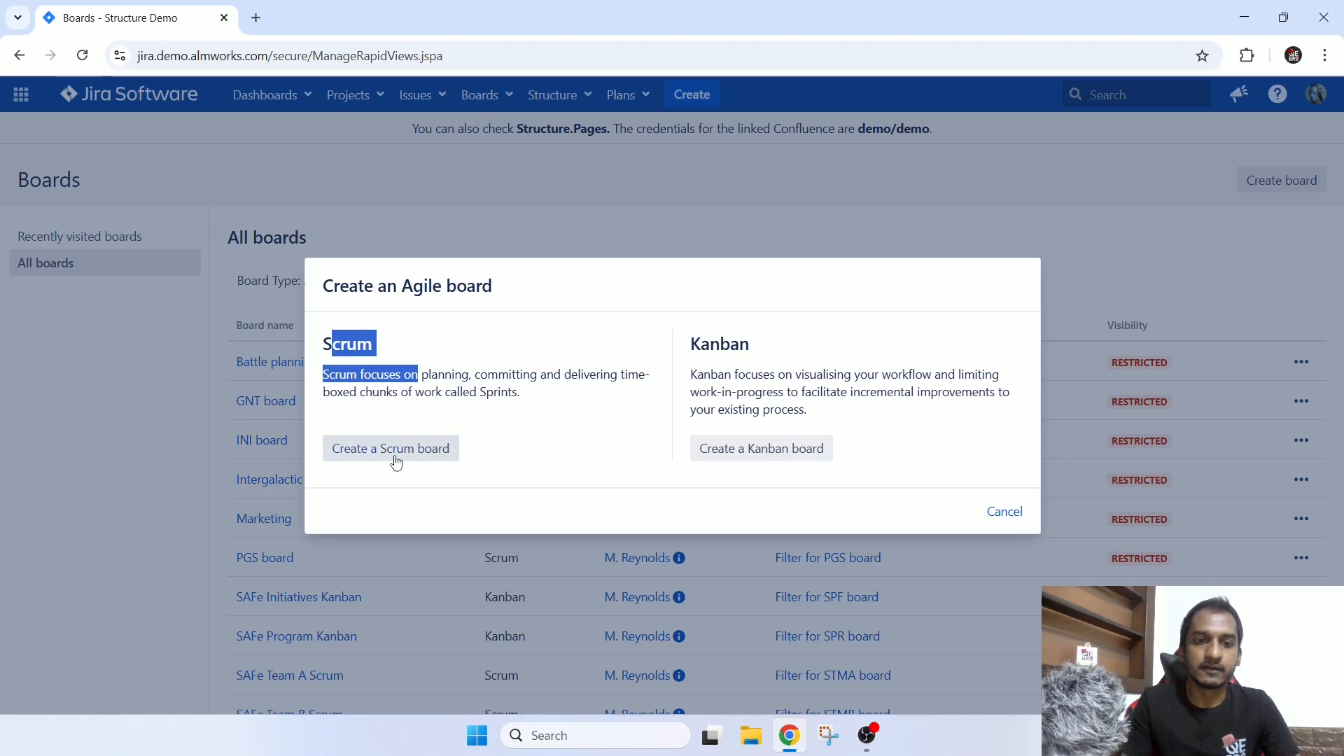
# Create a Scrum board from an existing project, named Team 1 Scrum Board, that includes the SAFe Team A (STMA) project.
pyautogui.click(396, 449)
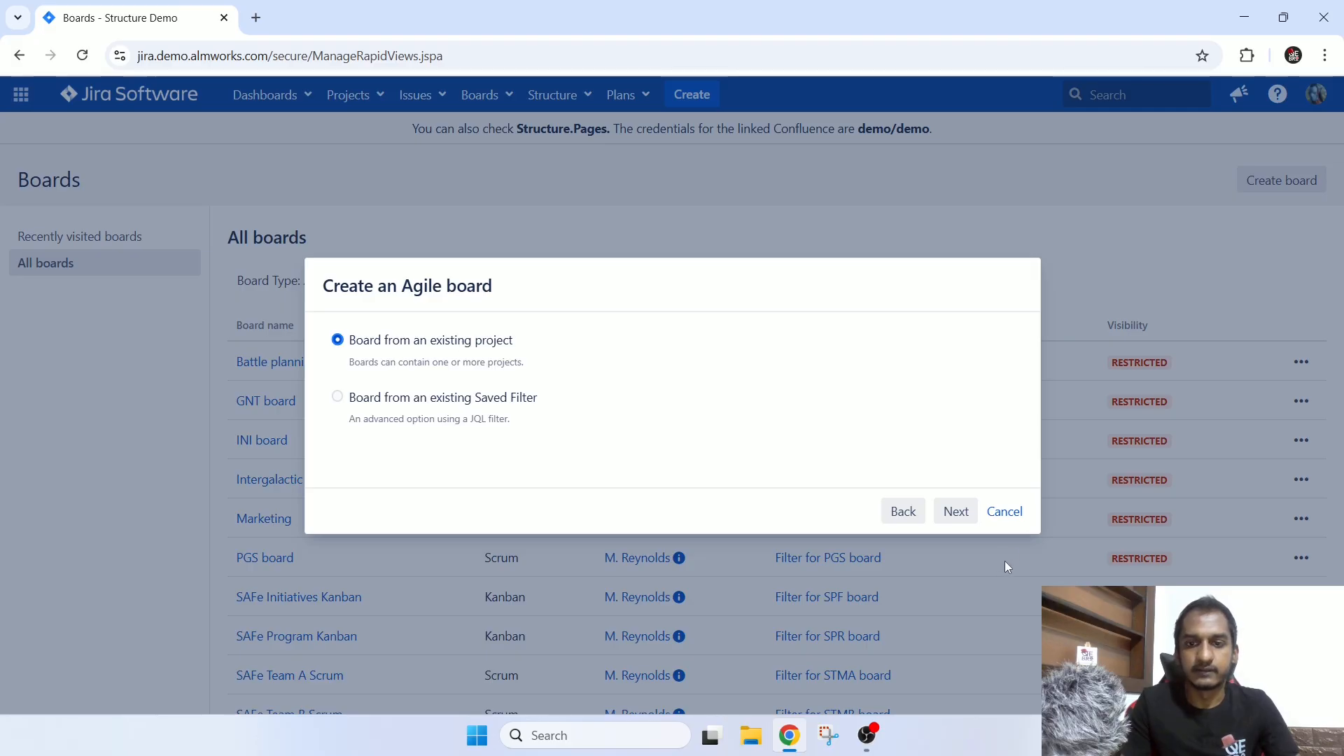
pyautogui.click(956, 512)
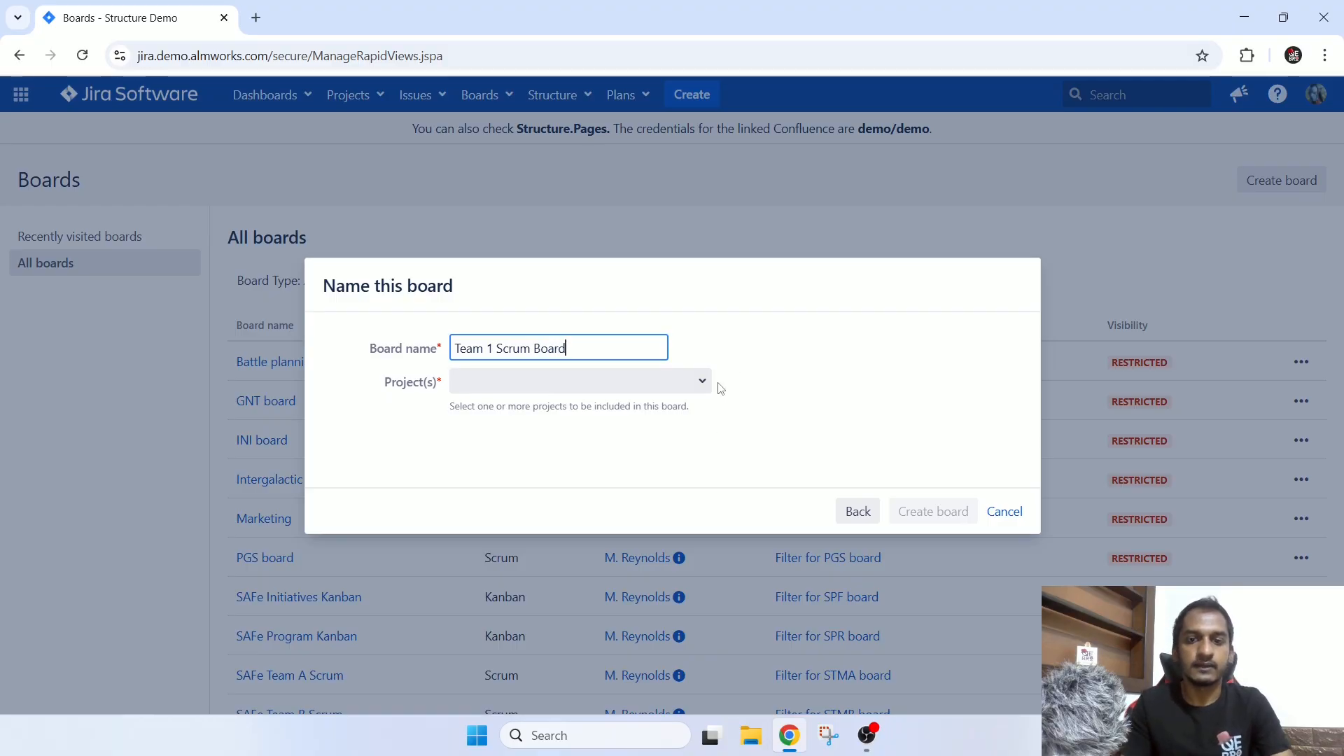
pyautogui.click(695, 381)
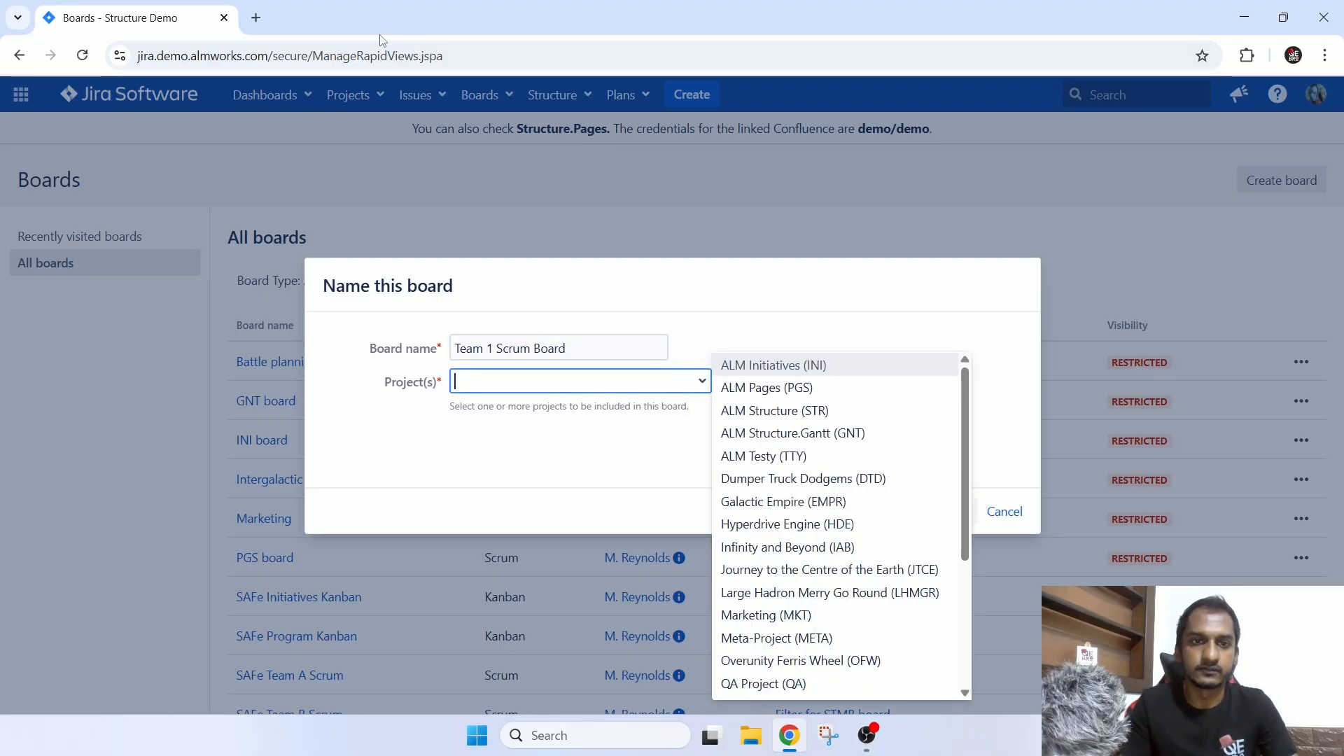
pyautogui.scroll(-4, 913, 543)
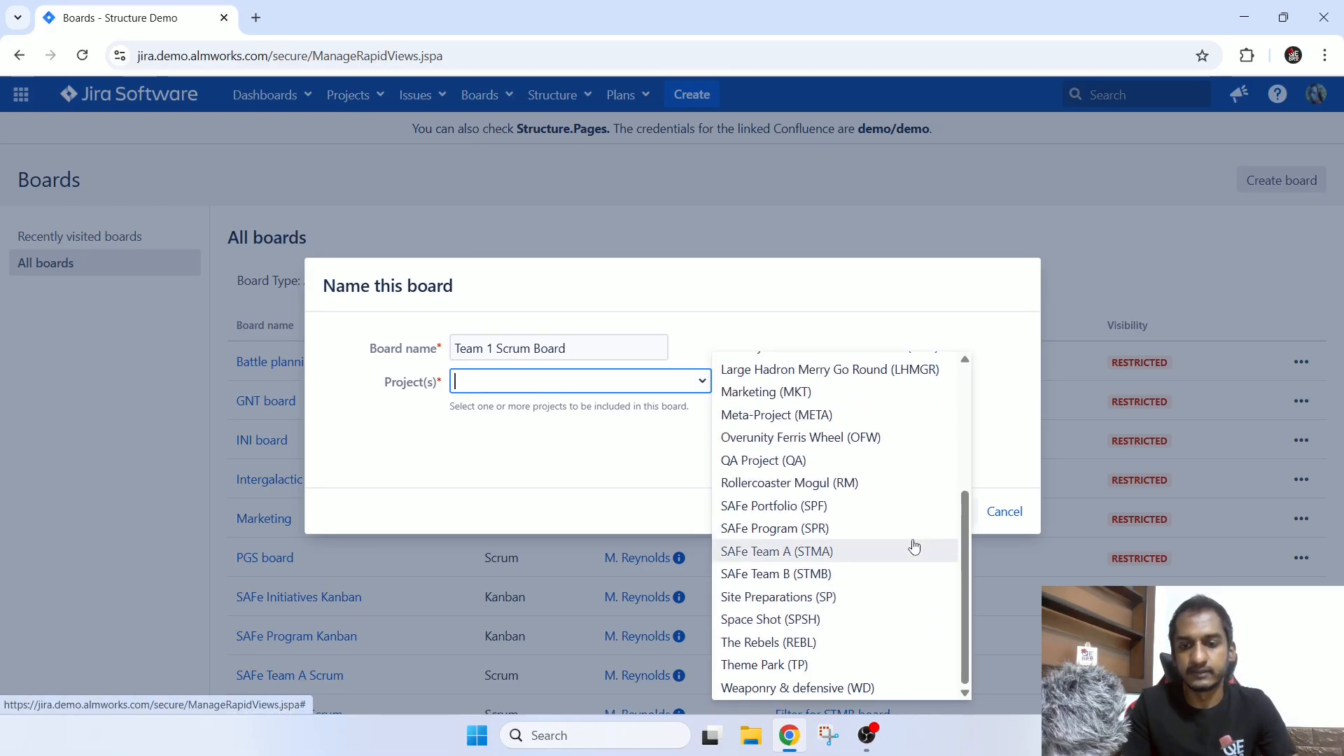
pyautogui.click(770, 551)
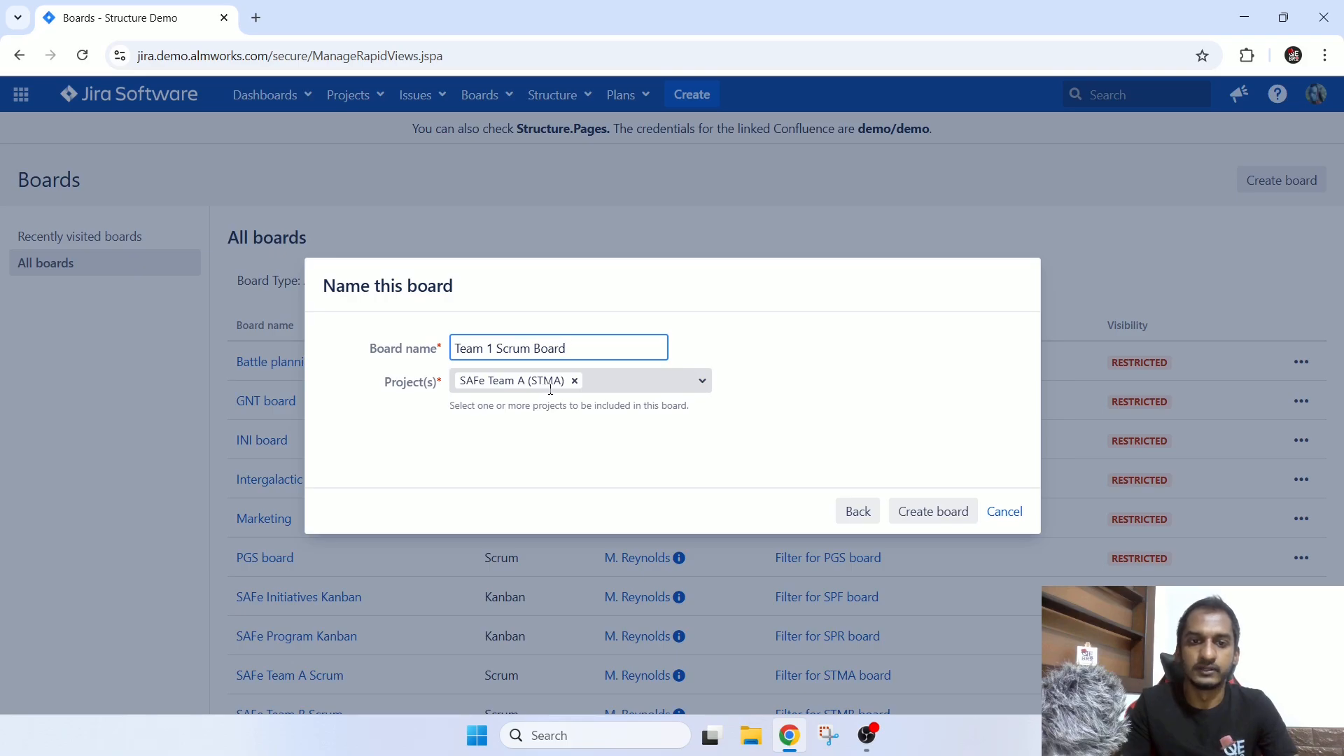
pyautogui.moveTo(586, 348); pyautogui.dragTo(443, 349)
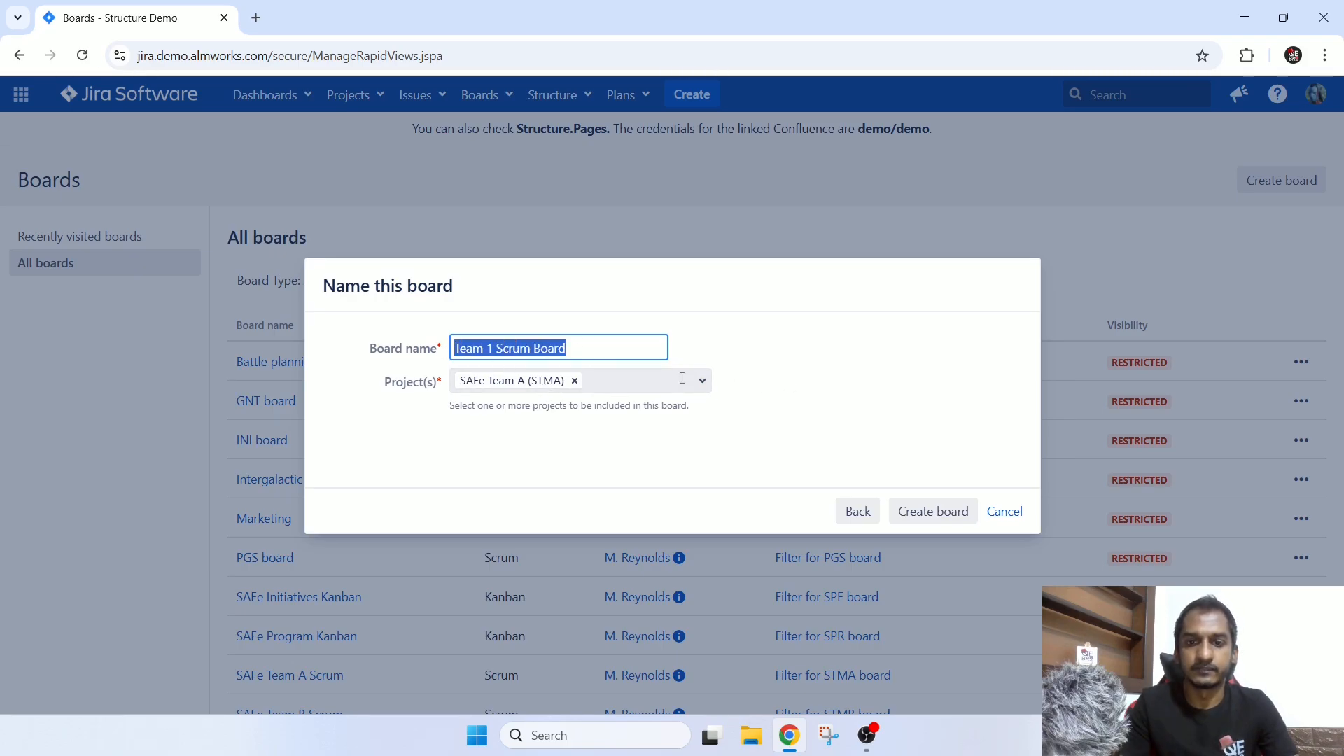
pyautogui.click(923, 513)
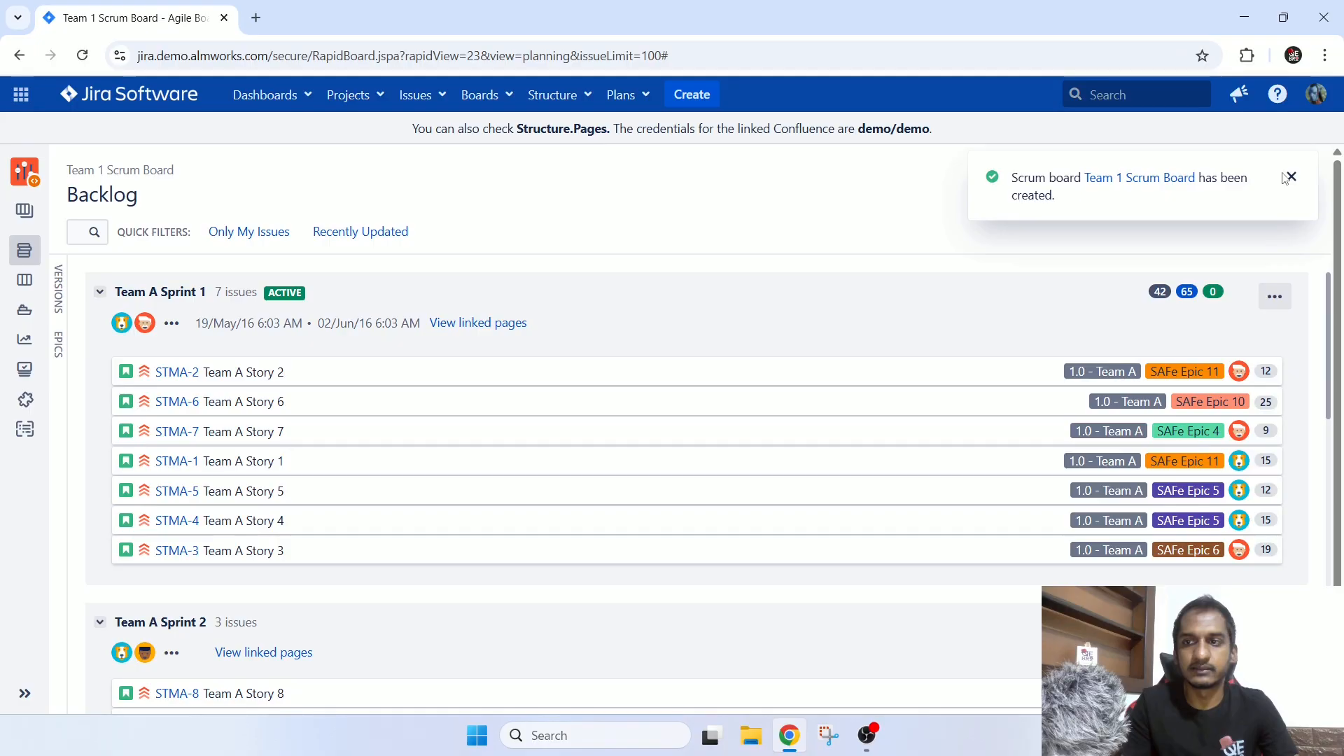
# Dismiss the board creation notice and examine the issues in Team A Sprints 1, 2 and 3 on the backlog page.
pyautogui.click(1292, 178)
pyautogui.scroll(-5, 928, 379)
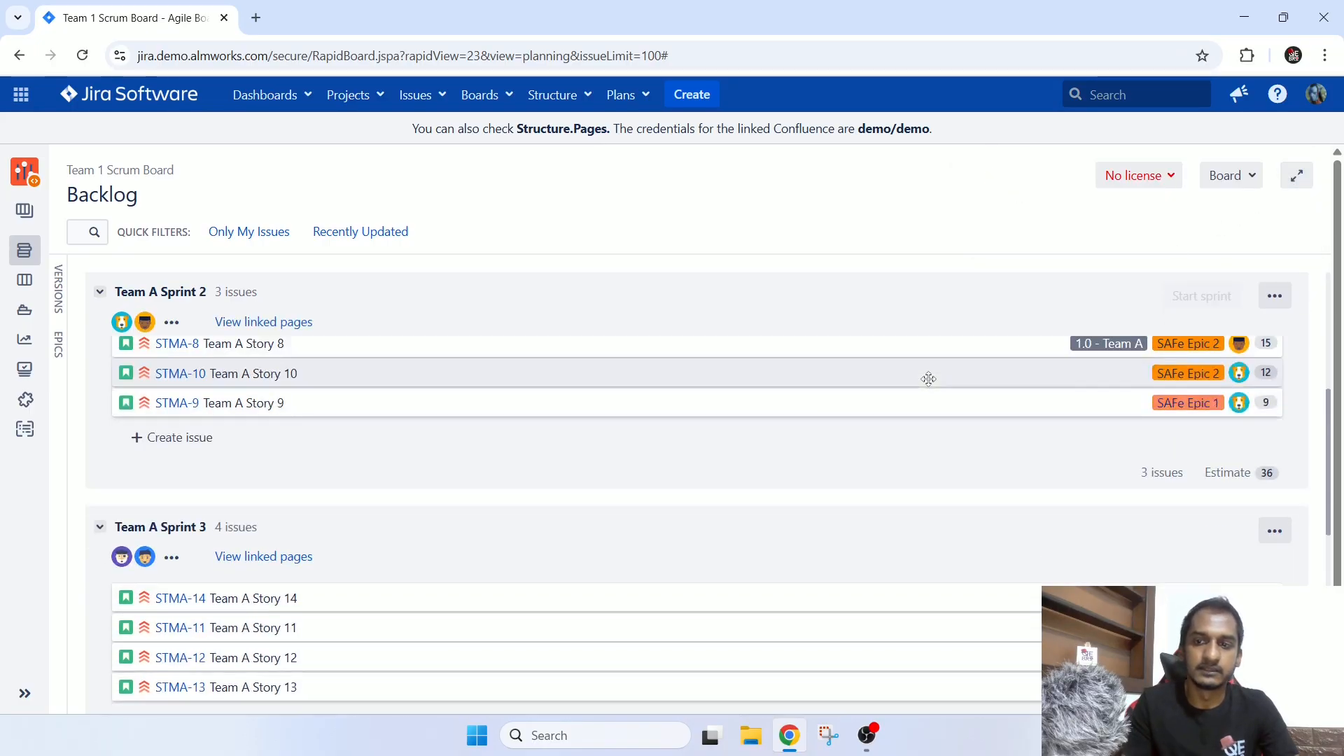
pyautogui.scroll(-3, 929, 379)
pyautogui.scroll(8, 924, 384)
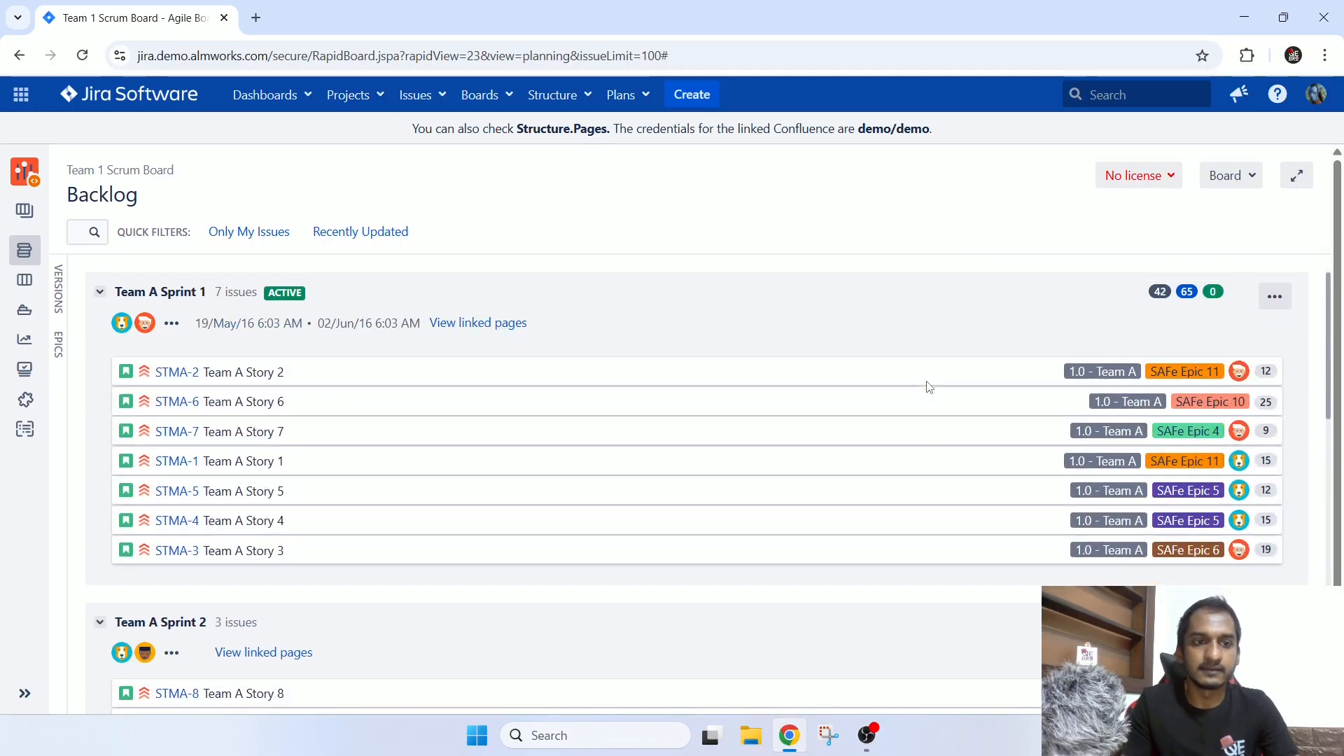
pyautogui.scroll(-8, 210, 553)
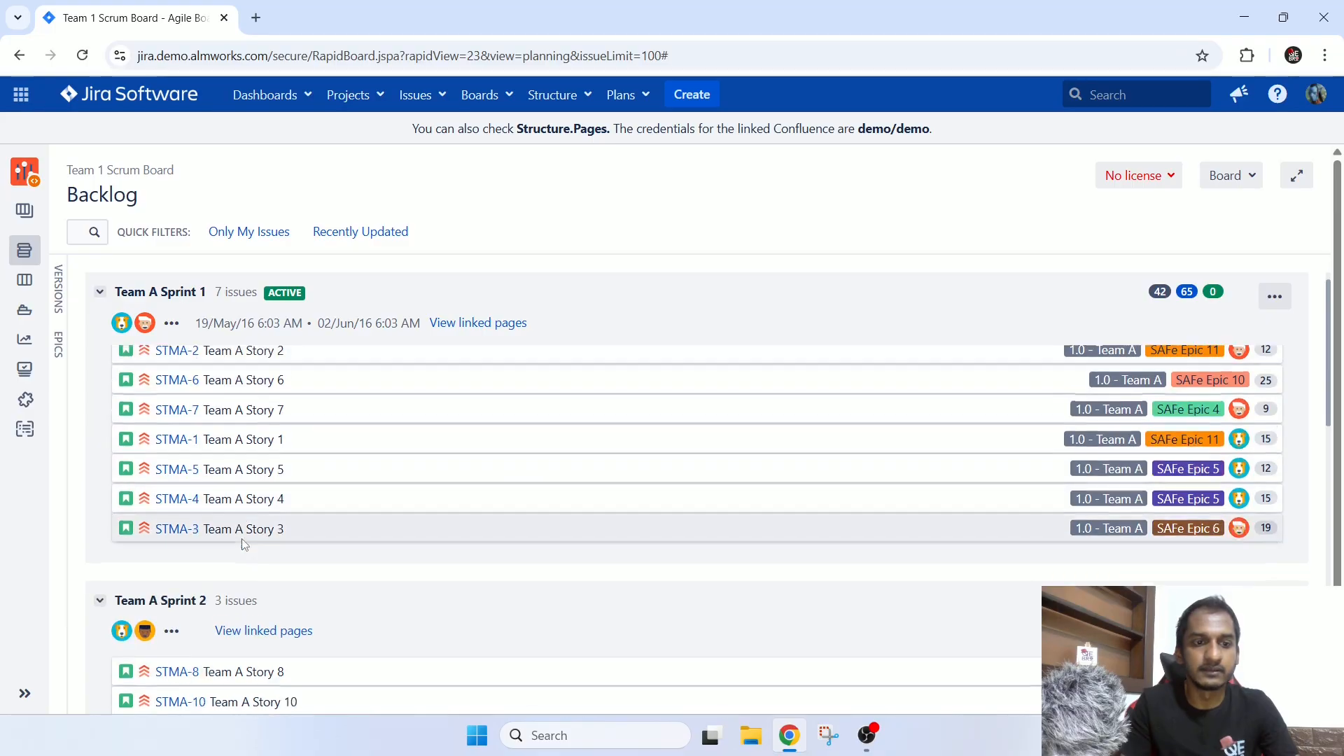
pyautogui.scroll(-3, 232, 483)
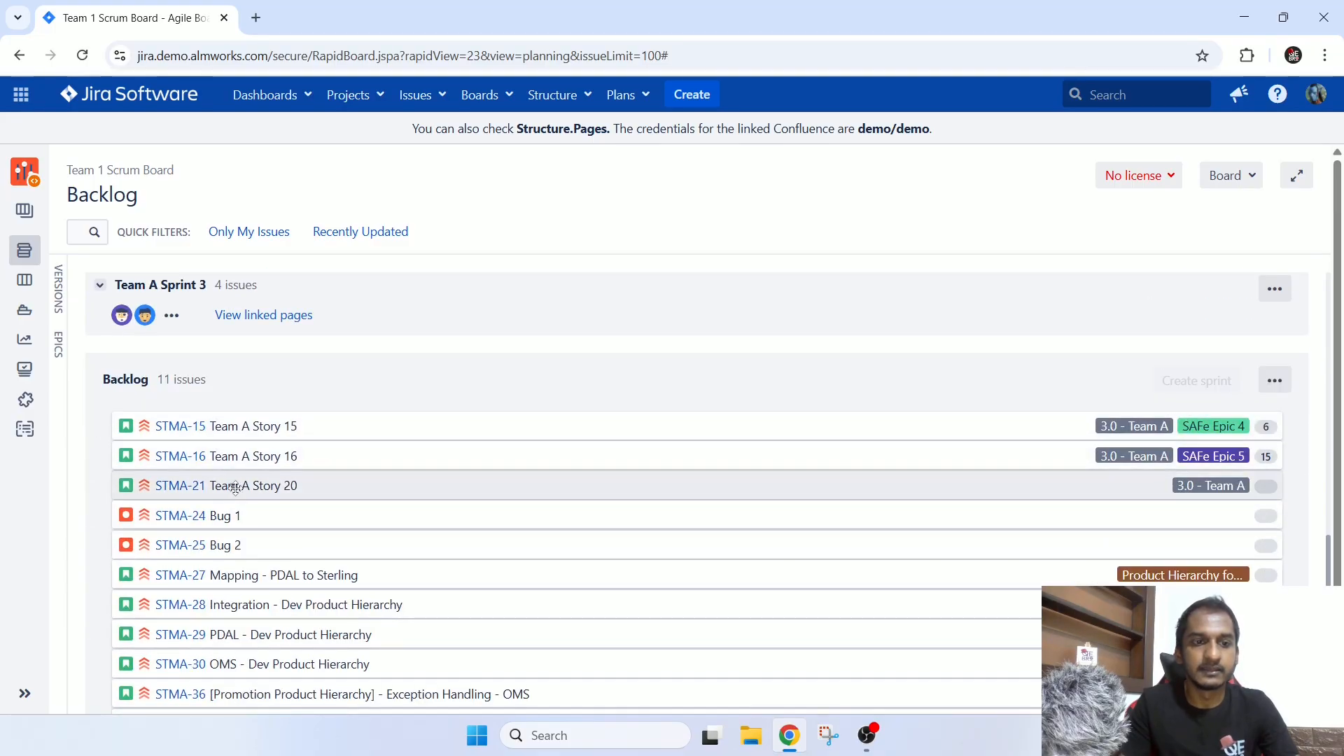
pyautogui.scroll(4, 238, 488)
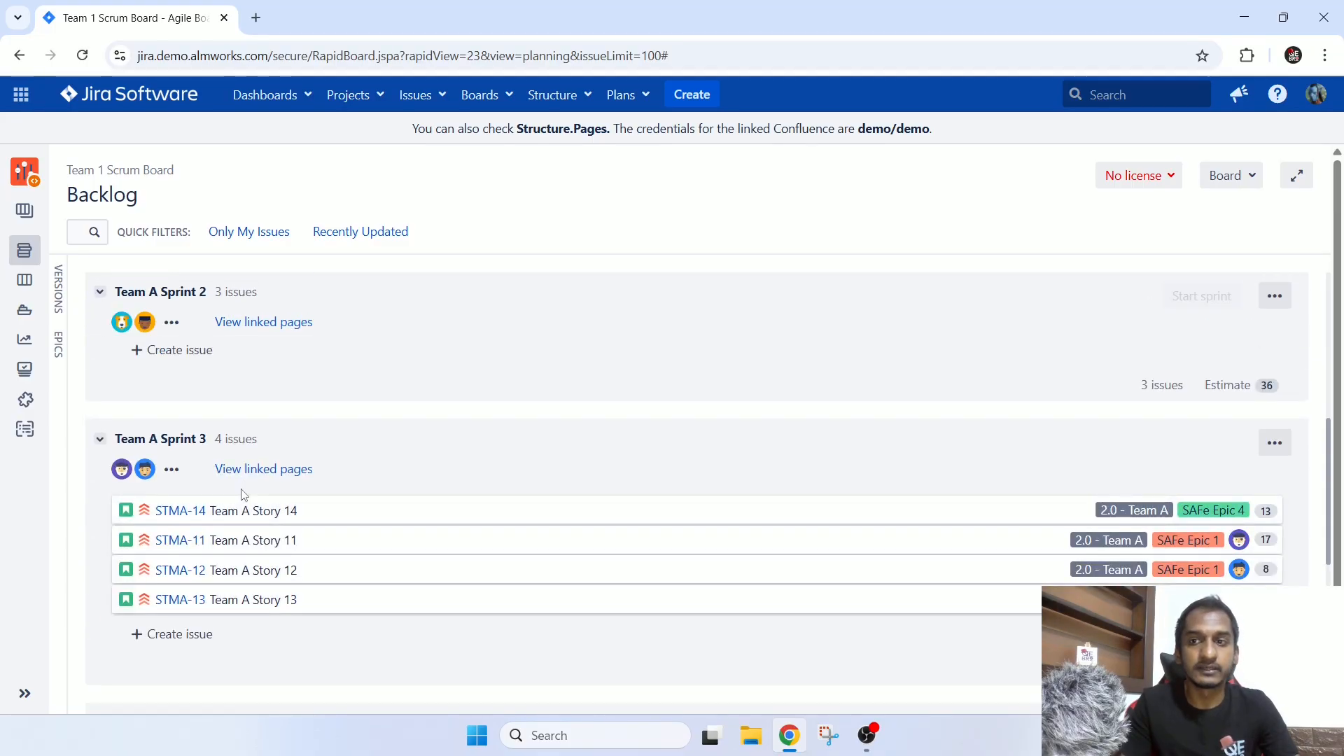
pyautogui.scroll(3, 242, 490)
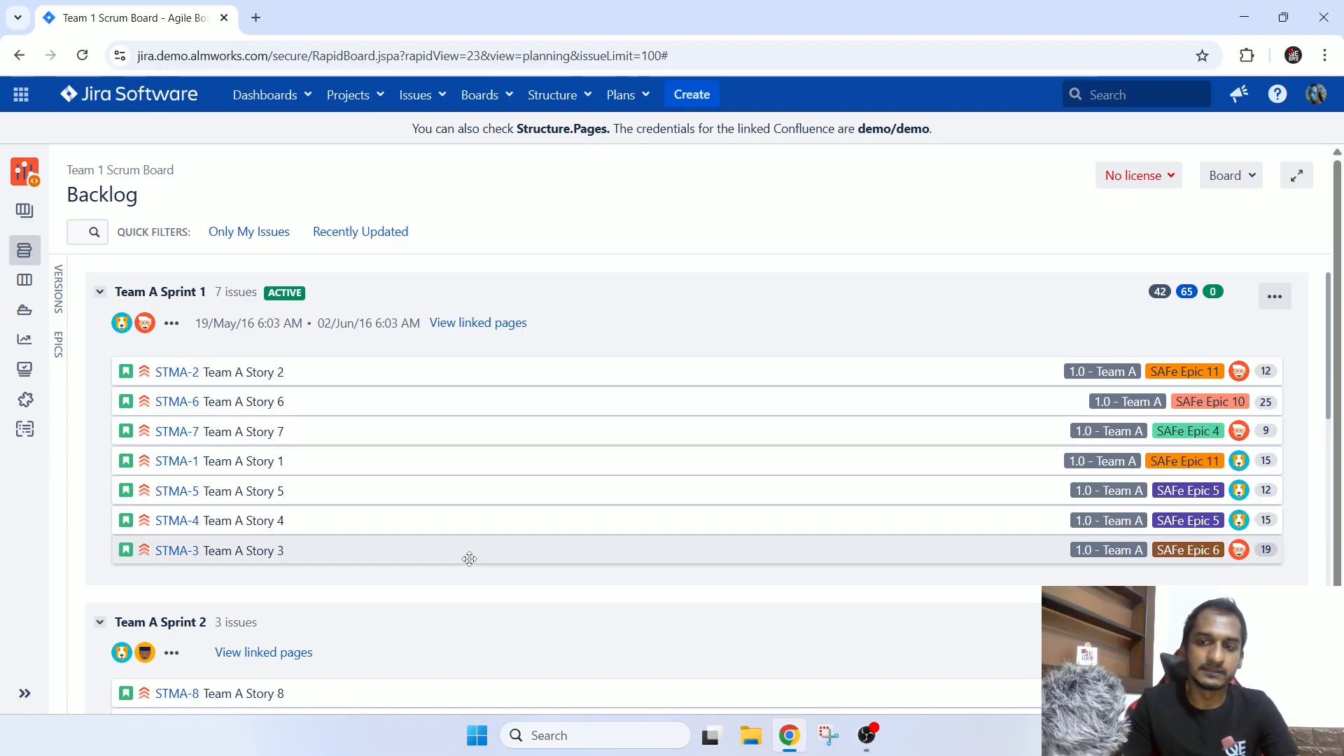
# Examine the unplanned issues in the Backlog section beneath Team A Sprint 3.
pyautogui.scroll(-5, 468, 558)
pyautogui.scroll(-3, 469, 559)
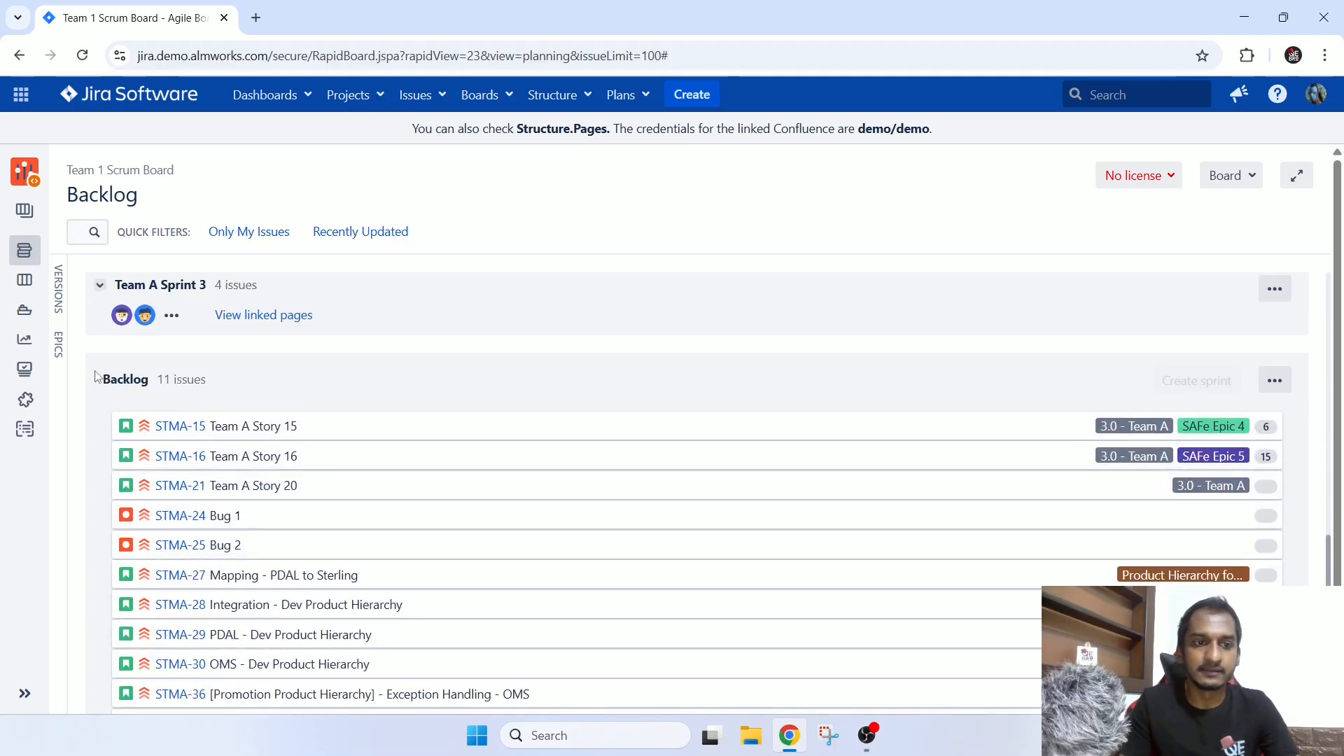
pyautogui.moveTo(133, 379); pyautogui.dragTo(345, 429)
pyautogui.scroll(-1, 399, 471)
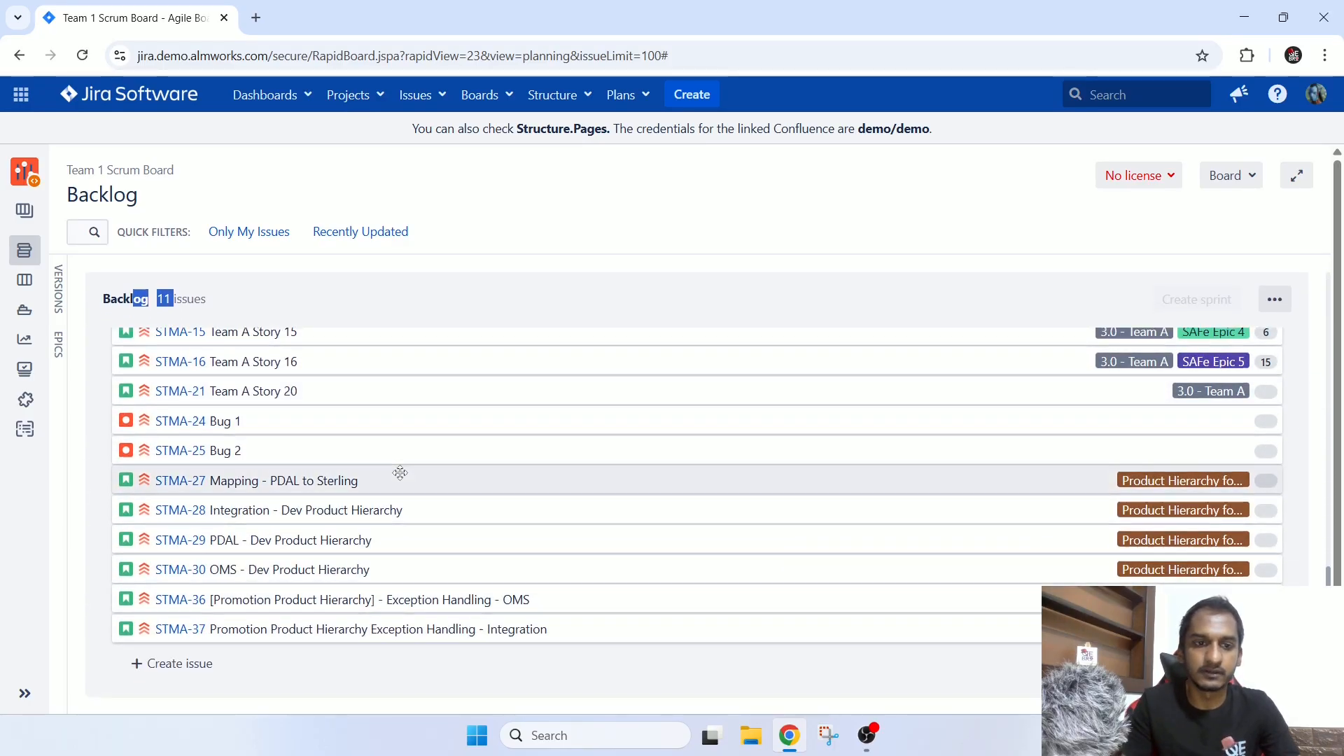
# Move Team A Story 15 from the backlog to Team A Sprint 3, Story 14 to Sprint 2 and Story 10 to Sprint 3.
pyautogui.scroll(5, 400, 473)
pyautogui.scroll(-2, 245, 558)
pyautogui.moveTo(248, 588); pyautogui.dragTo(246, 443)
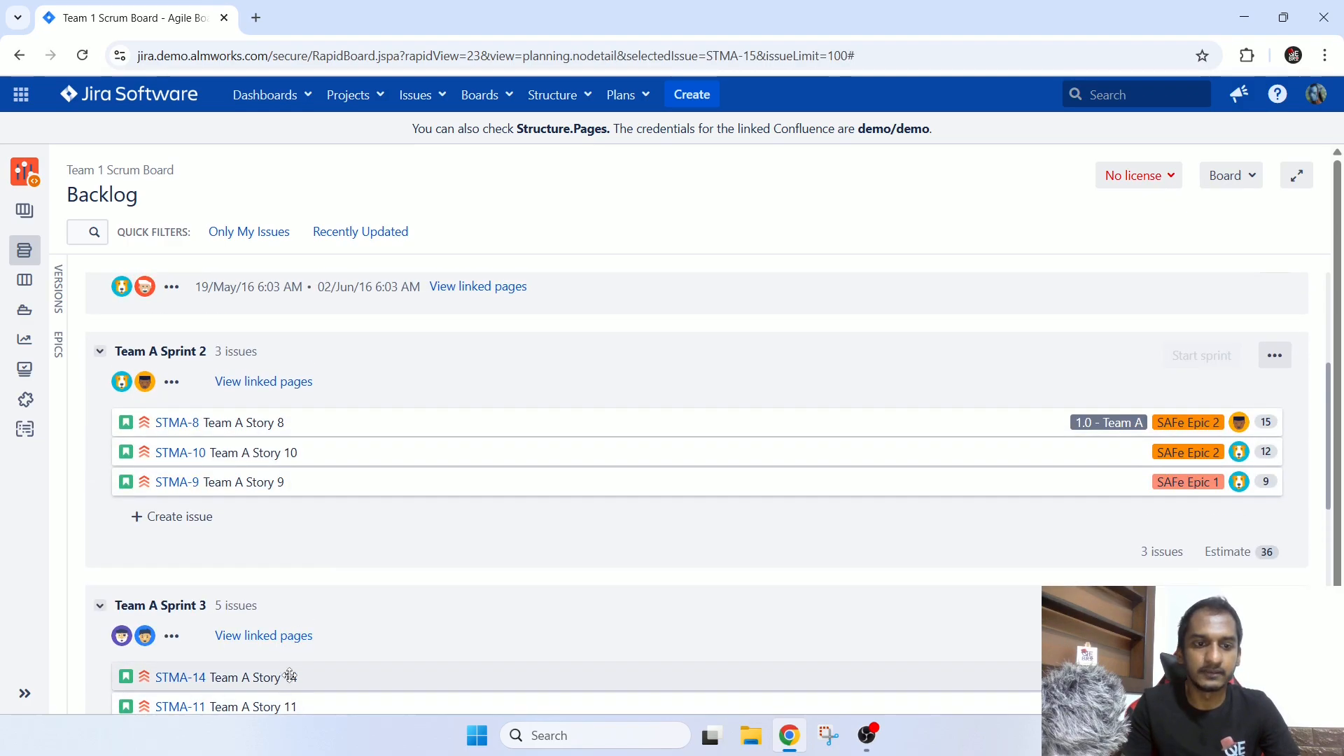
pyautogui.moveTo(290, 676); pyautogui.dragTo(309, 648)
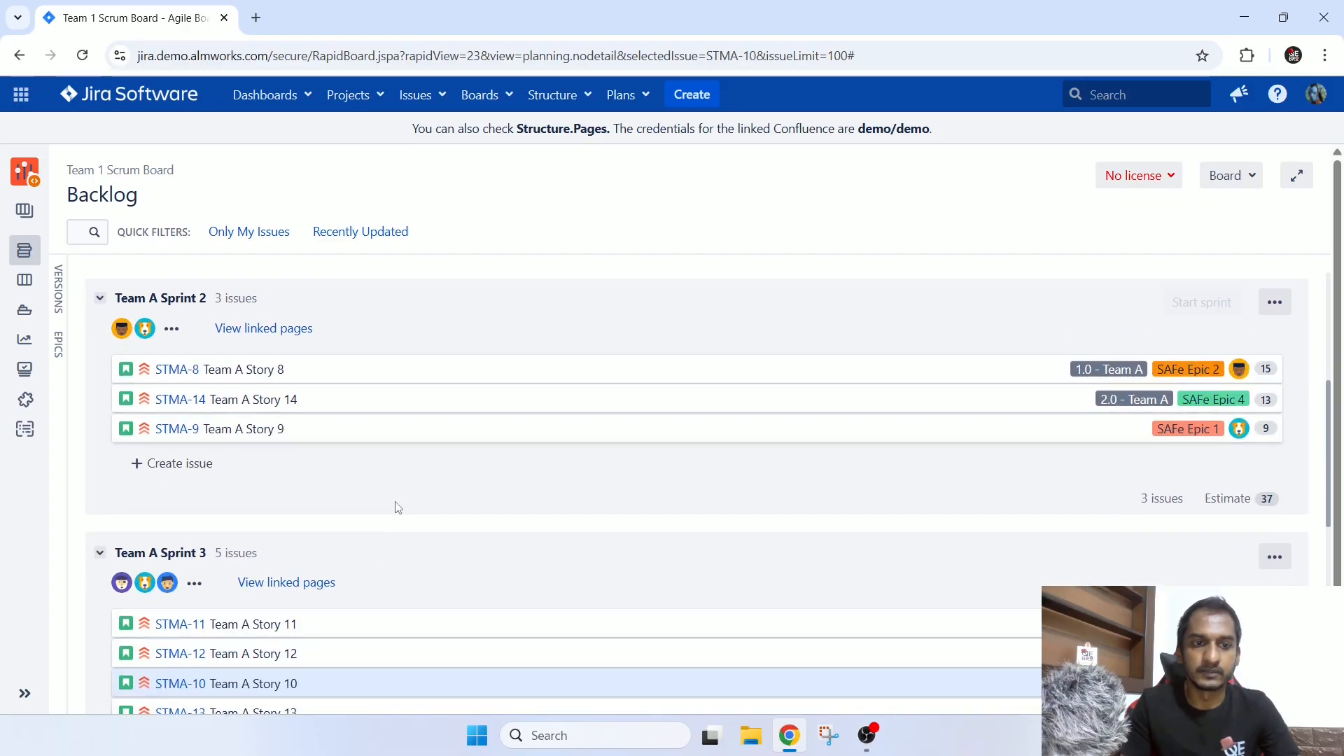
# Review Team A Sprint 1's issues in the backlog, view its active sprint board briefly, and return to the backlog.
pyautogui.scroll(5, 398, 506)
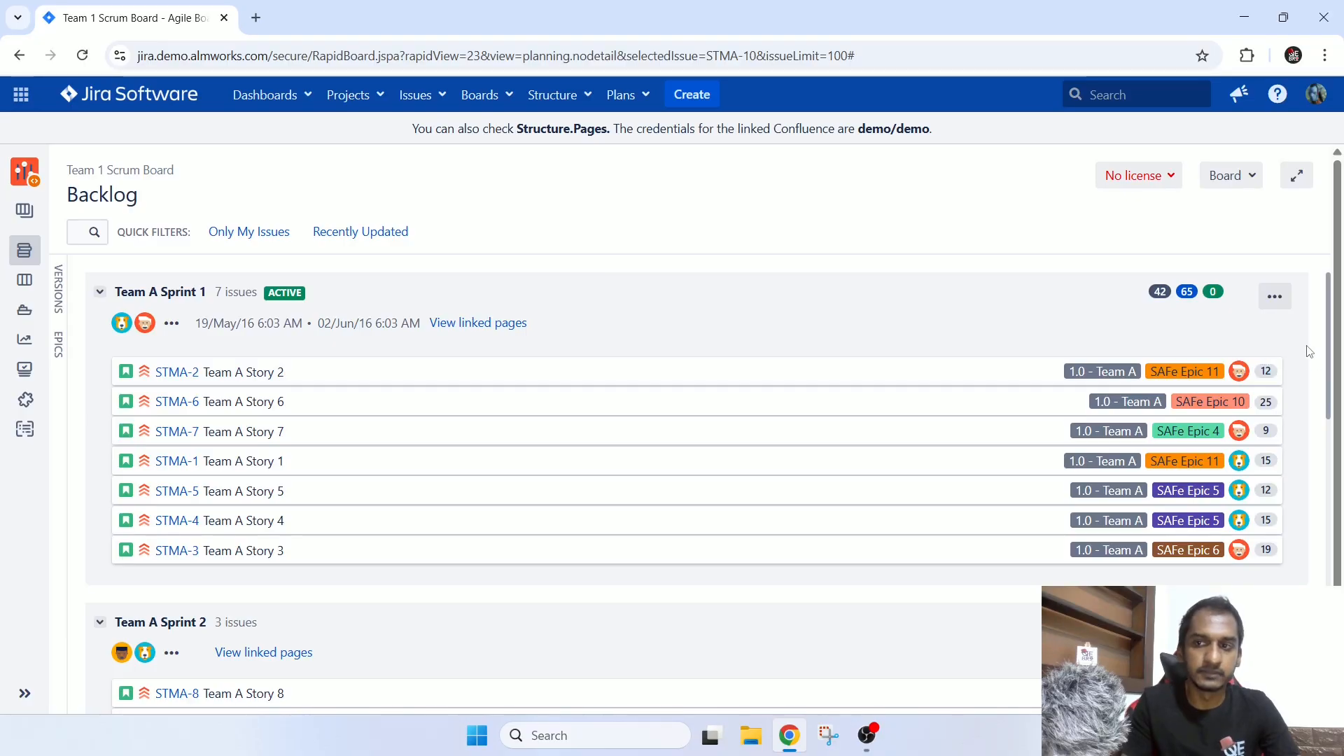
pyautogui.scroll(-10, 1308, 357)
pyautogui.scroll(8, 1303, 377)
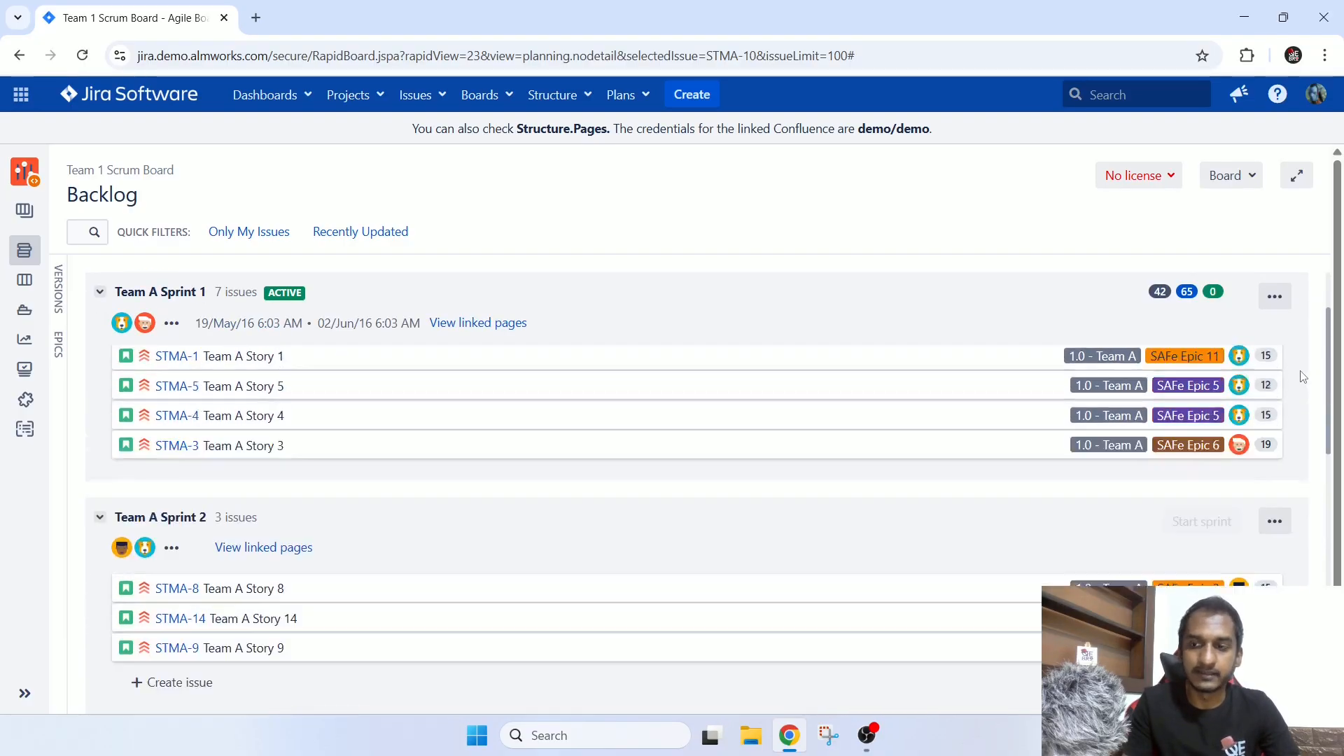
pyautogui.scroll(2, 1295, 384)
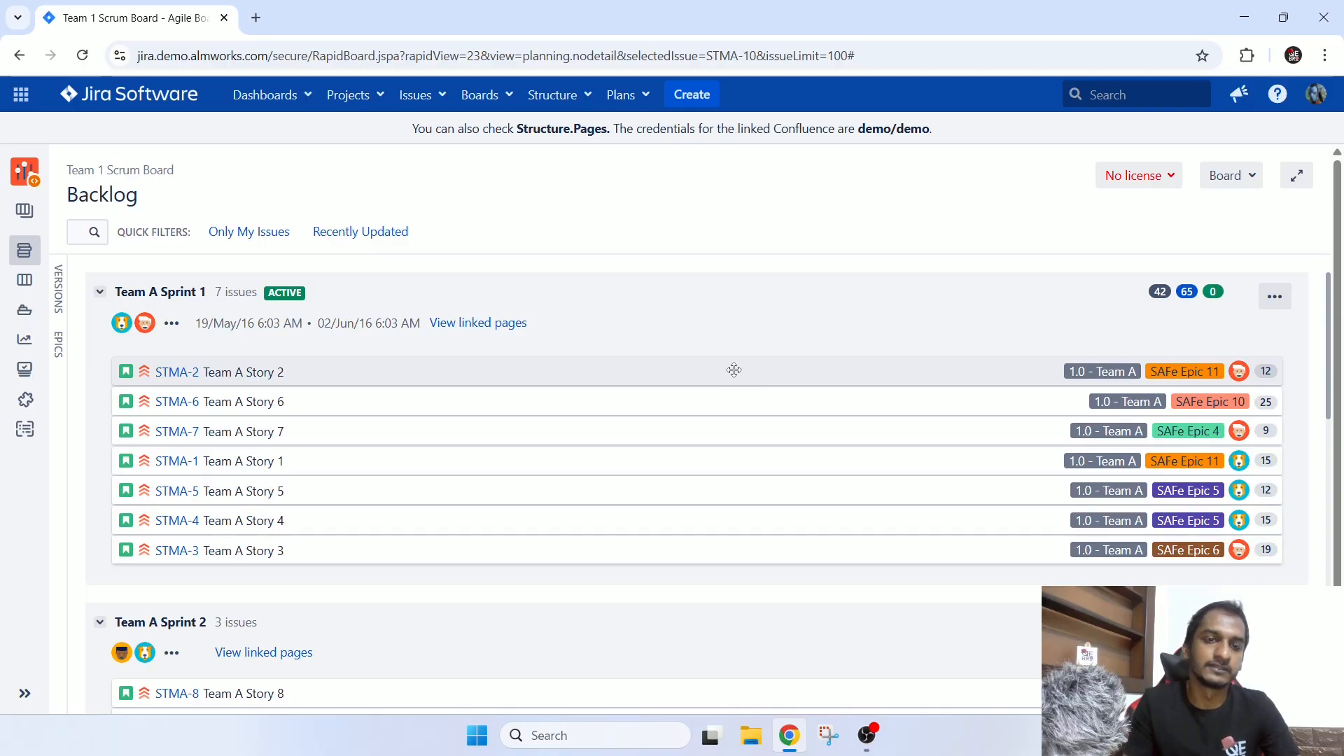
pyautogui.scroll(-5, 734, 370)
pyautogui.scroll(5, 734, 369)
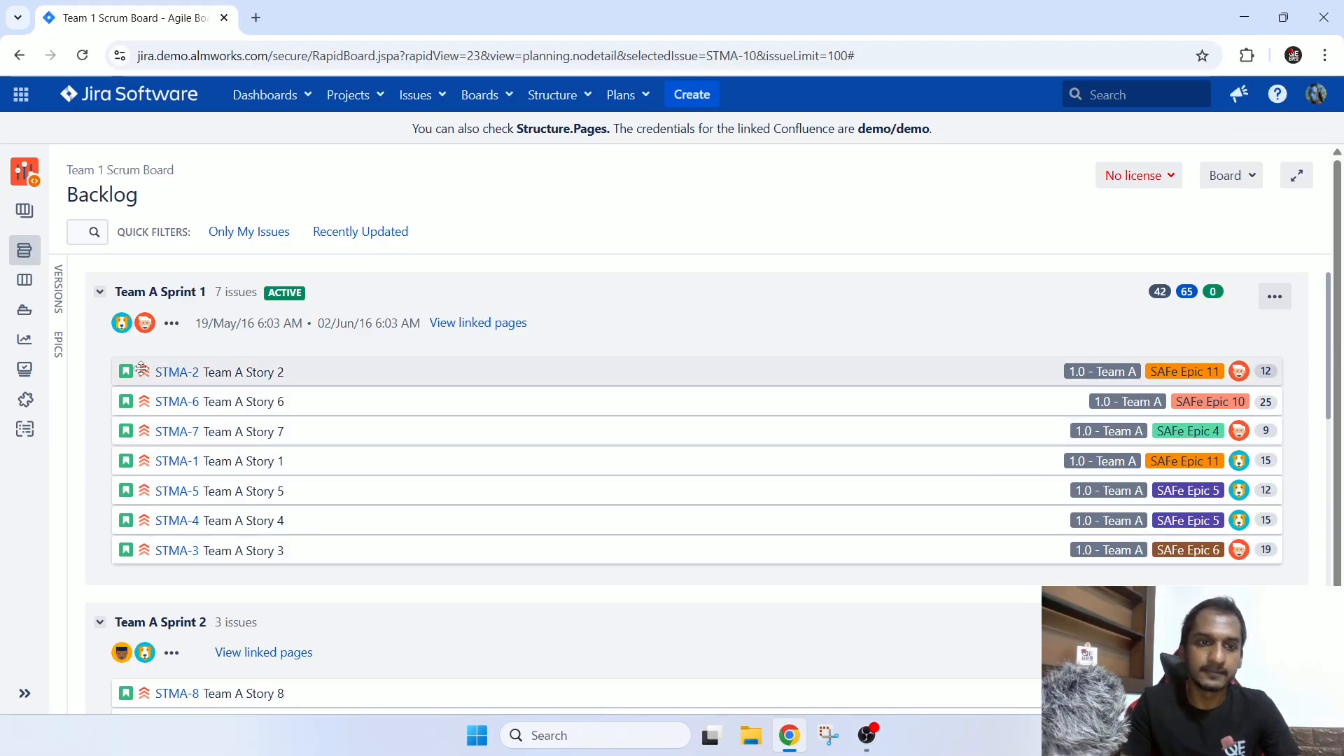
pyautogui.click(23, 282)
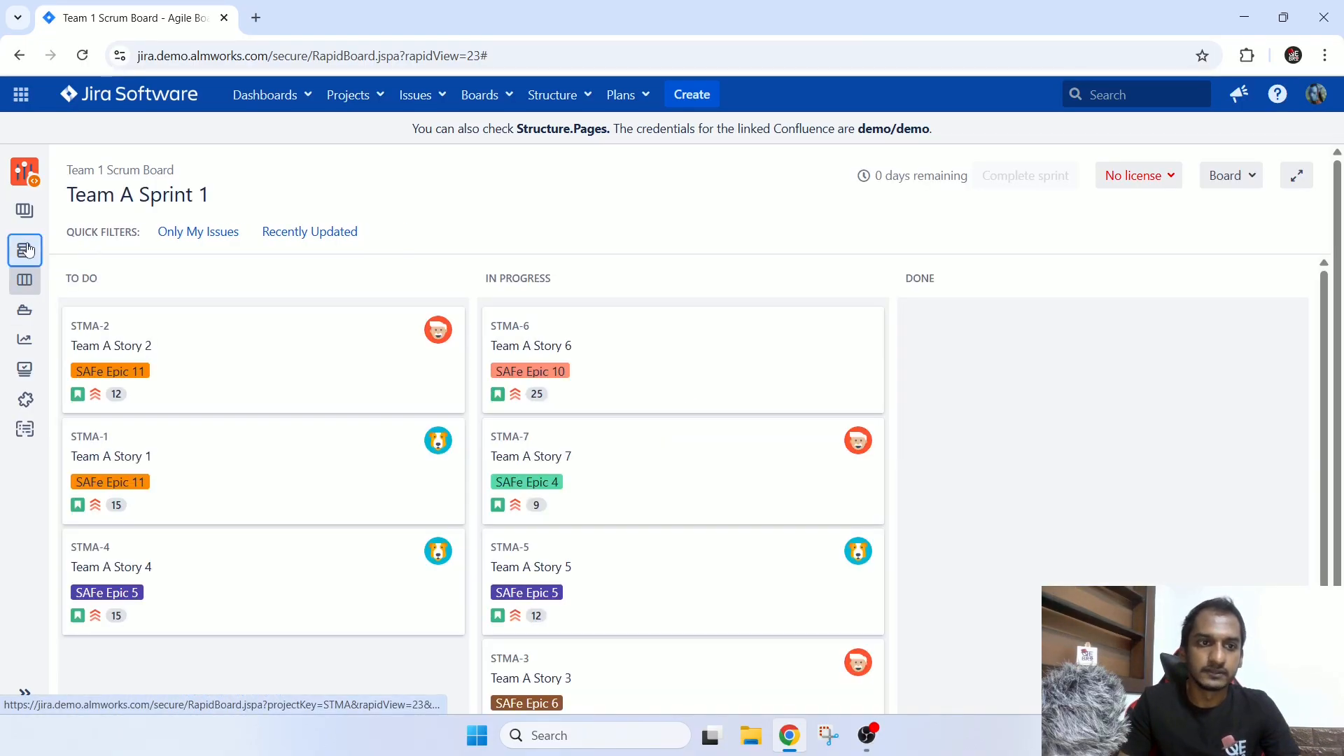
pyautogui.click(25, 252)
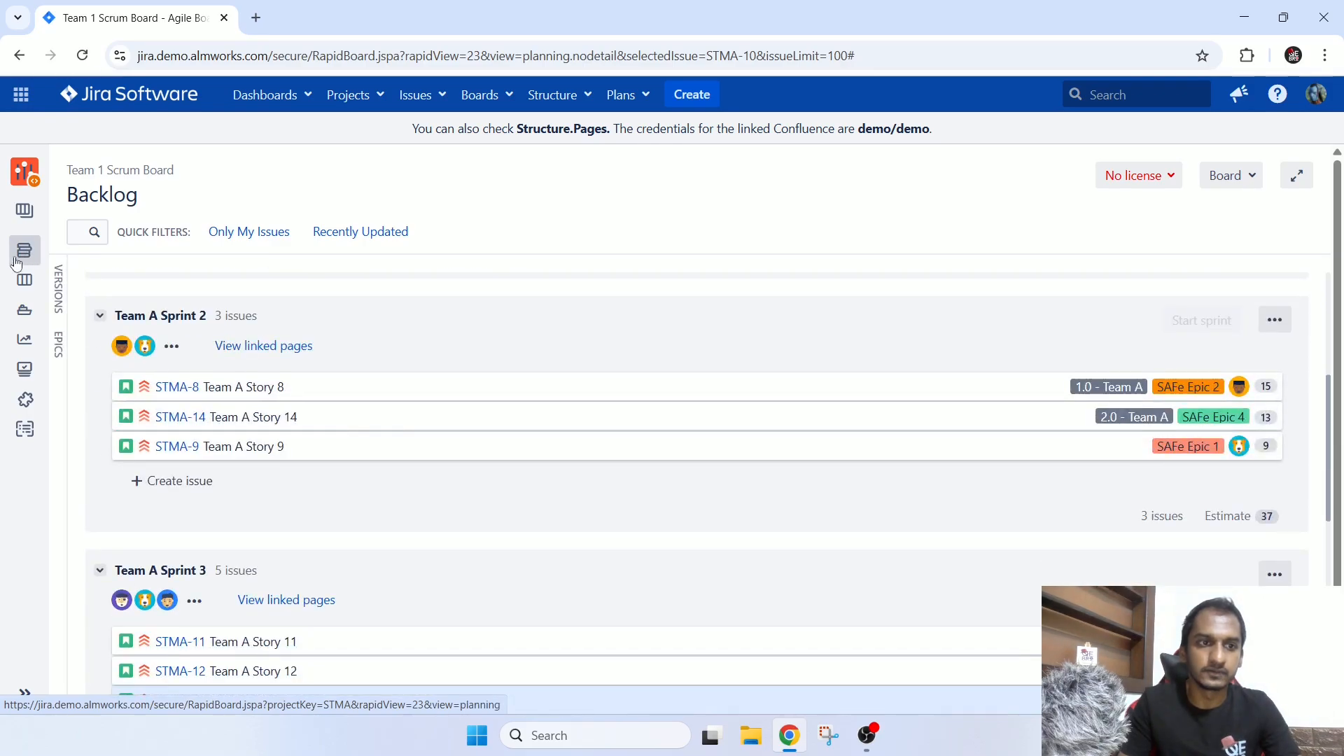
# Compare the active Team A Sprint 1 with the upcoming sprints and the remaining backlog issues.
pyautogui.scroll(4, 609, 460)
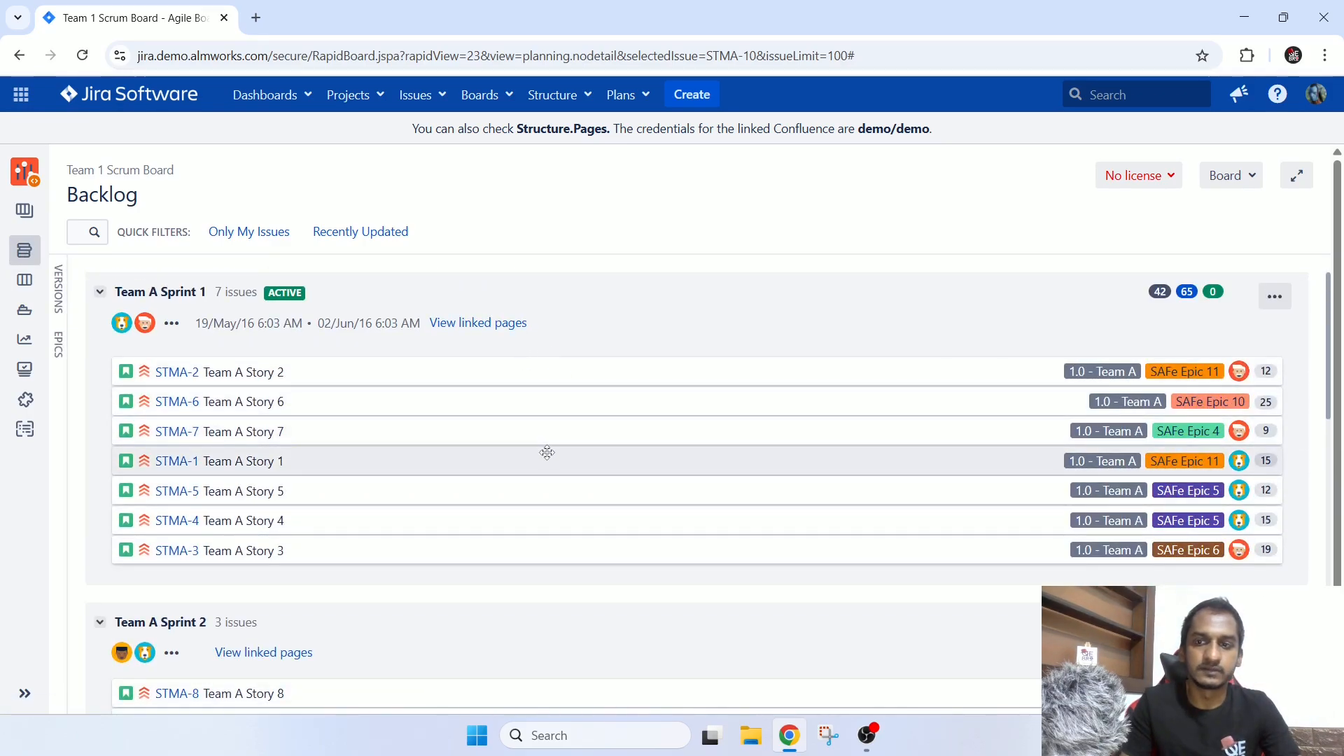
pyautogui.scroll(-3, 549, 453)
pyautogui.scroll(-8, 549, 452)
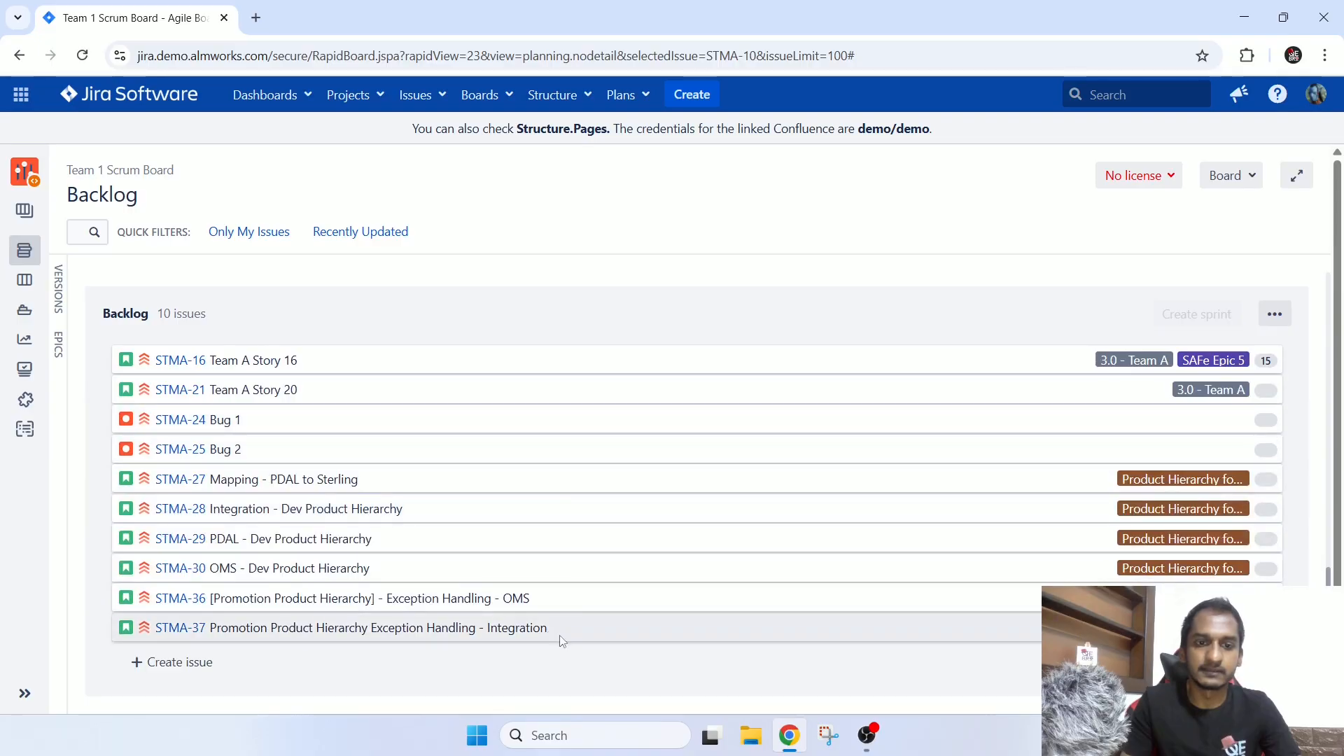
pyautogui.scroll(10, 575, 608)
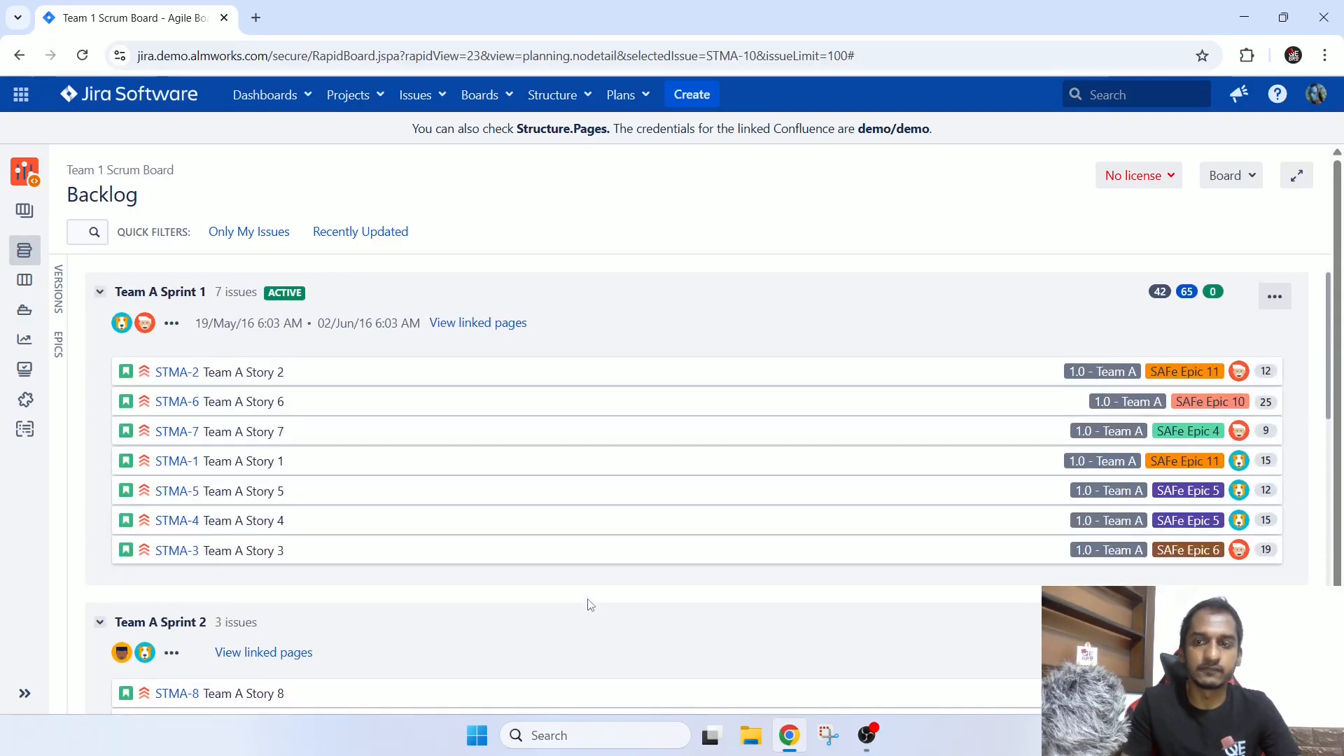
pyautogui.scroll(-10, 589, 604)
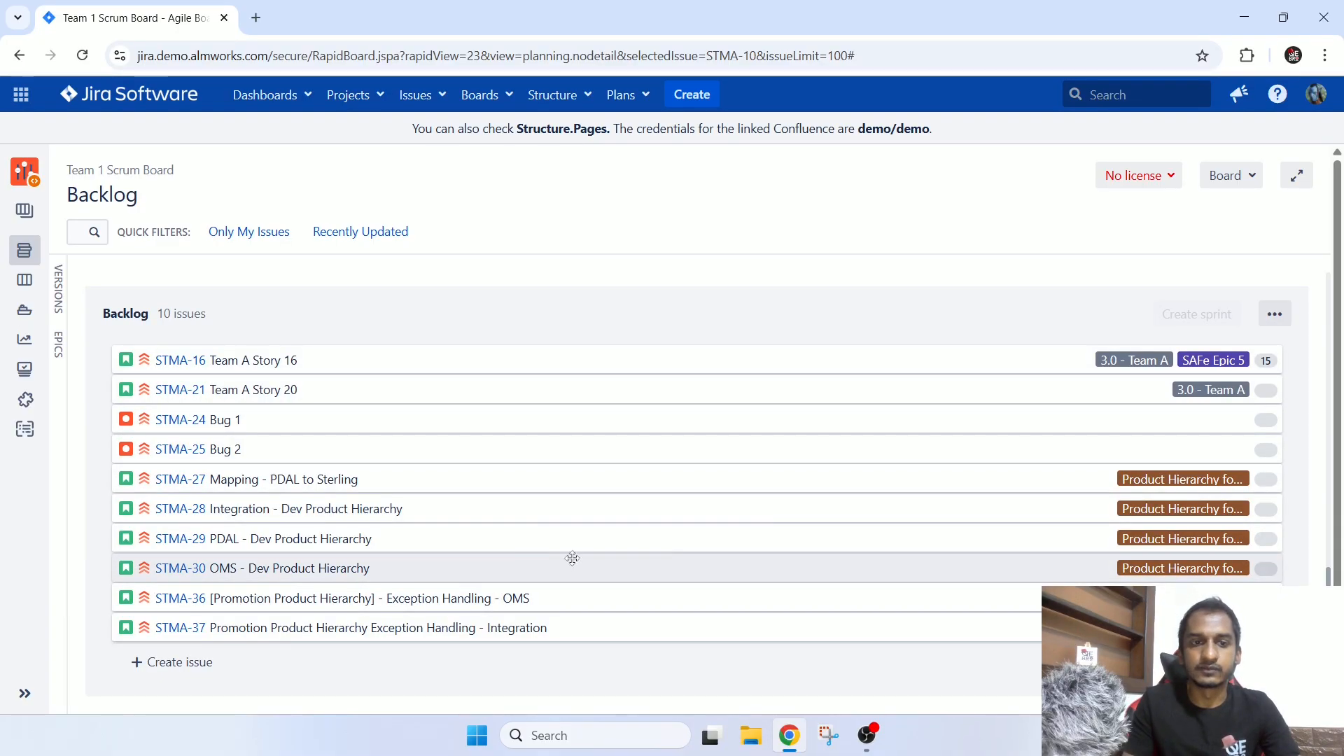
pyautogui.scroll(4, 815, 490)
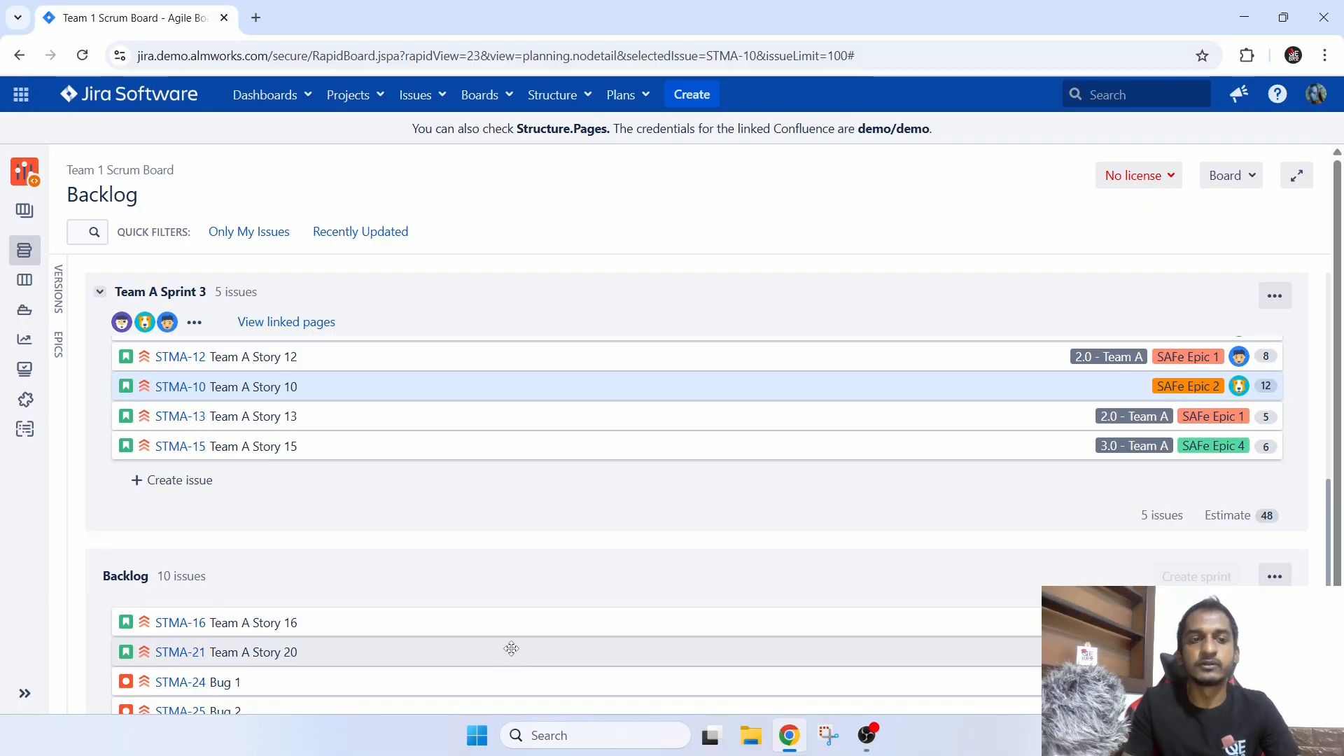
pyautogui.scroll(10, 512, 649)
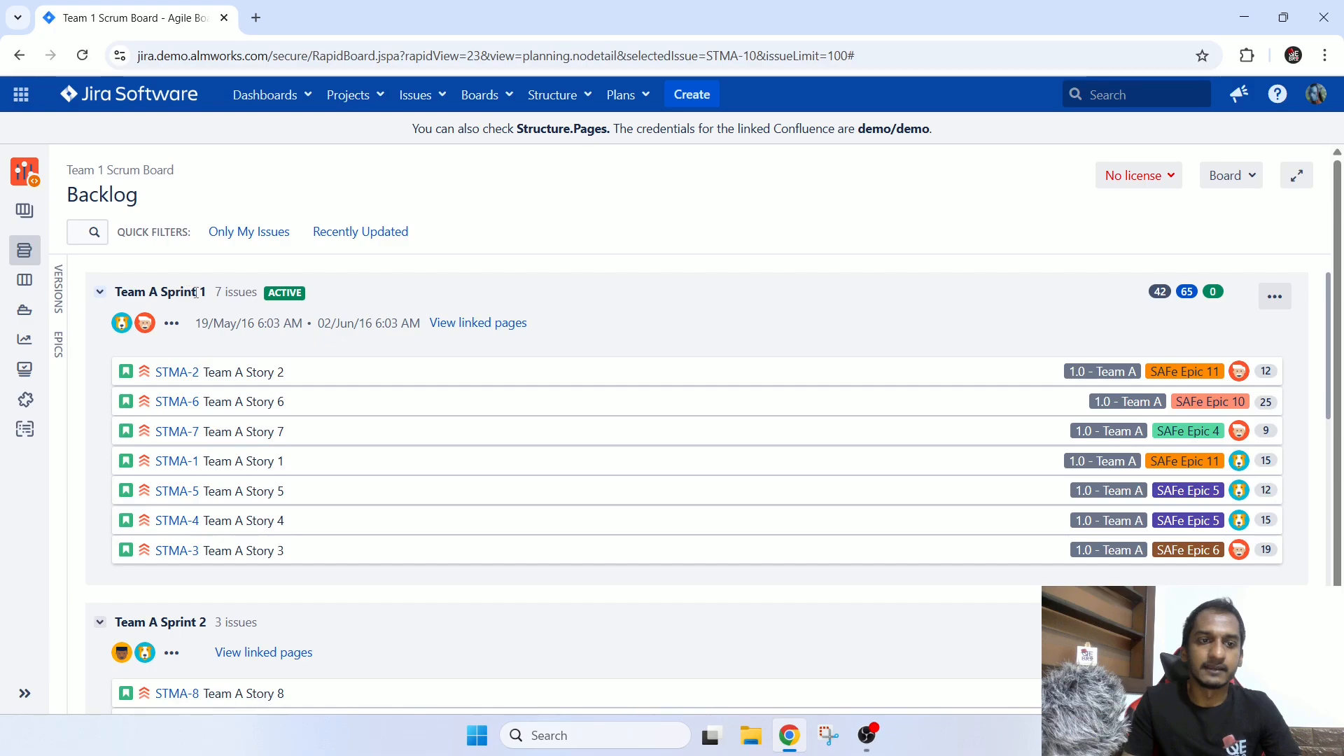
# Open the Team A Sprint 1 board and check its days remaining and the Complete sprint option.
pyautogui.click(26, 292)
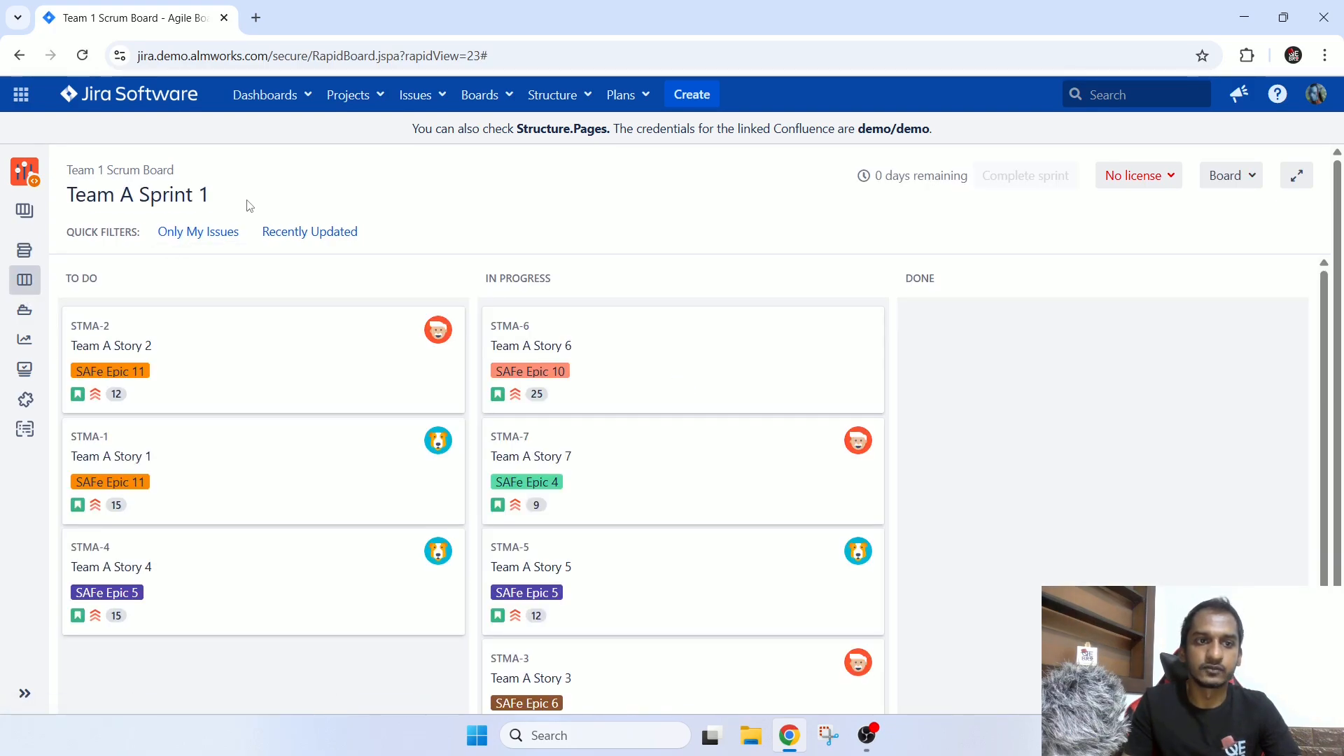
pyautogui.moveTo(871, 179)
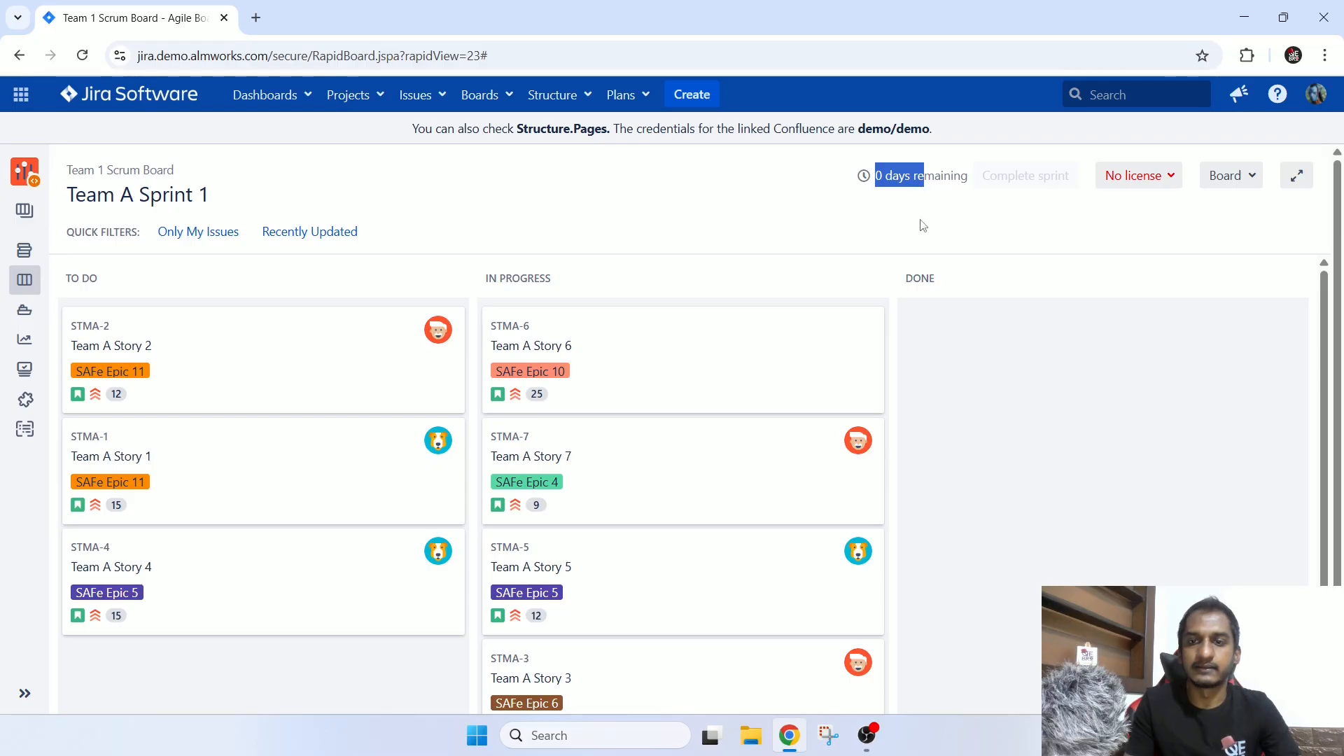
pyautogui.click(1063, 183)
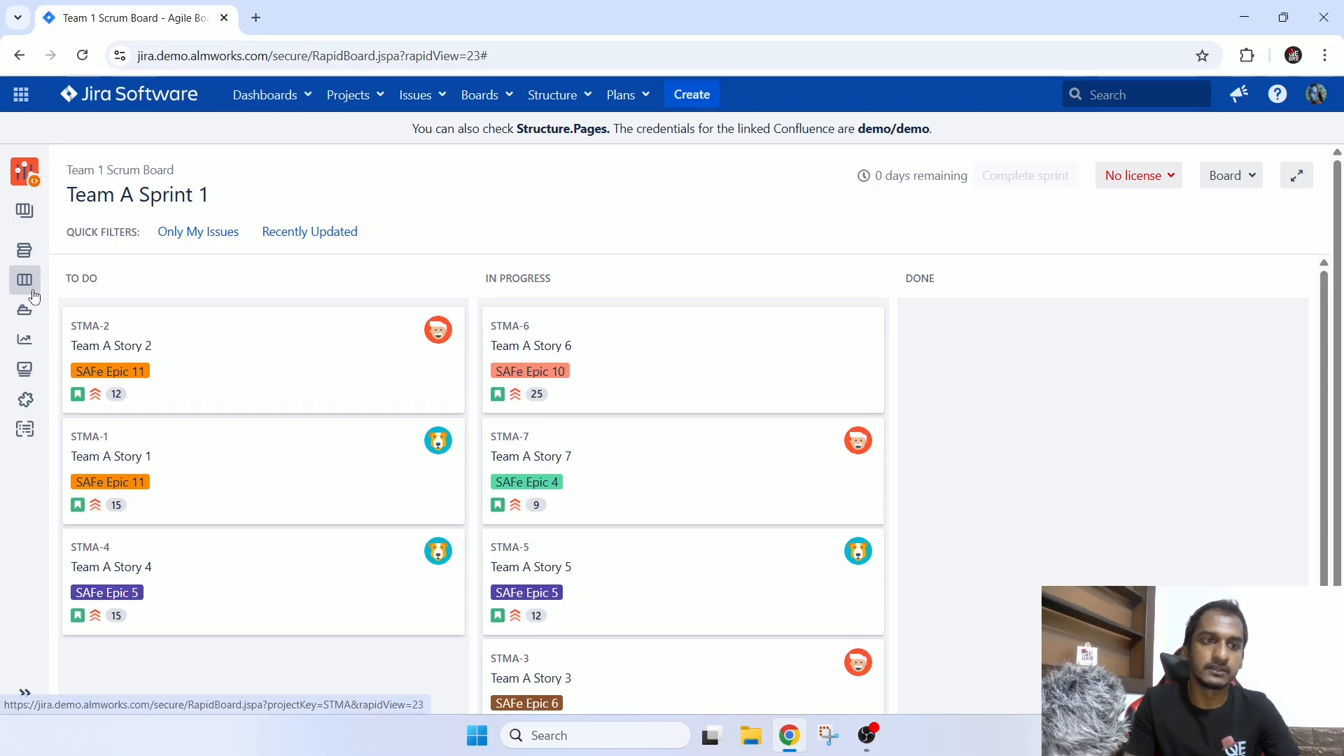
# Return to the backlog and check the Edit sprint and Complete sprint actions of Team A Sprint 1.
pyautogui.click(24, 250)
pyautogui.scroll(4, 550, 520)
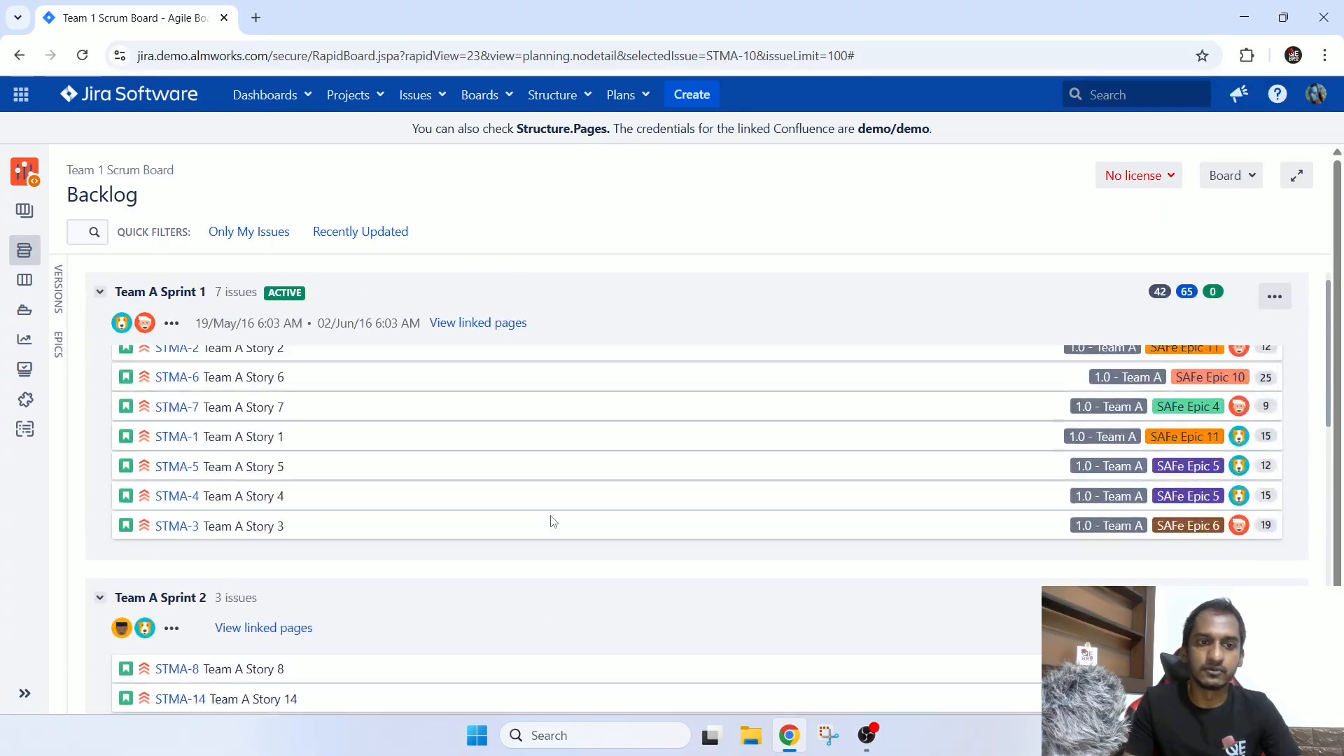
pyautogui.click(1286, 299)
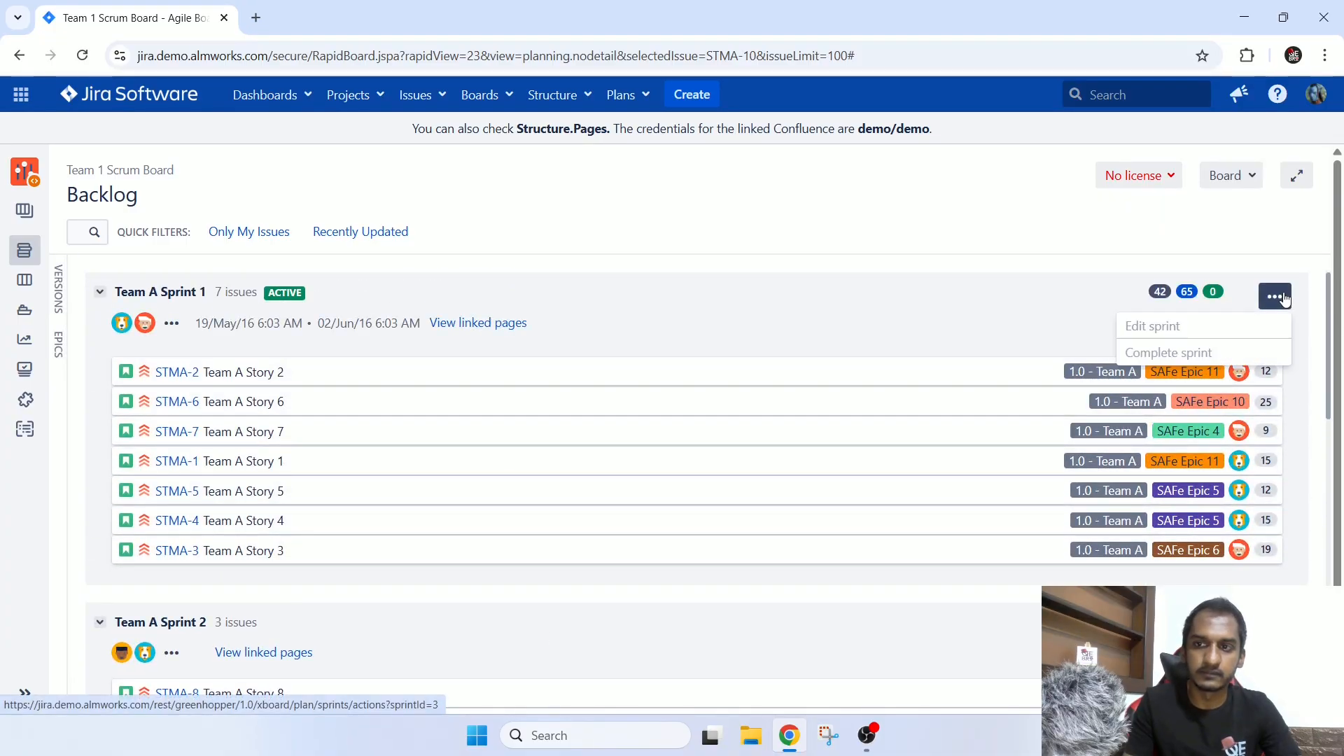
pyautogui.click(1167, 327)
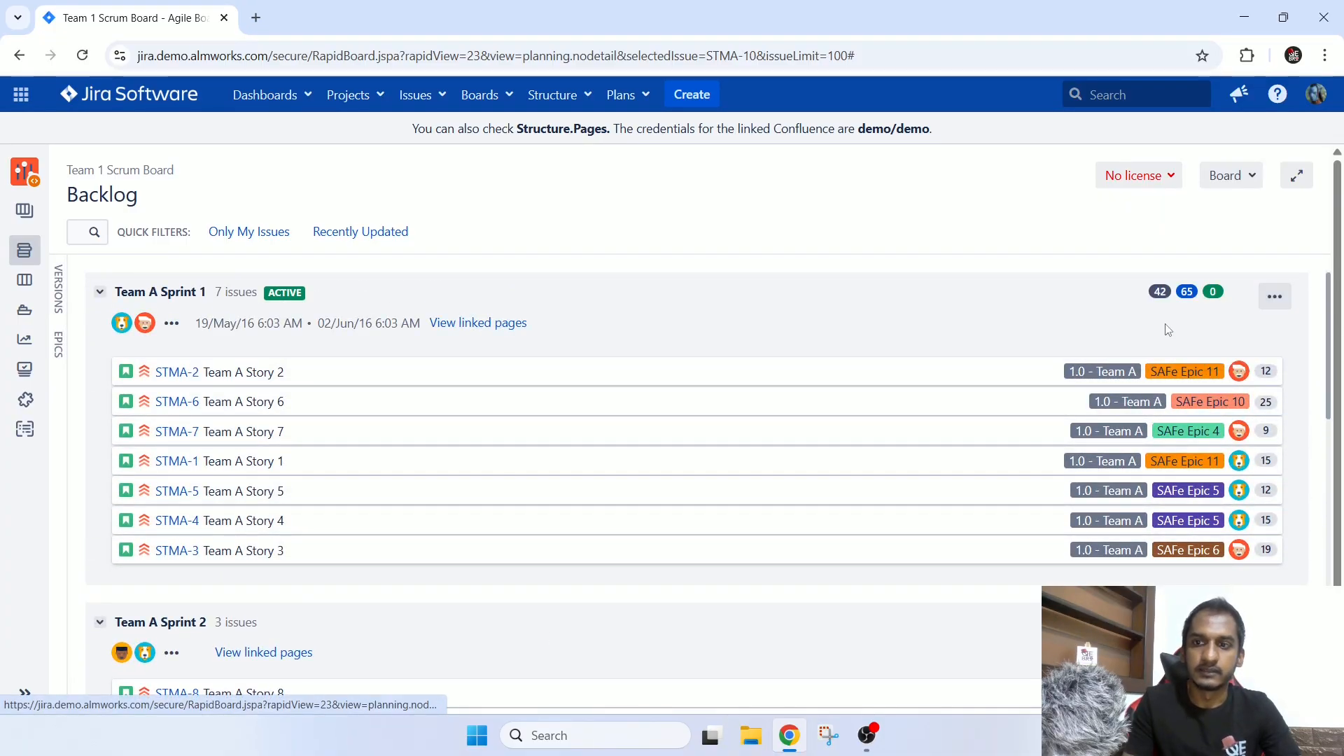
pyautogui.click(1283, 298)
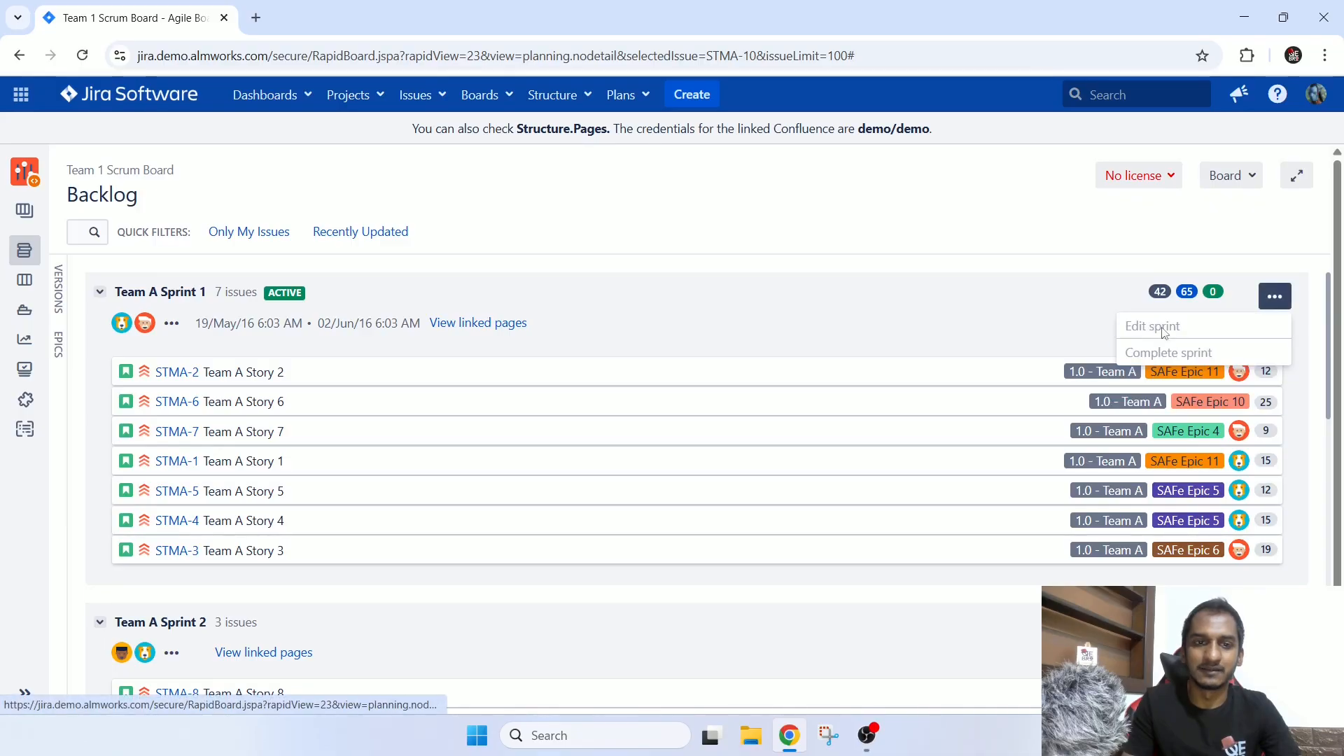
pyautogui.click(684, 270)
# Check the Edit sprint and Delete sprint actions available for Team A Sprint 2.
pyautogui.scroll(-3, 805, 353)
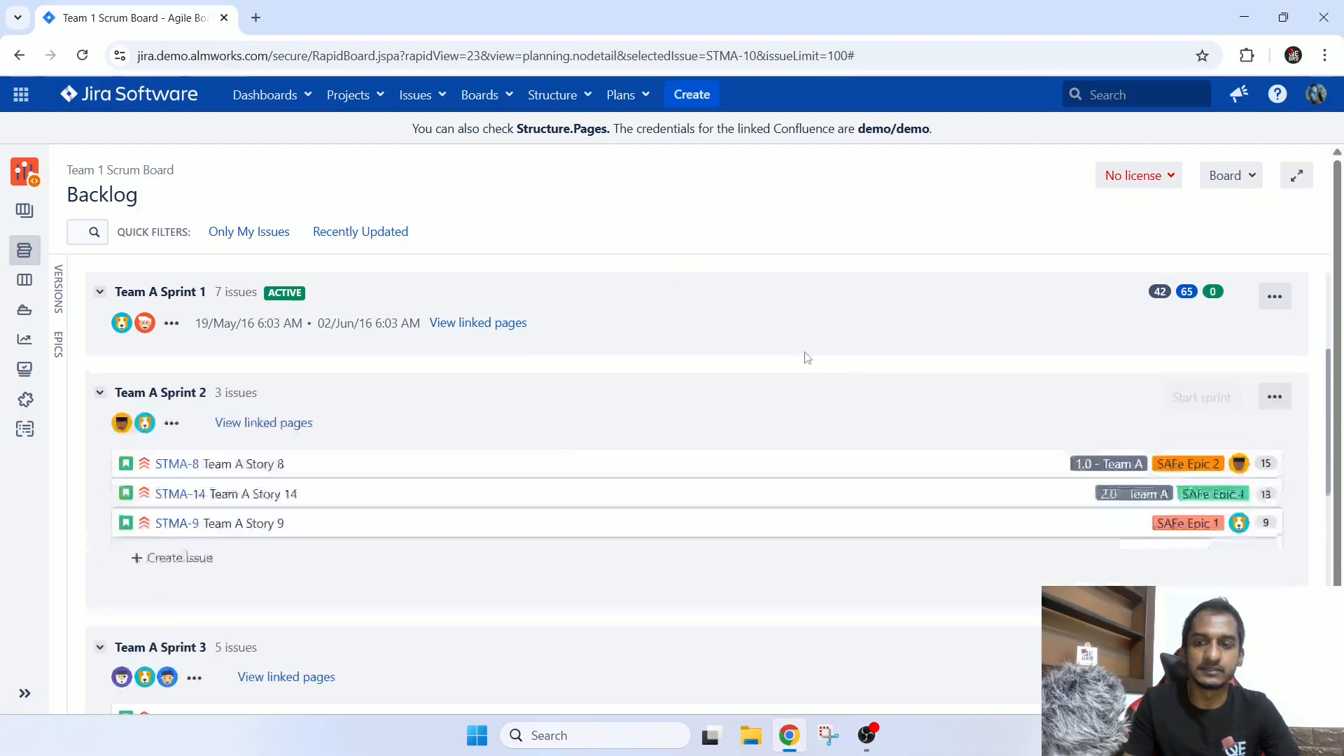
pyautogui.click(1274, 364)
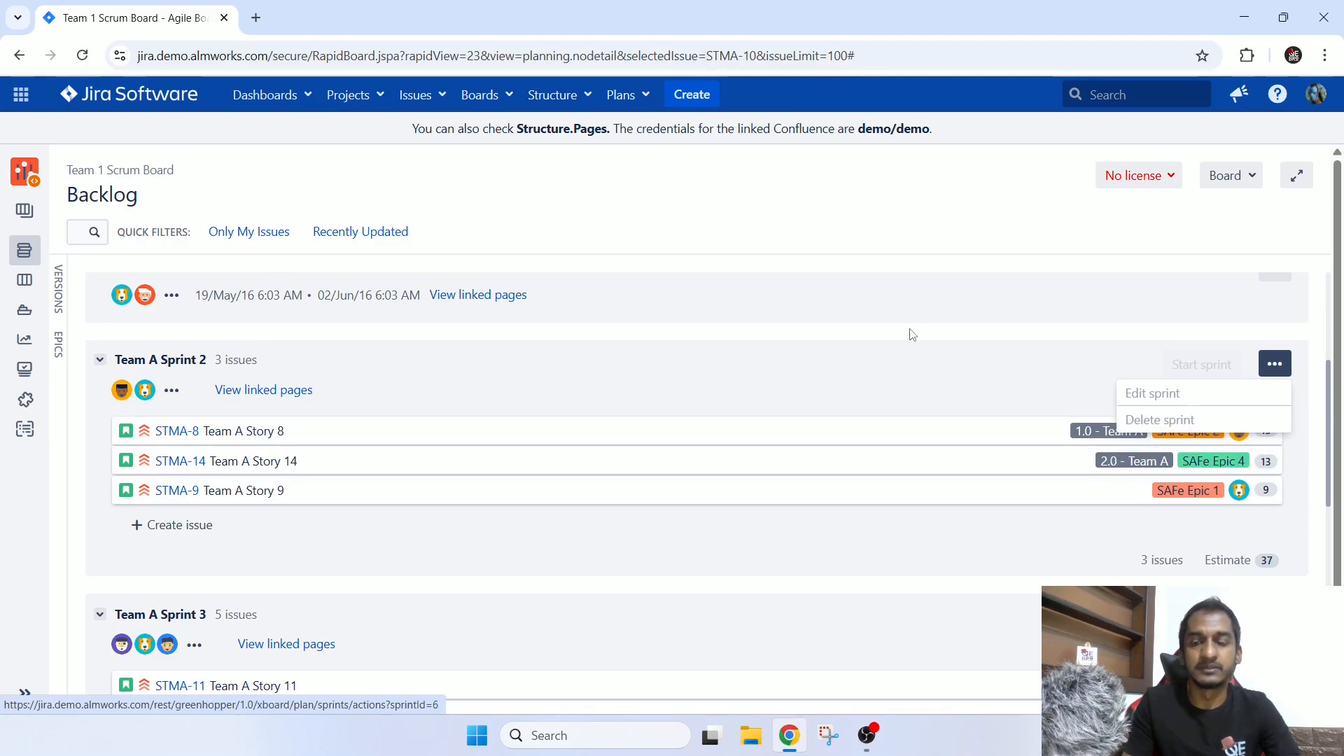
pyautogui.scroll(4, 906, 343)
pyautogui.click(732, 331)
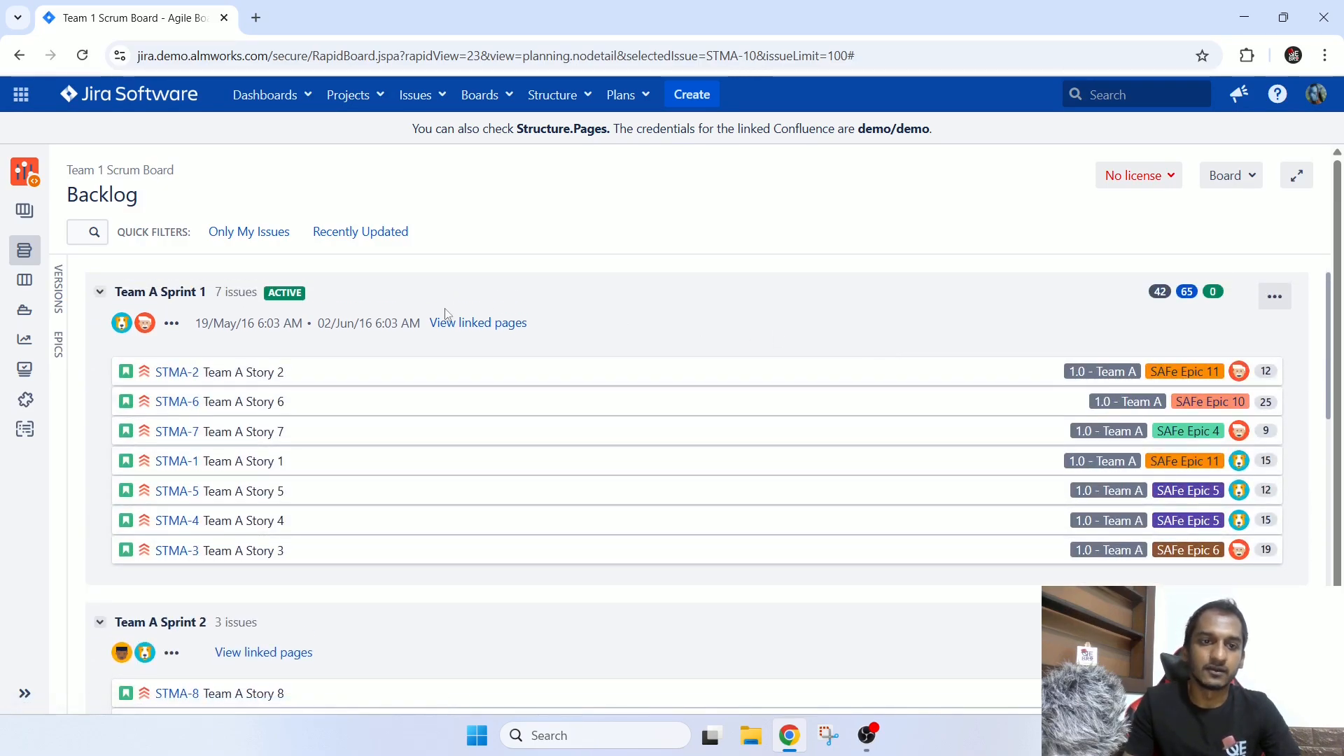
# Reopen the active sprint board, examine its issue columns and sprint name, and return to the backlog.
pyautogui.click(26, 282)
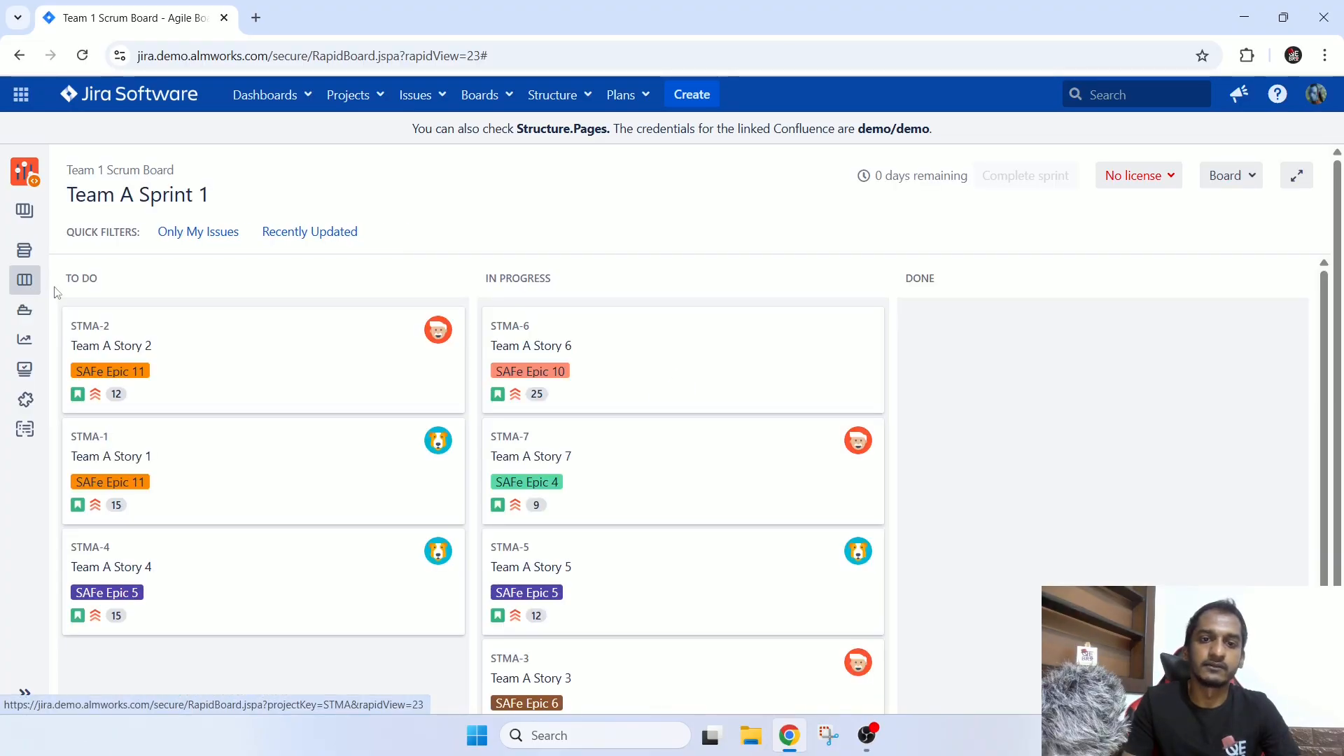
pyautogui.scroll(-2, 1295, 504)
pyautogui.scroll(2, 1296, 504)
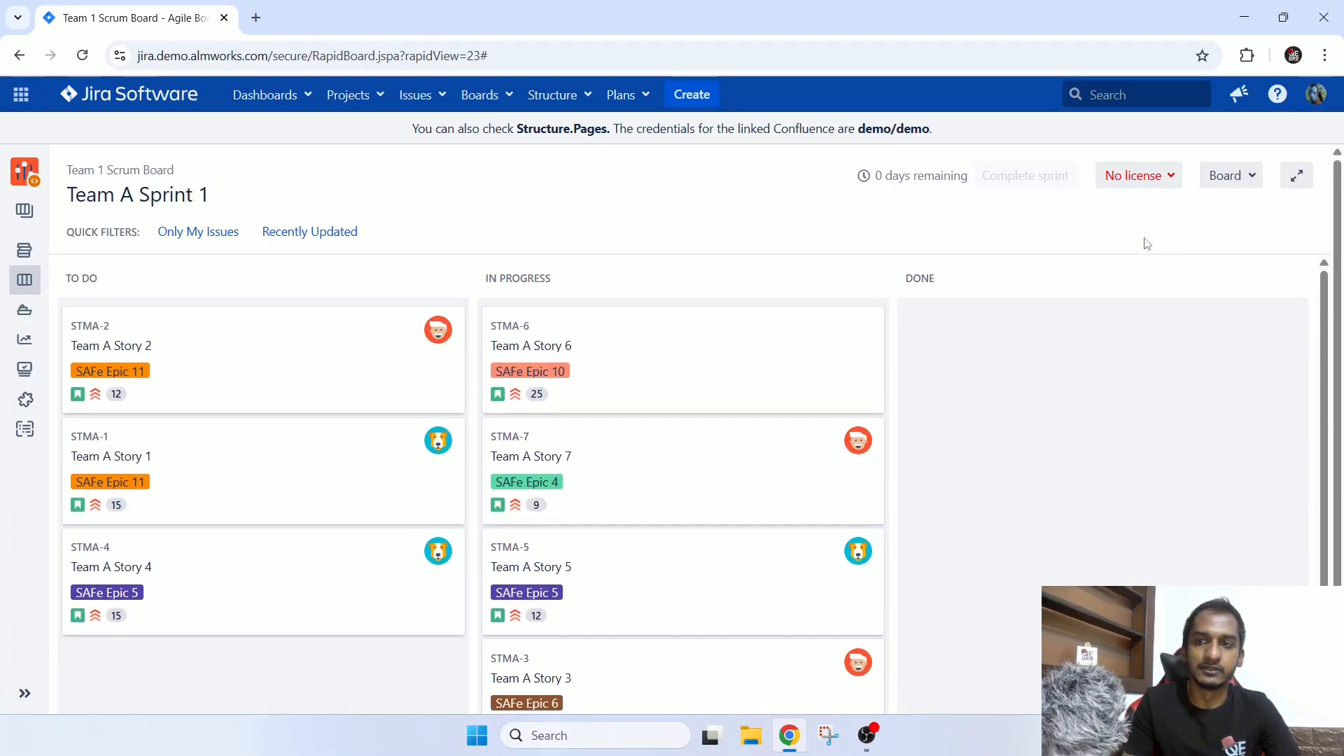
pyautogui.moveTo(116, 196); pyautogui.dragTo(208, 213)
pyautogui.click(35, 255)
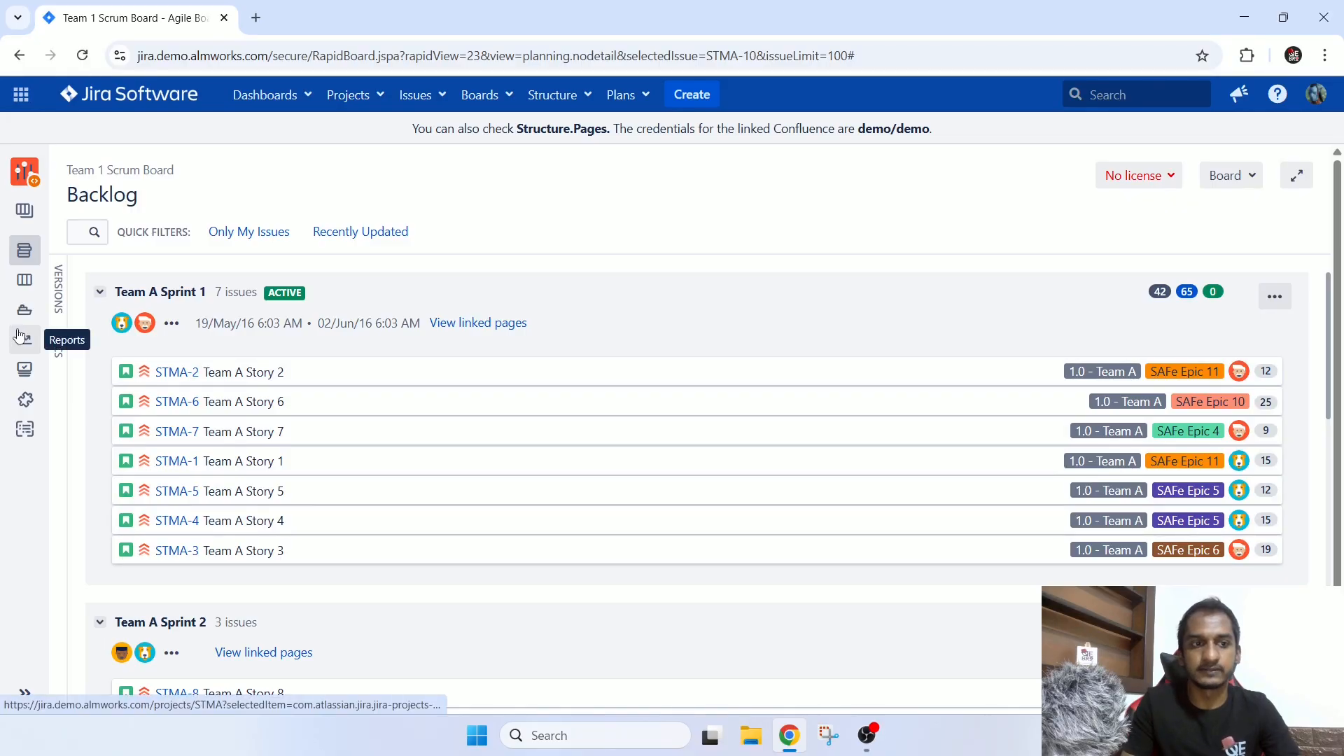
# On the Team A Sprint 1 board, move STMA-6 and STMA-5 to Done and STMA-1 to In Progress.
pyautogui.scroll(-2, 558, 450)
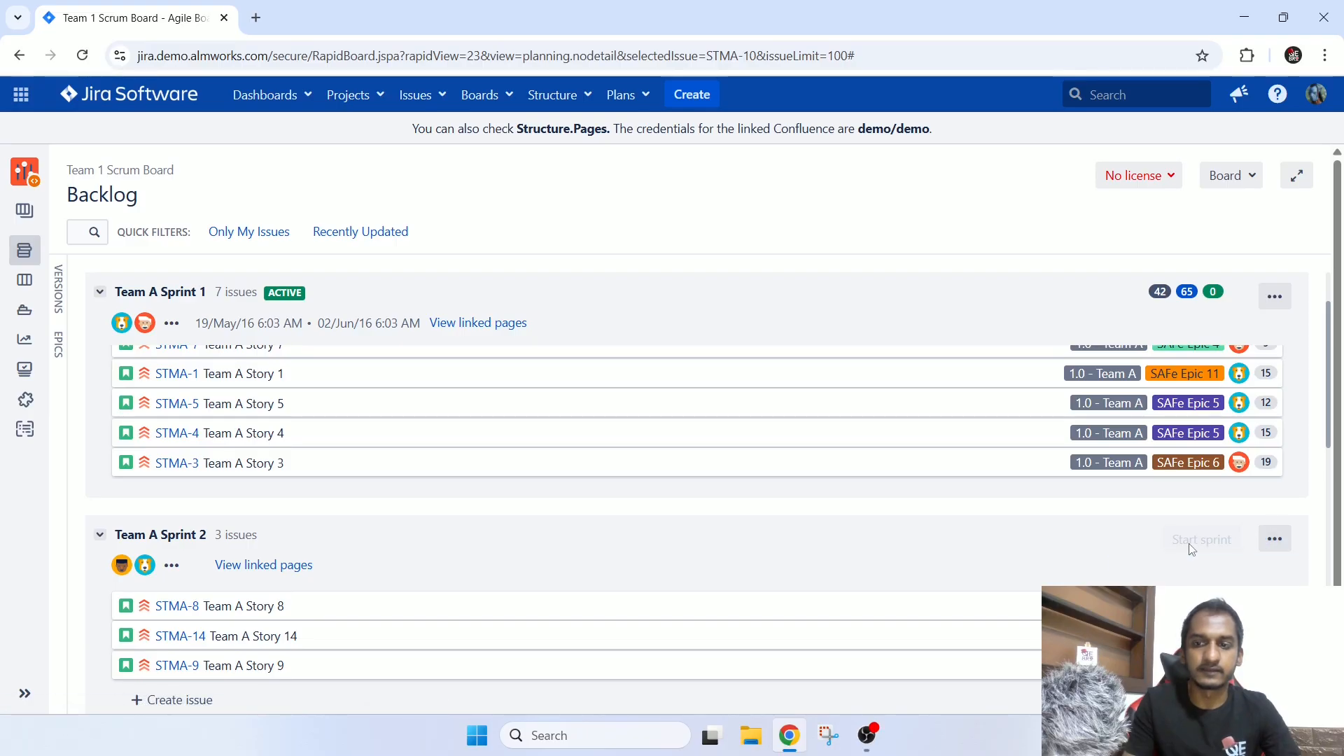
pyautogui.scroll(2, 1190, 549)
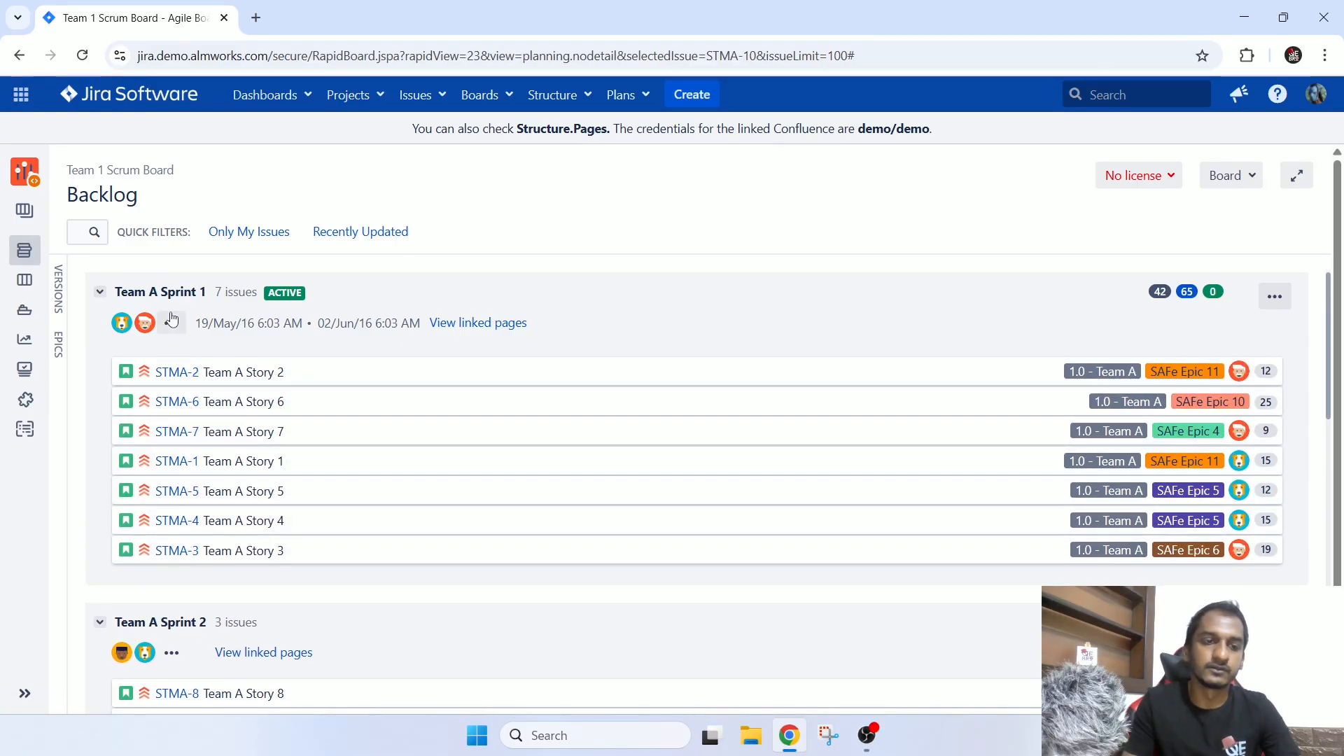
pyautogui.click(35, 290)
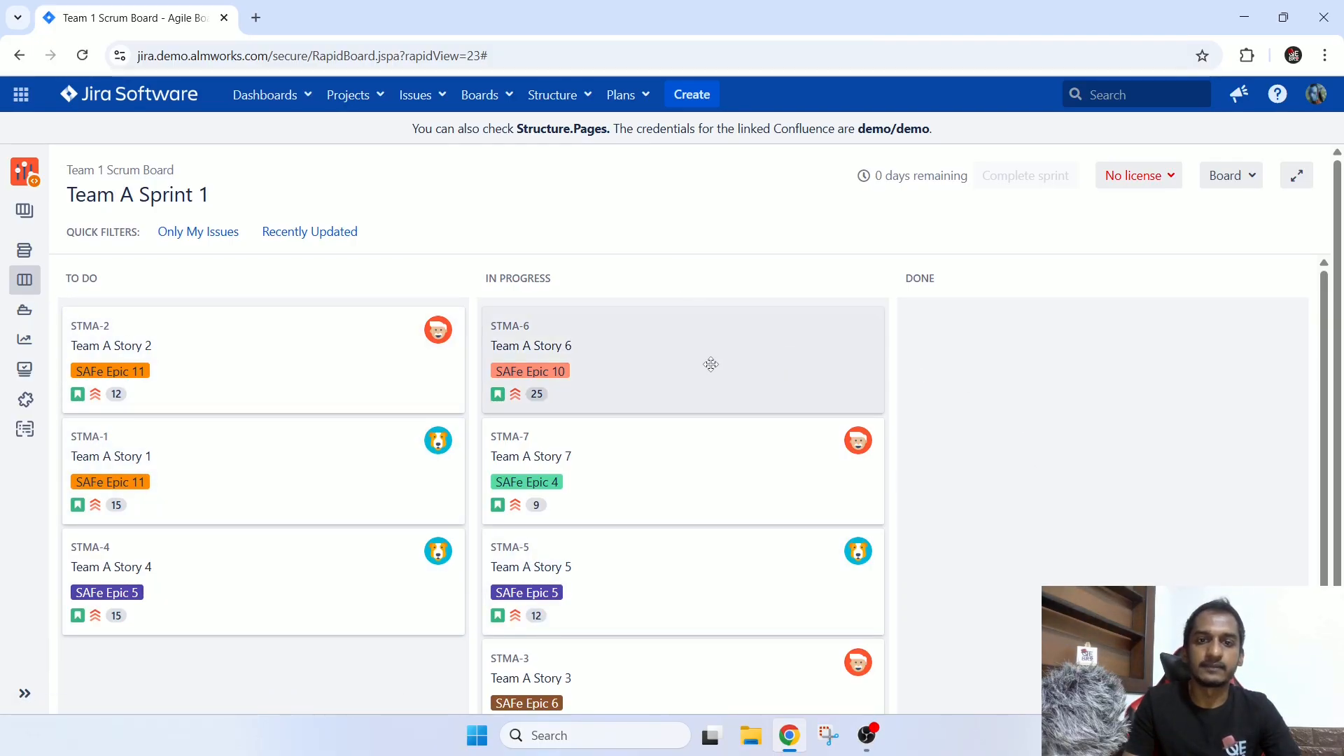
pyautogui.moveTo(708, 363); pyautogui.dragTo(1080, 357)
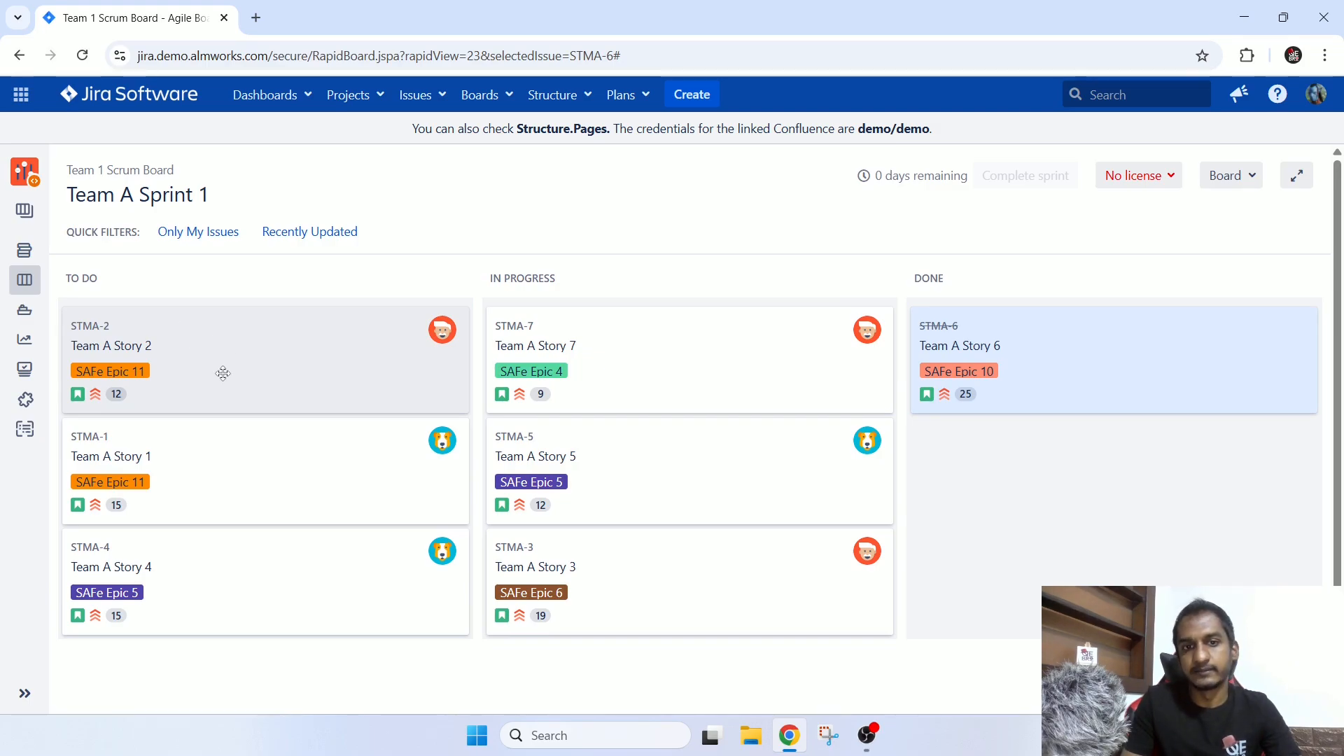
pyautogui.moveTo(245, 462); pyautogui.dragTo(674, 466)
pyautogui.moveTo(670, 591); pyautogui.dragTo(1149, 513)
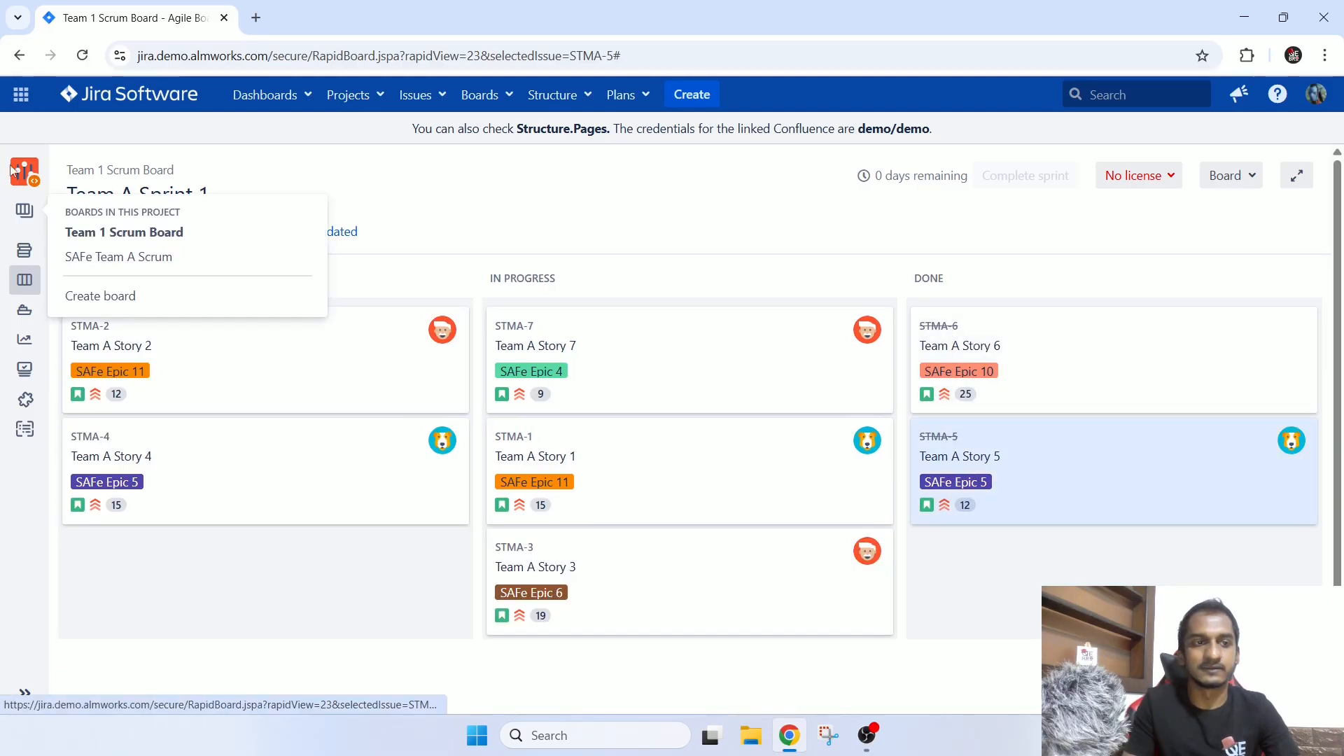
# Look over the backlog and the Releases page, and return to the active sprint board to check the sprint dates.
pyautogui.click(23, 250)
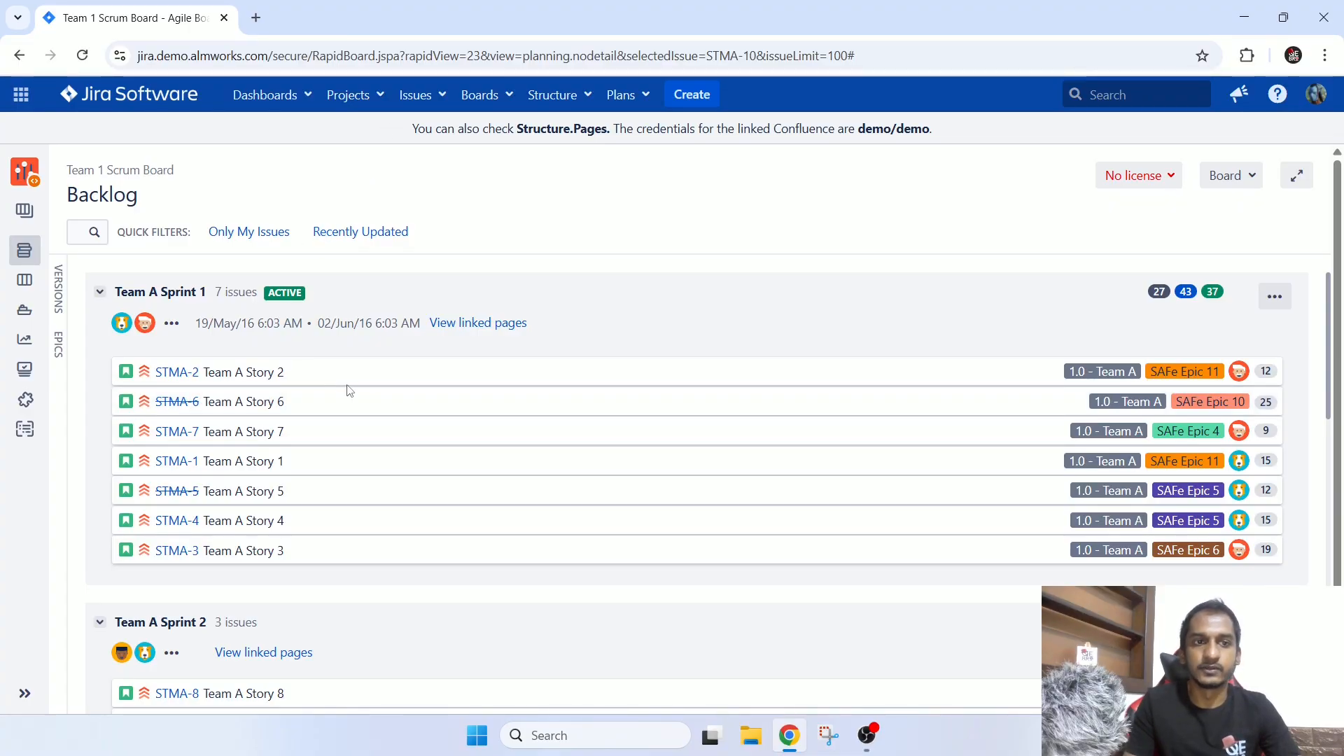
pyautogui.click(27, 280)
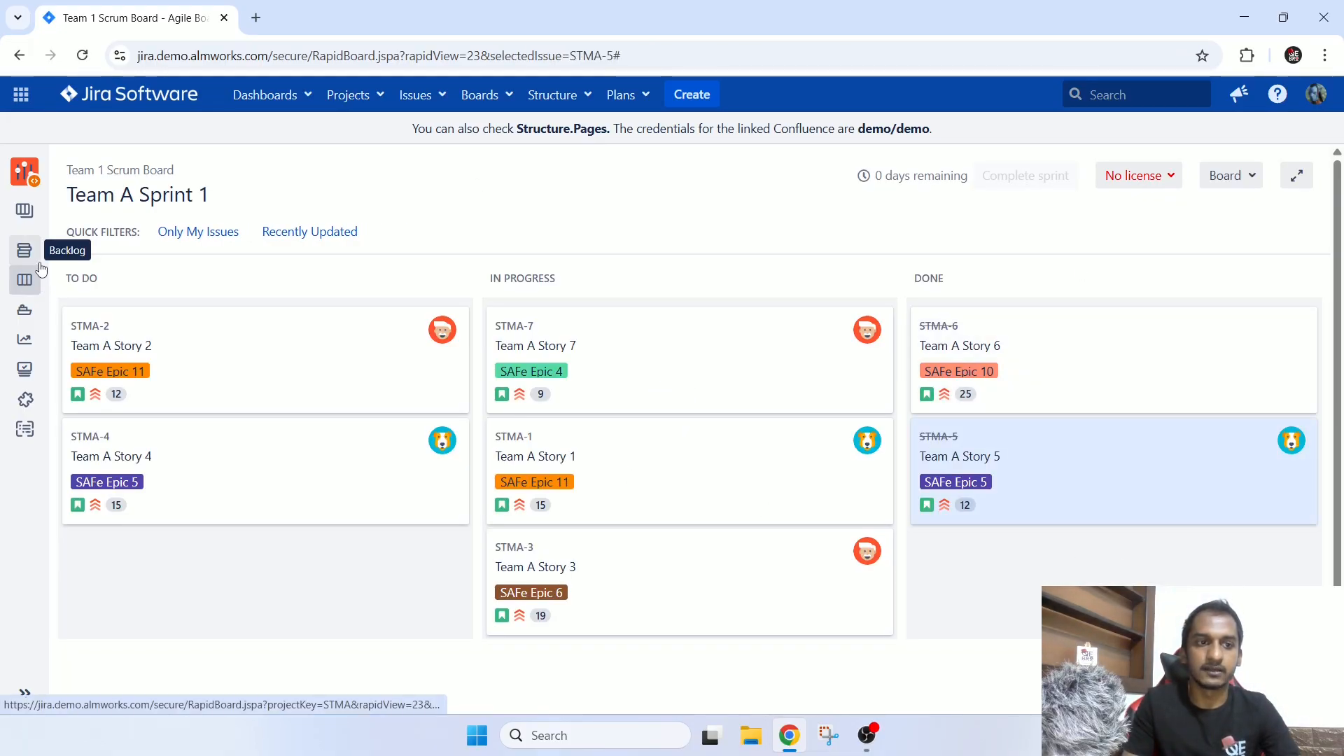
pyautogui.click(27, 315)
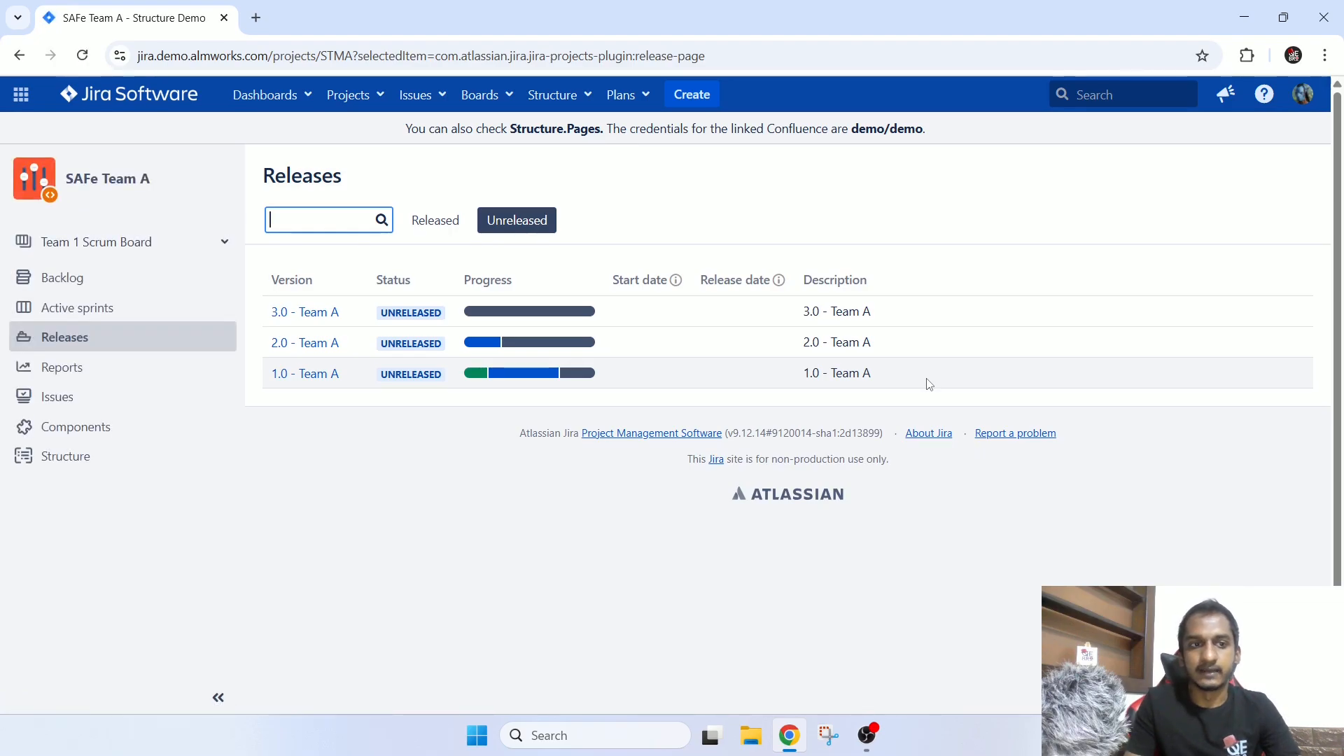
pyautogui.click(83, 305)
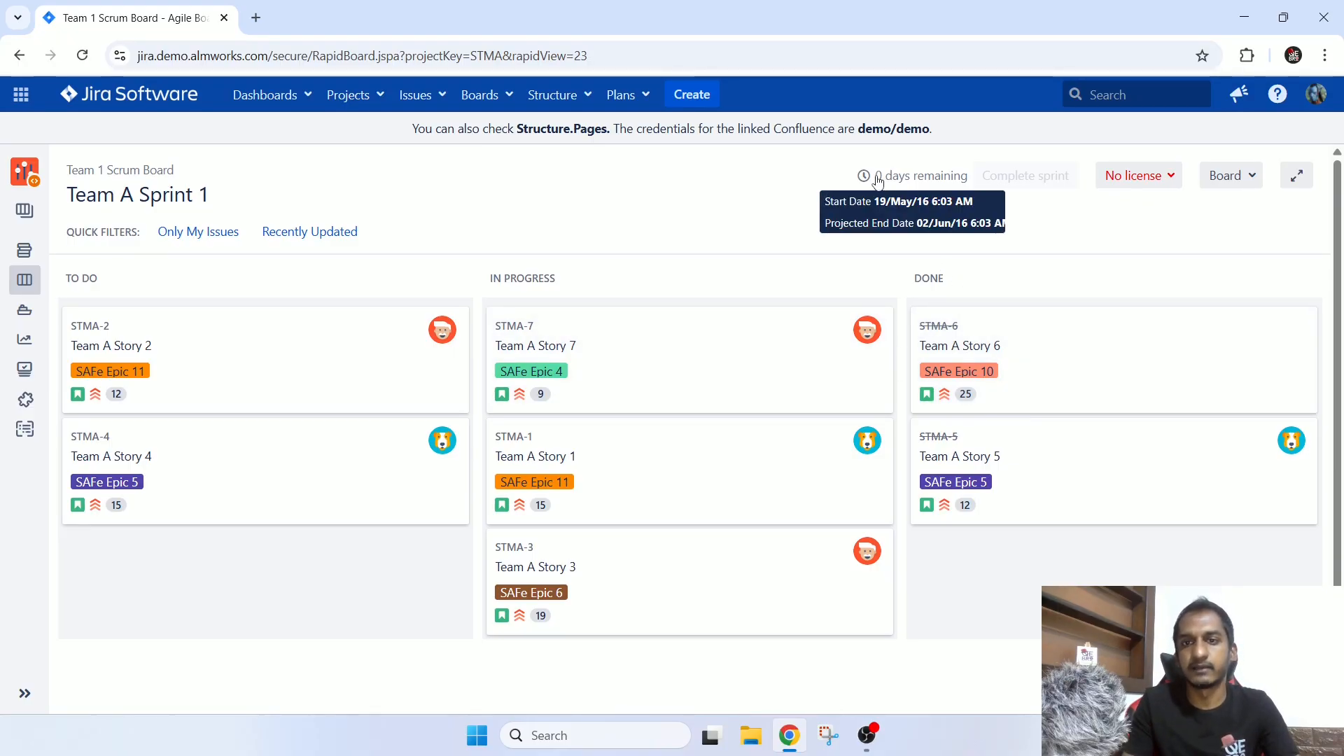
pyautogui.moveTo(931, 187)
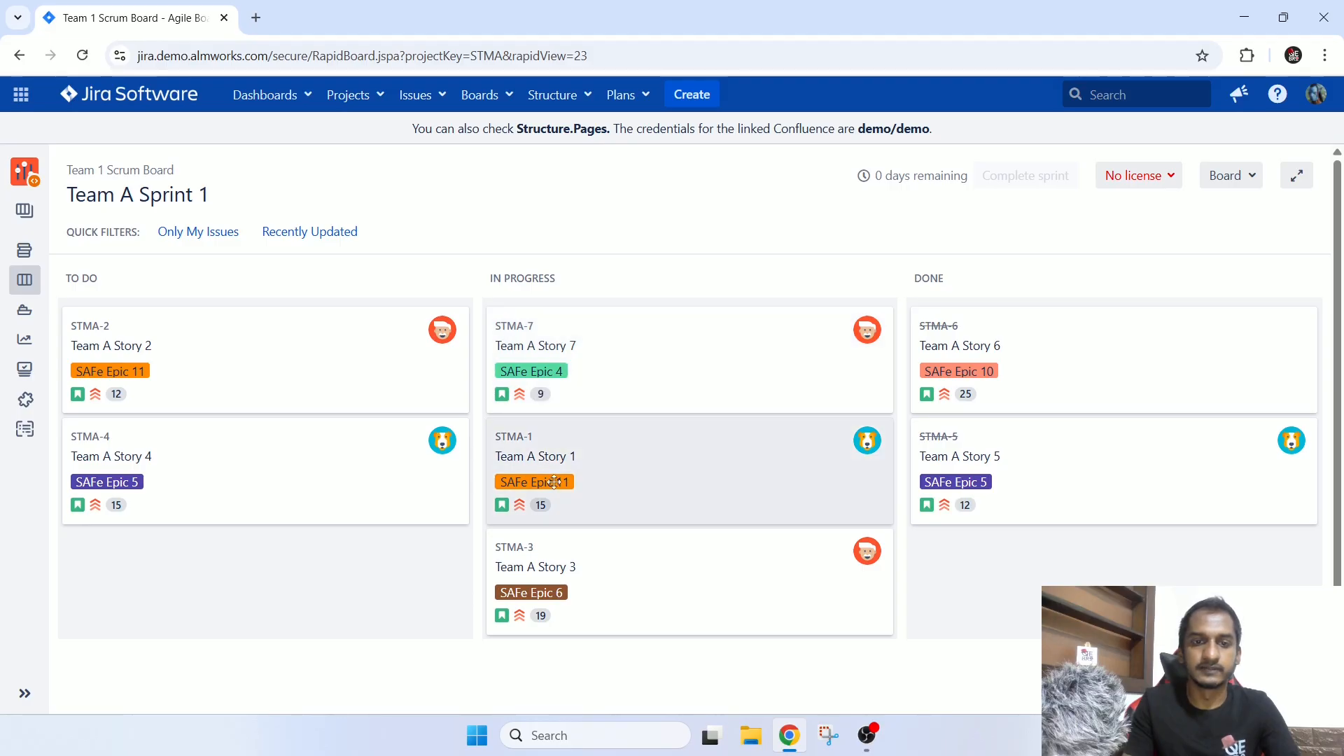
# Open issue STMA-7 in a new tab and check its reporter and assignee.
pyautogui.middleClick(511, 332)
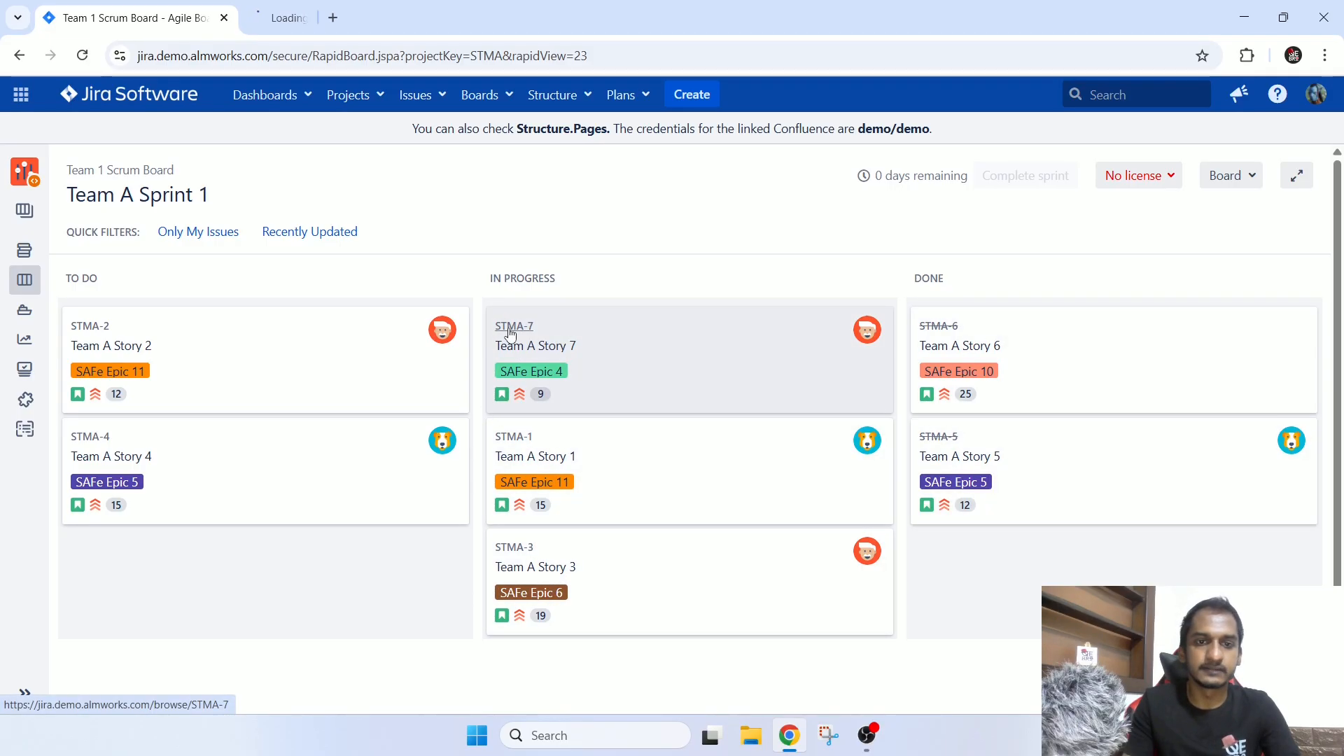
pyautogui.click(317, 8)
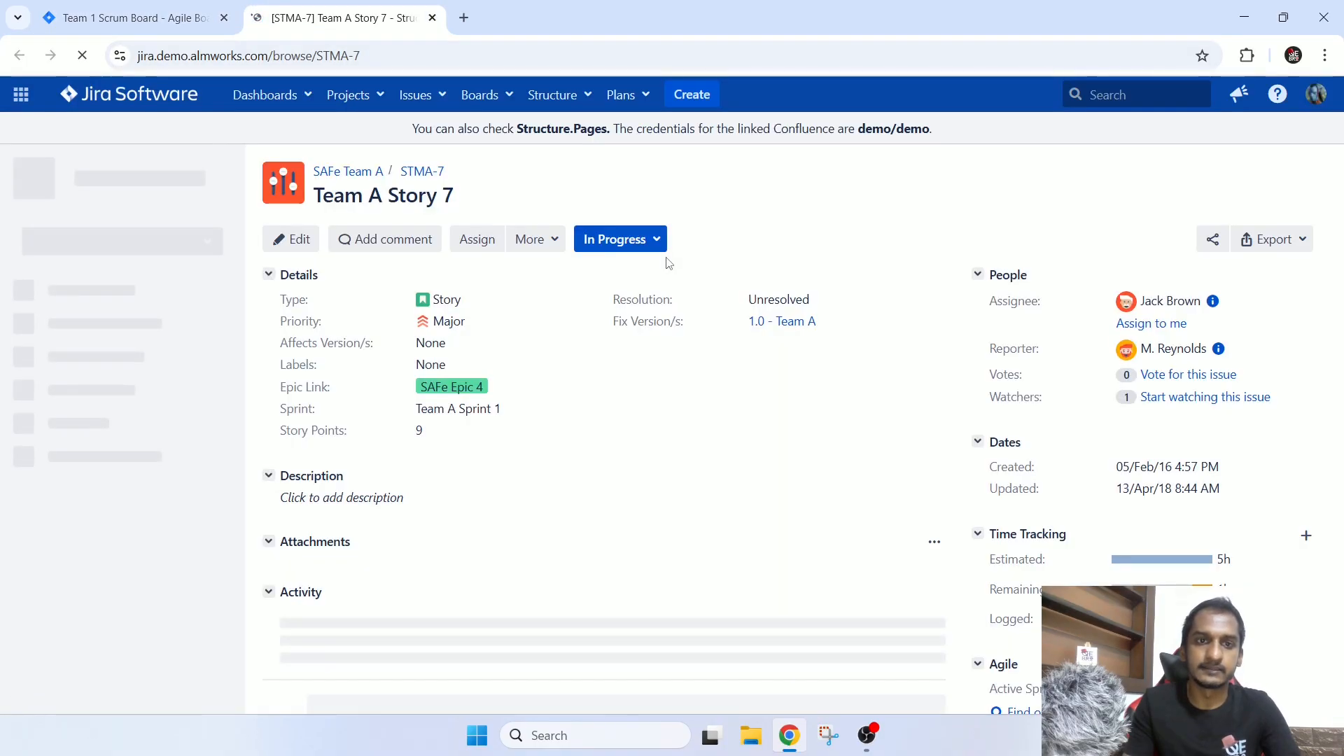
pyautogui.moveTo(981, 348); pyautogui.dragTo(1171, 343)
pyautogui.moveTo(972, 301); pyautogui.dragTo(1200, 303)
pyautogui.click(1060, 287)
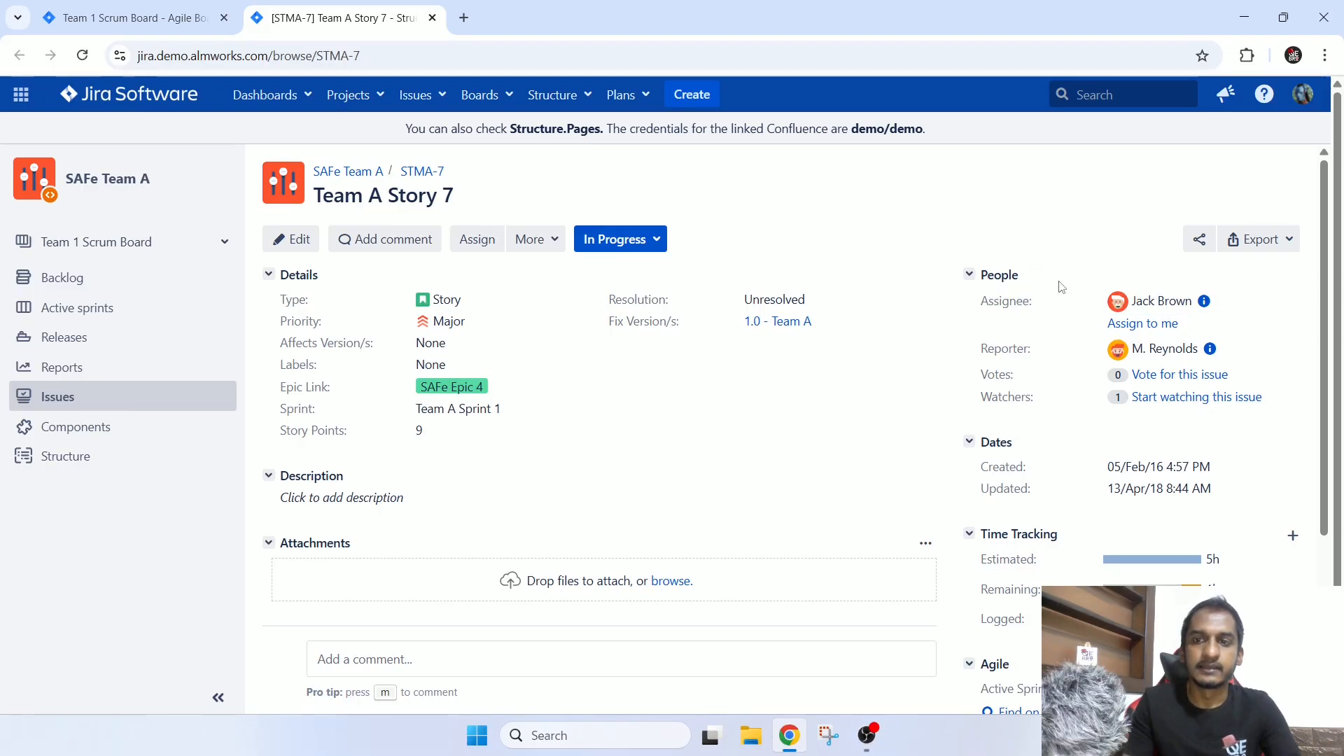
# Assign STMA-7 to the current account and check its assignee on the sprint board.
pyautogui.click(1136, 322)
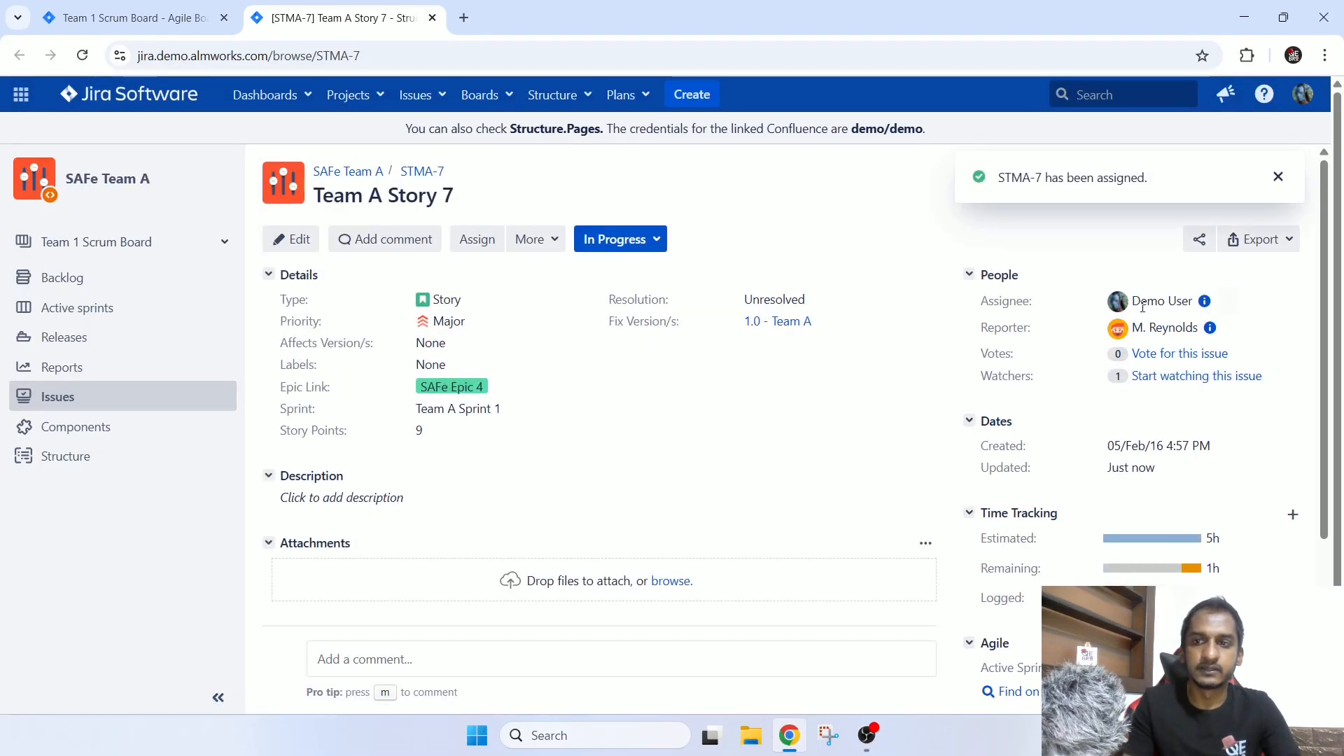
pyautogui.moveTo(1132, 303); pyautogui.dragTo(1196, 300)
pyautogui.click(126, 17)
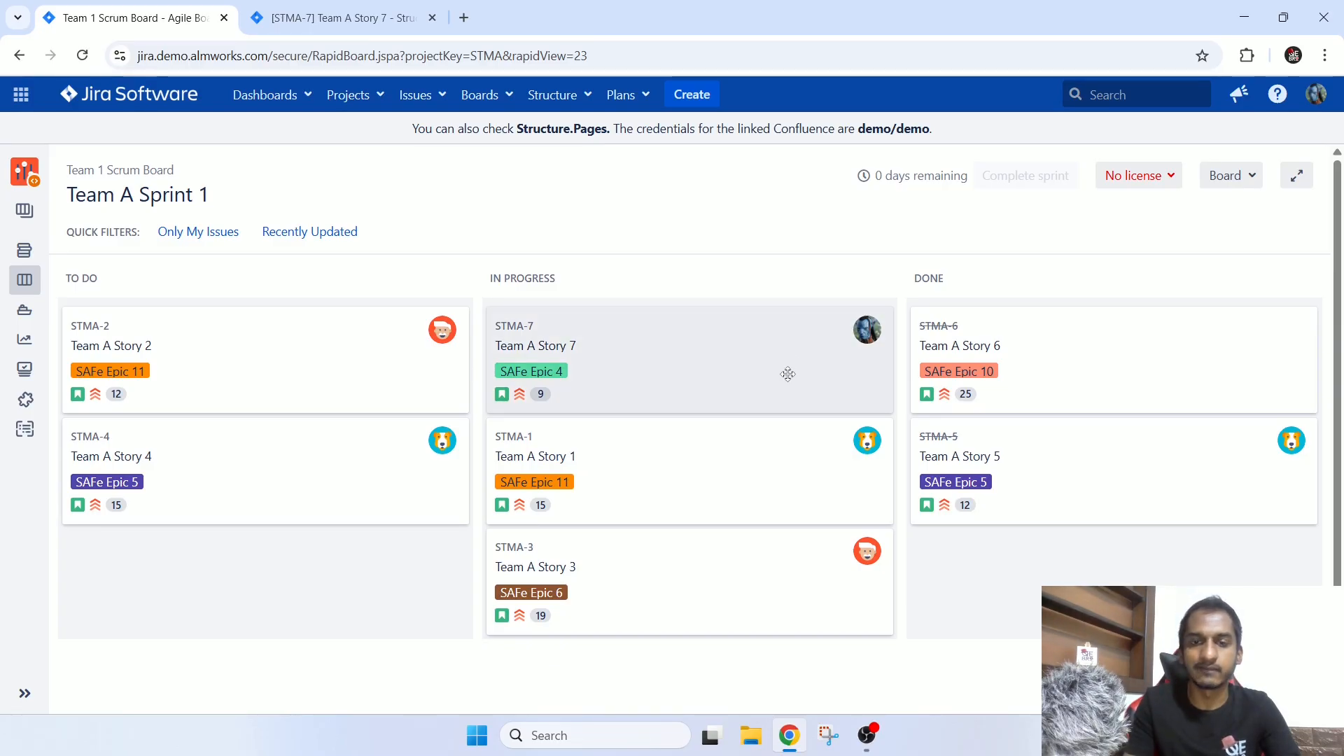
# Return to the STMA-7 issue, review its people fields, and vote for and start watching the issue.
pyautogui.click(282, 9)
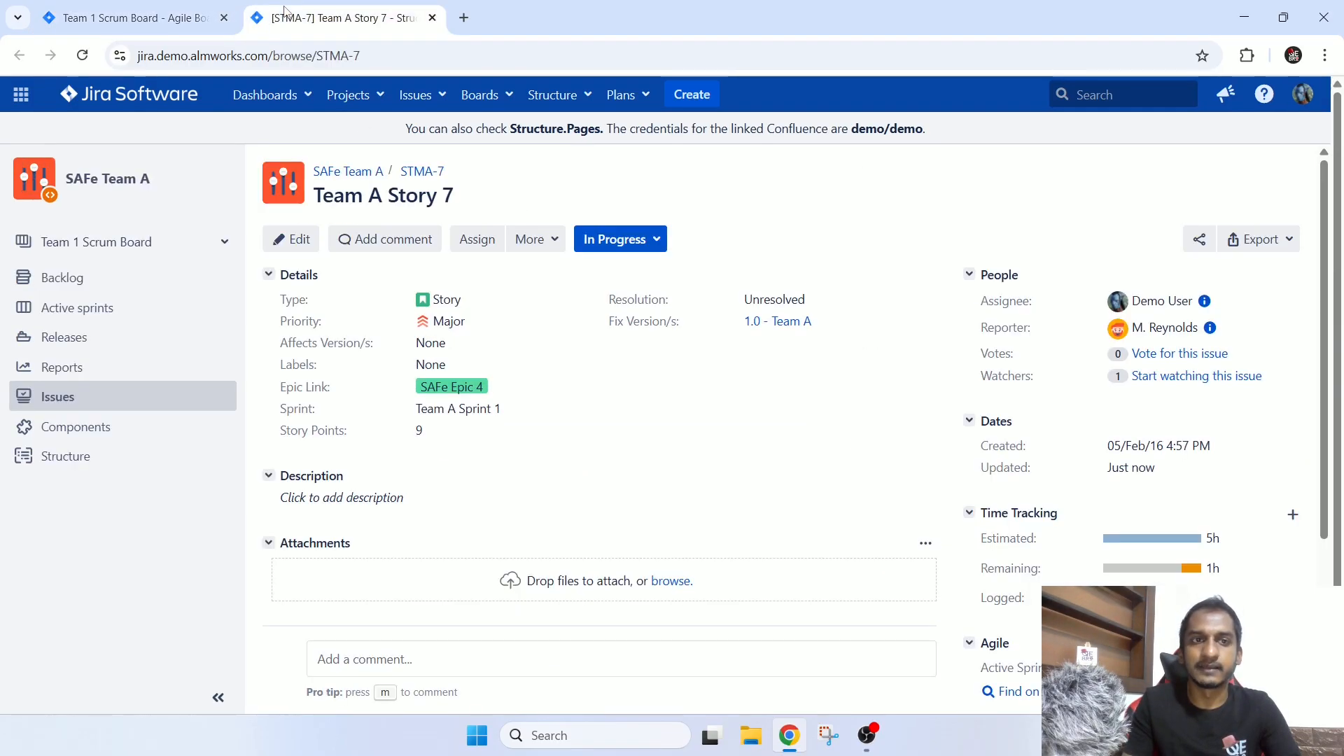
pyautogui.moveTo(981, 331); pyautogui.dragTo(1205, 327)
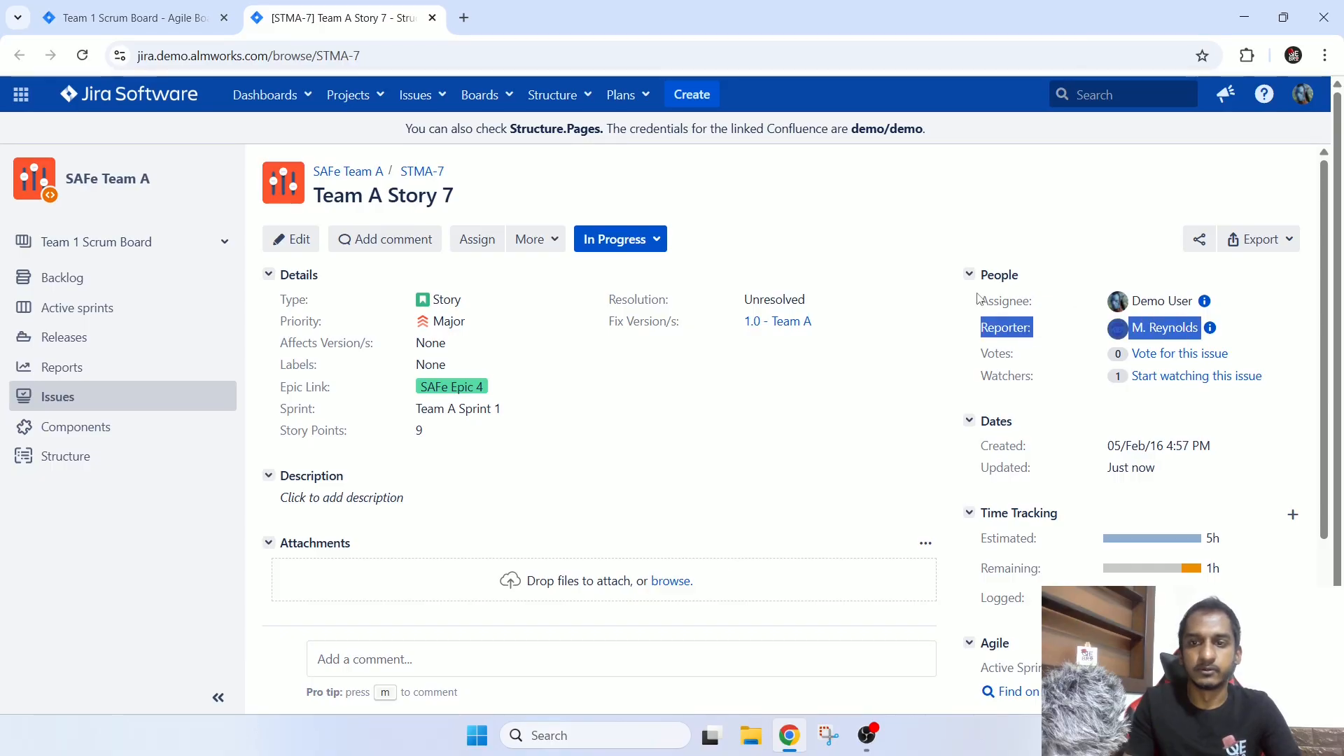
pyautogui.moveTo(980, 301); pyautogui.dragTo(1231, 303)
pyautogui.click(1299, 326)
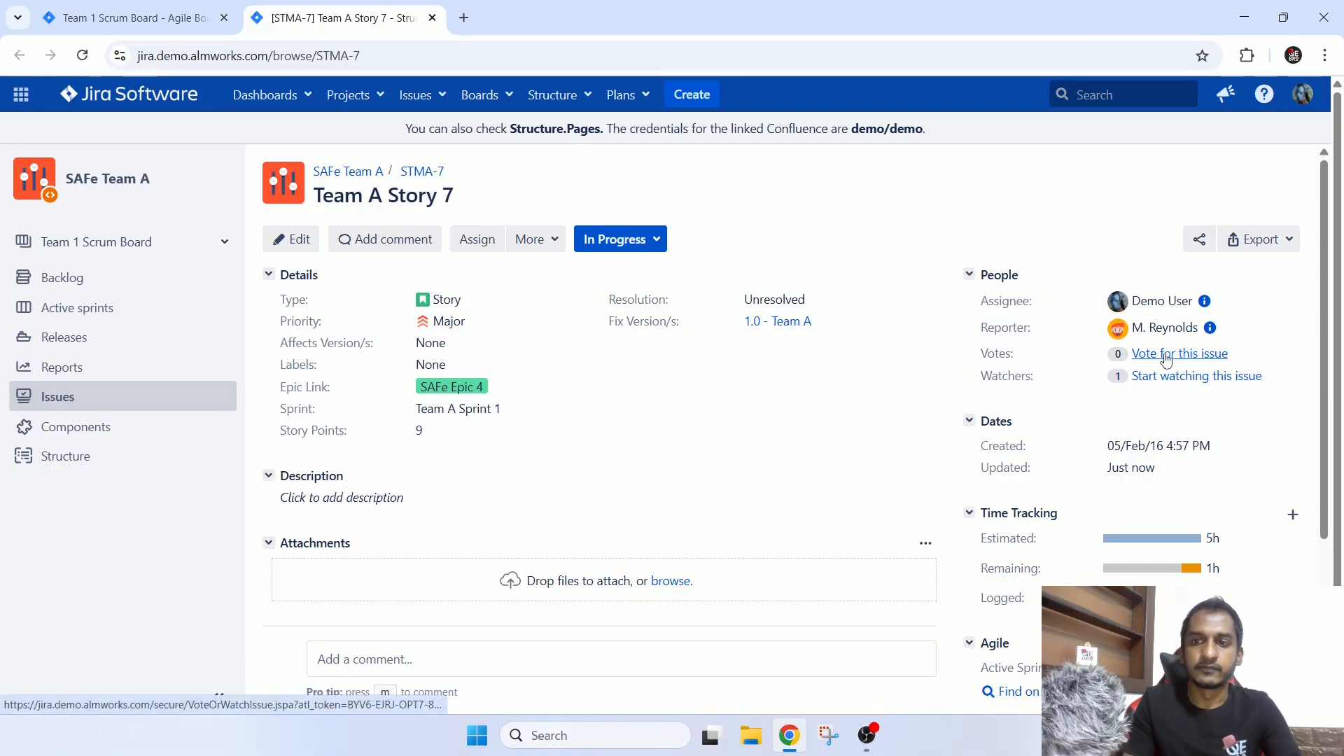
pyautogui.click(1167, 357)
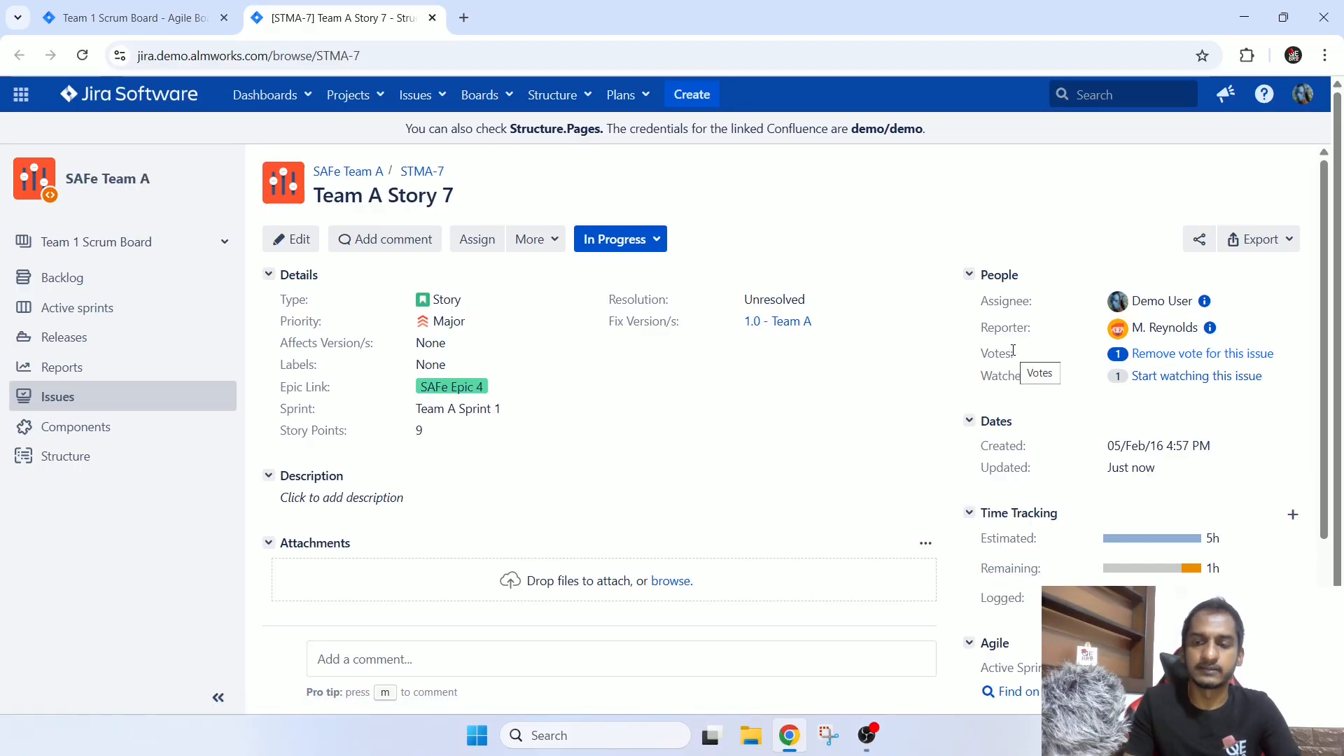
pyautogui.click(1157, 378)
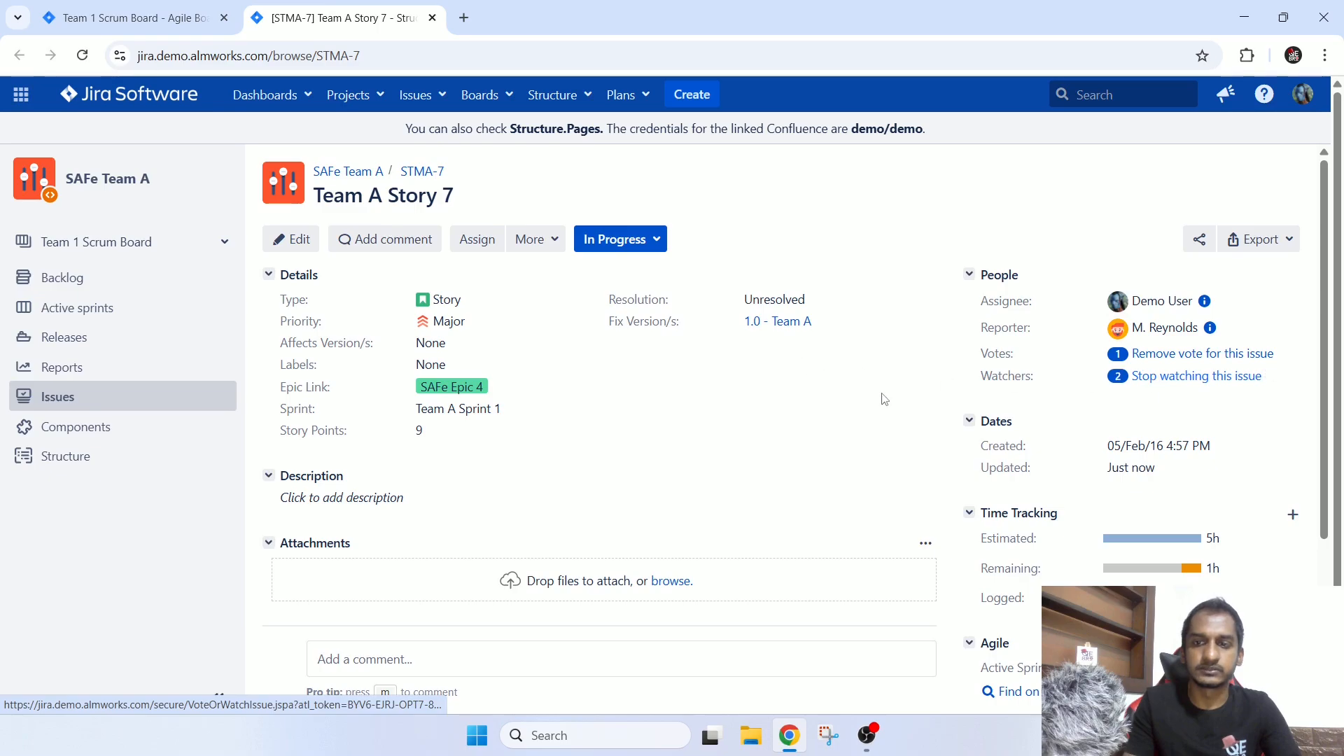
# Review the dates, time tracking, agile and activity sections of STMA-7.
pyautogui.scroll(-3, 891, 385)
pyautogui.scroll(4, 1103, 373)
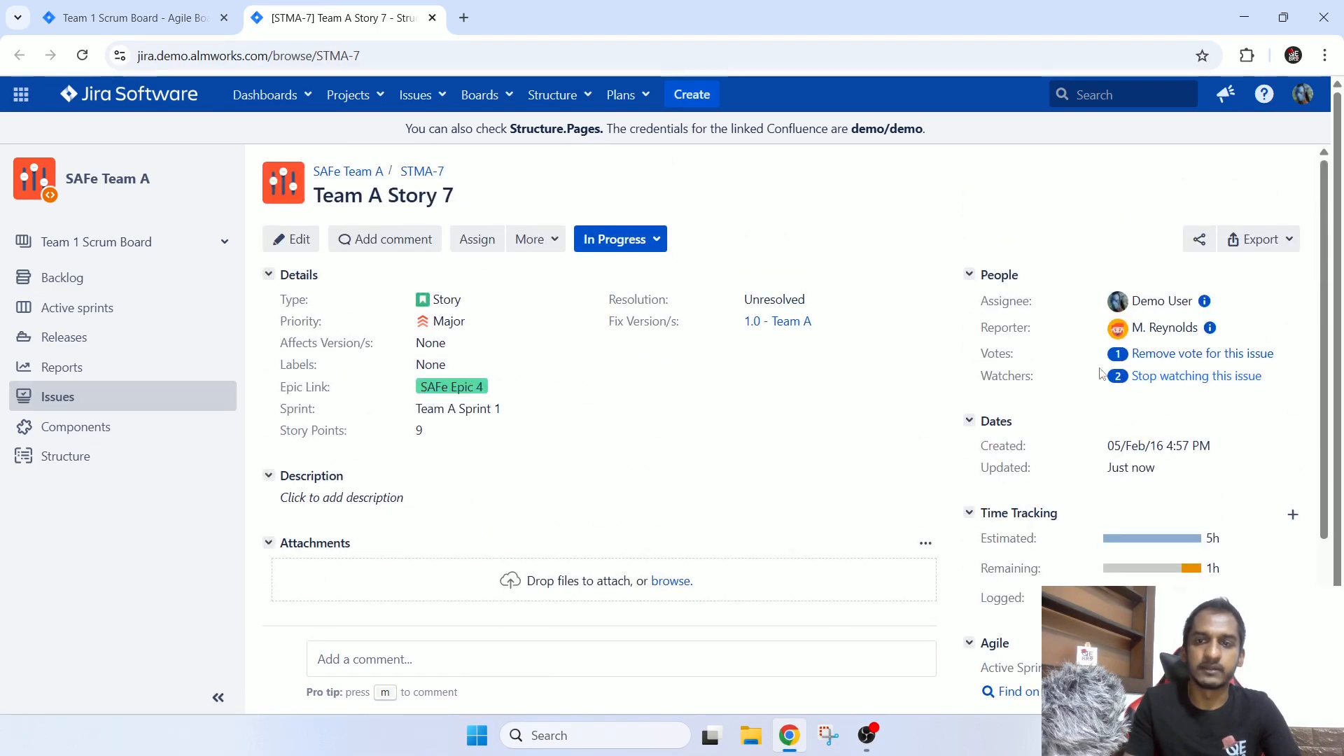
pyautogui.moveTo(1017, 448); pyautogui.dragTo(1154, 519)
pyautogui.scroll(-3, 1153, 490)
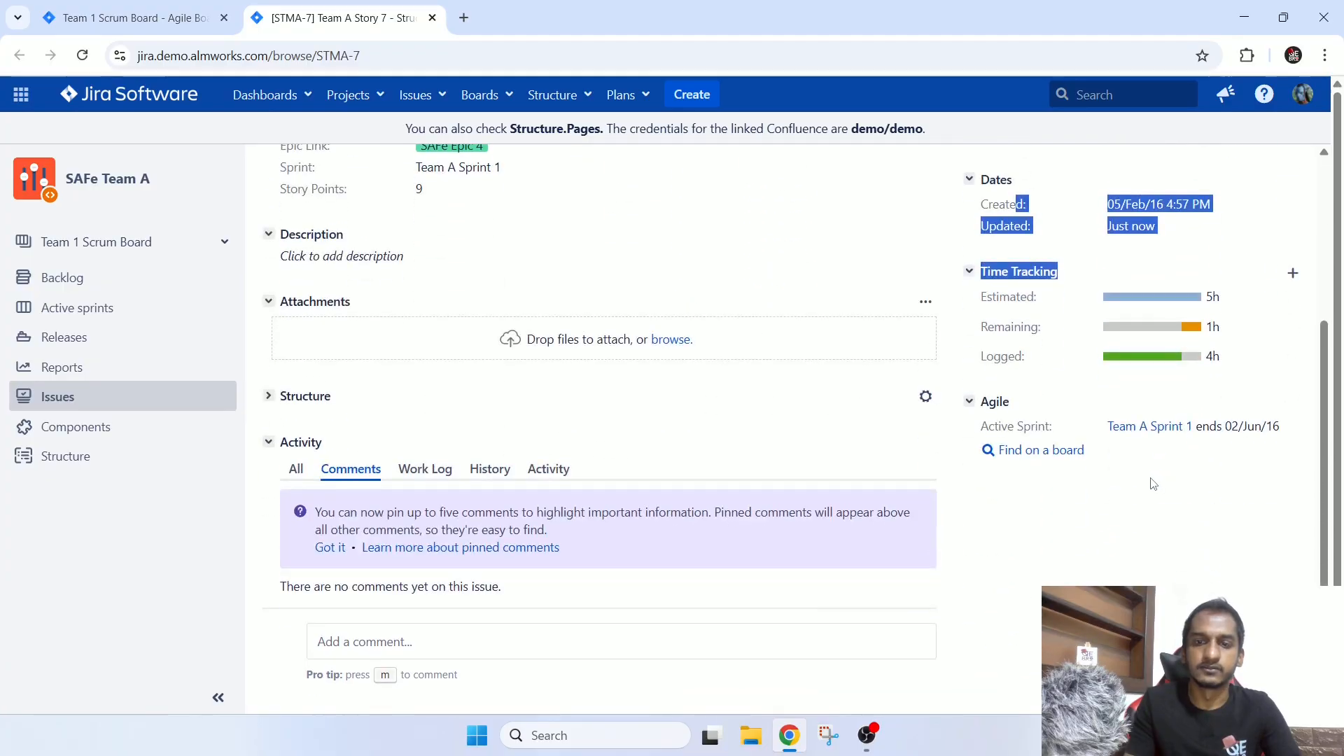
pyautogui.scroll(3, 1154, 483)
pyautogui.scroll(-1, 912, 352)
pyautogui.click(911, 352)
pyautogui.scroll(-2, 909, 354)
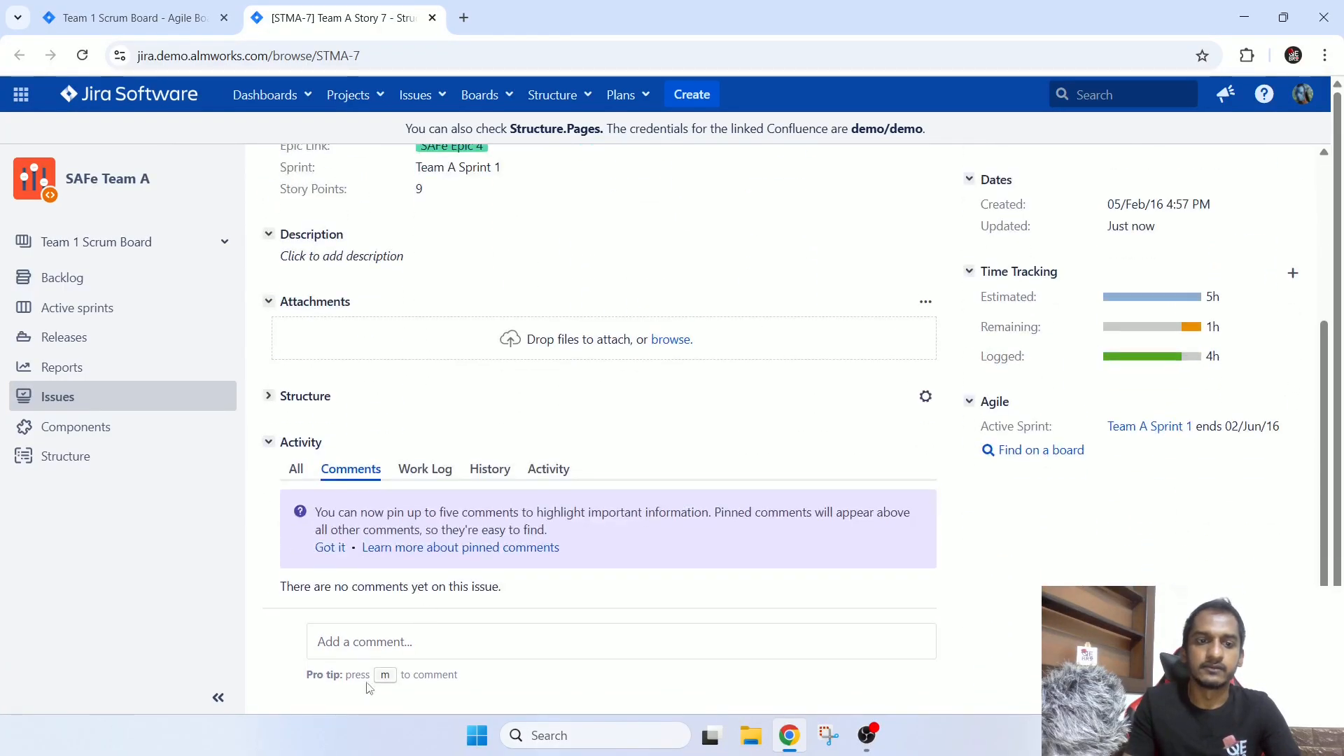
# Open the comment editor of STMA-7 to view its options and cancel it without adding a comment.
pyautogui.click(450, 633)
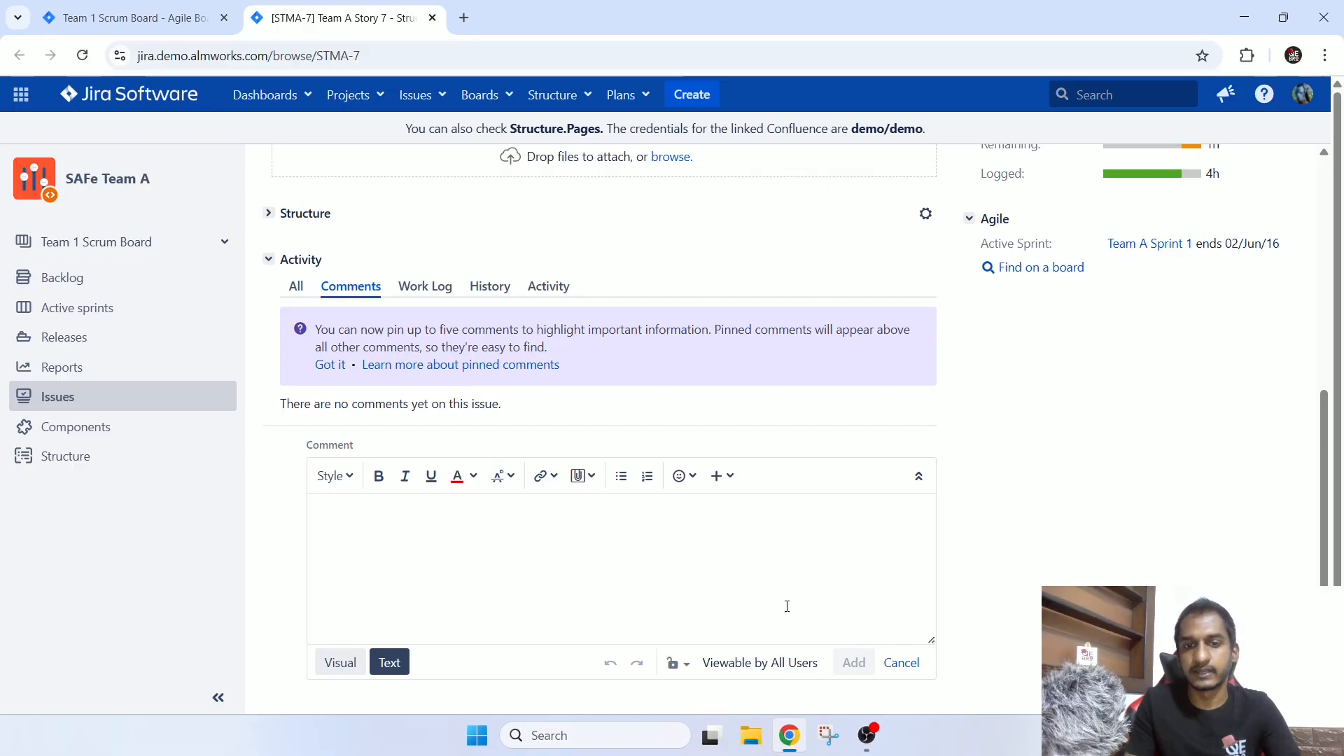
pyautogui.click(902, 663)
pyautogui.scroll(4, 784, 599)
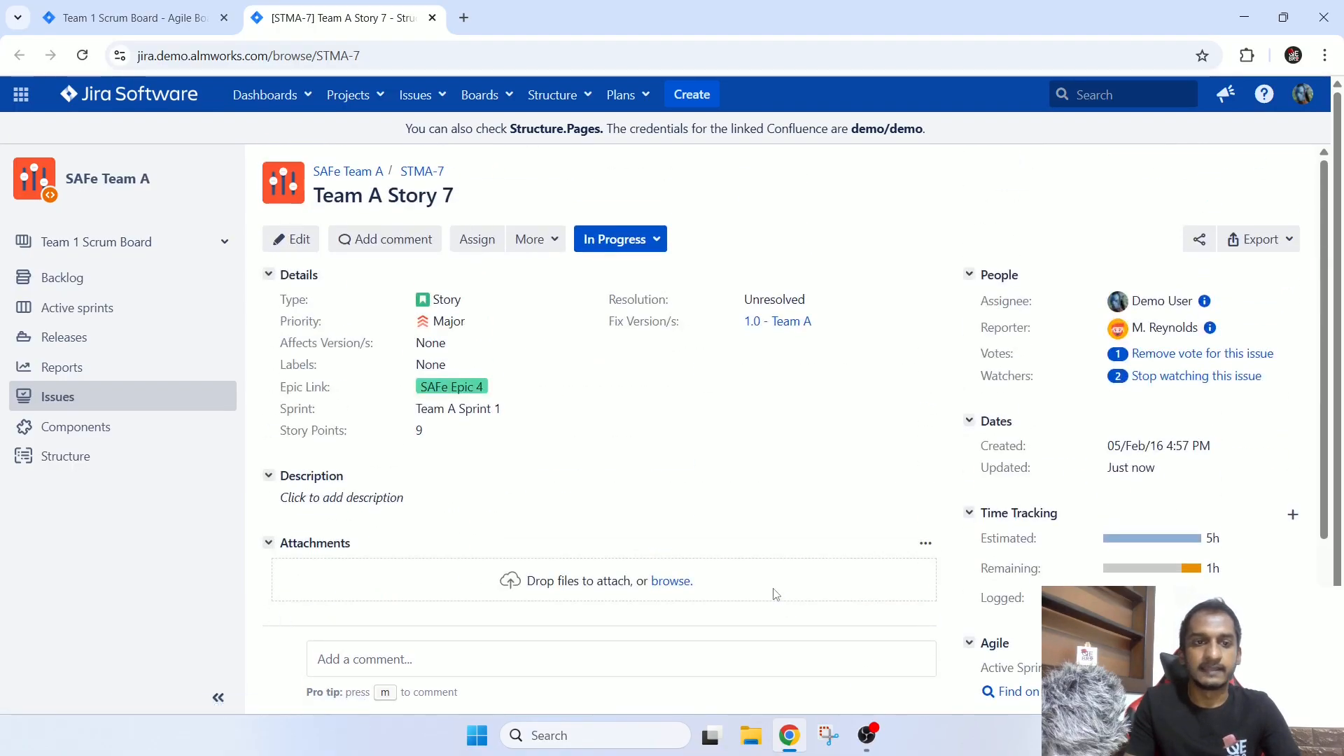
# Check the options offered by the Type and Priority fields of STMA-7, closing both without a change.
pyautogui.moveTo(279, 300); pyautogui.dragTo(495, 301)
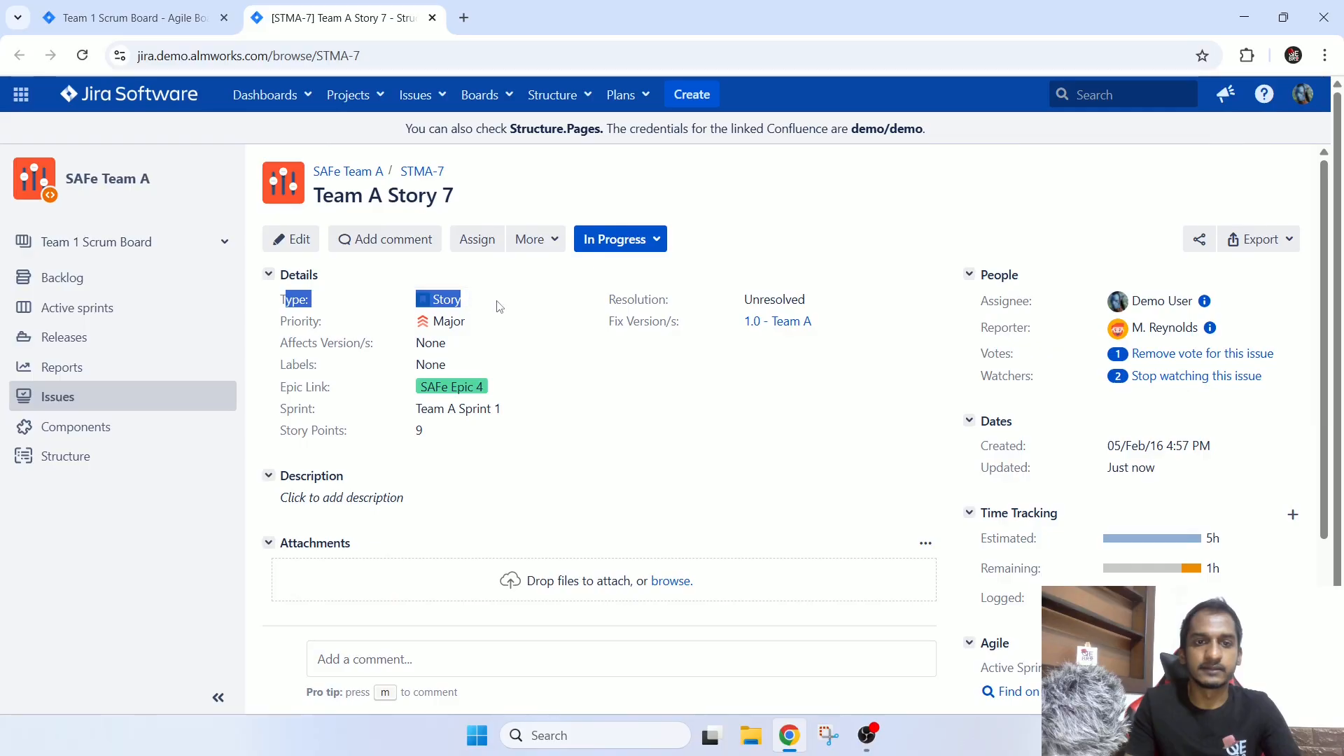
pyautogui.click(528, 294)
pyautogui.click(449, 299)
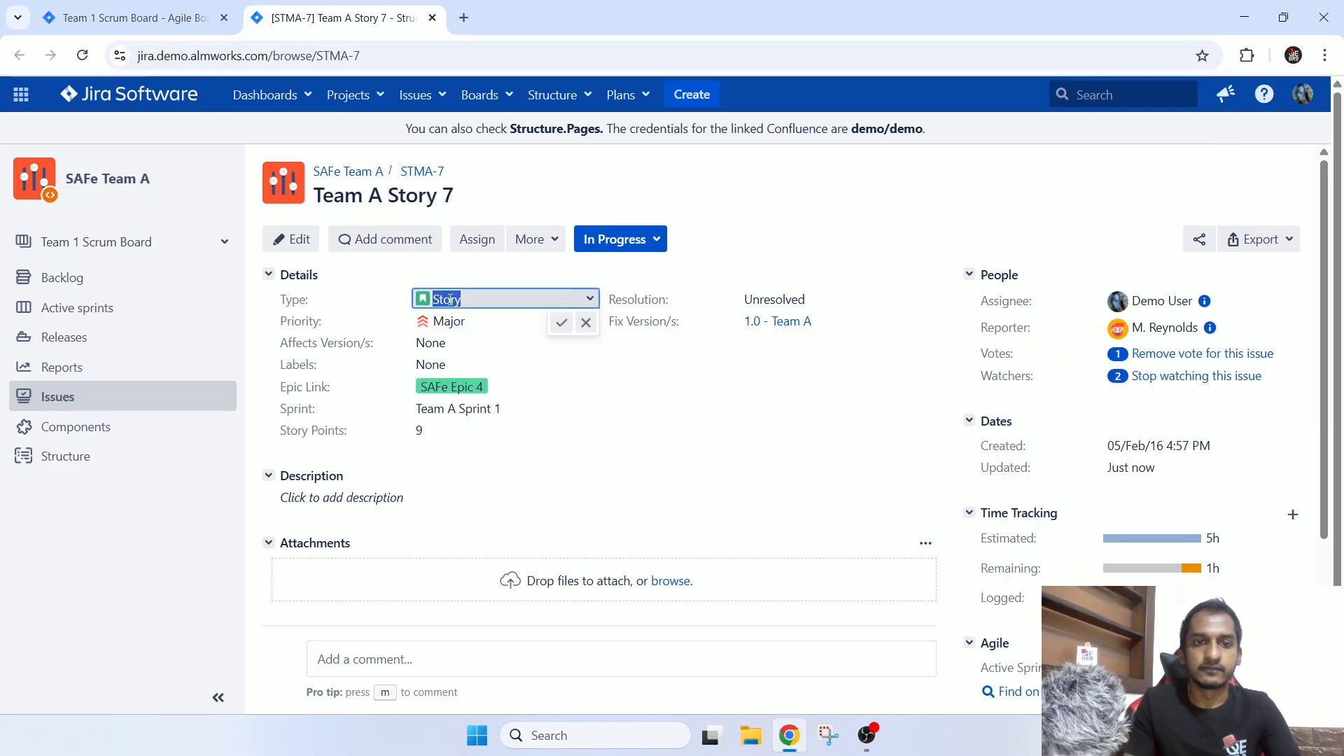
pyautogui.click(524, 299)
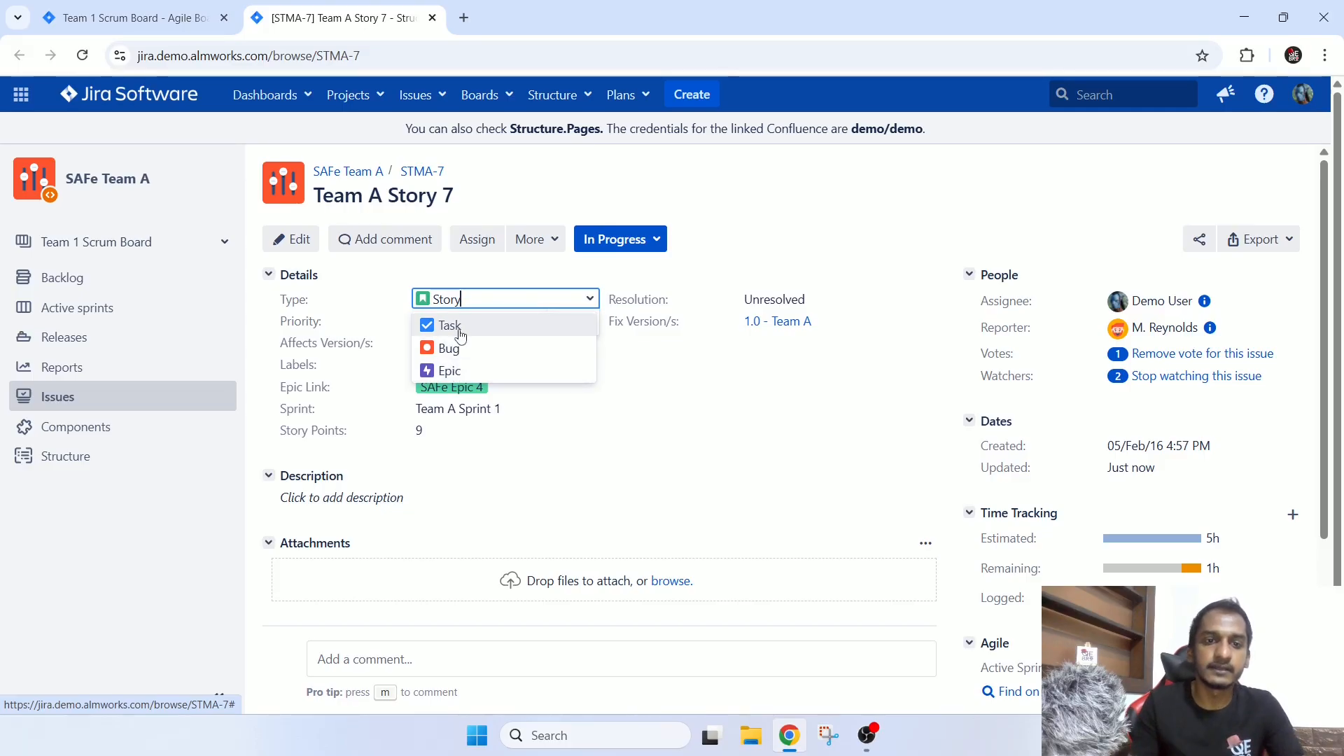
pyautogui.click(938, 199)
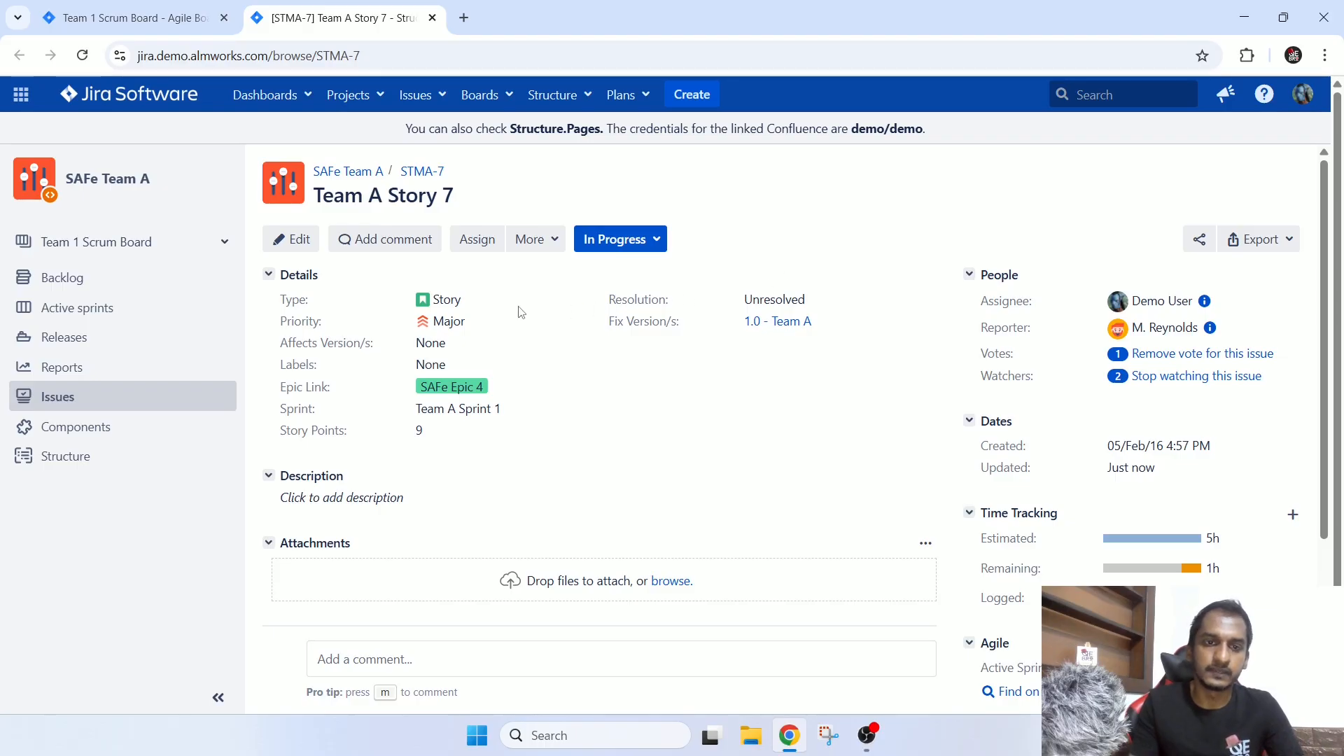
pyautogui.click(476, 299)
pyautogui.click(587, 301)
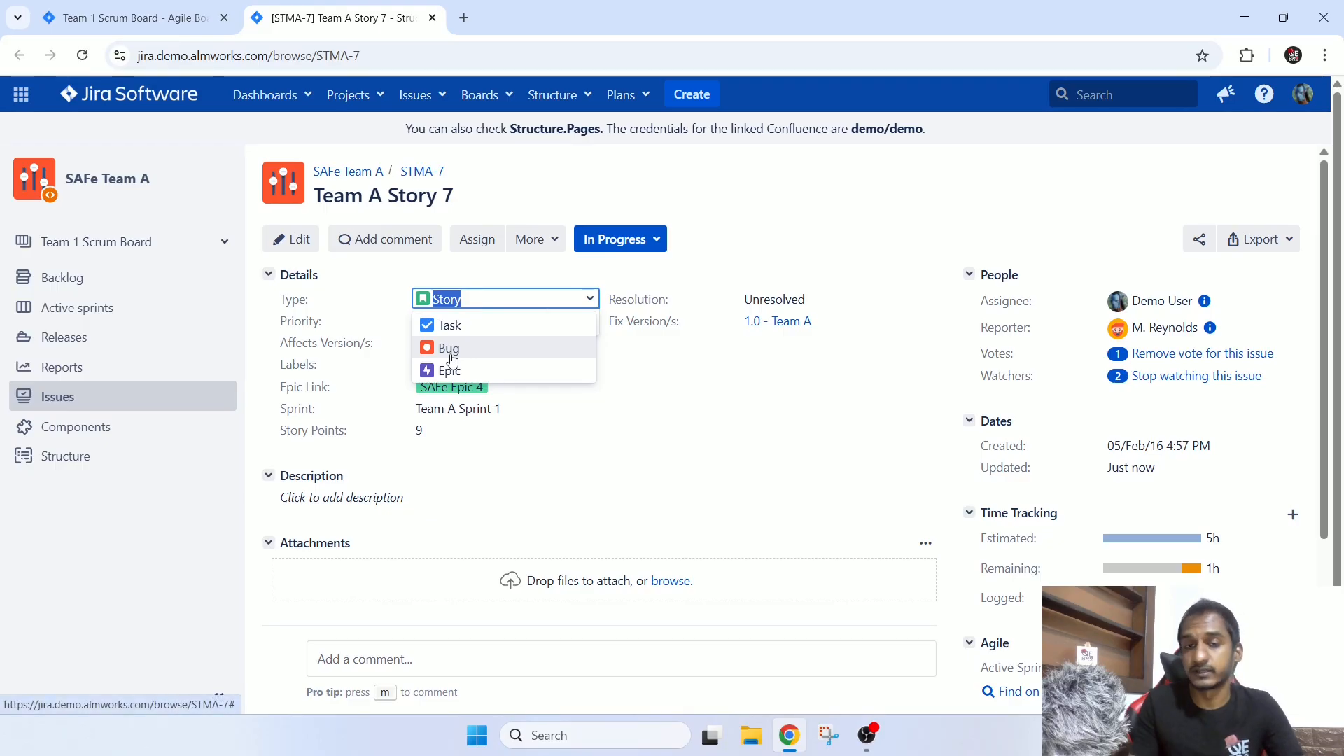
pyautogui.click(935, 208)
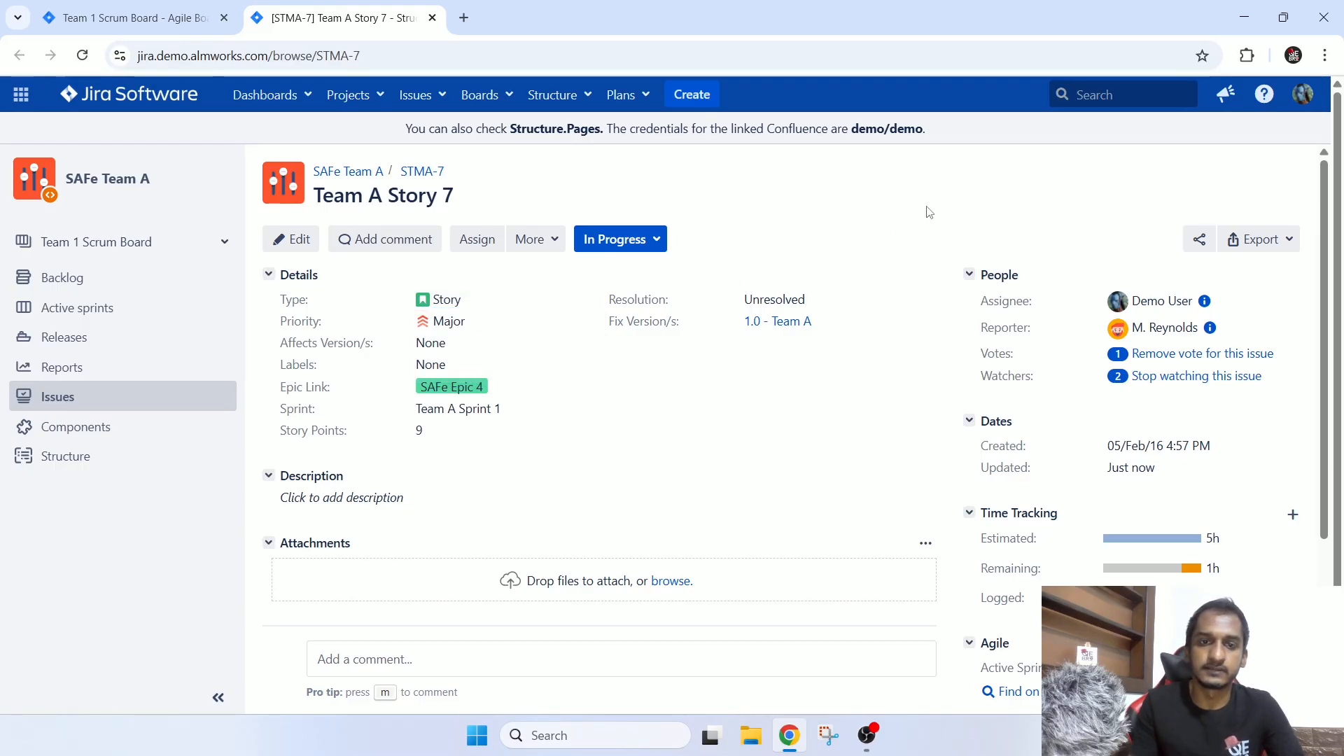
pyautogui.click(478, 321)
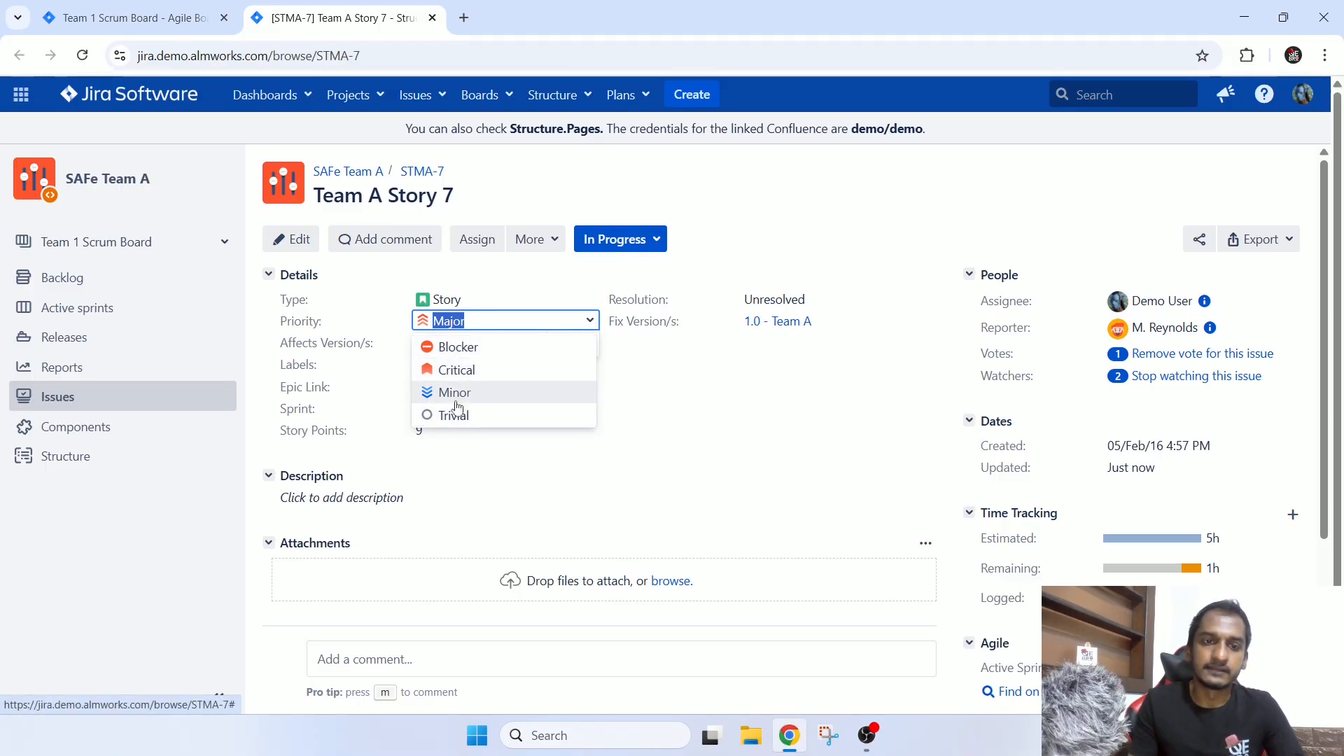
pyautogui.click(723, 376)
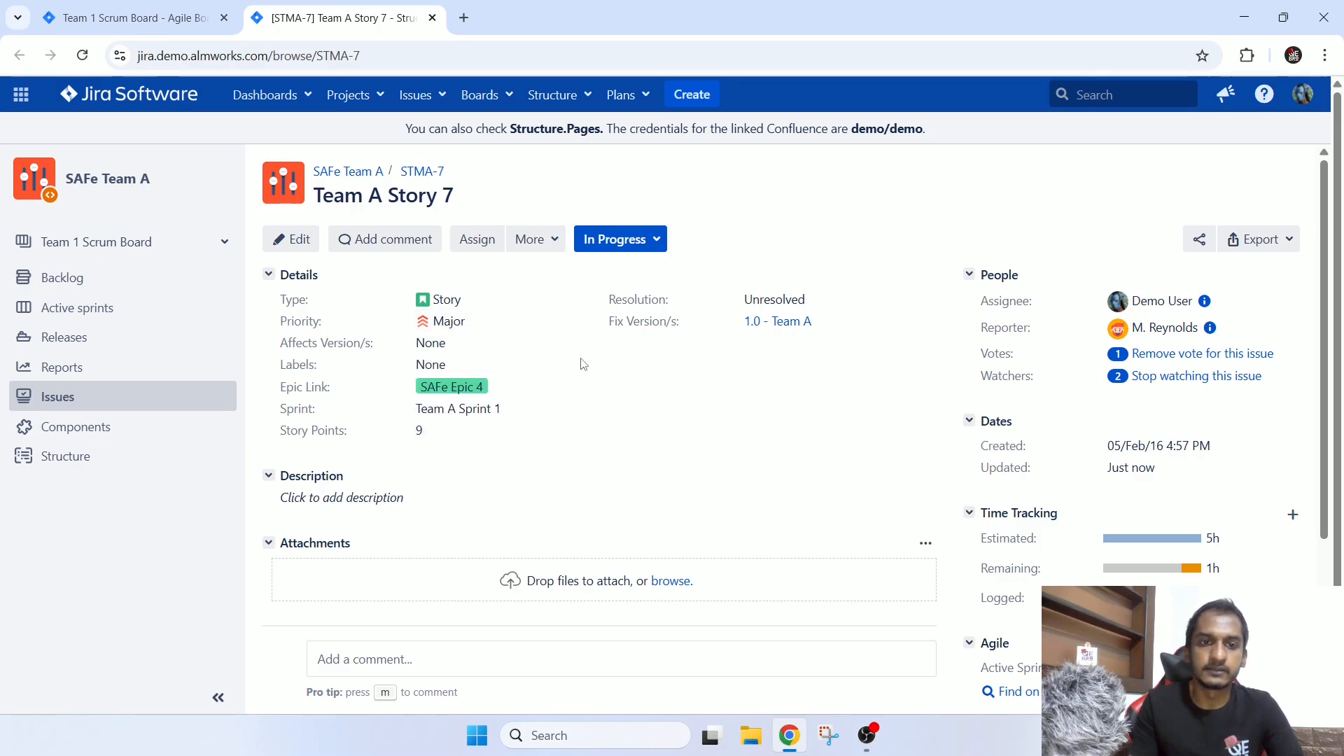
# Open the linked SAFe Epic 4 from STMA-7 and review its title, issue links and child issues.
pyautogui.keyDown('ctrl'); pyautogui.click(462, 389); pyautogui.keyUp('ctrl')
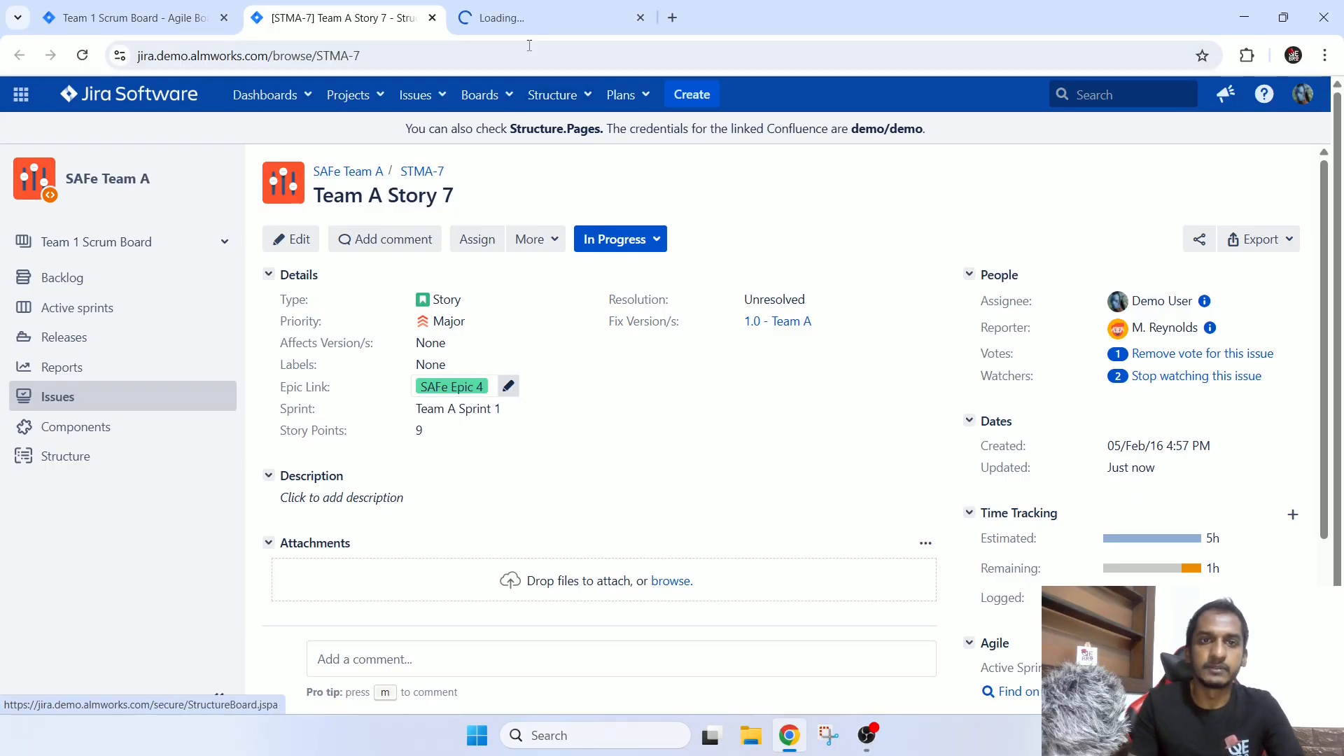
pyautogui.click(532, 19)
pyautogui.moveTo(424, 197); pyautogui.dragTo(313, 197)
pyautogui.scroll(-1, 829, 294)
pyautogui.scroll(-5, 829, 294)
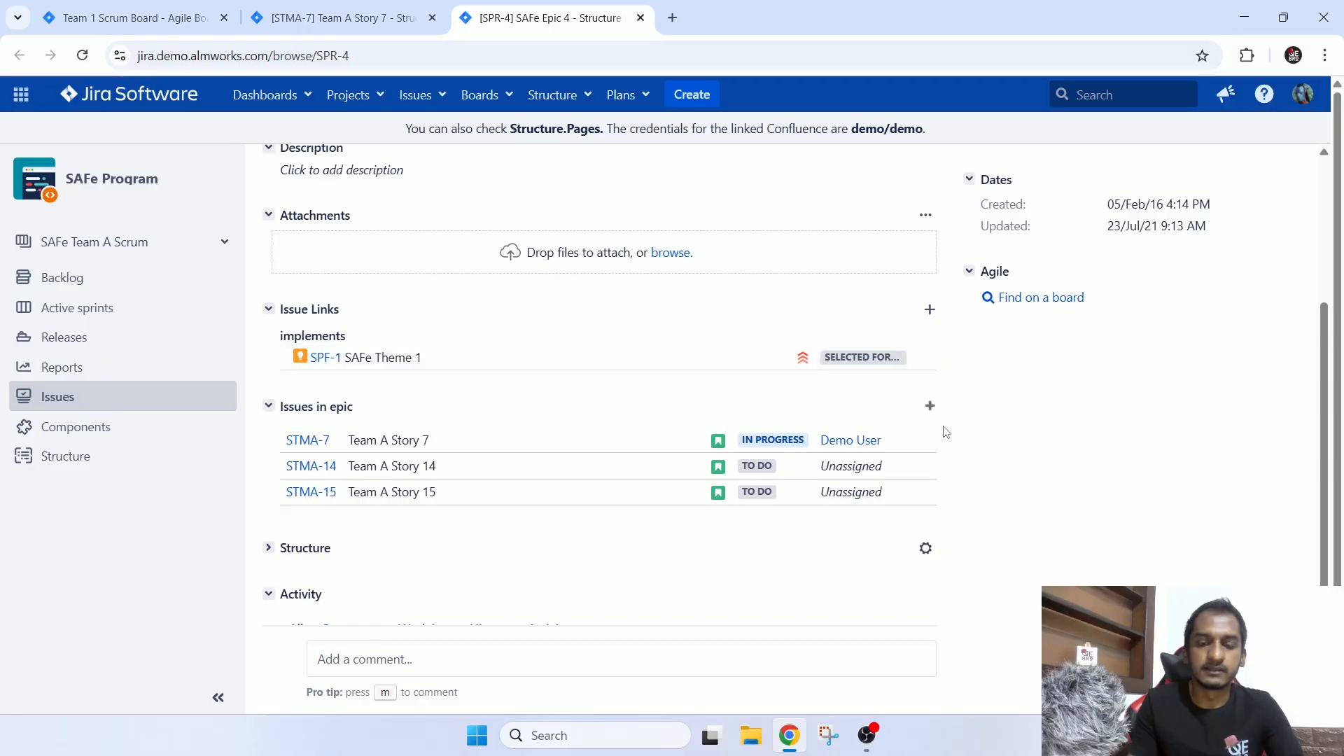
# Compare the SAFe Epic 4 page with the page of its child story STMA-7.
pyautogui.scroll(6, 982, 443)
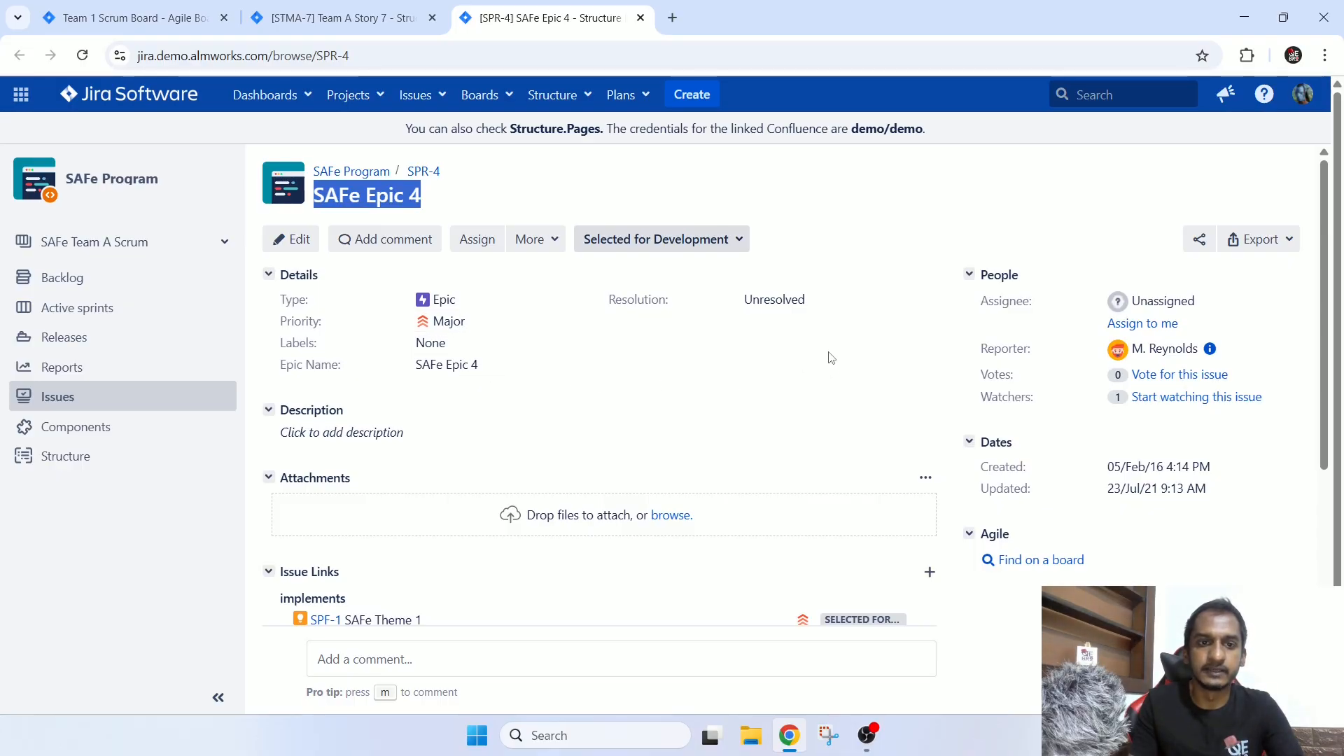
pyautogui.scroll(-4, 829, 357)
pyautogui.scroll(4, 828, 357)
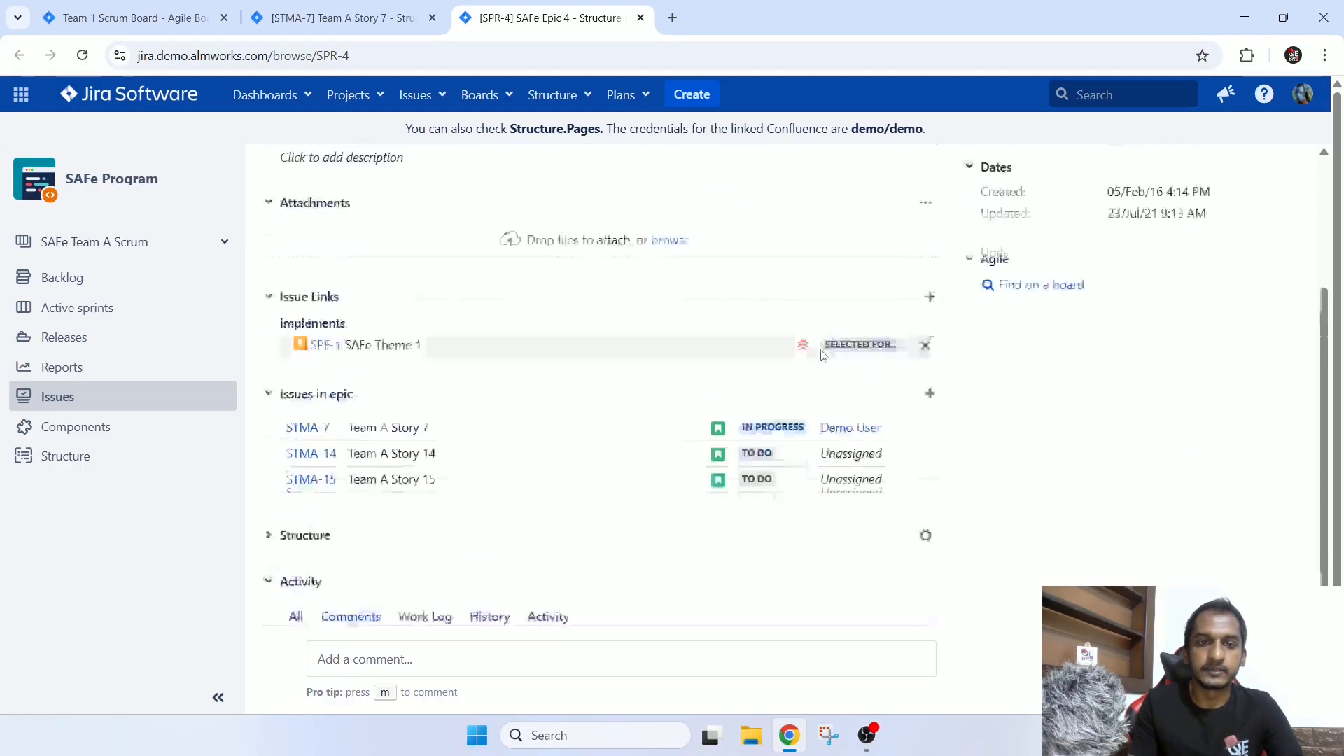
pyautogui.click(376, 22)
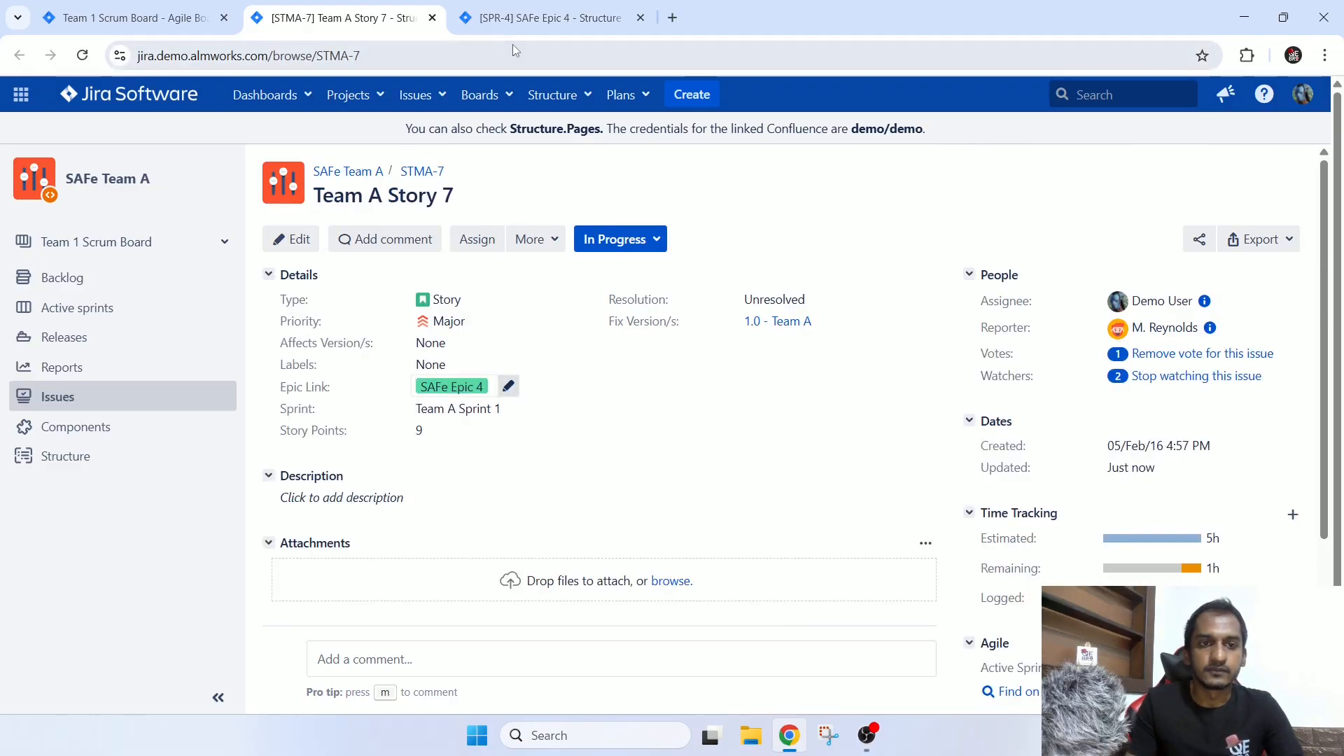
pyautogui.click(518, 19)
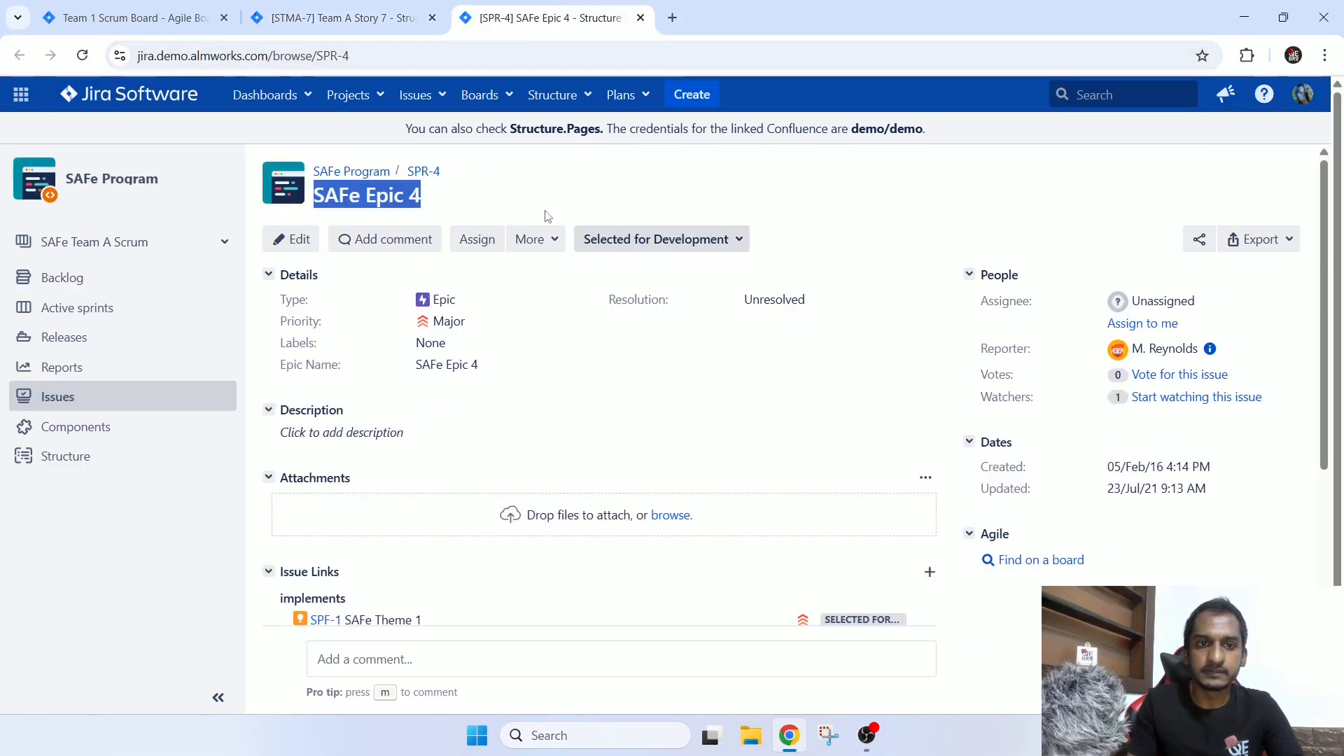
pyautogui.click(296, 19)
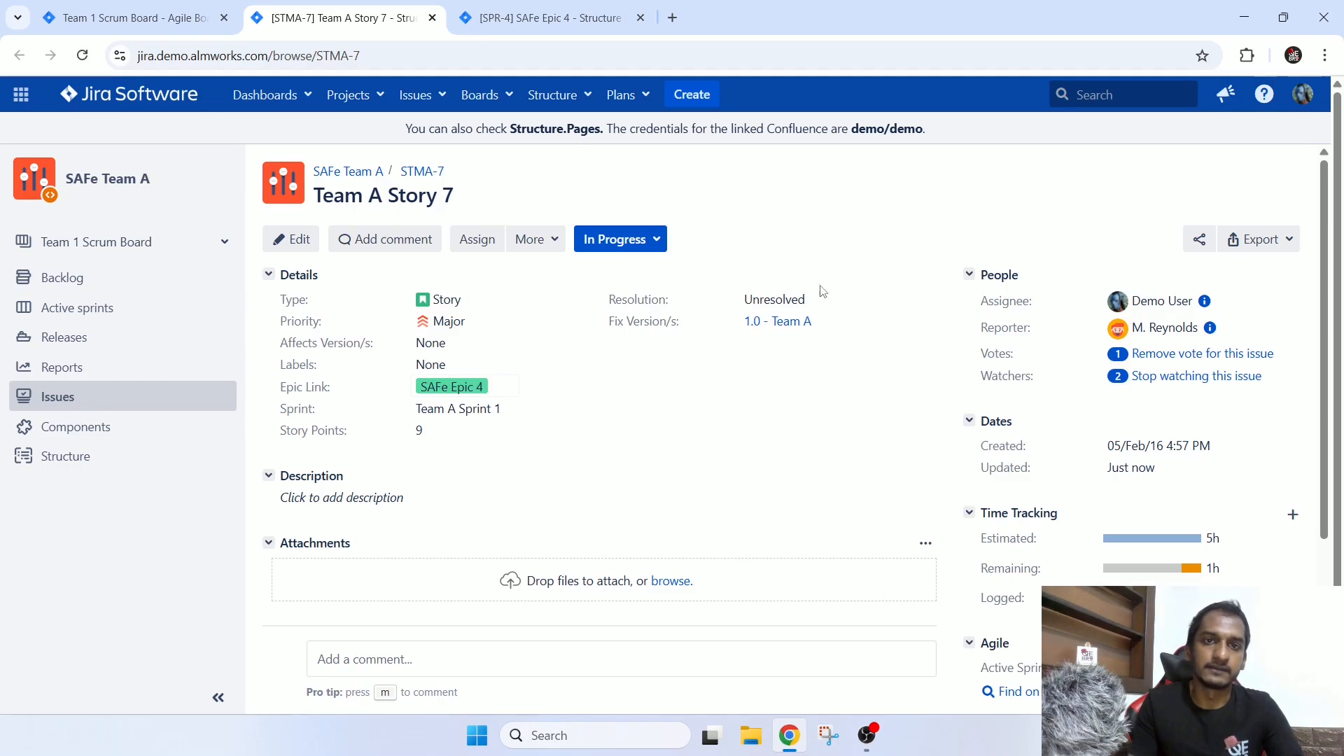
pyautogui.click(534, 19)
# Open the SAFe Program project from the epic in a separate page and review its open epics and SAFe Epic 2's details.
pyautogui.middleClick(358, 177)
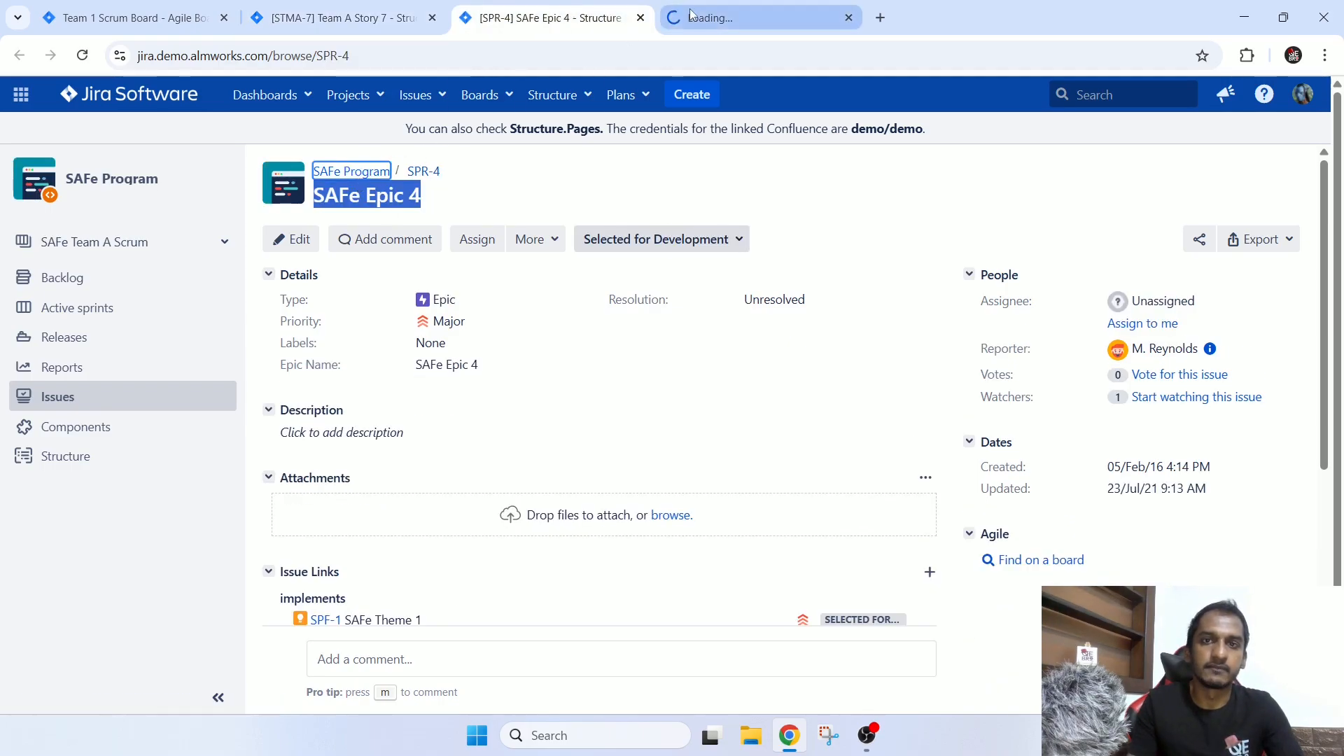
pyautogui.click(707, 19)
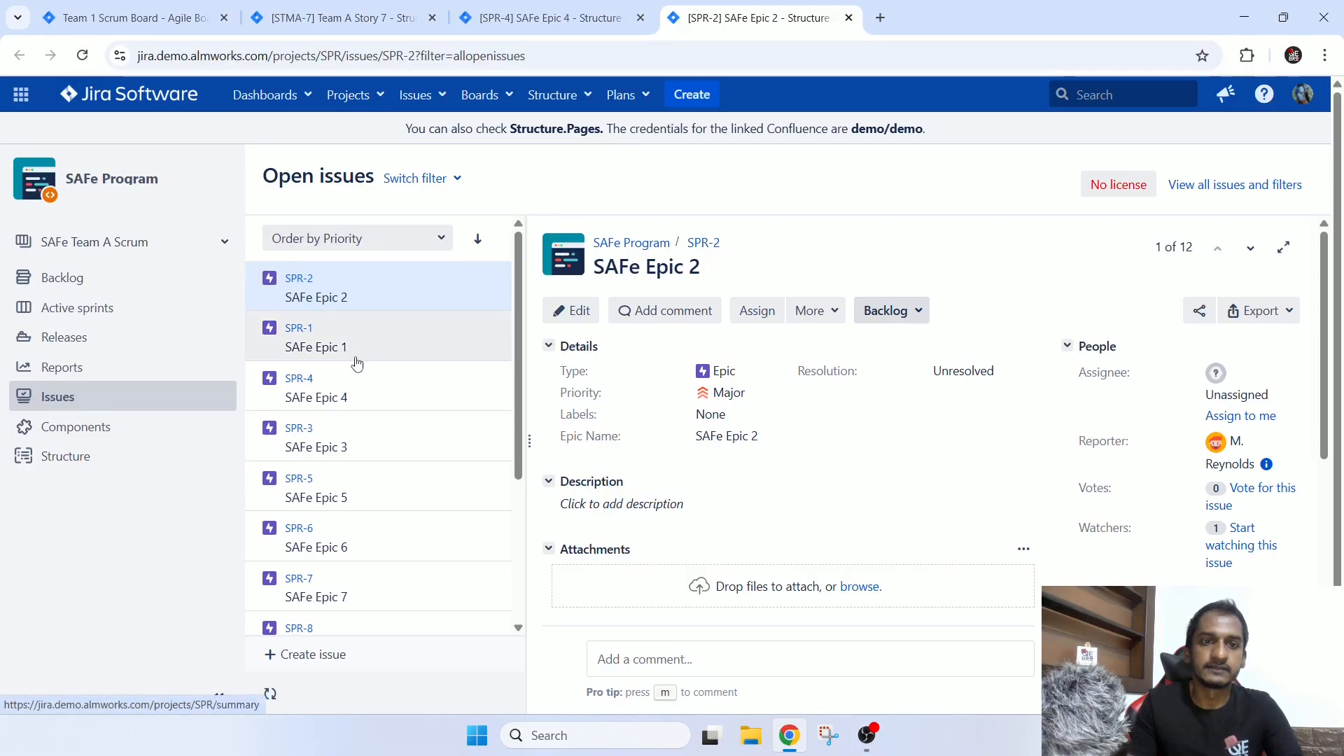
pyautogui.scroll(-2, 350, 369)
pyautogui.scroll(3, 389, 437)
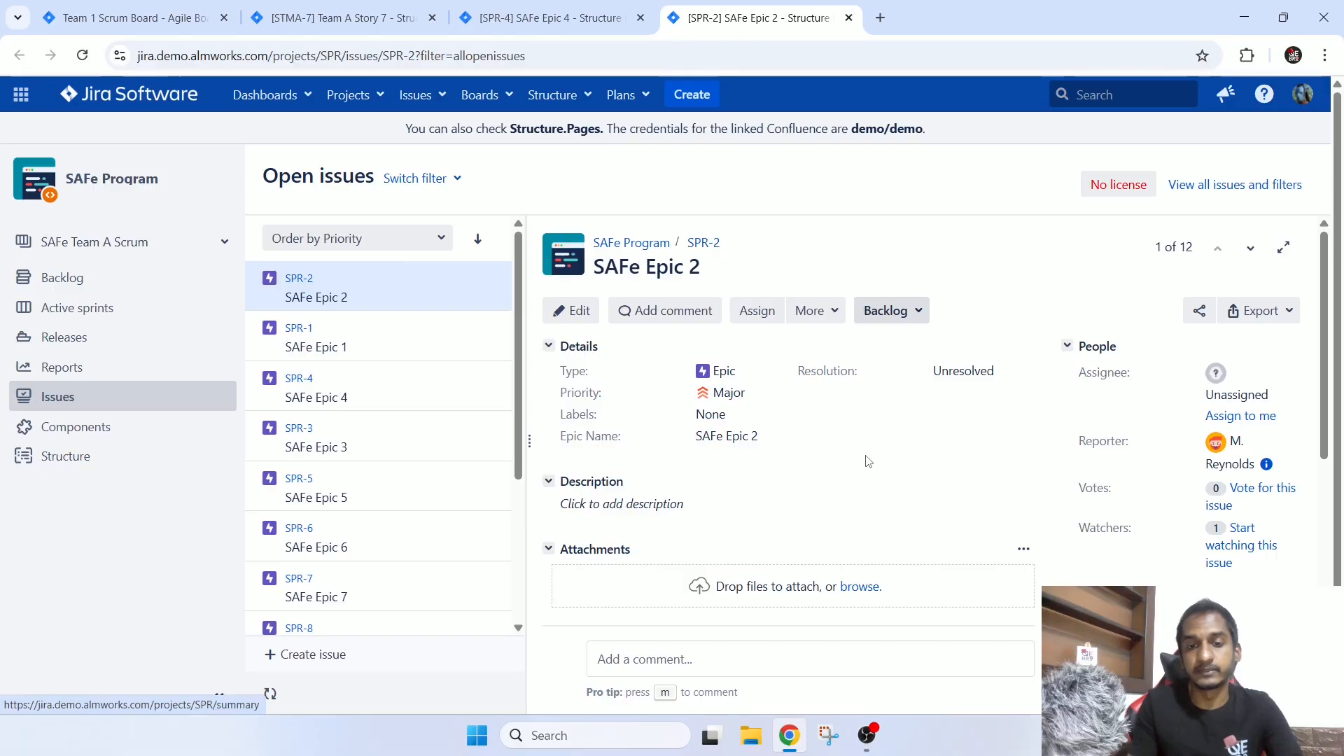
pyautogui.scroll(-5, 867, 459)
pyautogui.scroll(5, 868, 463)
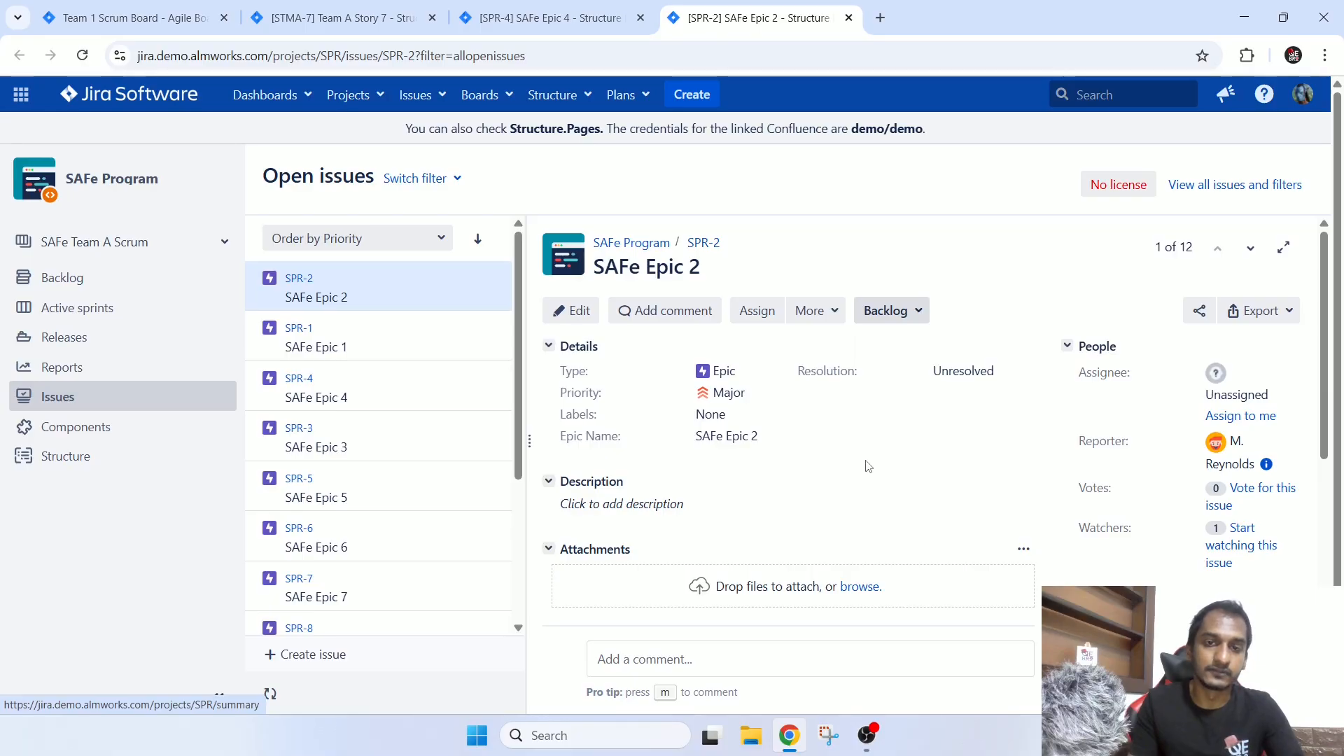
# Close the SAFe Epic 2 and SAFe Epic 4 pages to return to STMA-7.
pyautogui.hotkey('ctrl', 'shift', 'Tab')
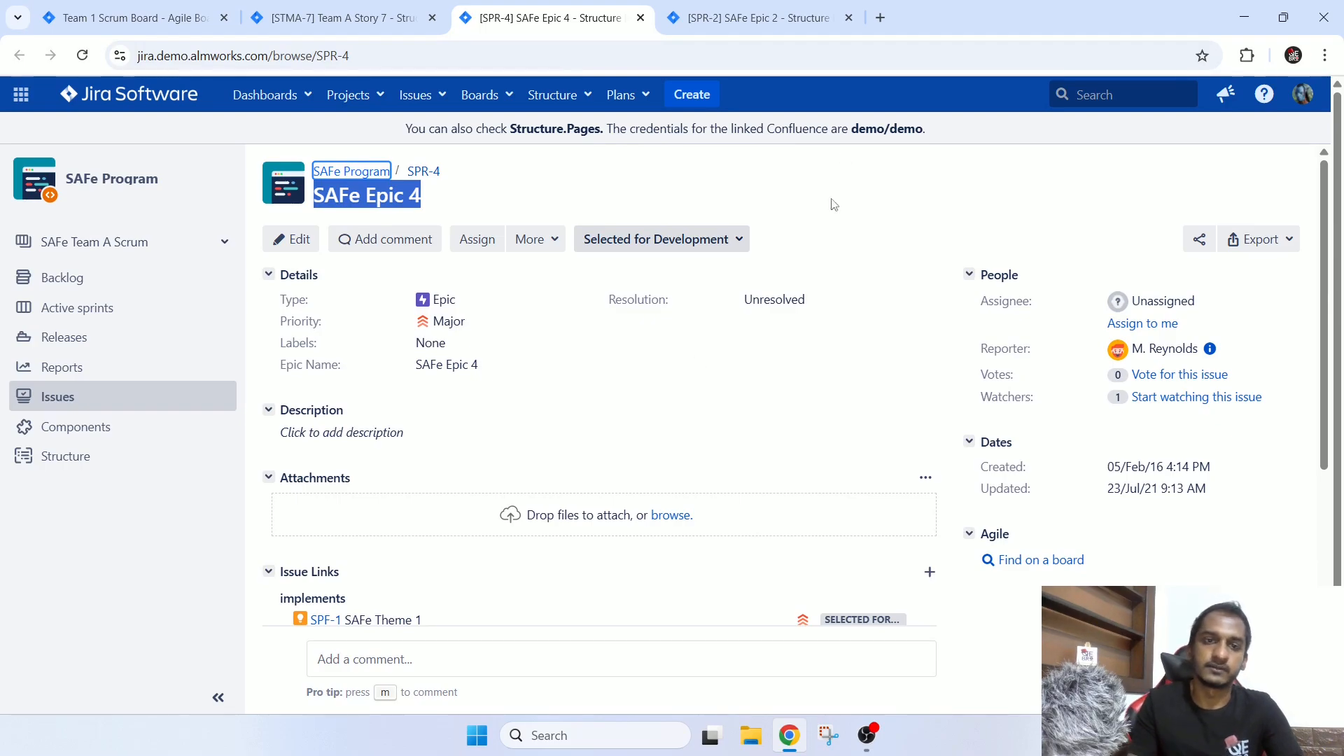
pyautogui.click(849, 18)
pyautogui.click(640, 17)
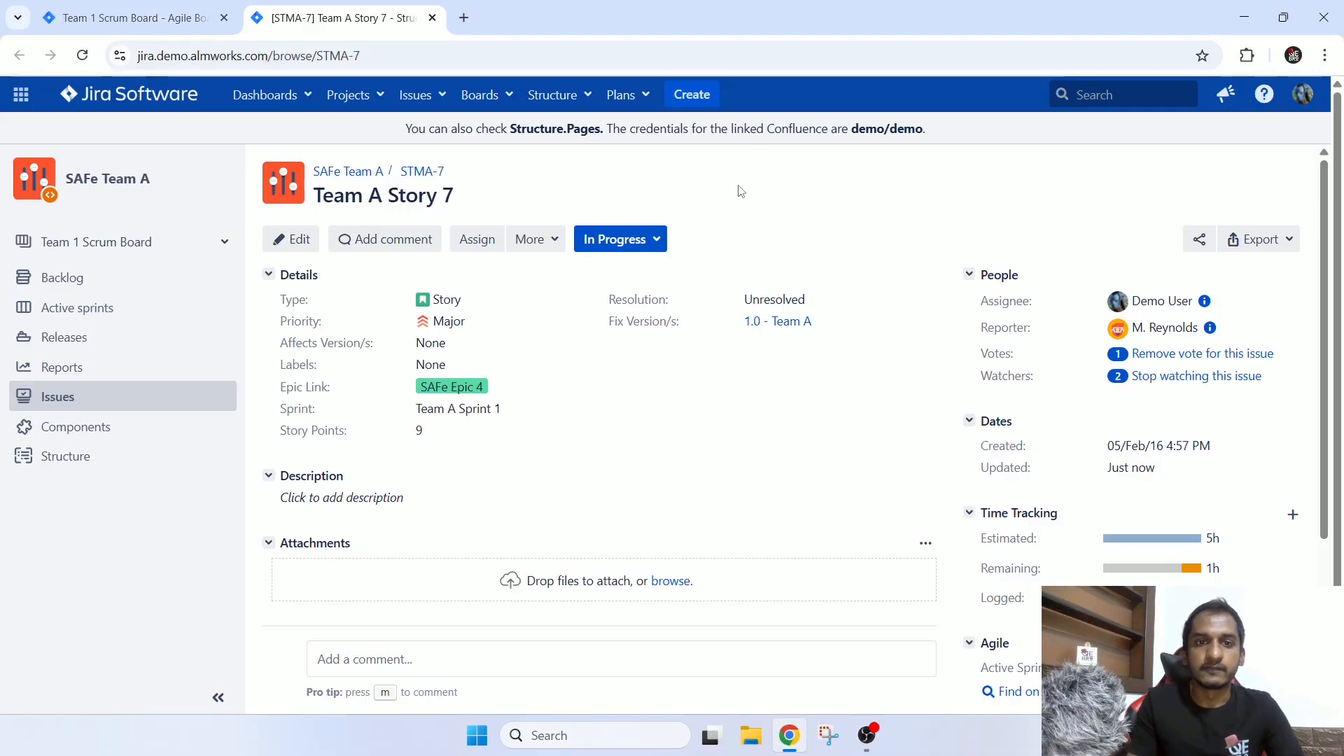
# Review the additional actions offered for STMA-7, such as creating or converting sub-tasks, without choosing any.
pyautogui.click(554, 245)
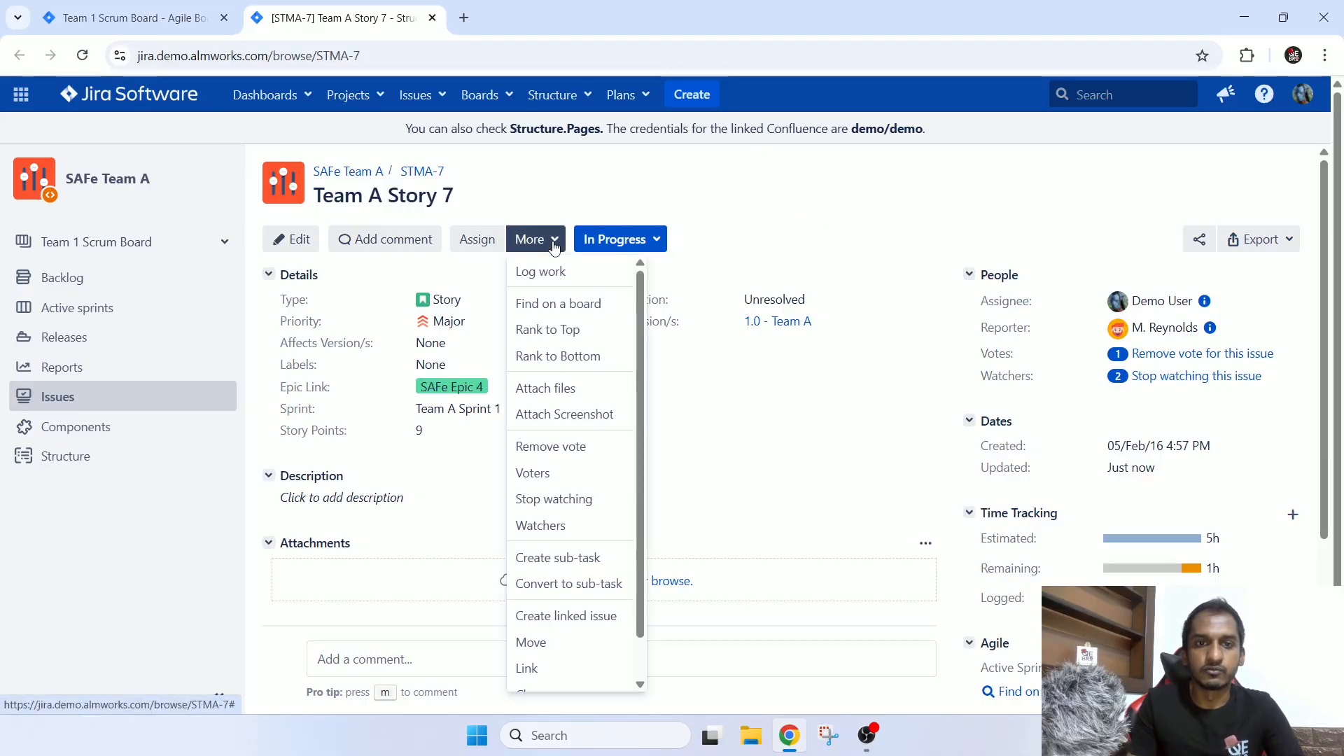
pyautogui.scroll(-1, 581, 458)
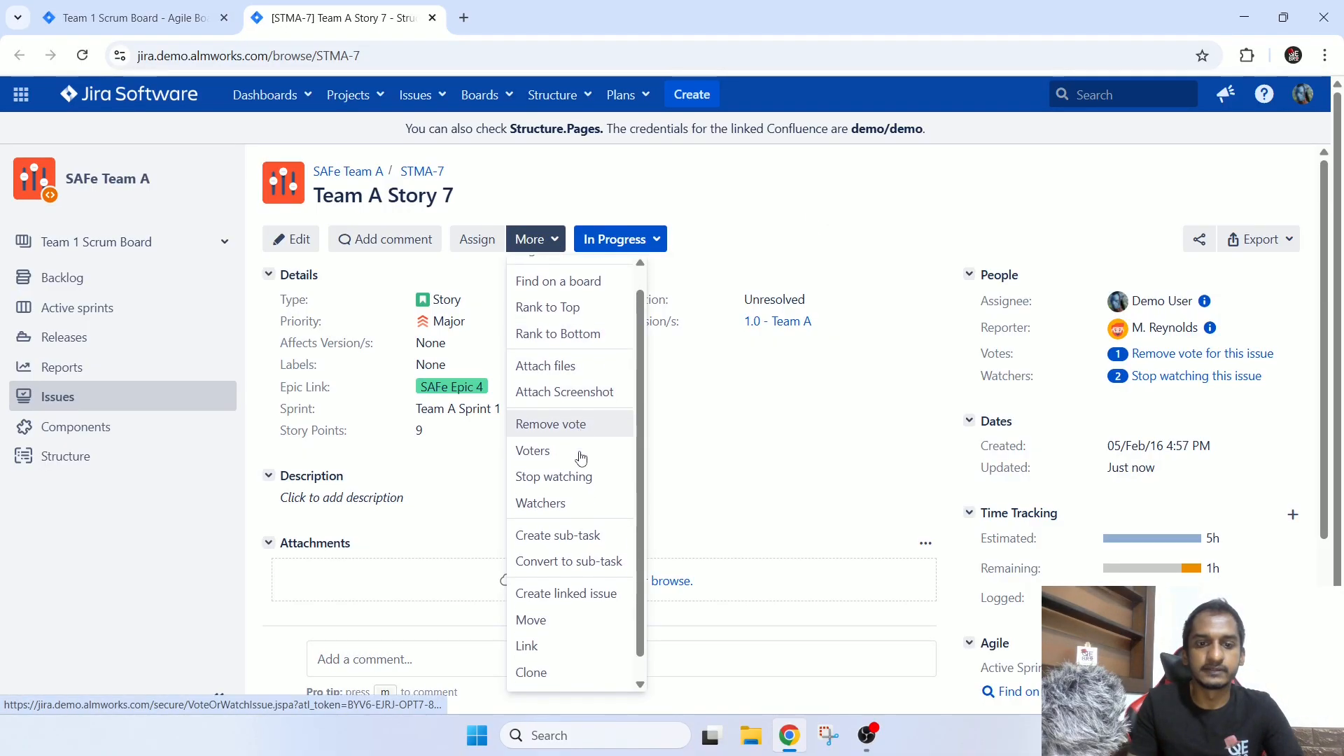
pyautogui.scroll(-1, 585, 532)
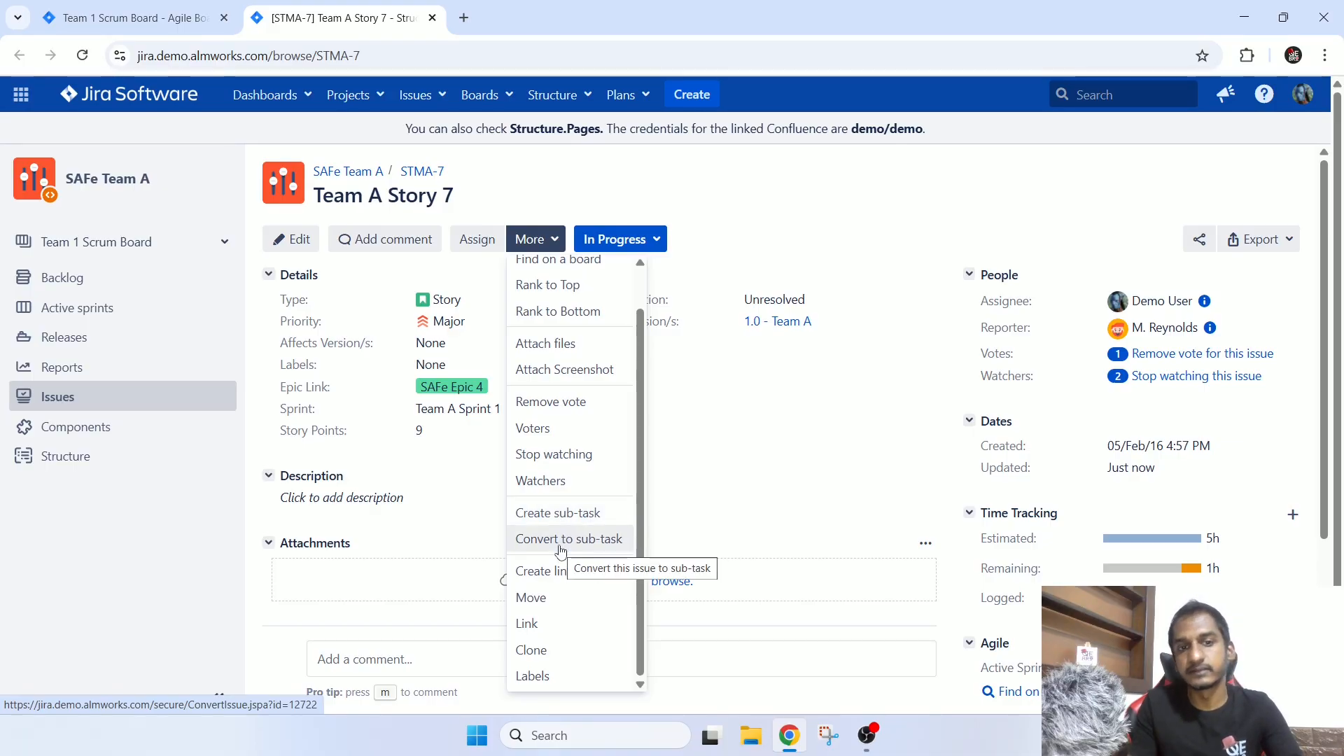
pyautogui.scroll(1, 561, 549)
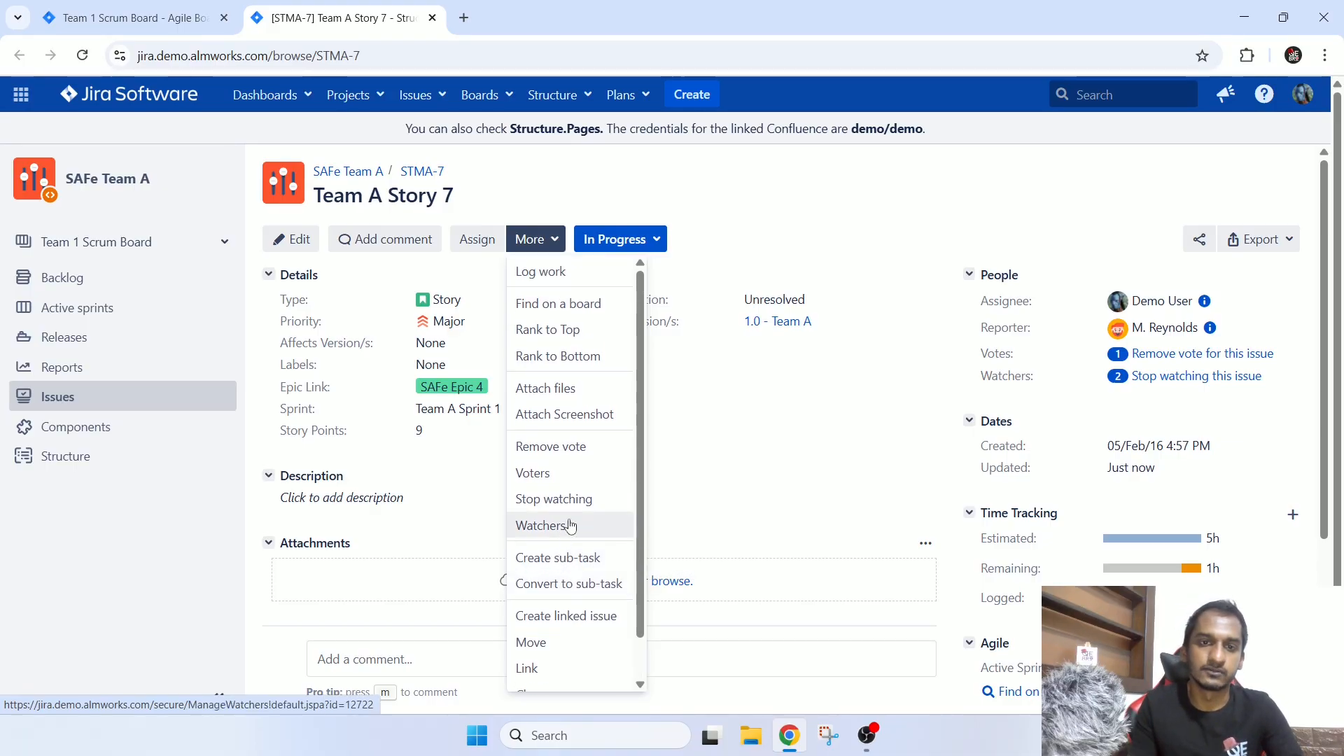
pyautogui.click(793, 164)
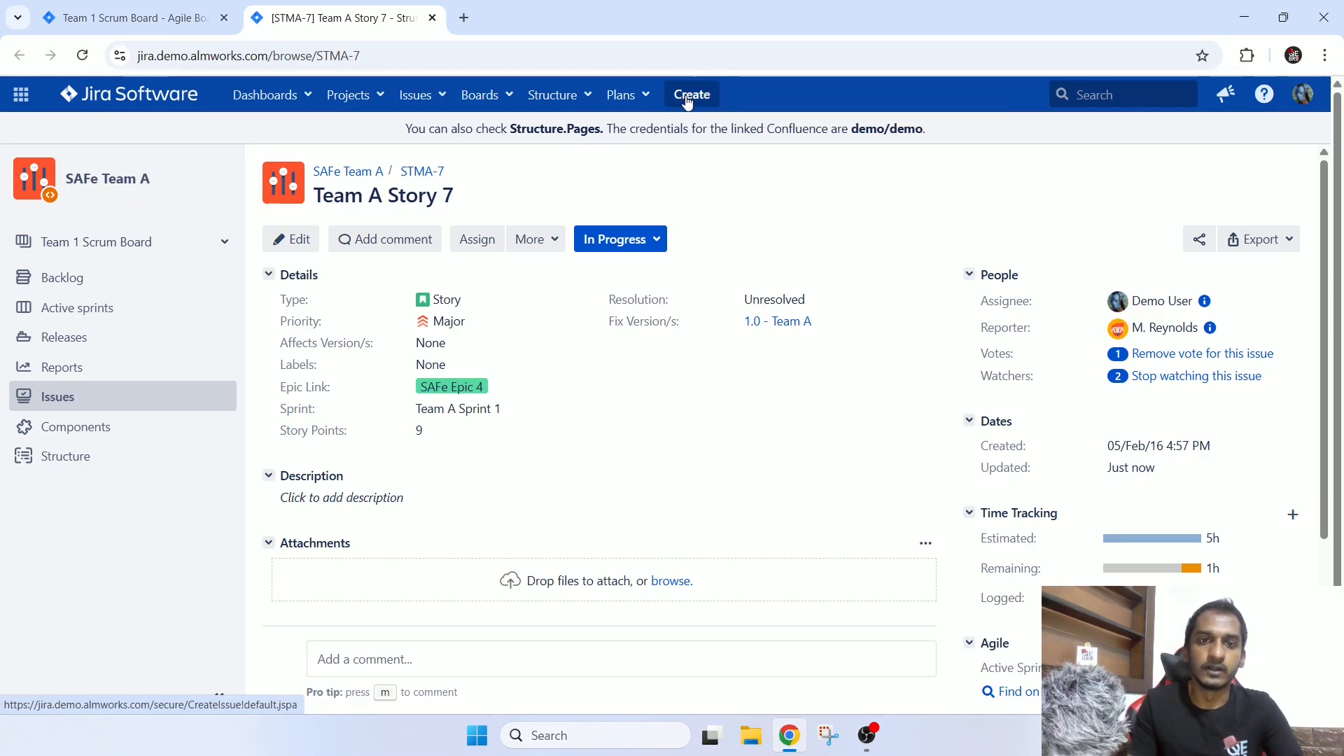
pyautogui.click(550, 240)
pyautogui.scroll(-1, 560, 364)
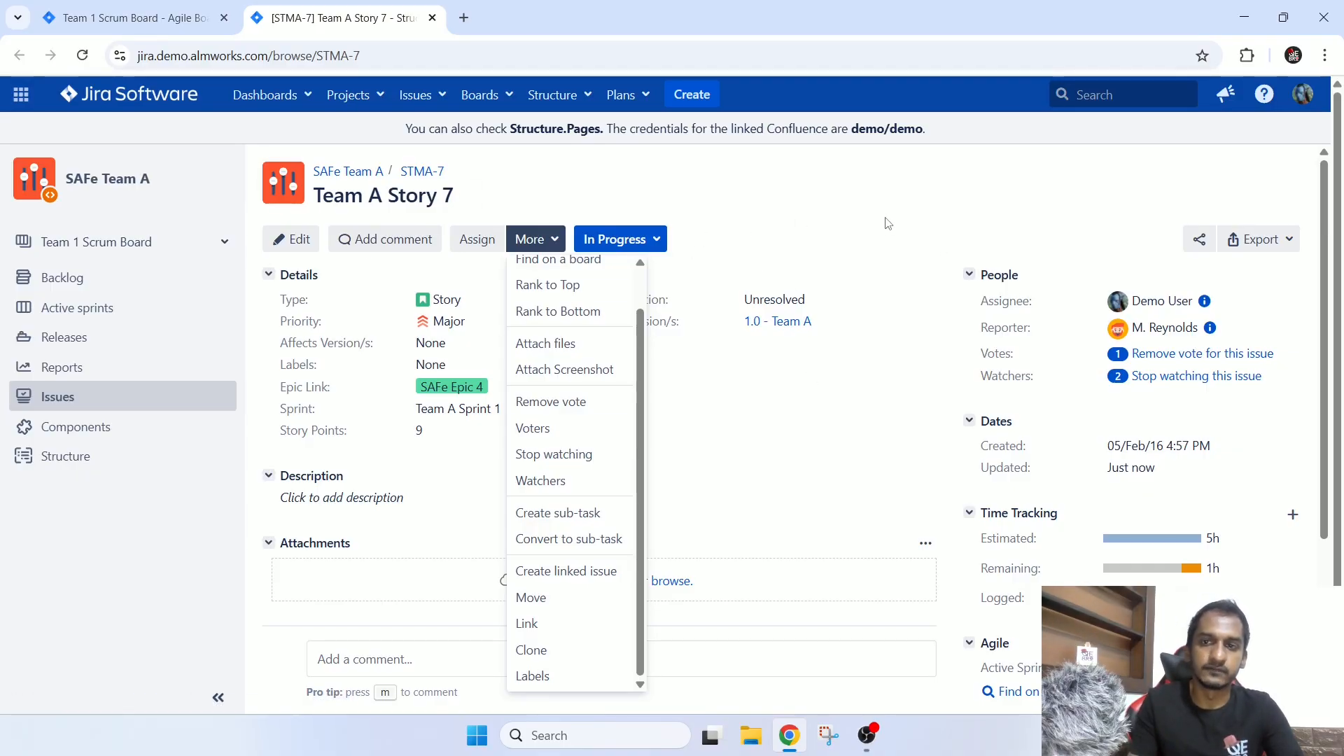
pyautogui.press('Escape')
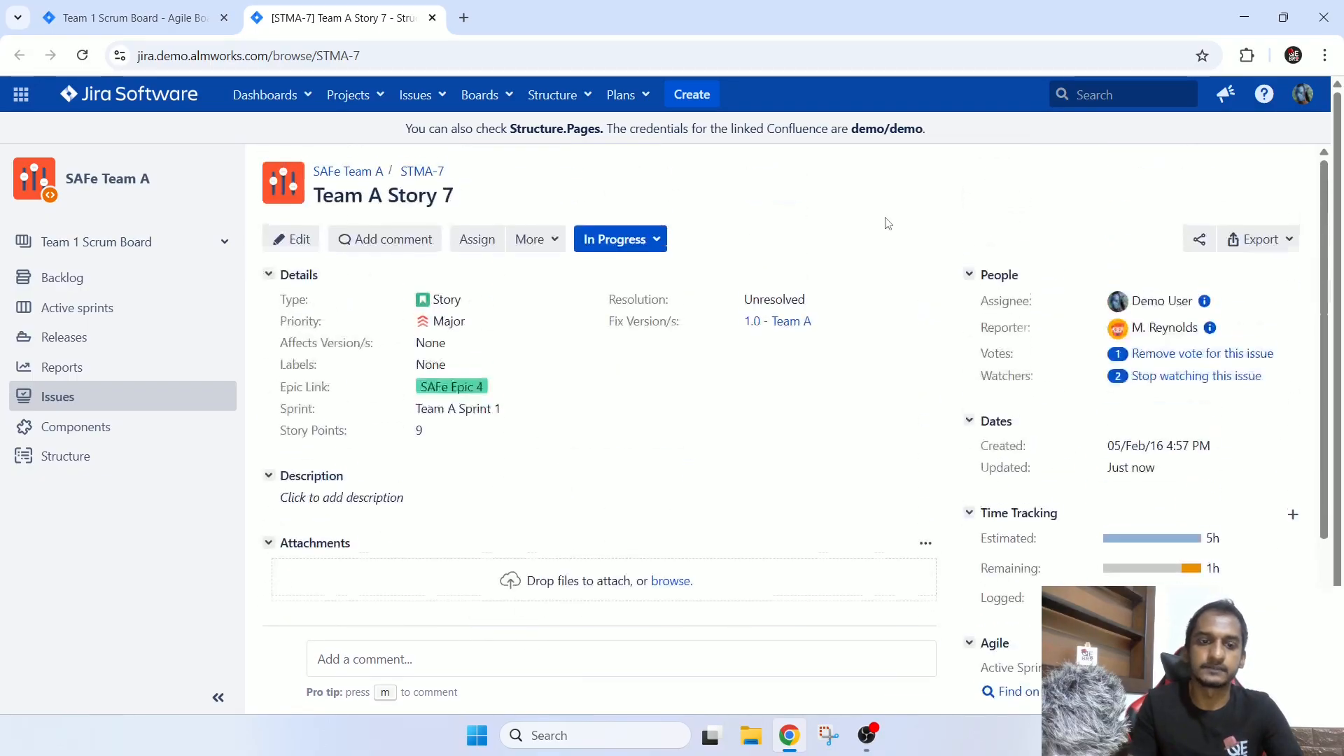
# Review the Story Points and Sprint fields in the details of STMA-7.
pyautogui.hotkey('ctrl', 'shift', 'Tab')
pyautogui.click(261, 8)
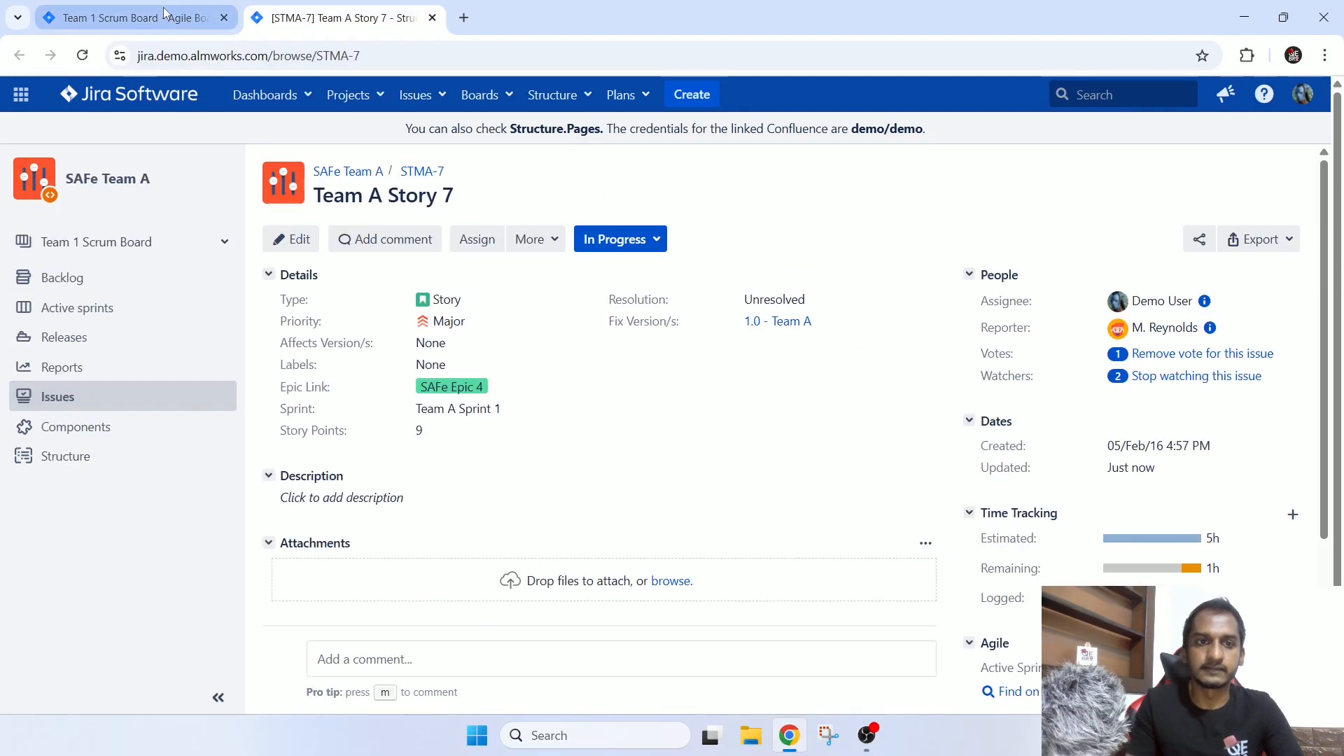
pyautogui.click(165, 12)
pyautogui.click(343, 18)
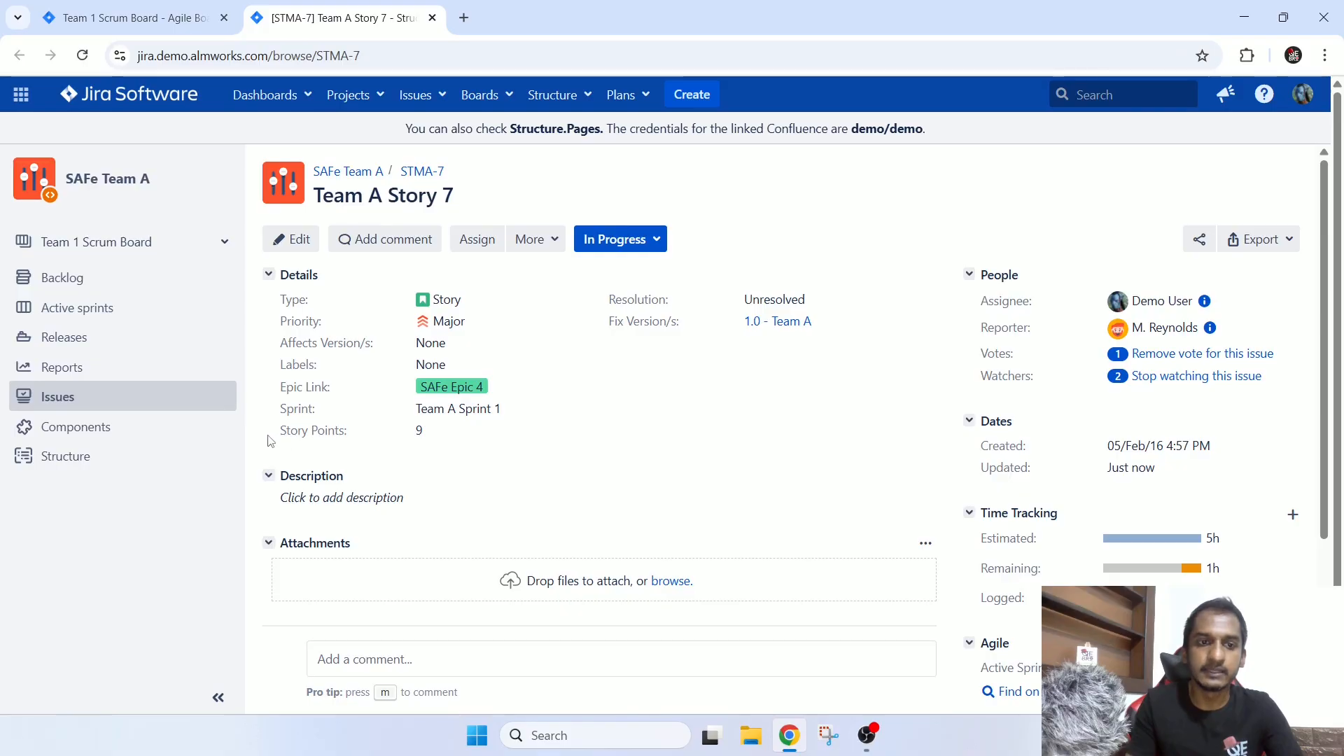
pyautogui.doubleClick(418, 429)
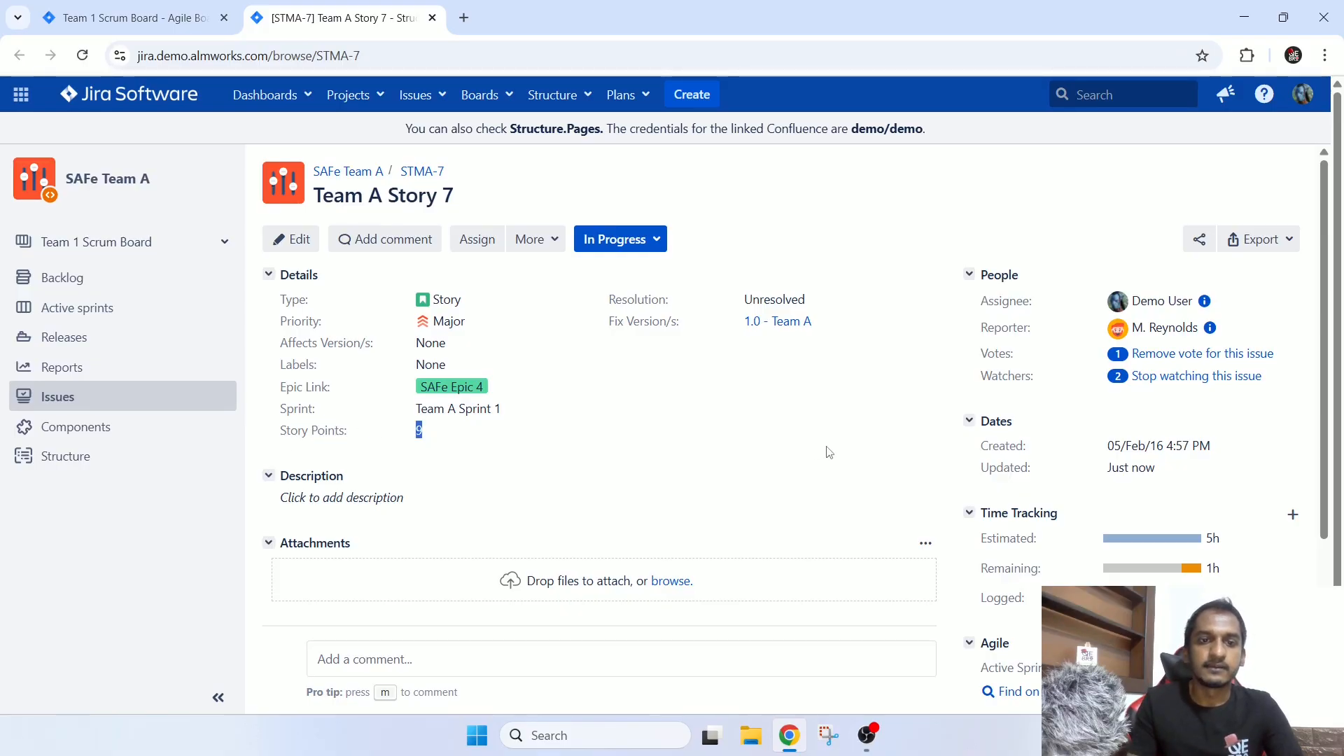
pyautogui.click(638, 425)
pyautogui.moveTo(271, 416); pyautogui.dragTo(329, 416)
pyautogui.click(532, 425)
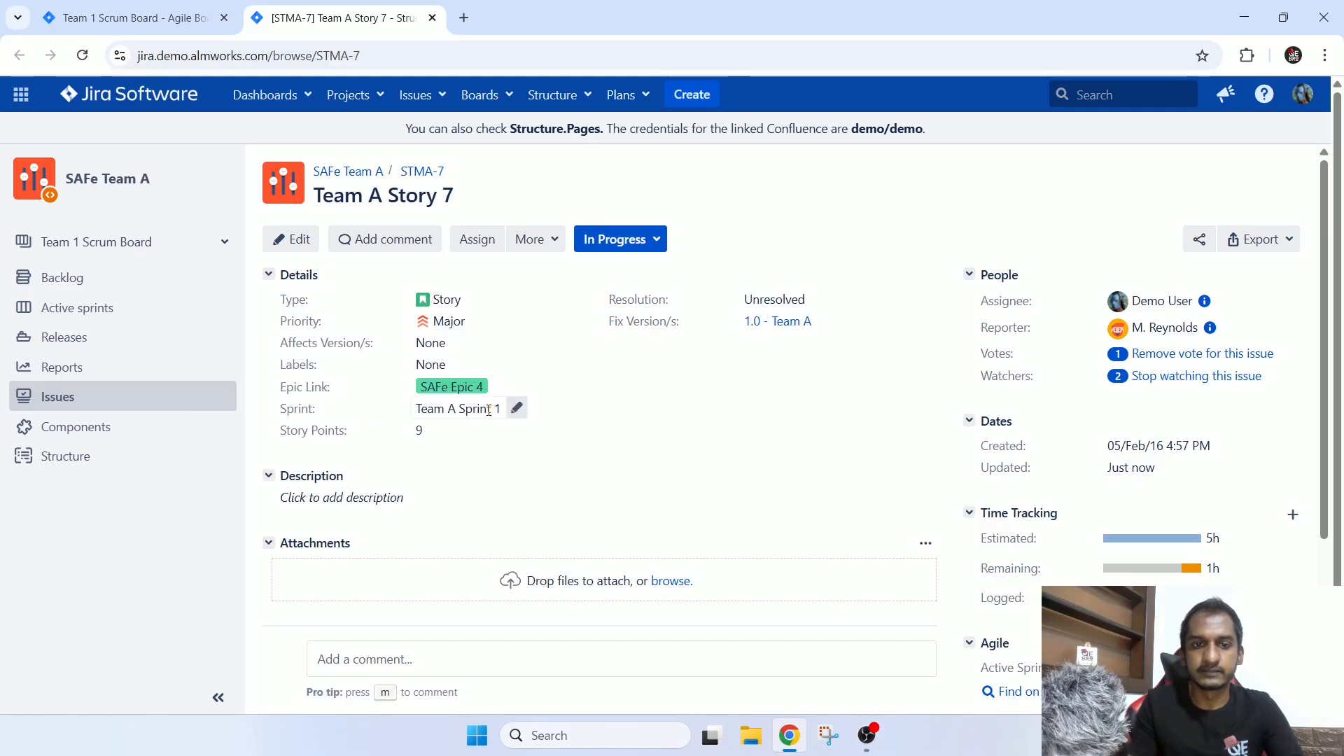
# Open STMA-8 from Team A Sprint 2 in the Team 1 Scrum Board backlog and check its Sprint field.
pyautogui.click(133, 18)
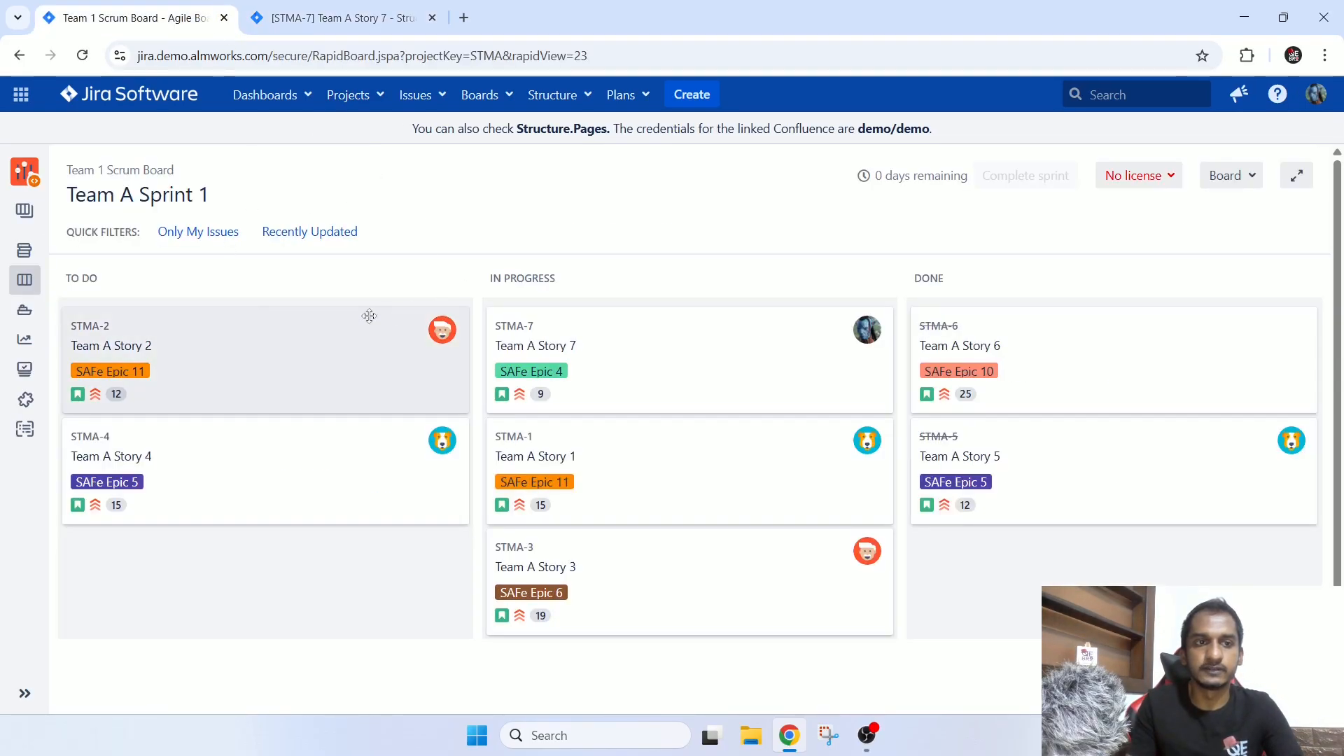
pyautogui.click(29, 264)
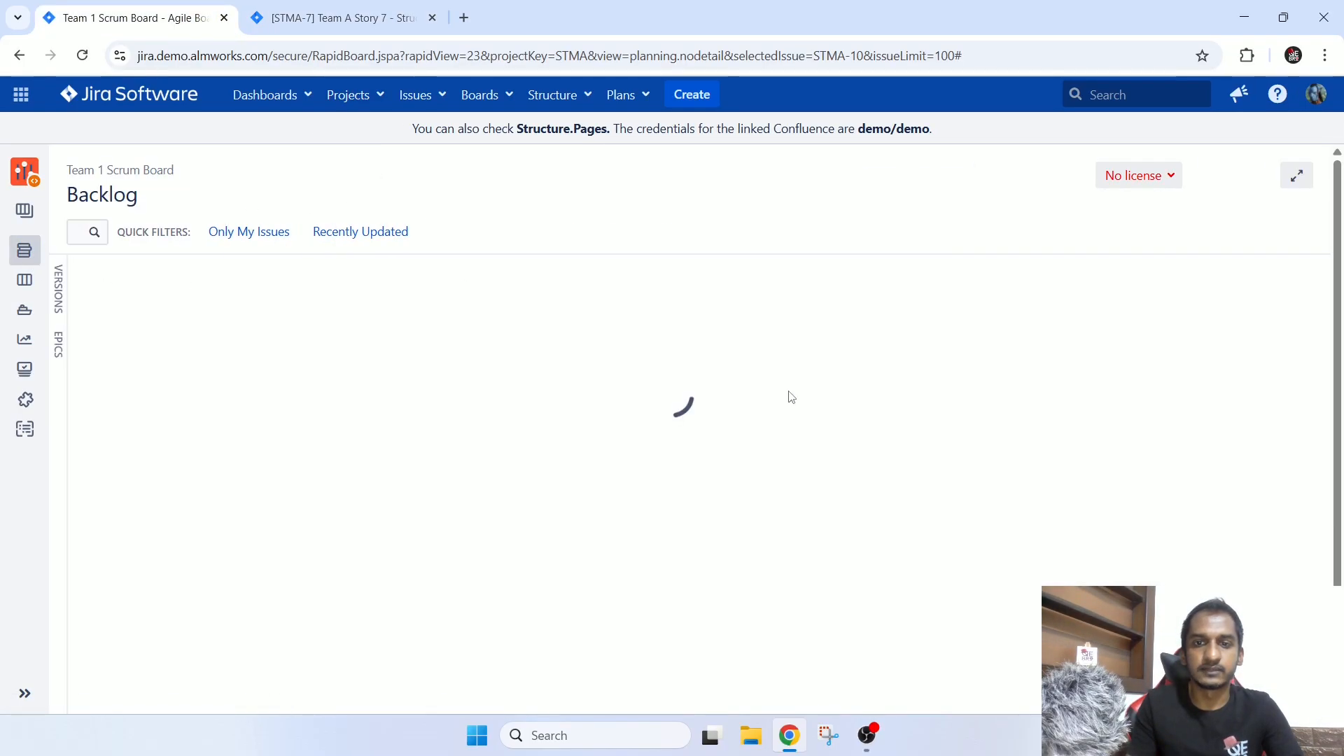
pyautogui.scroll(4, 566, 384)
pyautogui.scroll(-3, 591, 492)
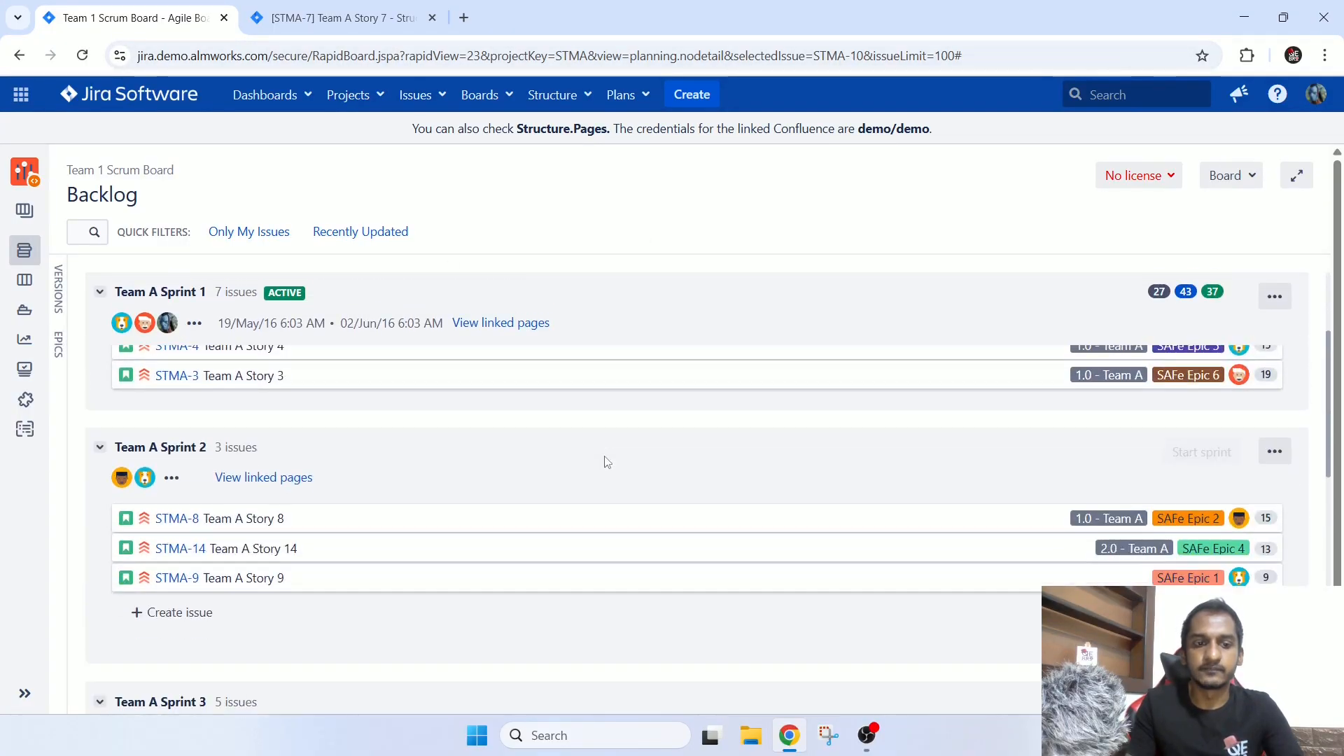
pyautogui.middleClick(181, 519)
pyautogui.click(504, 8)
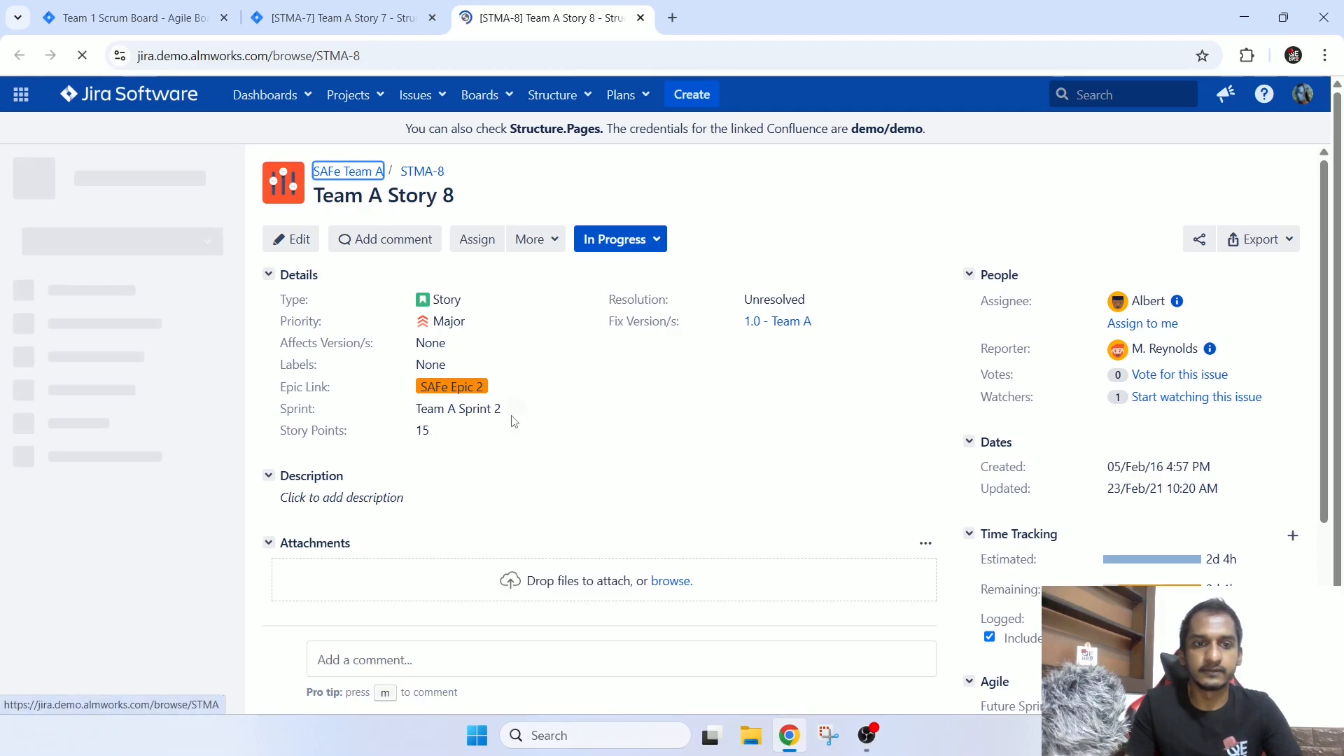
pyautogui.moveTo(509, 413); pyautogui.dragTo(412, 418)
# Move STMA-8 from Team A Sprint 2 to Team A Sprint 3 in the backlog and check the Sprint field on its reloaded issue page.
pyautogui.click(133, 17)
pyautogui.scroll(-2, 285, 348)
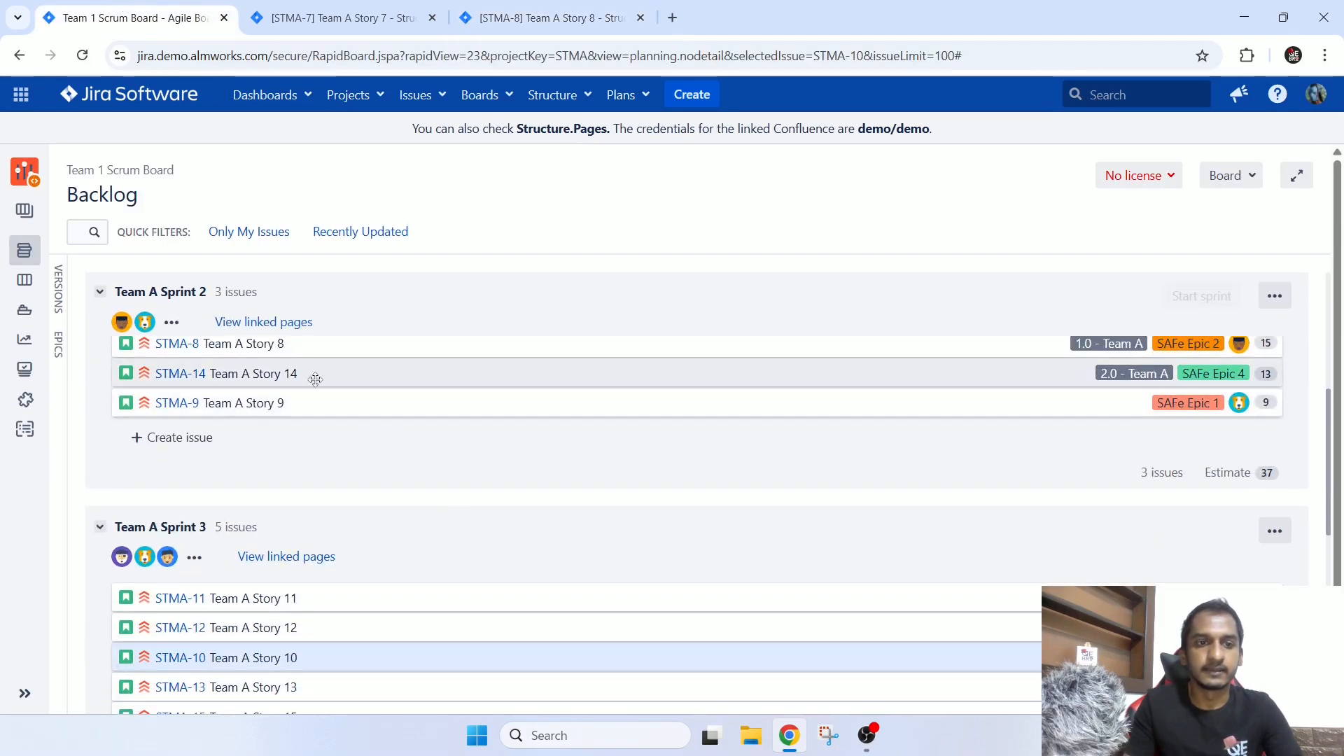
pyautogui.moveTo(284, 348); pyautogui.dragTo(350, 555)
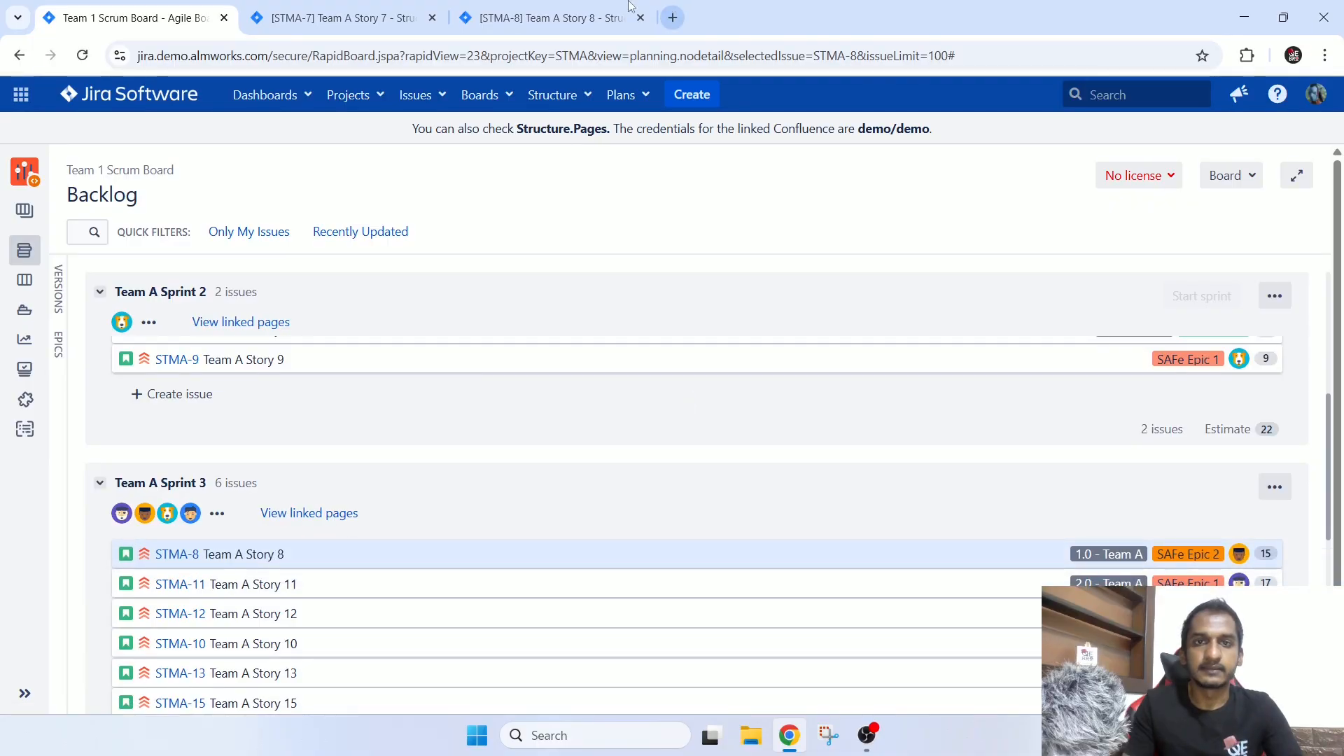
pyautogui.click(549, 18)
pyautogui.click(82, 55)
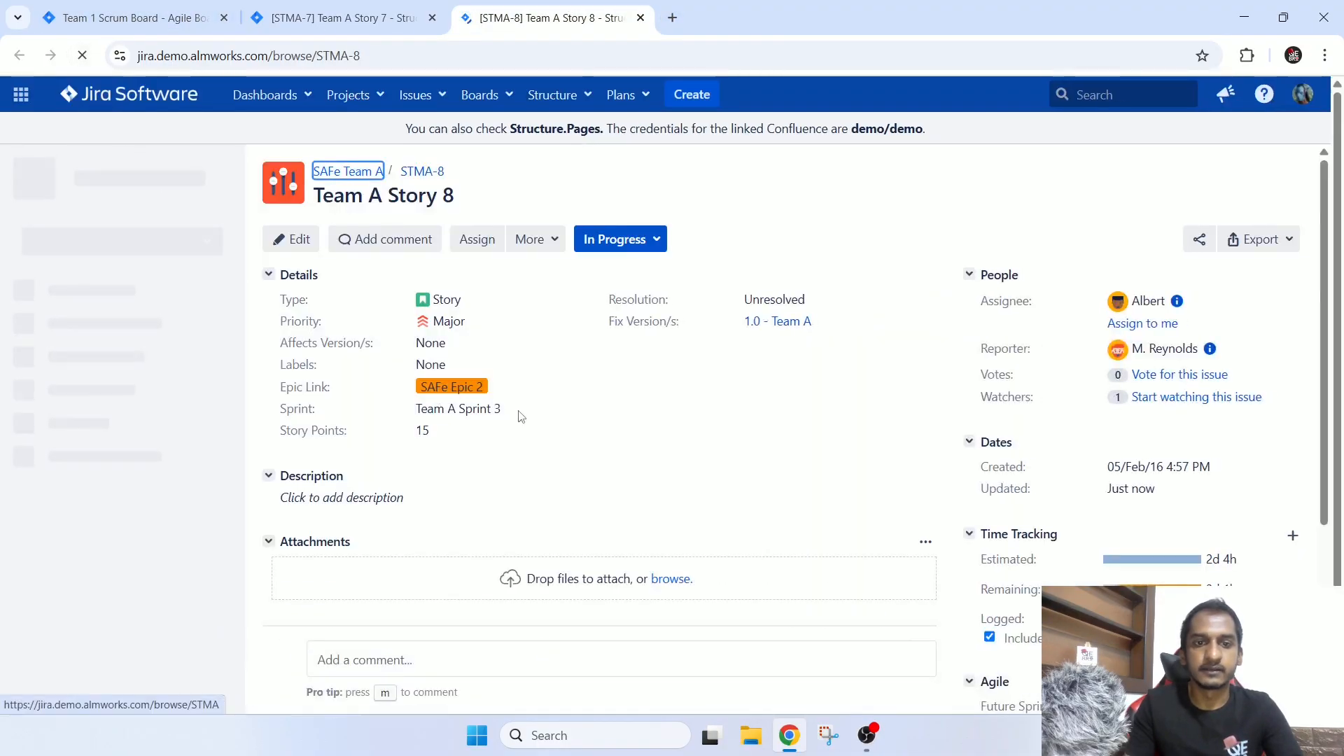
pyautogui.moveTo(501, 410); pyautogui.dragTo(478, 410)
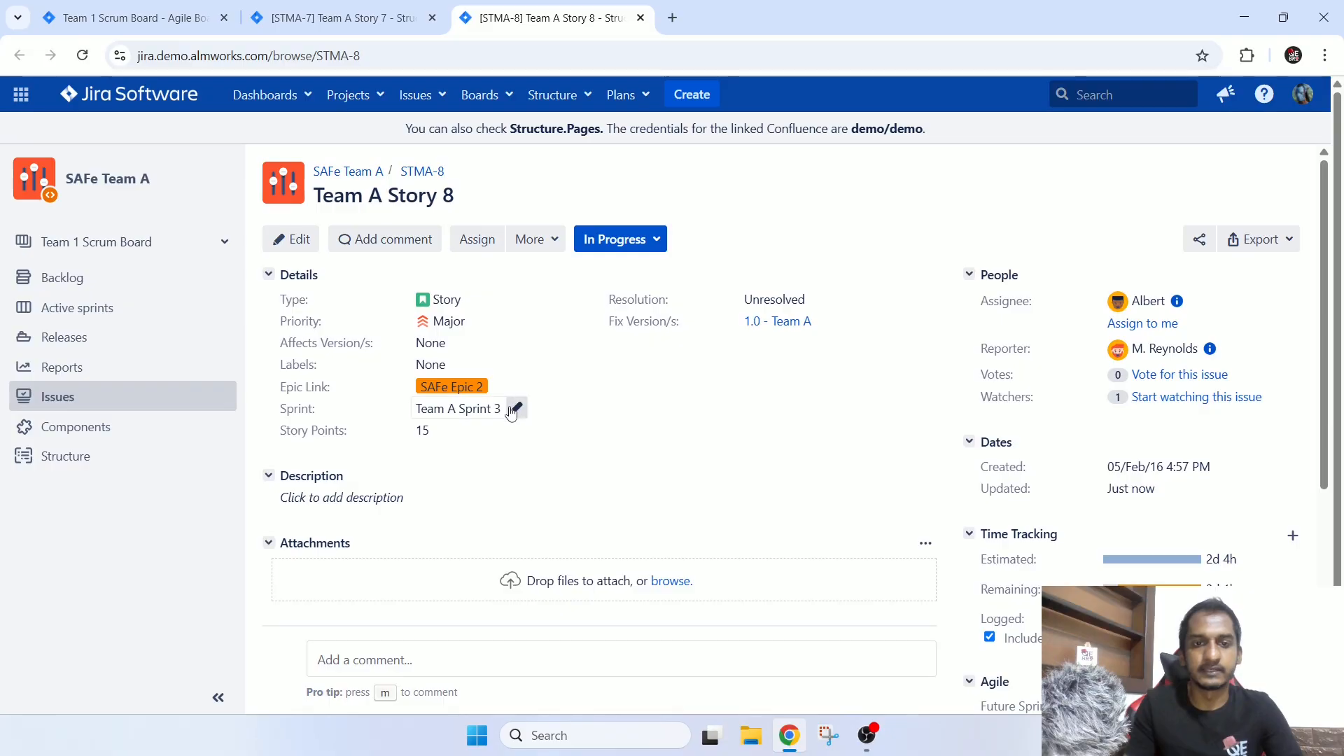
# Set the Sprint field of STMA-8 to Team A Sprint 2 and reload the backlog to check its placement.
pyautogui.click(513, 407)
pyautogui.click(918, 408)
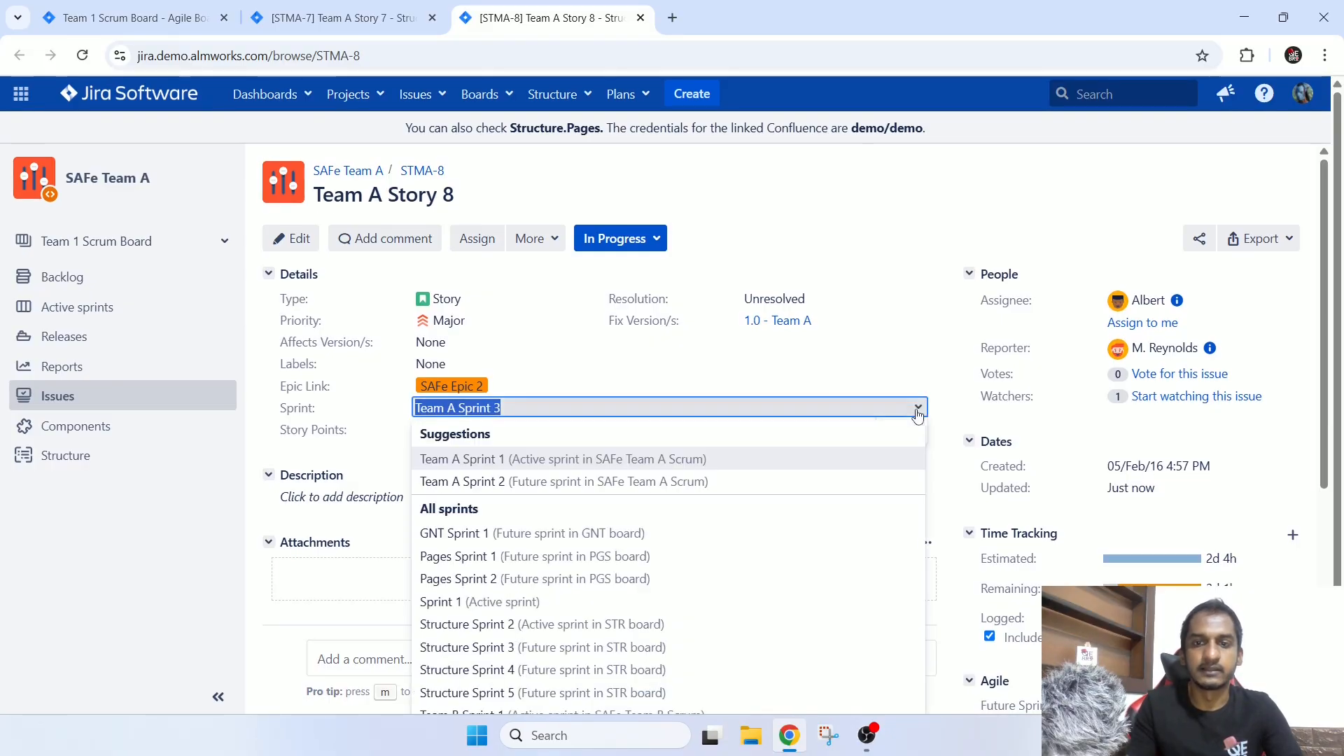
pyautogui.click(564, 481)
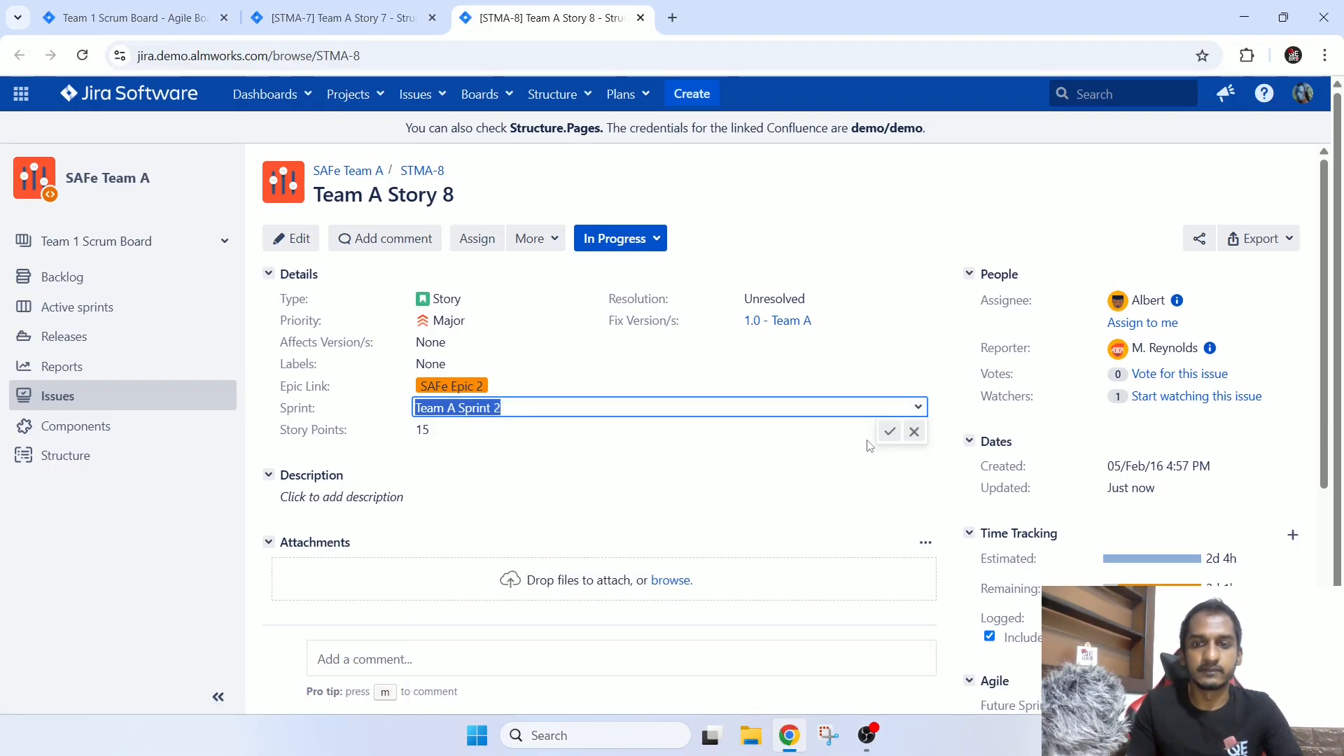
pyautogui.click(890, 432)
pyautogui.click(133, 17)
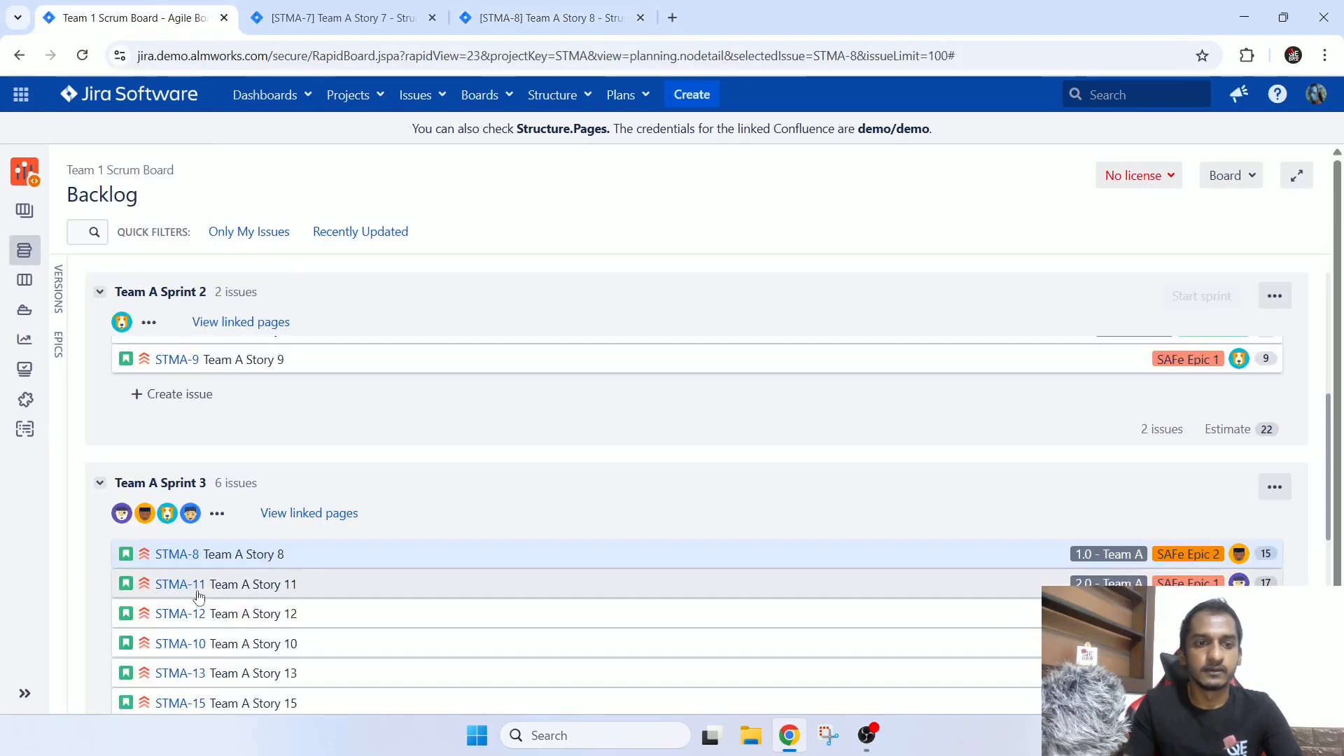
pyautogui.scroll(1, 434, 490)
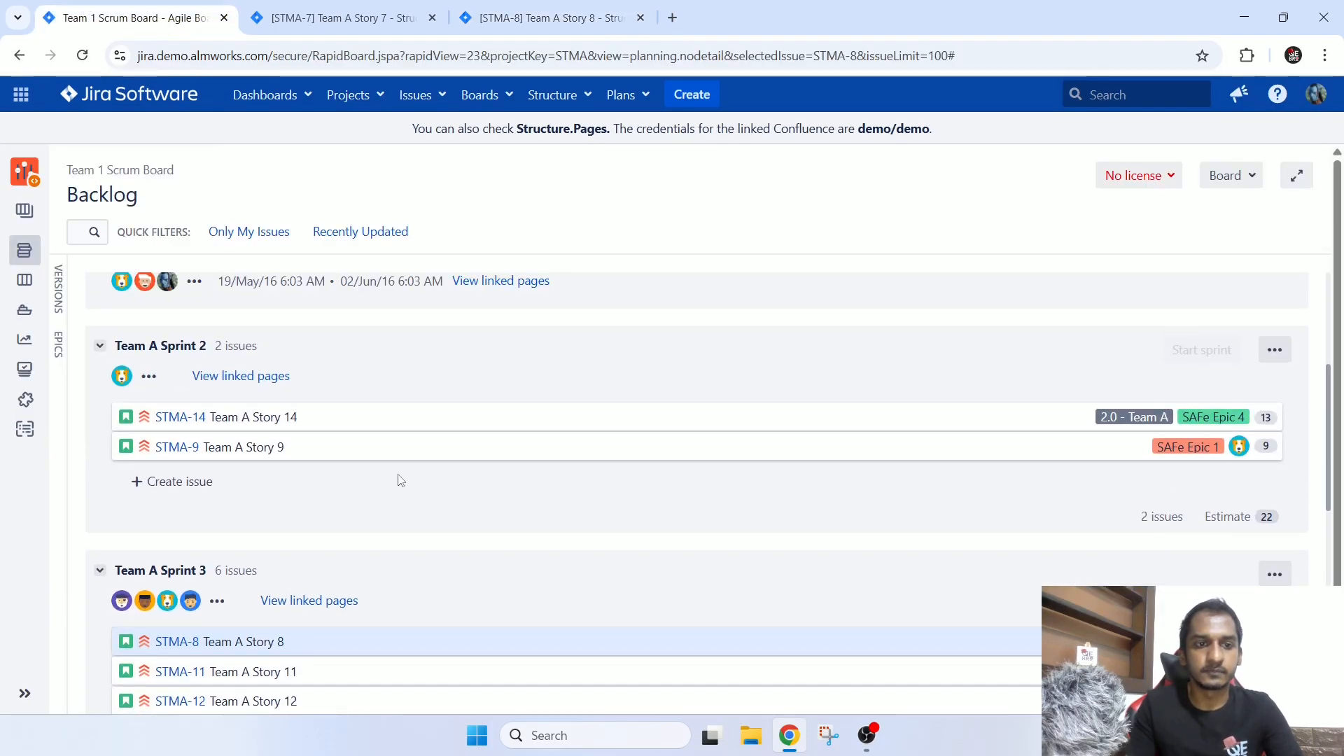
pyautogui.click(82, 56)
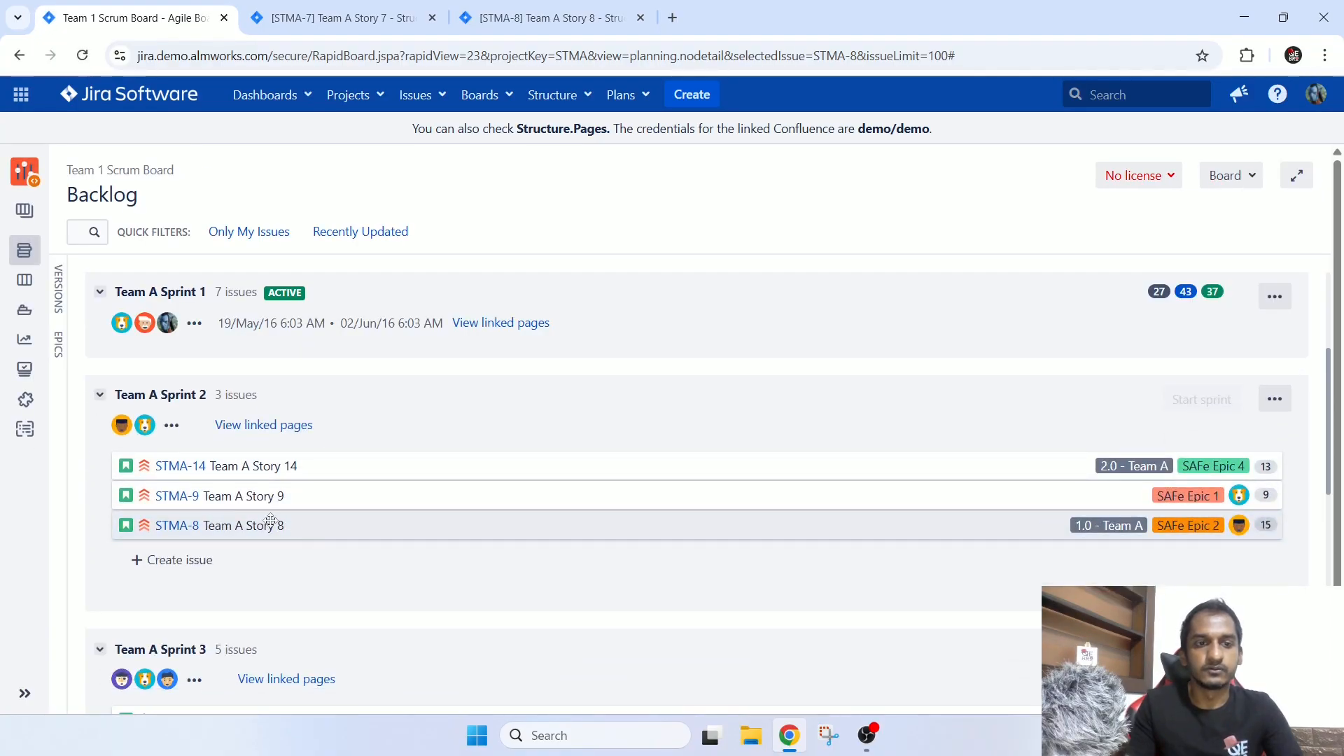
# Compare the Story Points fields of STMA-8 and STMA-7 on their issue pages, returning to STMA-8.
pyautogui.click(565, 12)
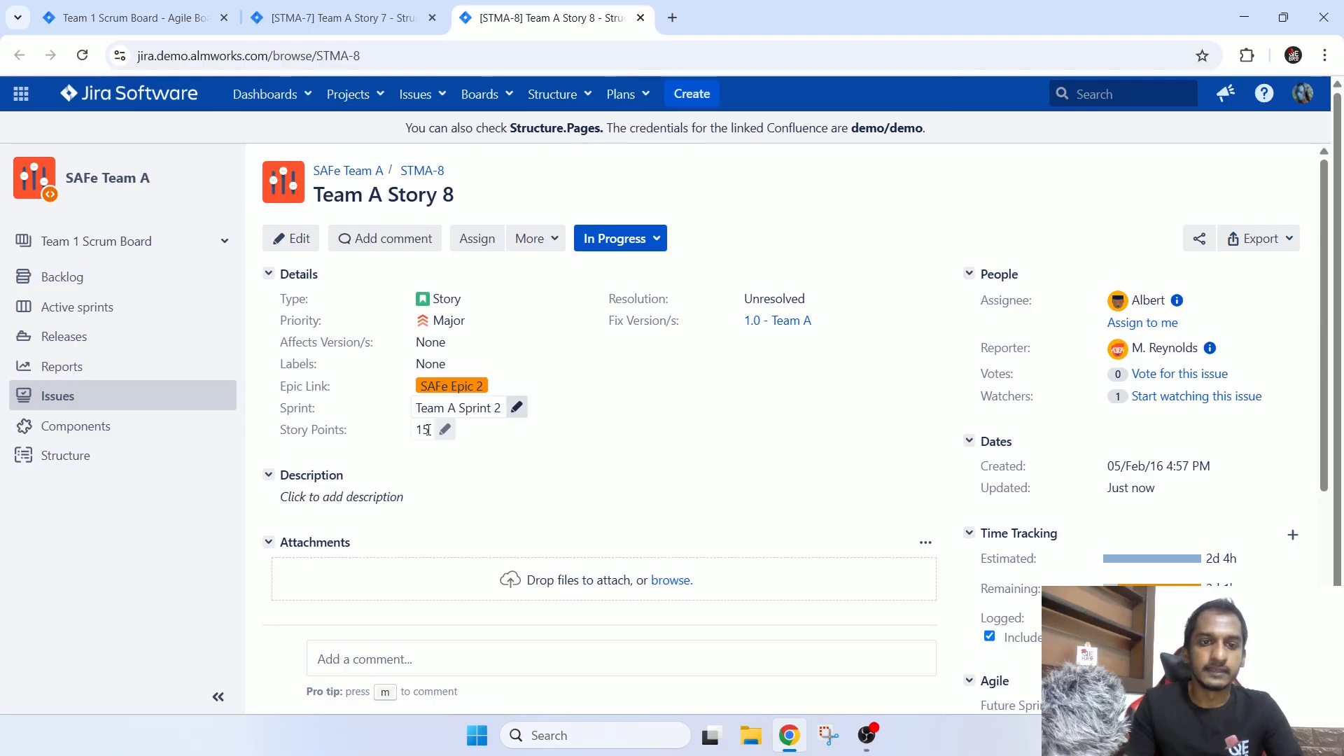
pyautogui.hotkey('ctrl', 'shift', 'Tab')
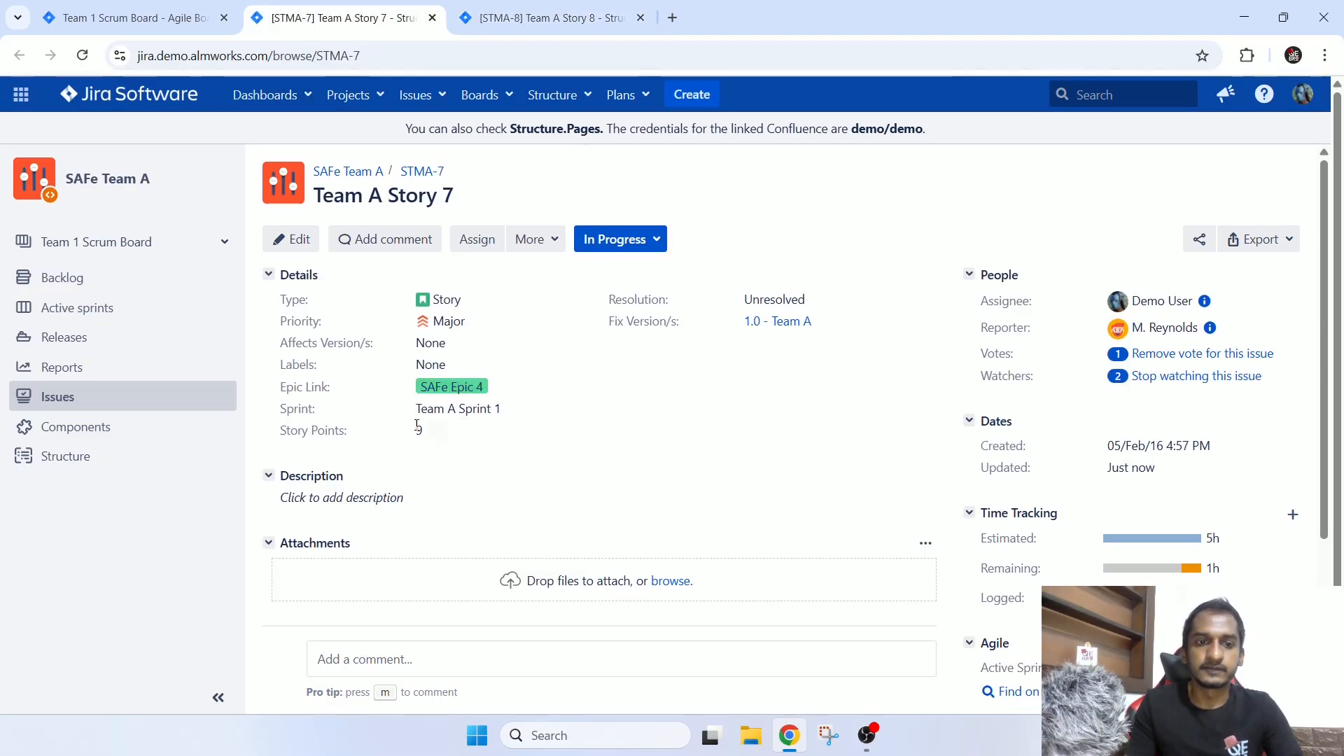
pyautogui.hotkey('ctrl', 'Tab')
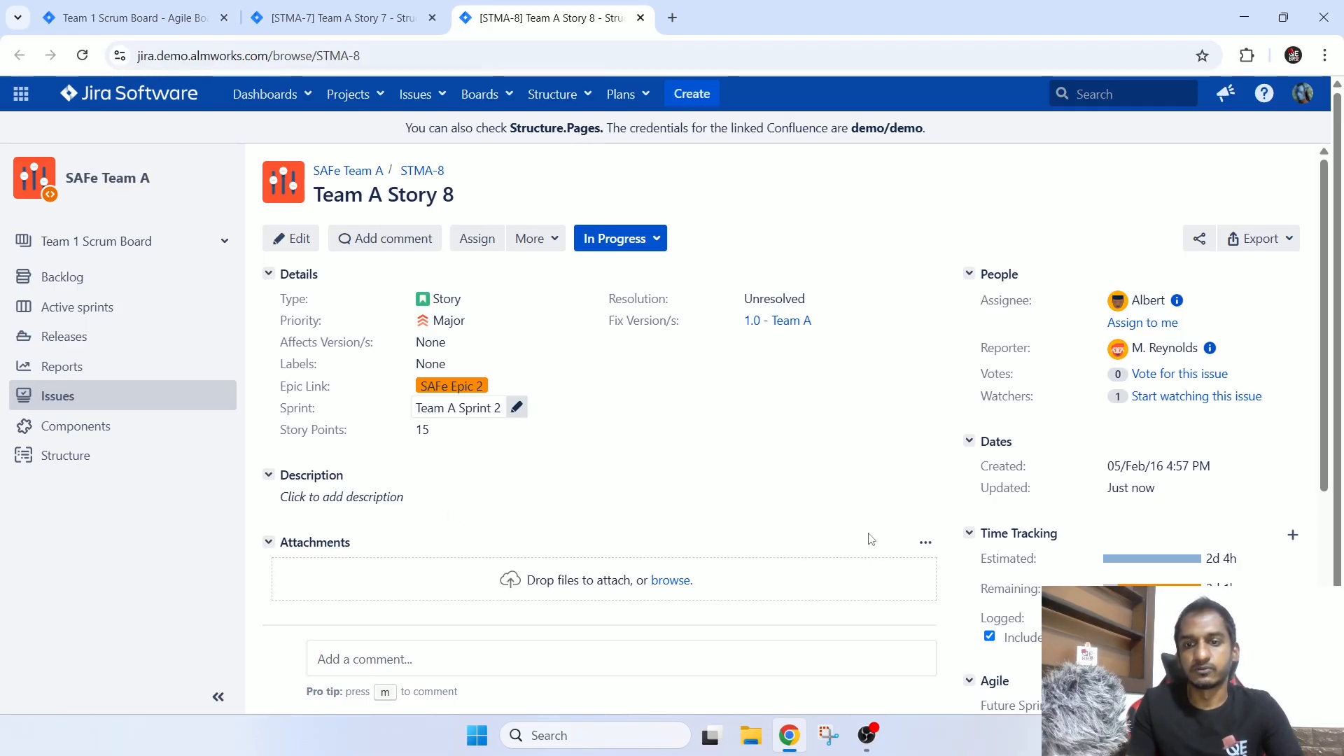
# Review the issue key, title and details on the STMA-8 issue page.
pyautogui.scroll(-5, 861, 553)
pyautogui.scroll(4, 871, 539)
pyautogui.scroll(1, 869, 537)
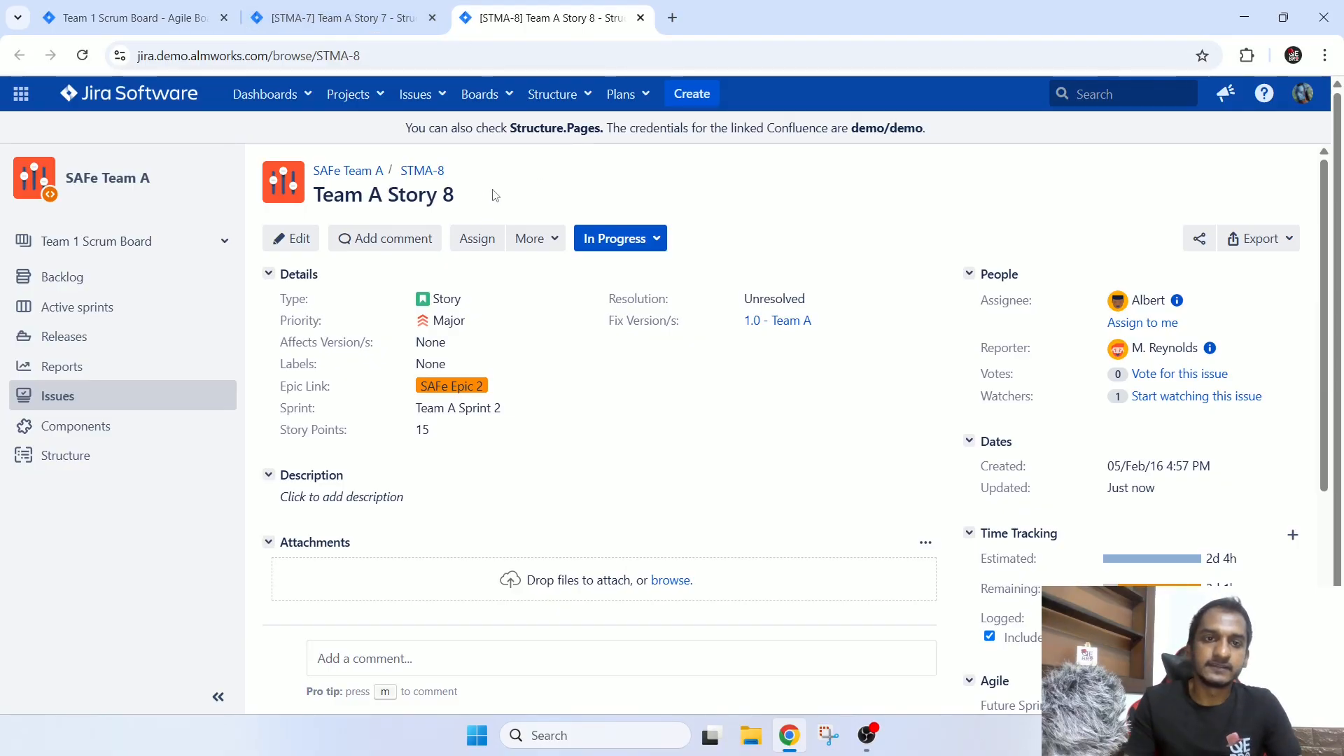
pyautogui.moveTo(490, 198); pyautogui.dragTo(313, 168)
pyautogui.click(1039, 187)
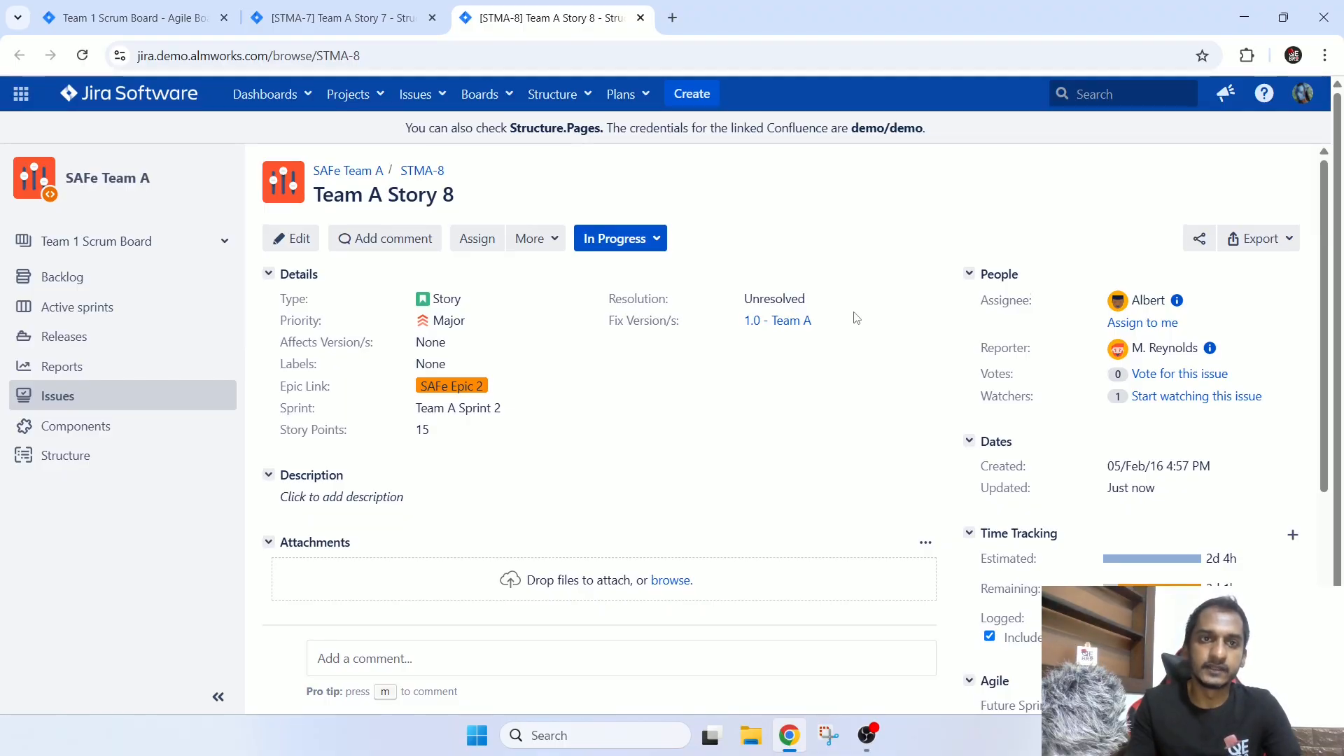
pyautogui.scroll(-5, 857, 317)
pyautogui.scroll(5, 858, 318)
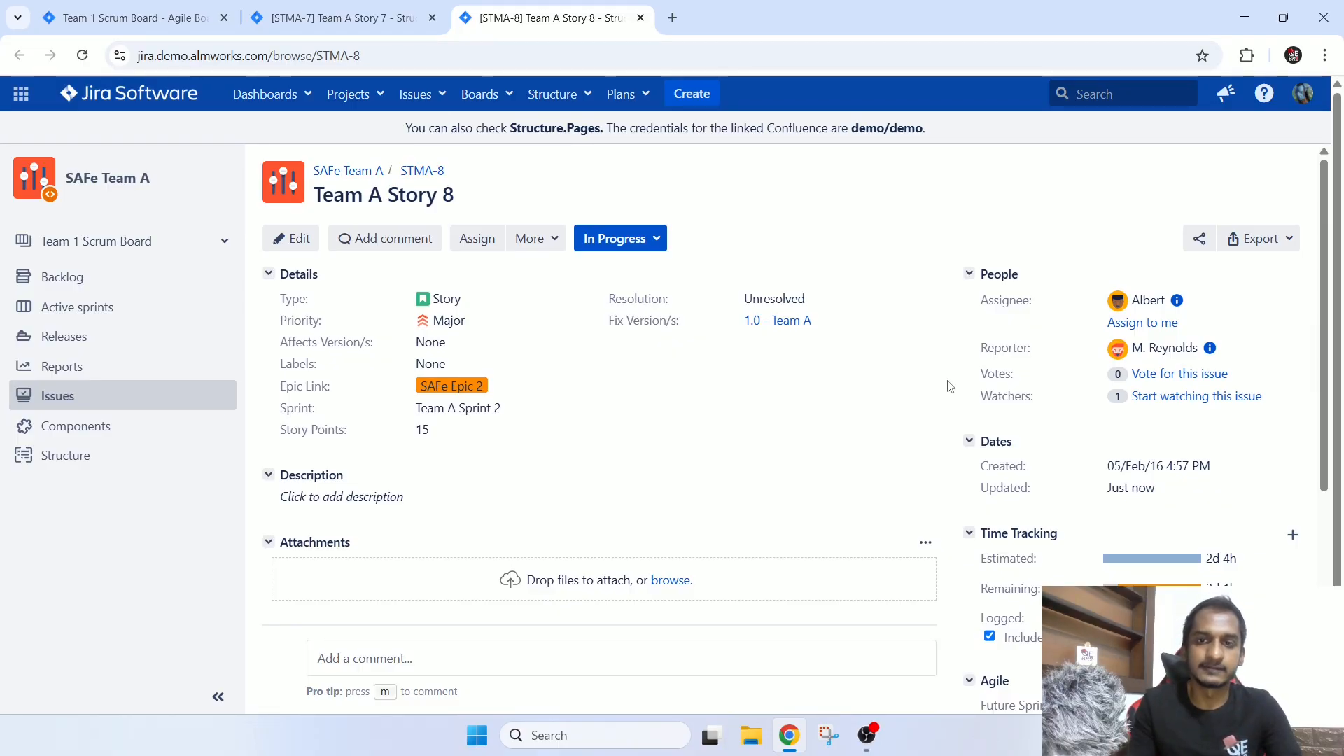
# Examine the Sub-Tasks section of STMA-8 and its Story Points field.
pyautogui.scroll(-5, 920, 357)
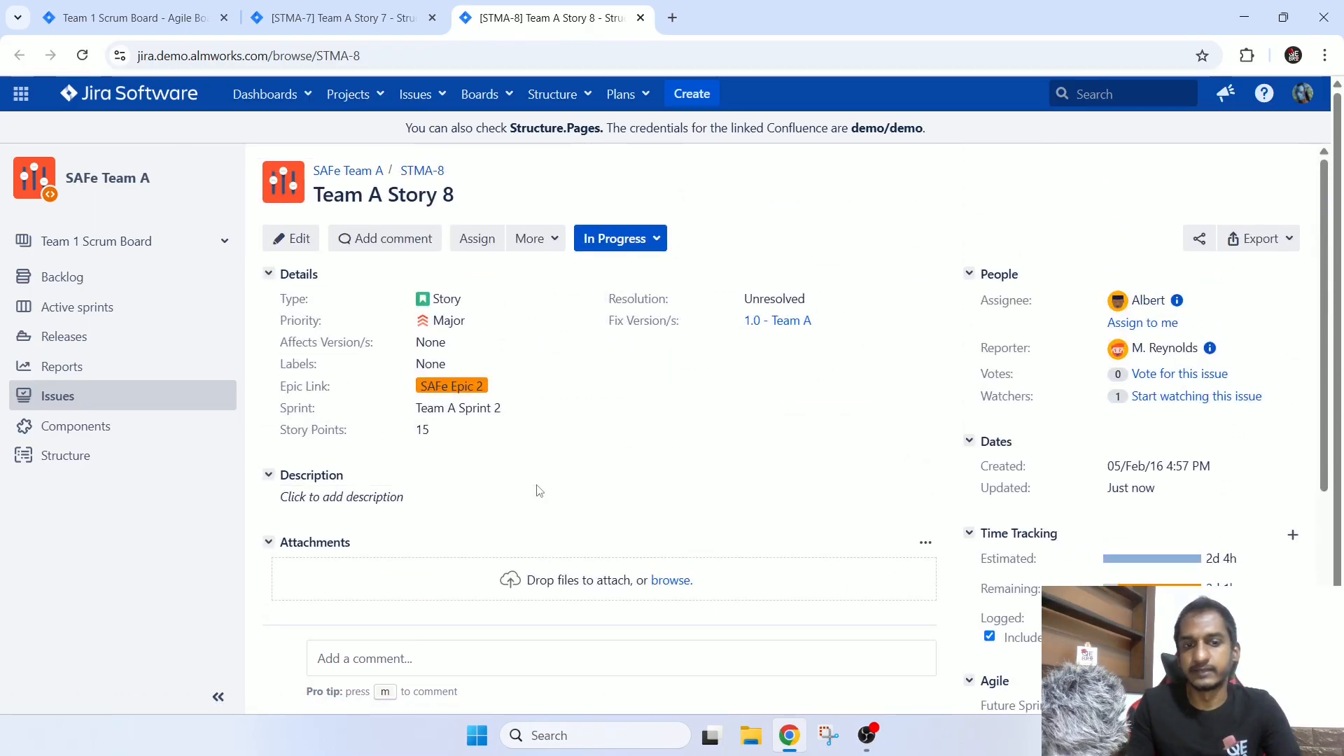
pyautogui.scroll(-3, 657, 504)
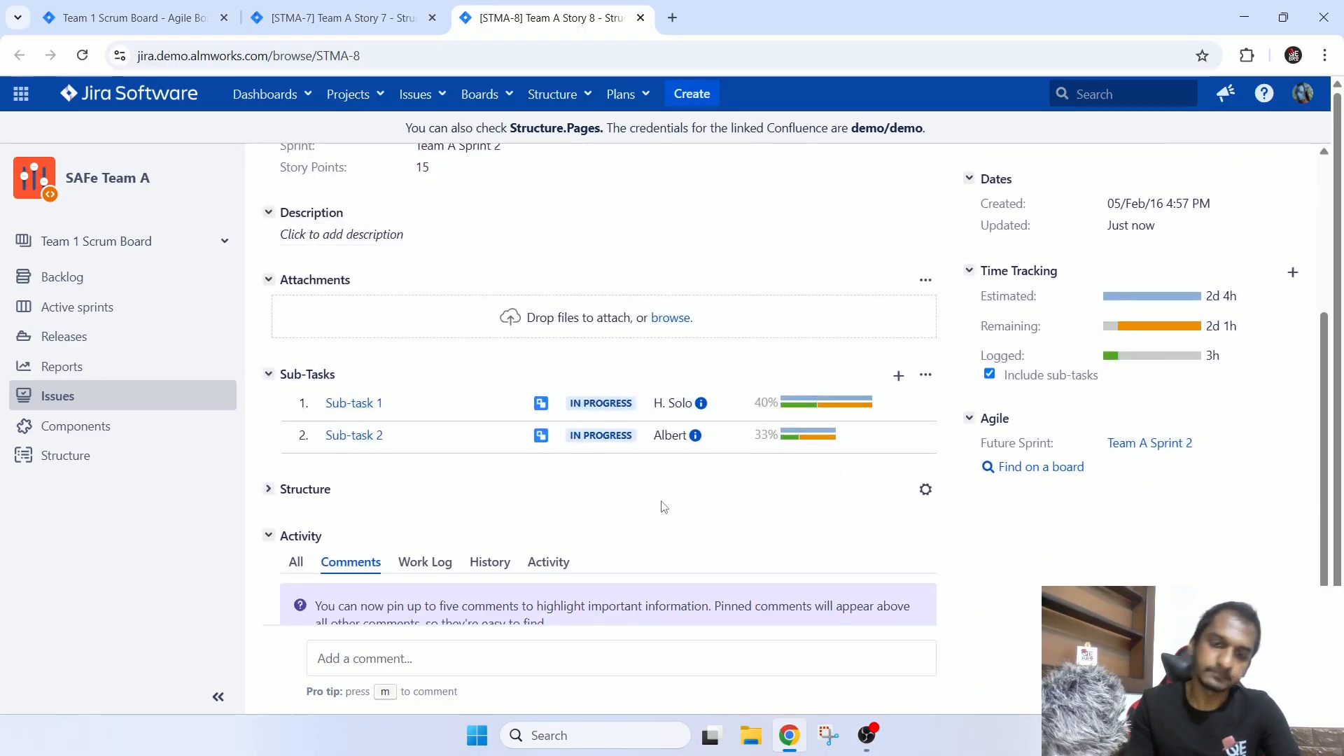
pyautogui.scroll(3, 658, 503)
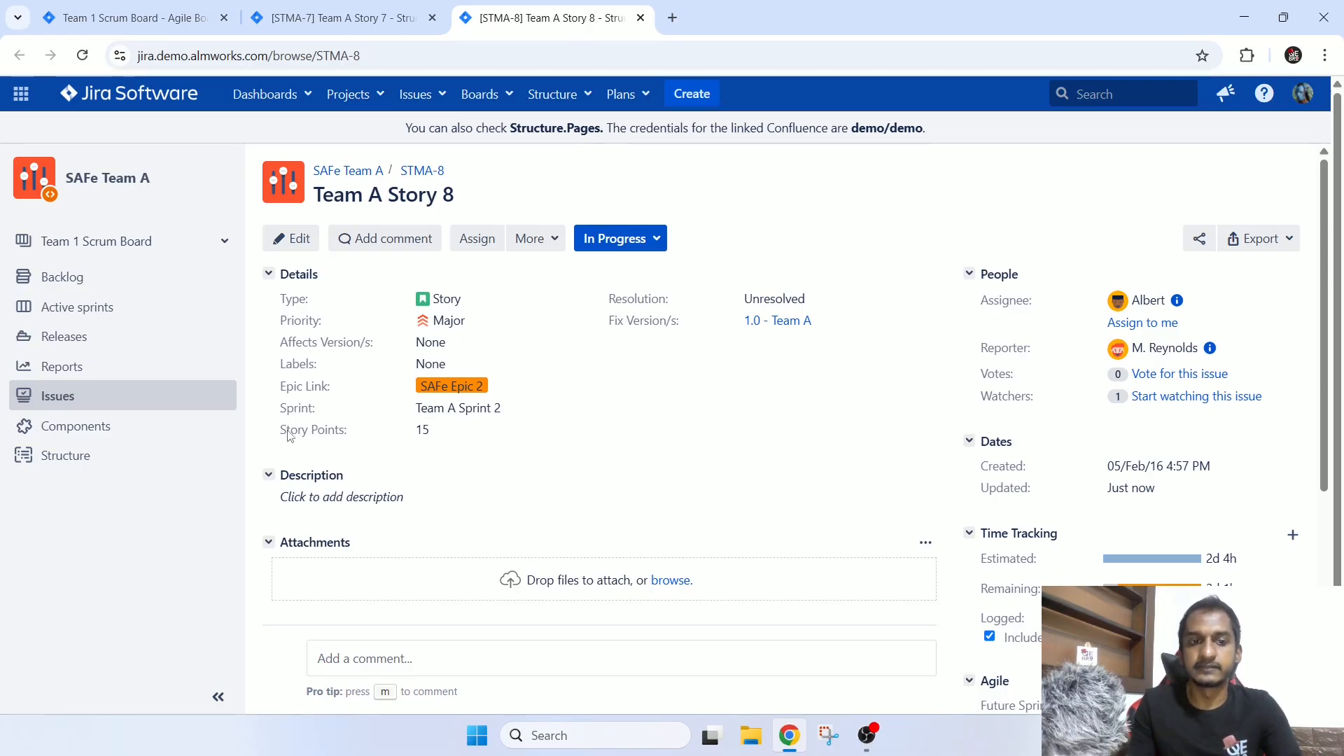
pyautogui.moveTo(290, 436); pyautogui.dragTo(726, 444)
pyautogui.click(731, 443)
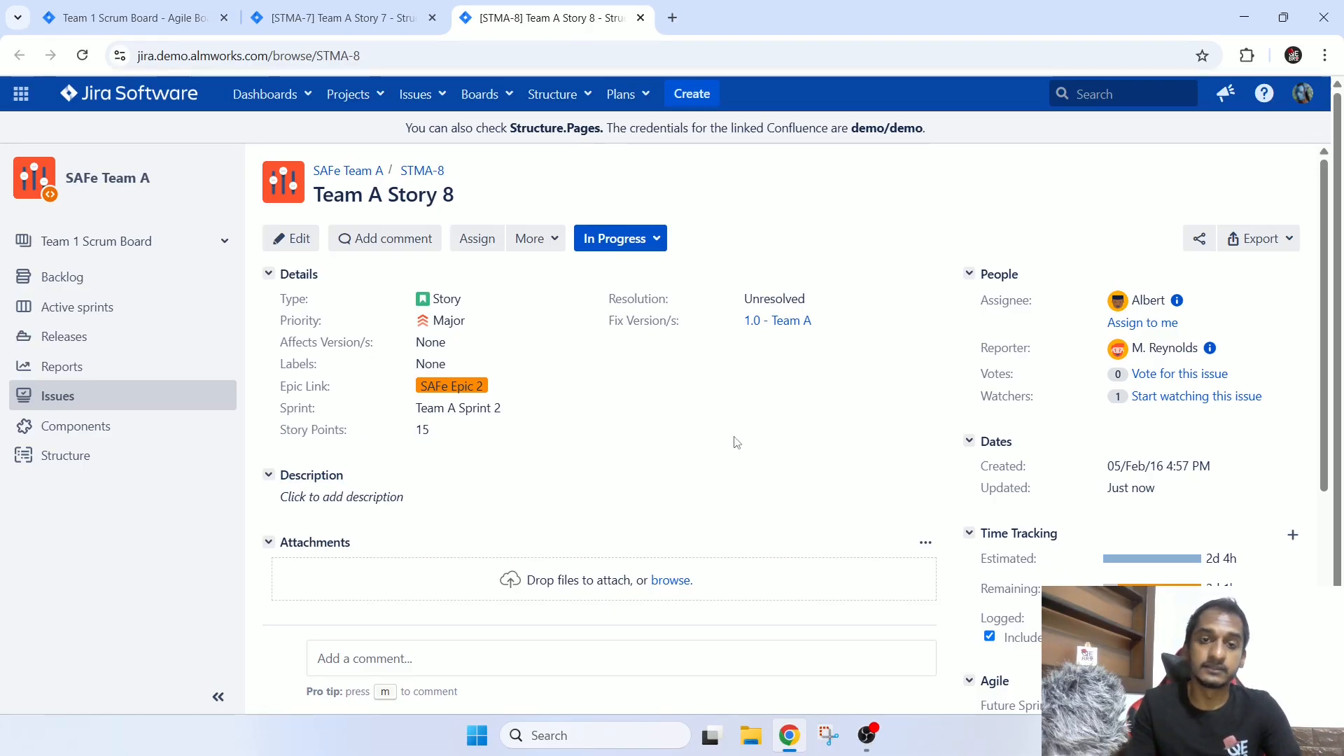
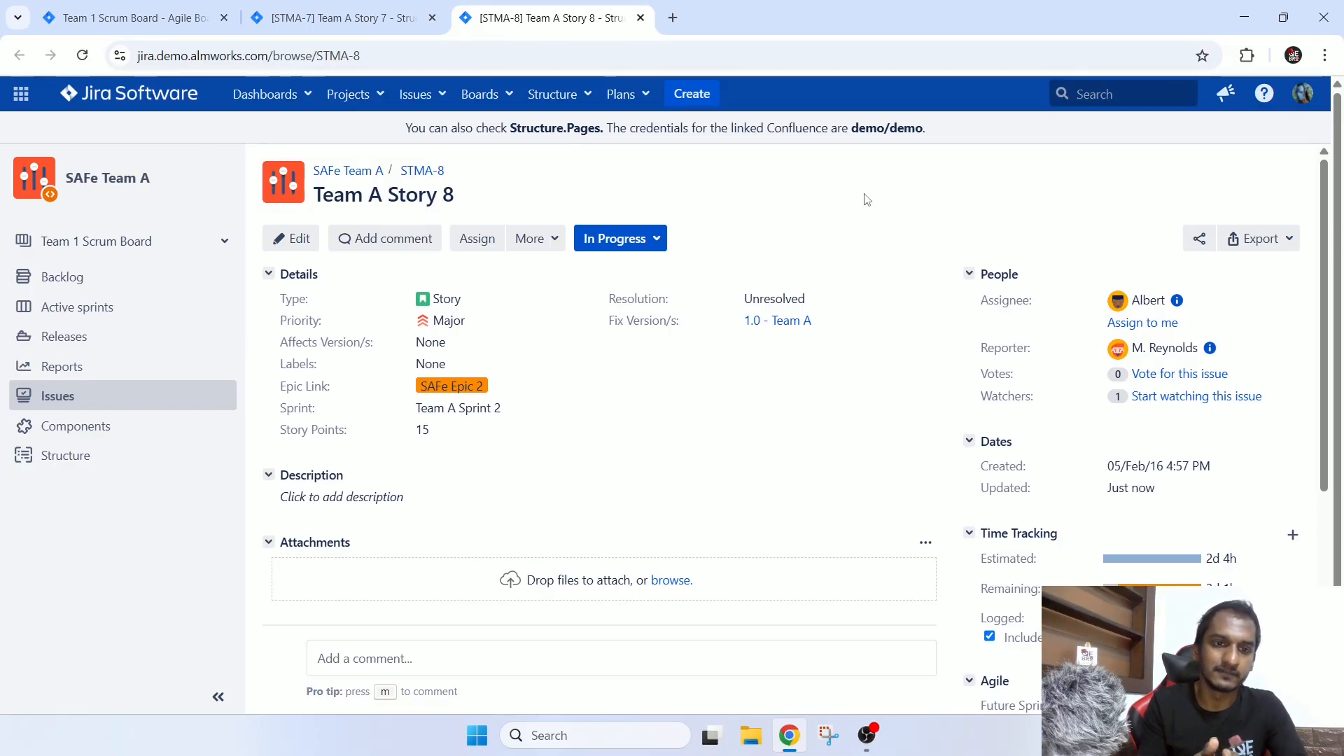
# Highlight the Story Points field of STMA-8 and review the progress of its two sub-tasks.
pyautogui.moveTo(300, 435); pyautogui.dragTo(766, 454)
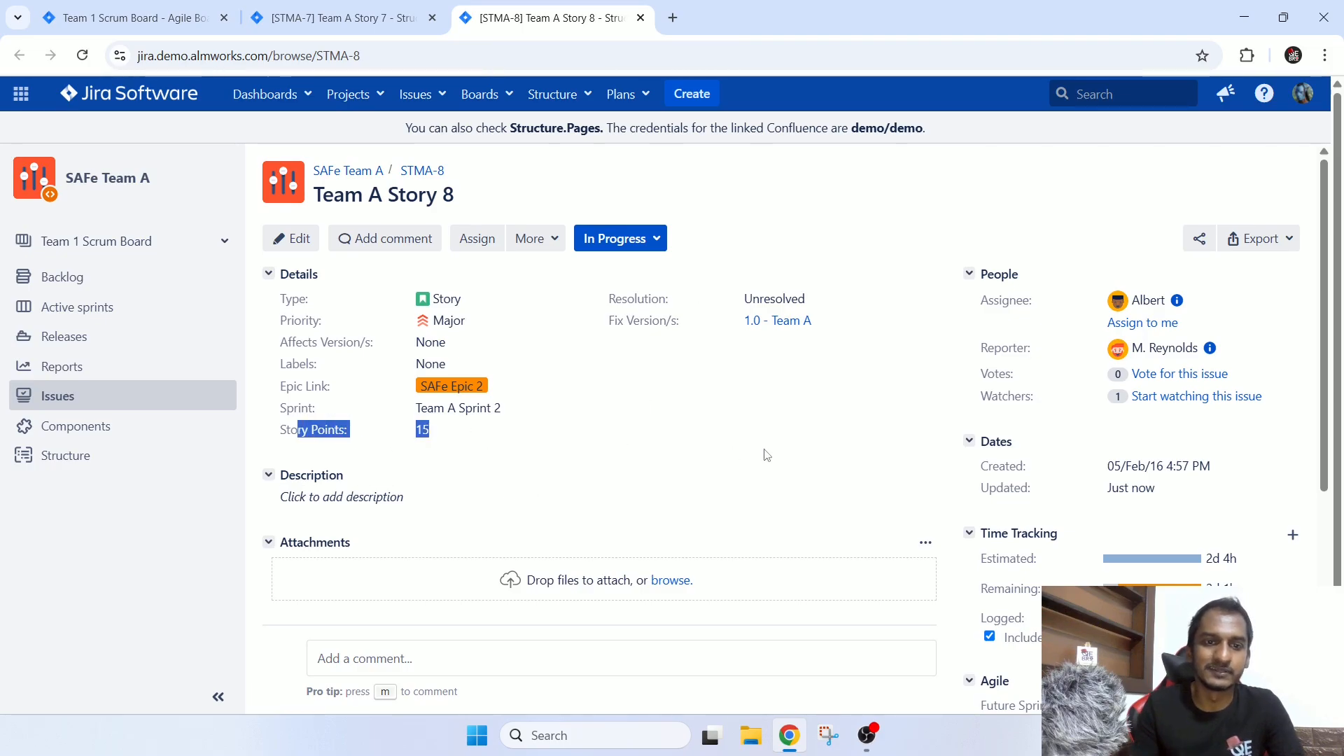
pyautogui.click(767, 452)
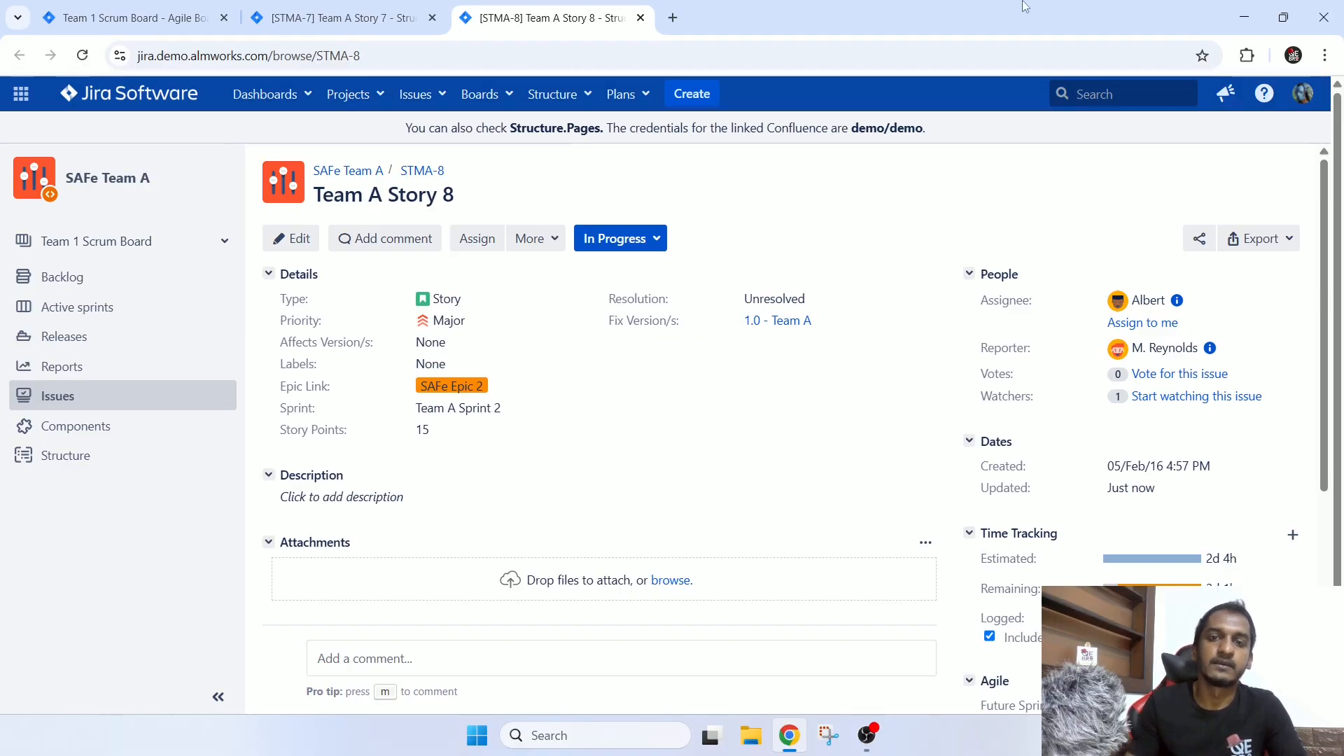
pyautogui.scroll(-1, 736, 362)
pyautogui.scroll(-4, 735, 363)
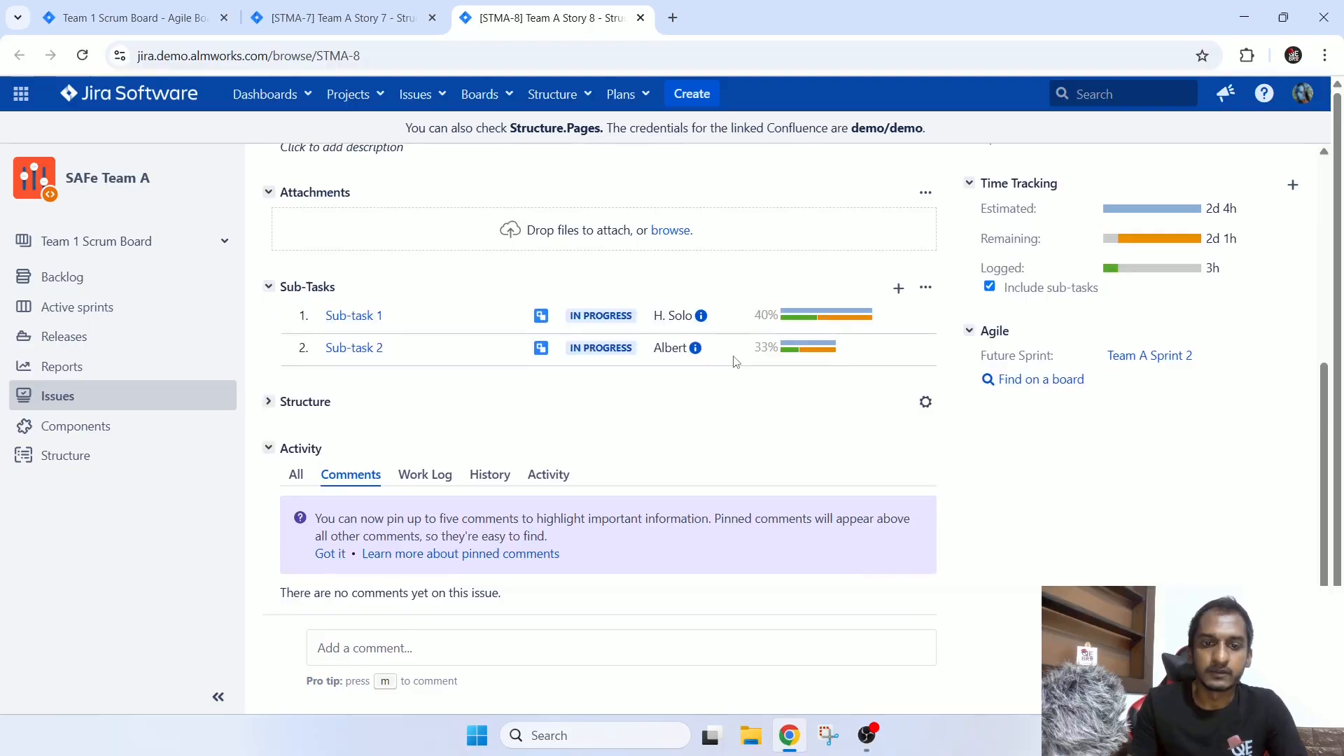
pyautogui.scroll(5, 737, 363)
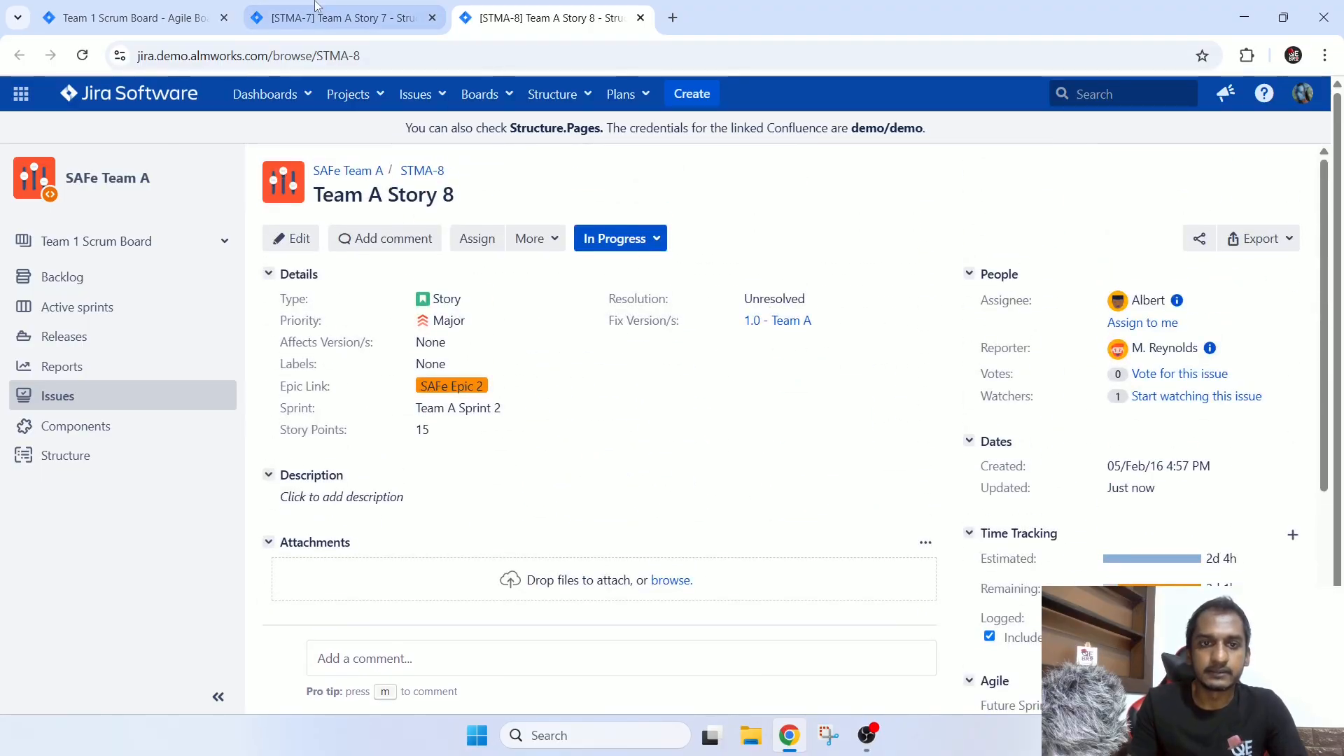
# Go back past the STMA-7 issue page to the Team 1 Scrum Board backlog and view Team A Sprint 1.
pyautogui.click(336, 9)
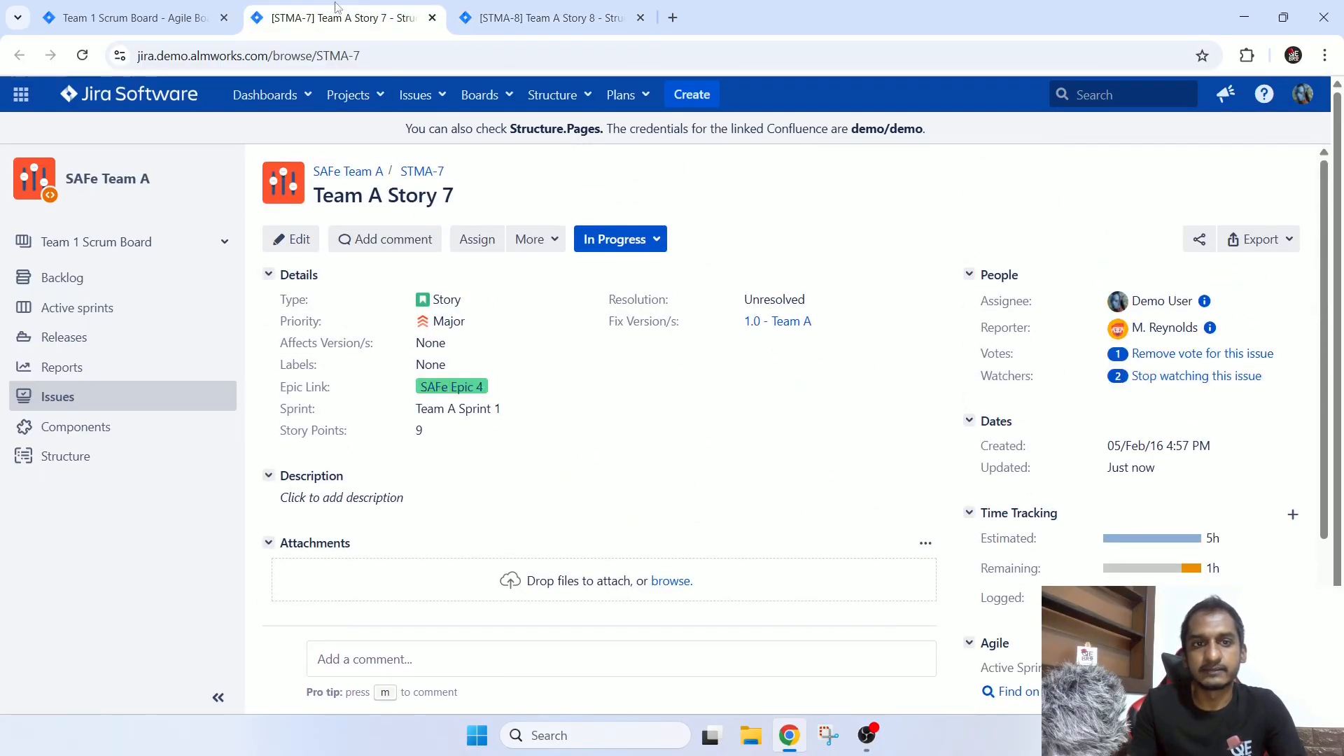
pyautogui.click(121, 8)
pyautogui.scroll(3, 463, 446)
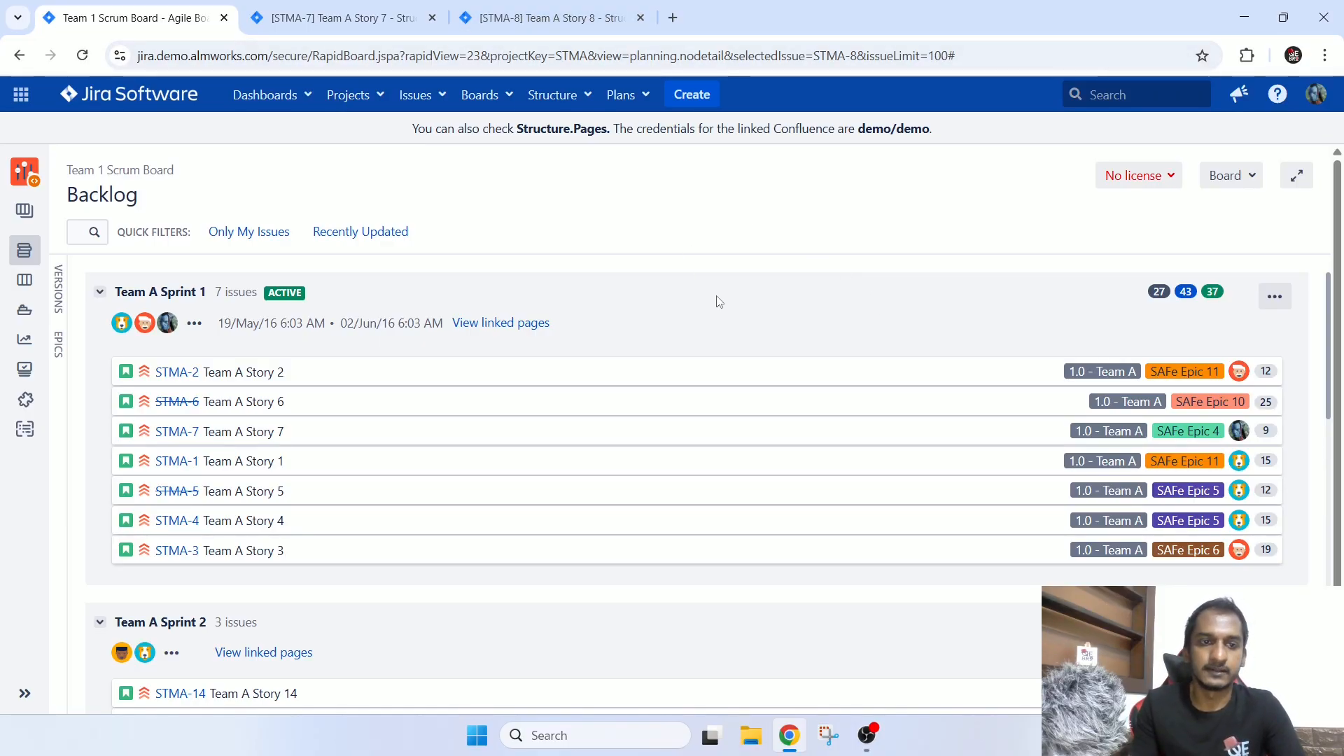
# Recheck the sub-tasks and time tracking of STMA-8 and return to the Team 1 Scrum Board backlog.
pyautogui.click(547, 18)
pyautogui.scroll(-5, 897, 330)
pyautogui.scroll(5, 896, 331)
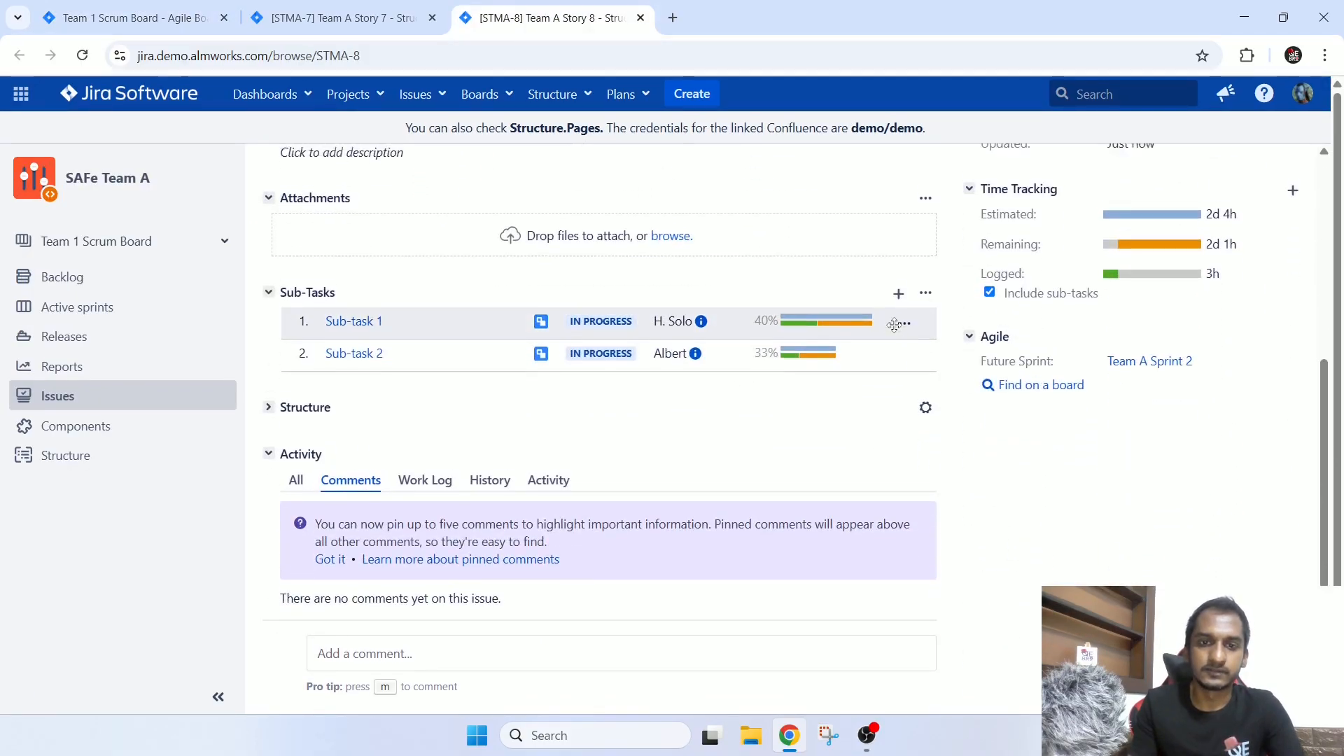
pyautogui.hotkey('ctrl', '1')
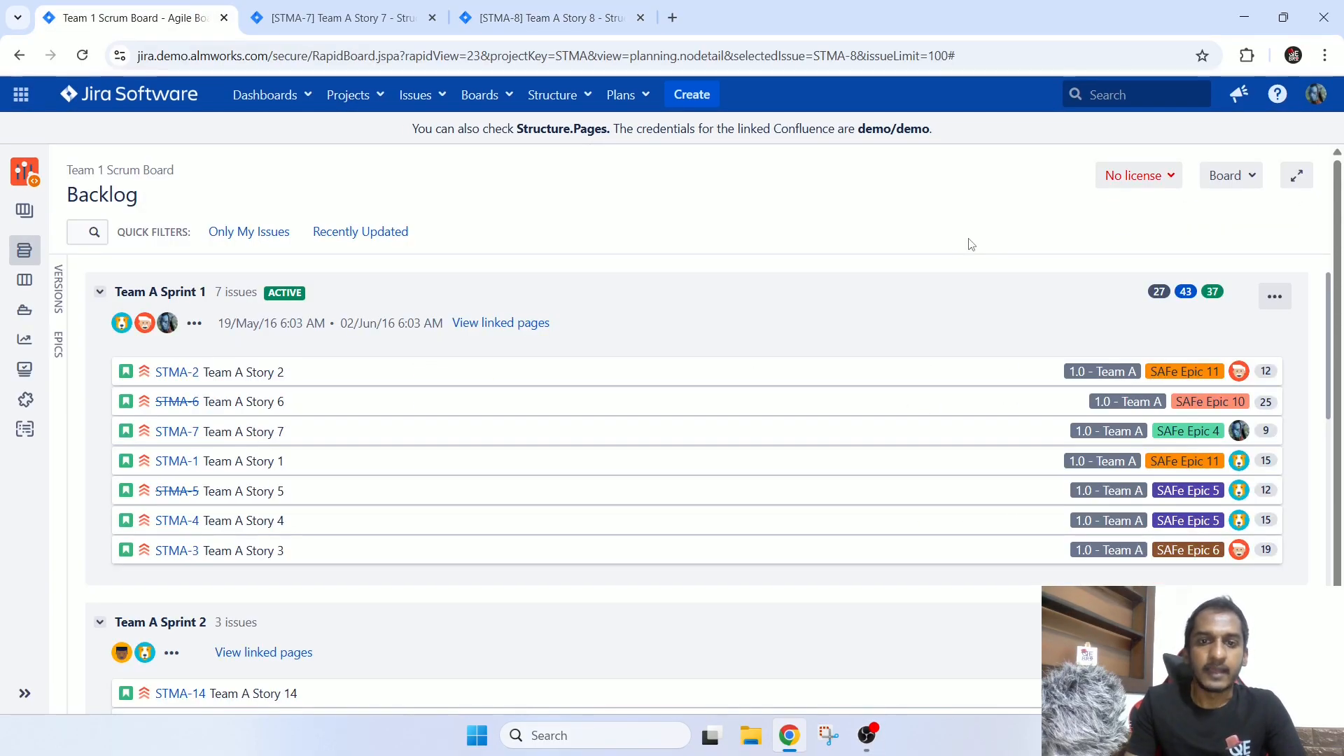